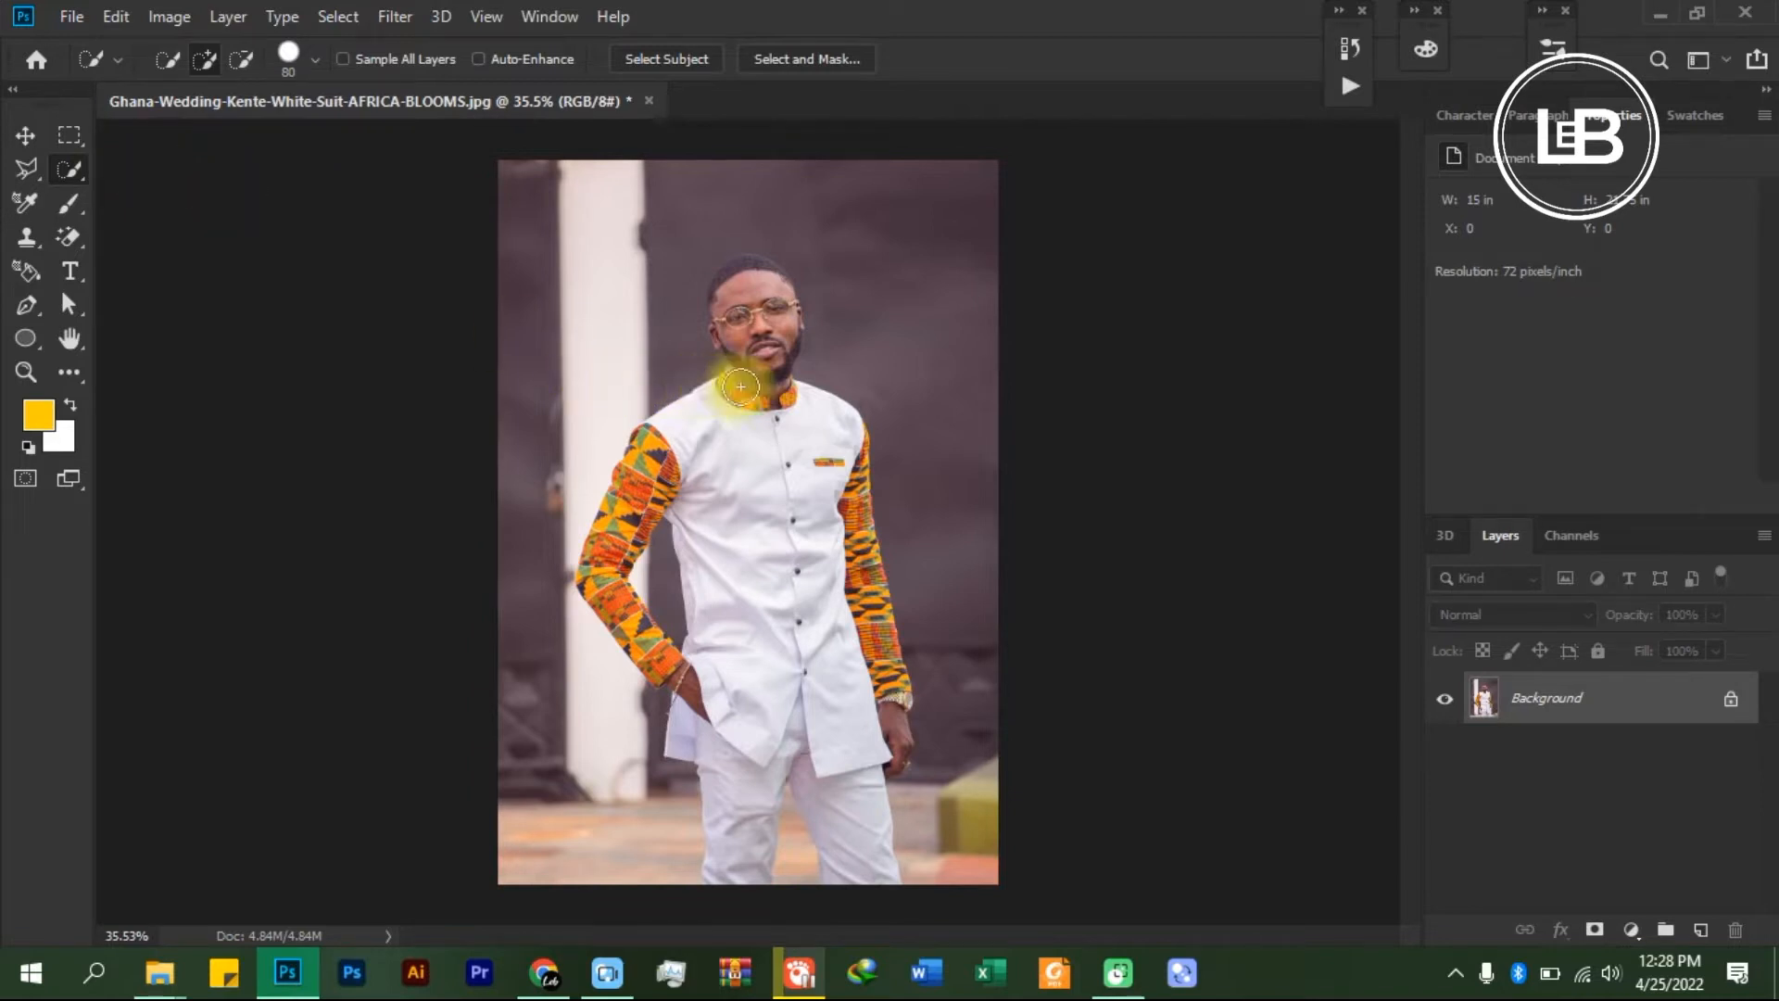
- Reduce the Quick Selection brush size to 20 px
{"action": "key", "text": "bracketleft"}
{"action": "key", "text": "bracketleft"}
{"action": "key", "text": "bracketleft"}
{"action": "key", "text": "bracketleft"}
{"action": "key", "text": "bracketleft"}
{"action": "key", "text": "bracketleft"}
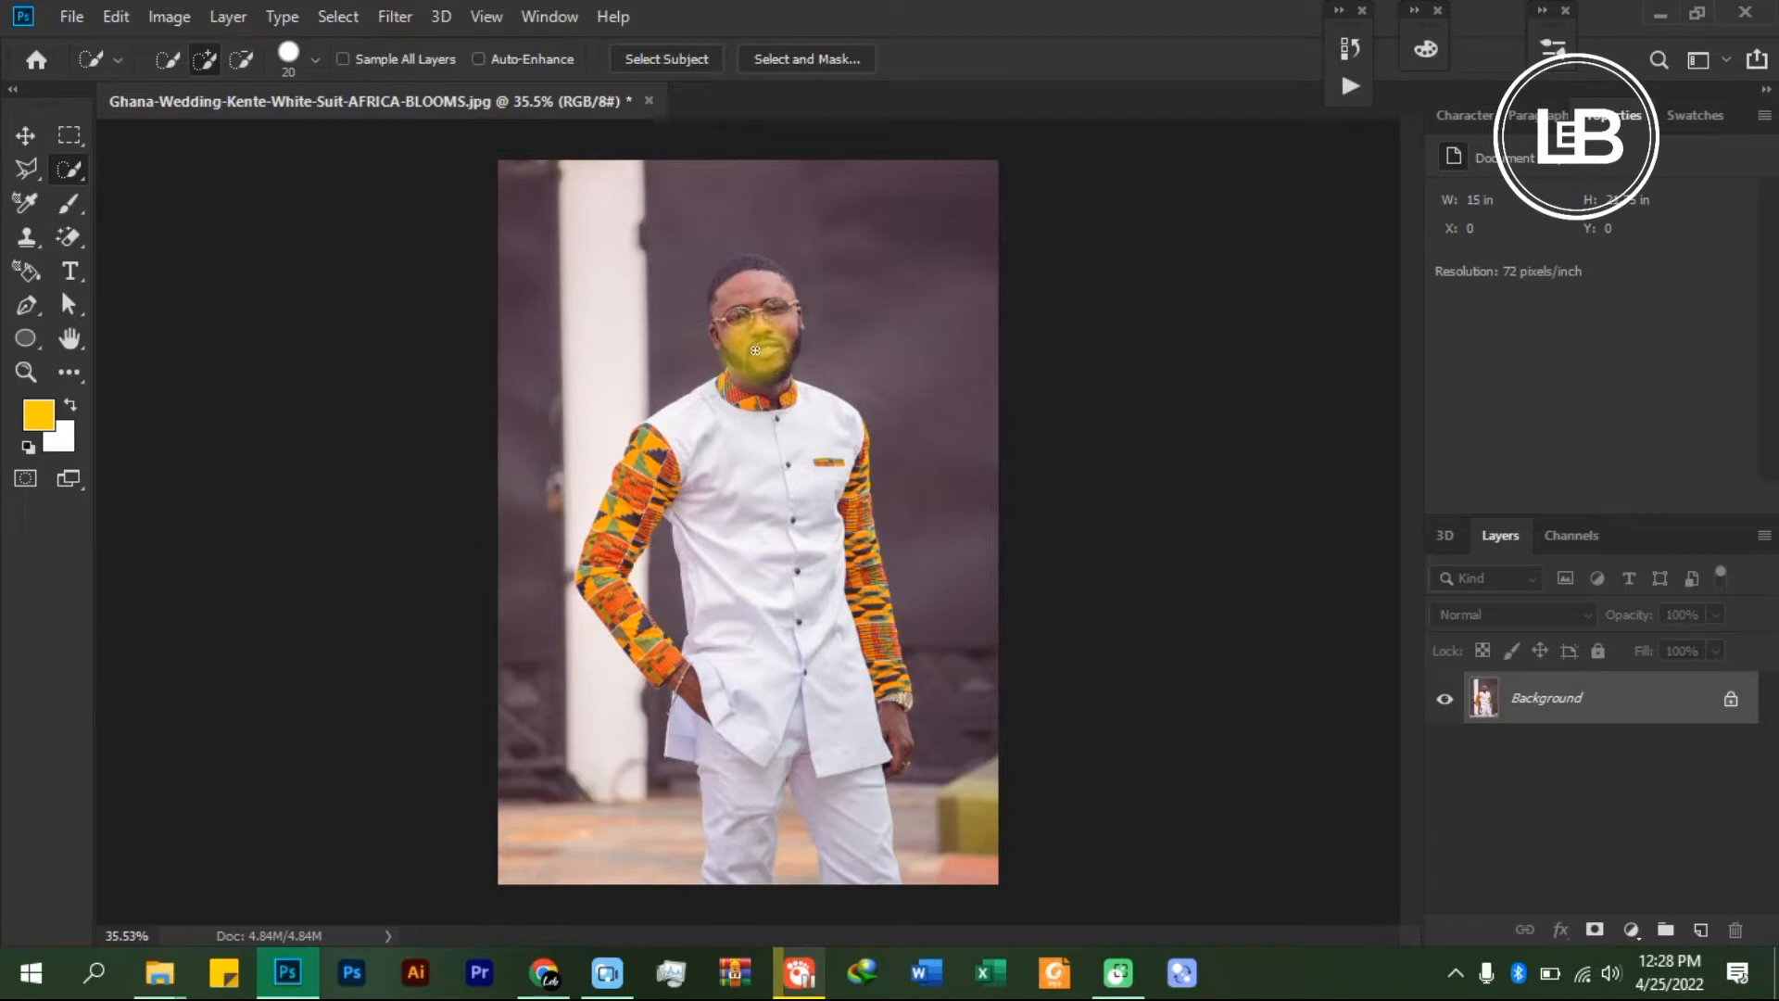
- Enlarge the Quick Selection brush back to 80 px
{"action": "key", "text": "bracketright"}
{"action": "key", "text": "bracketright"}
{"action": "key", "text": "bracketright"}
{"action": "key", "text": "bracketright"}
{"action": "key", "text": "bracketright"}
{"action": "key", "text": "bracketright"}
{"action": "key", "text": "bracketright"}
{"action": "key", "text": "bracketright"}
{"action": "key", "text": "bracketleft"}
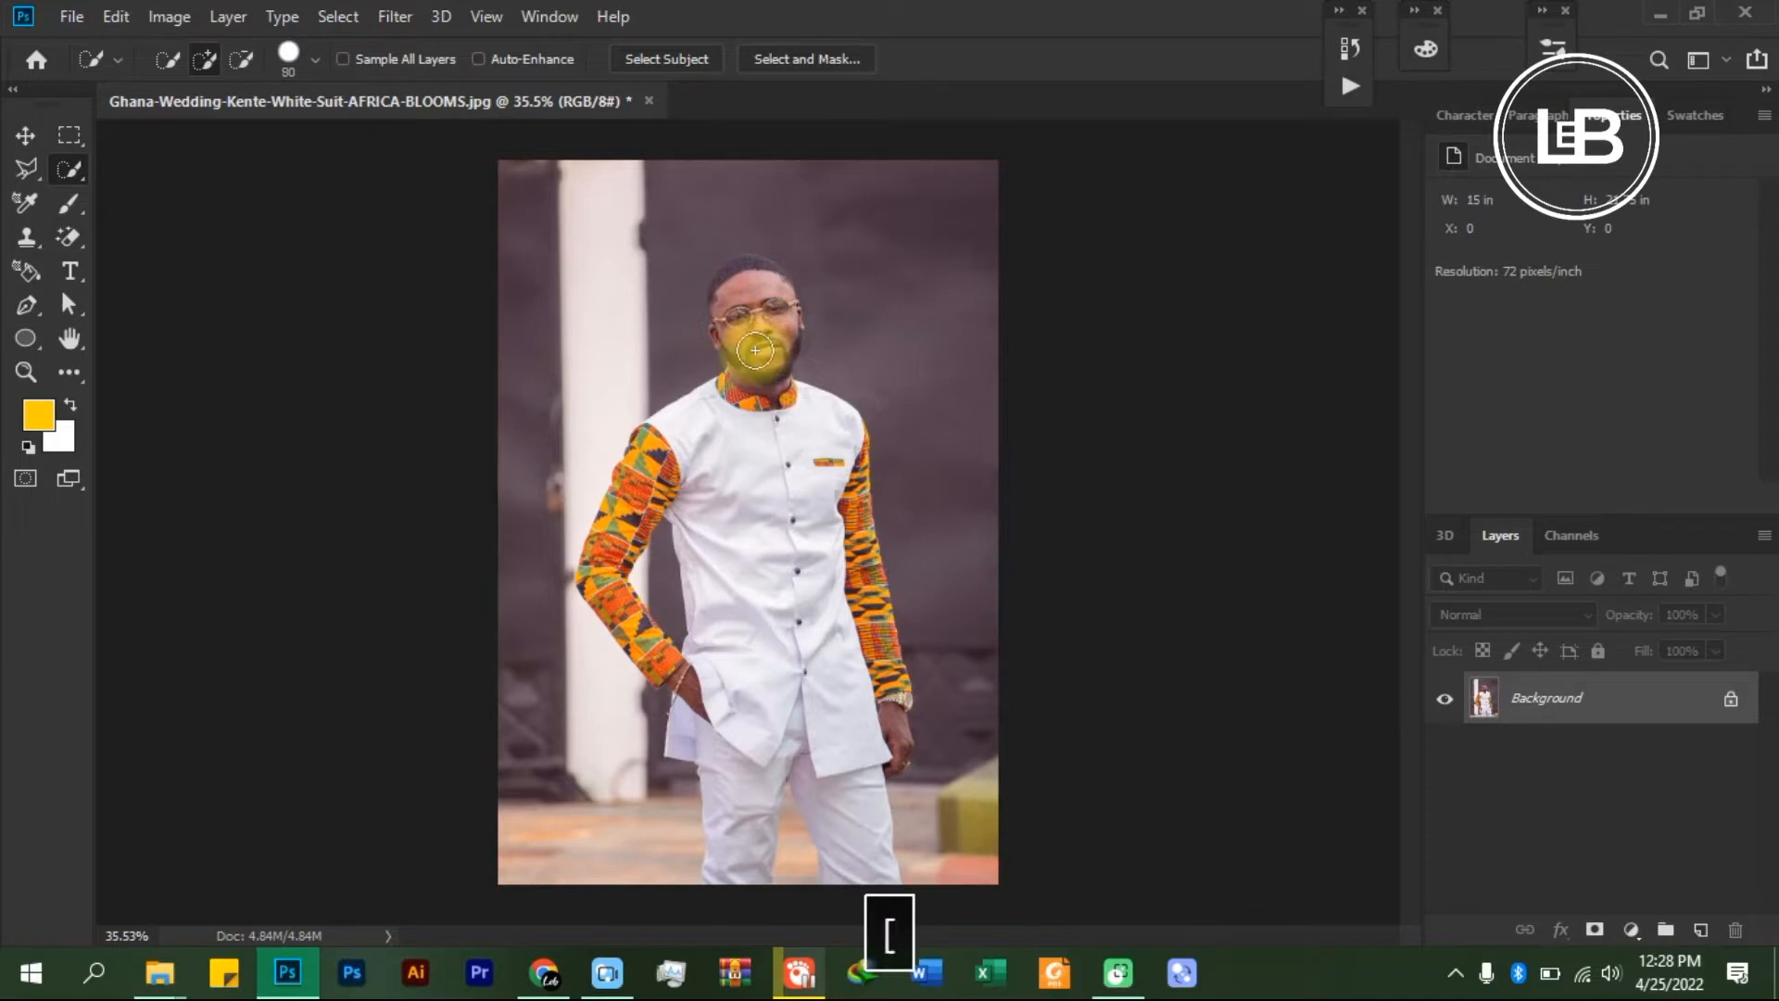
- Examine the brush's size, hardness, spacing, angle and roundness settings
{"action": "left_click", "coordinate": [311, 59]}
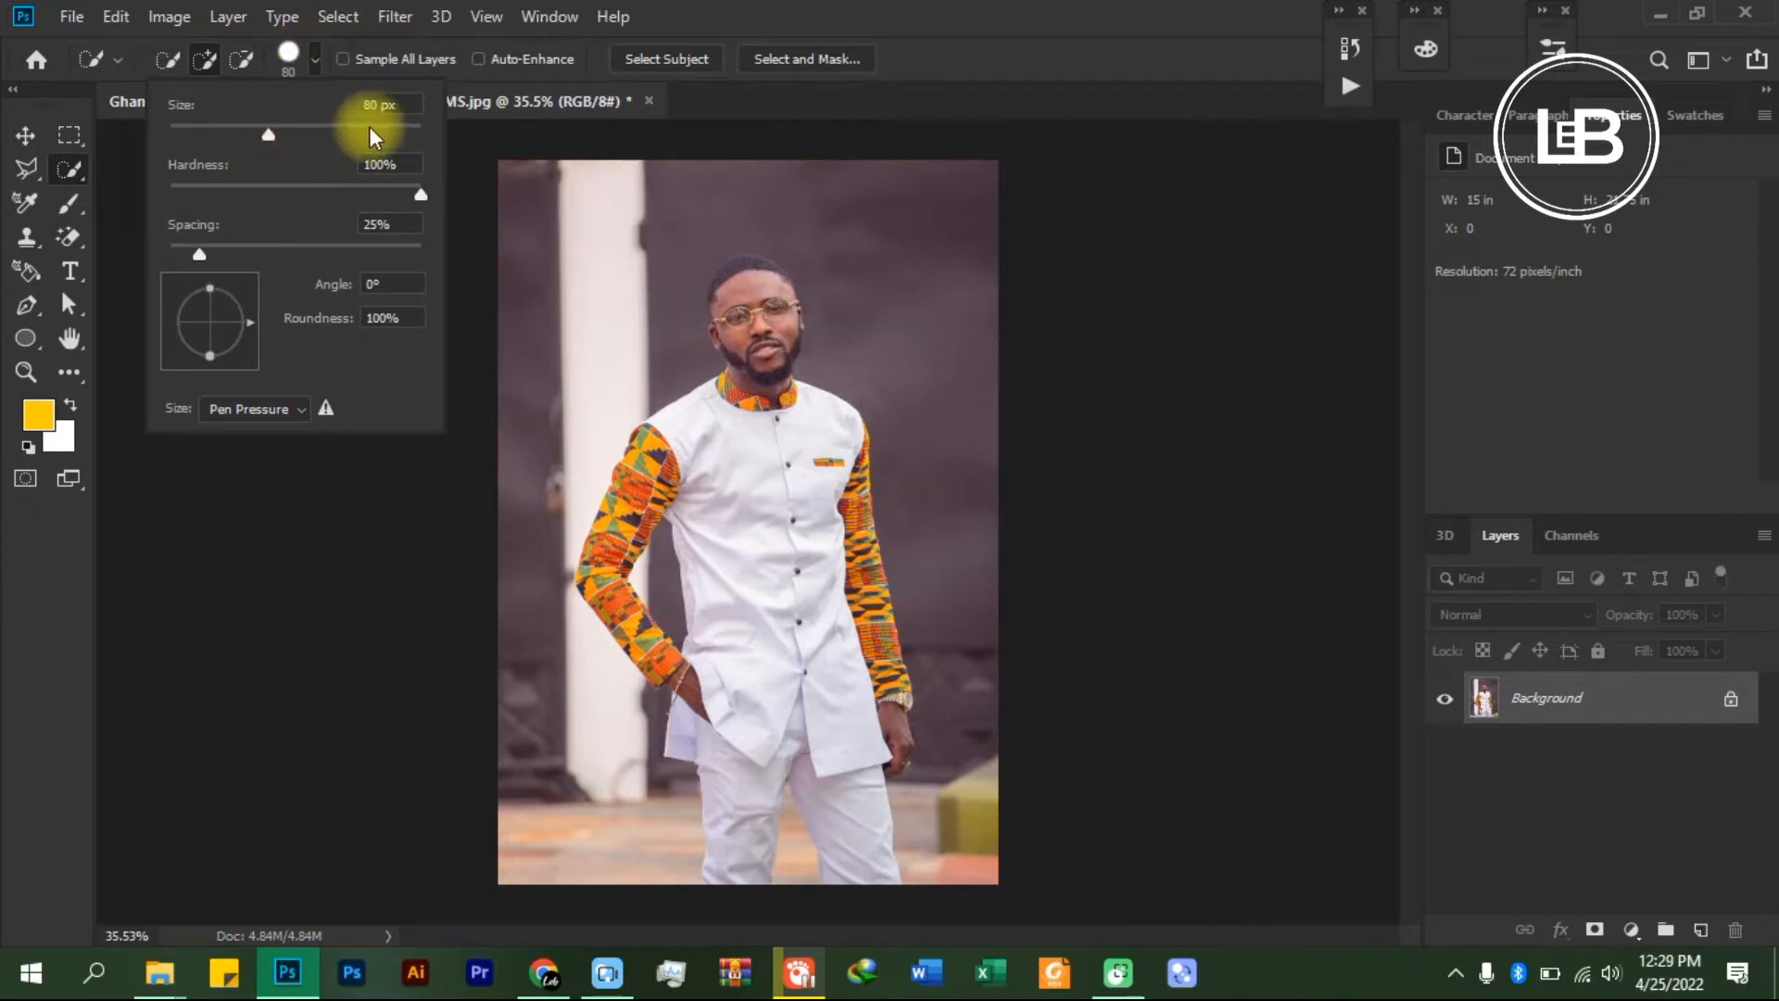
{"action": "left_click", "coordinate": [930, 7]}
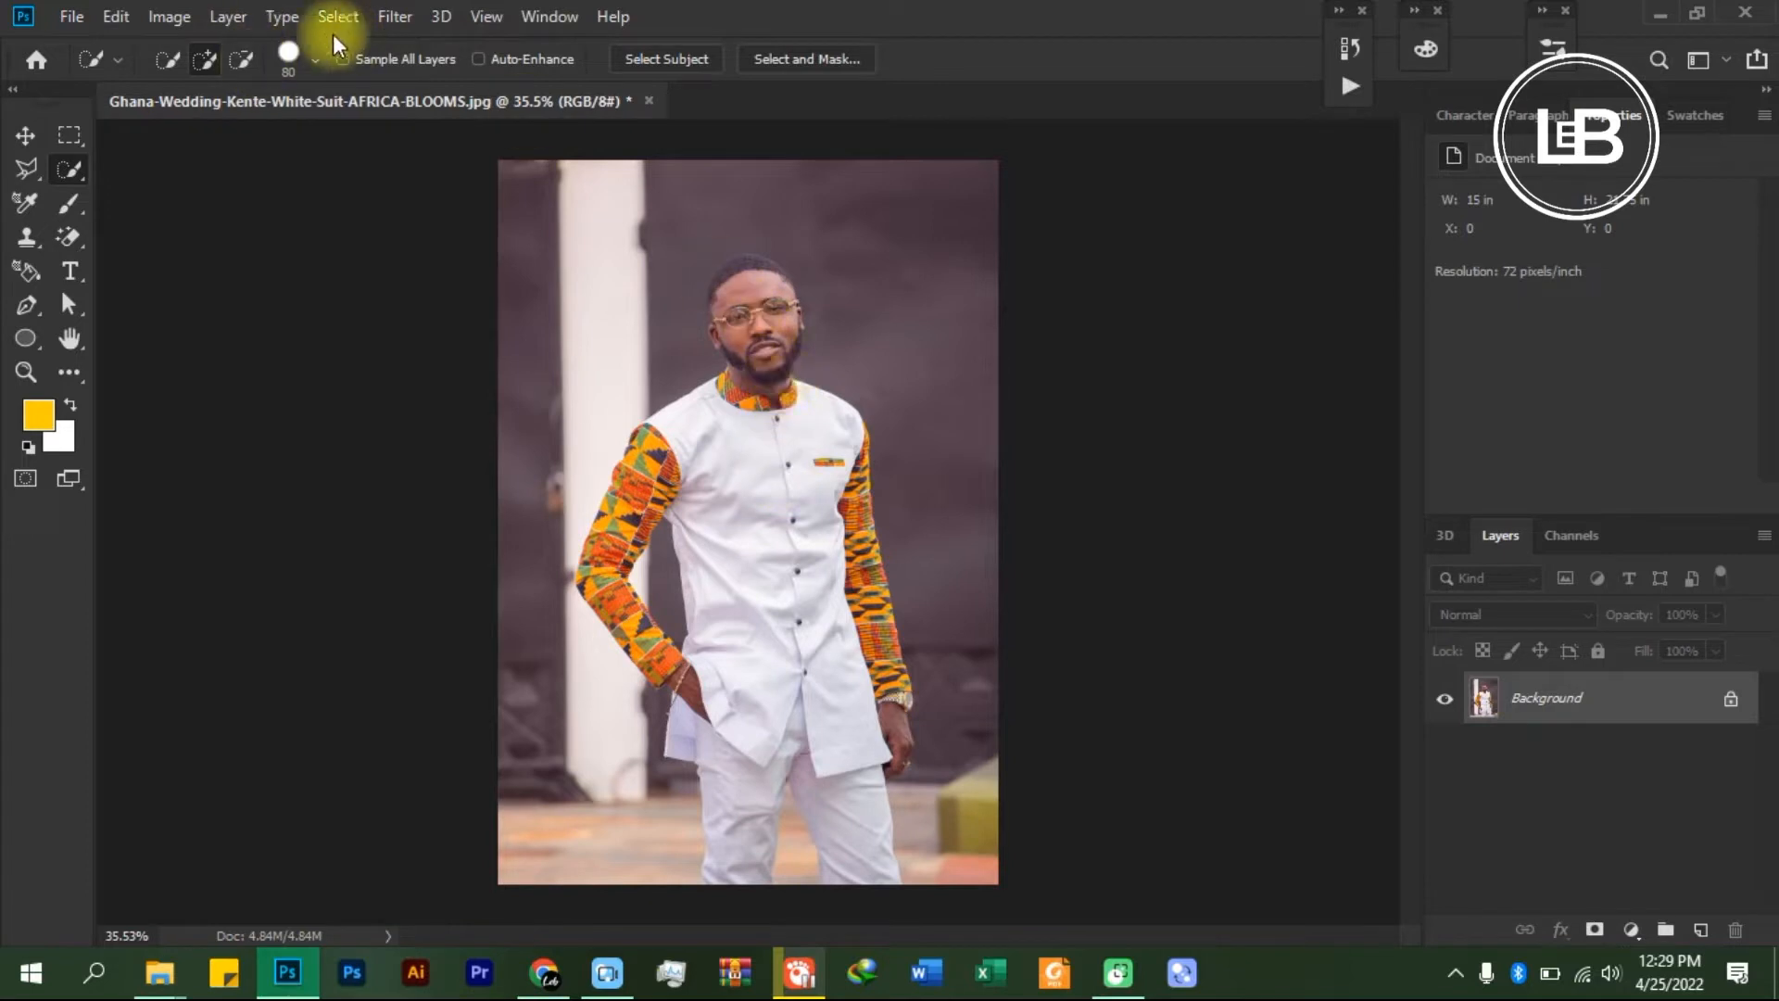
{"action": "left_click", "coordinate": [316, 60]}
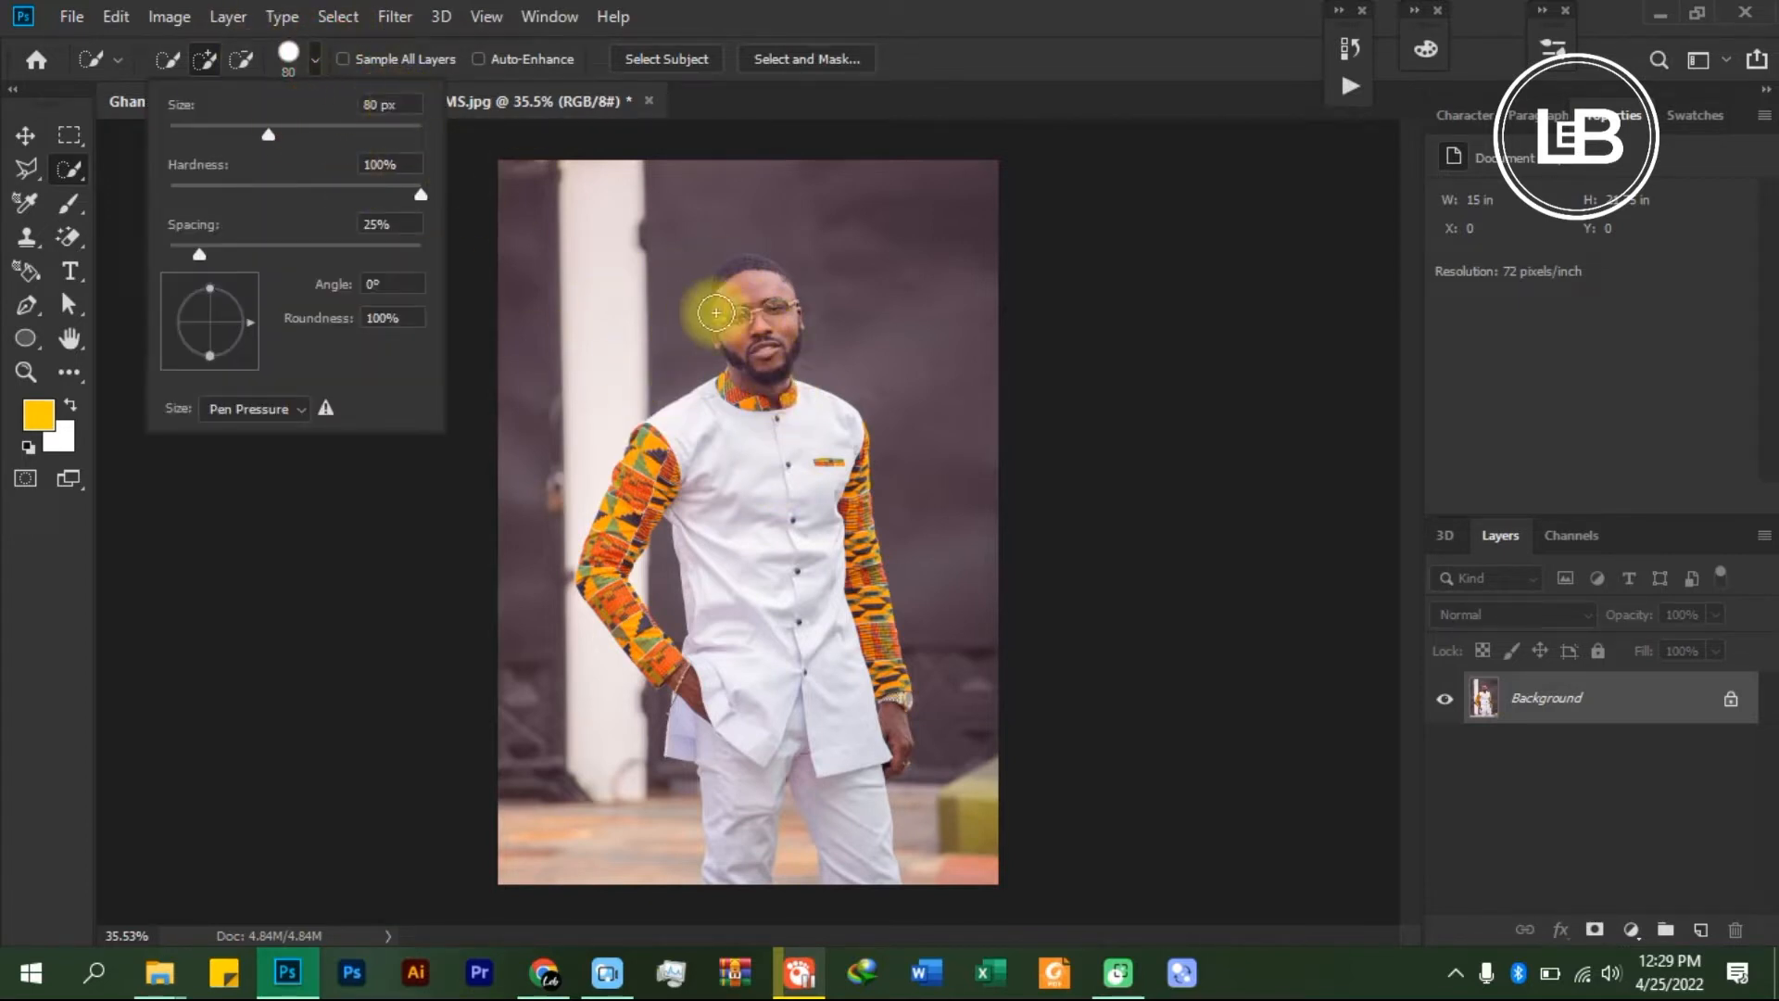
{"action": "left_click", "coordinate": [909, 11]}
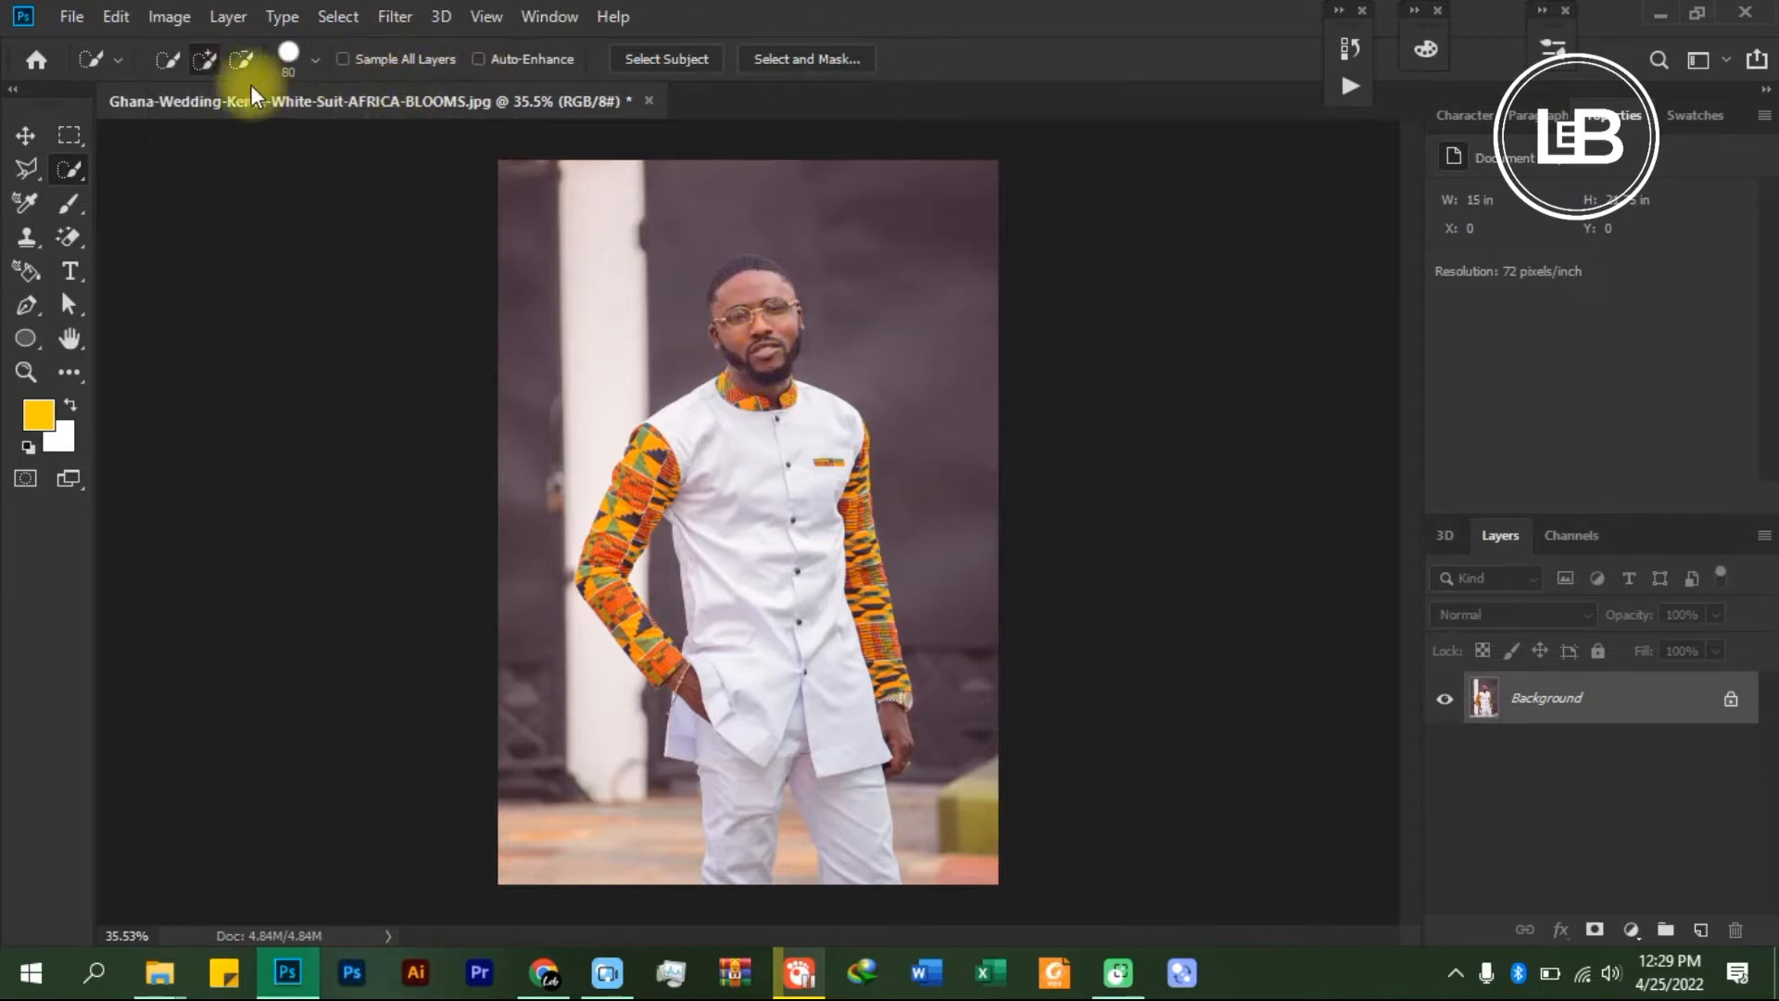
- Choose the Add to selection mode and enlarge the brush to 400 px
{"action": "left_click", "coordinate": [212, 56]}
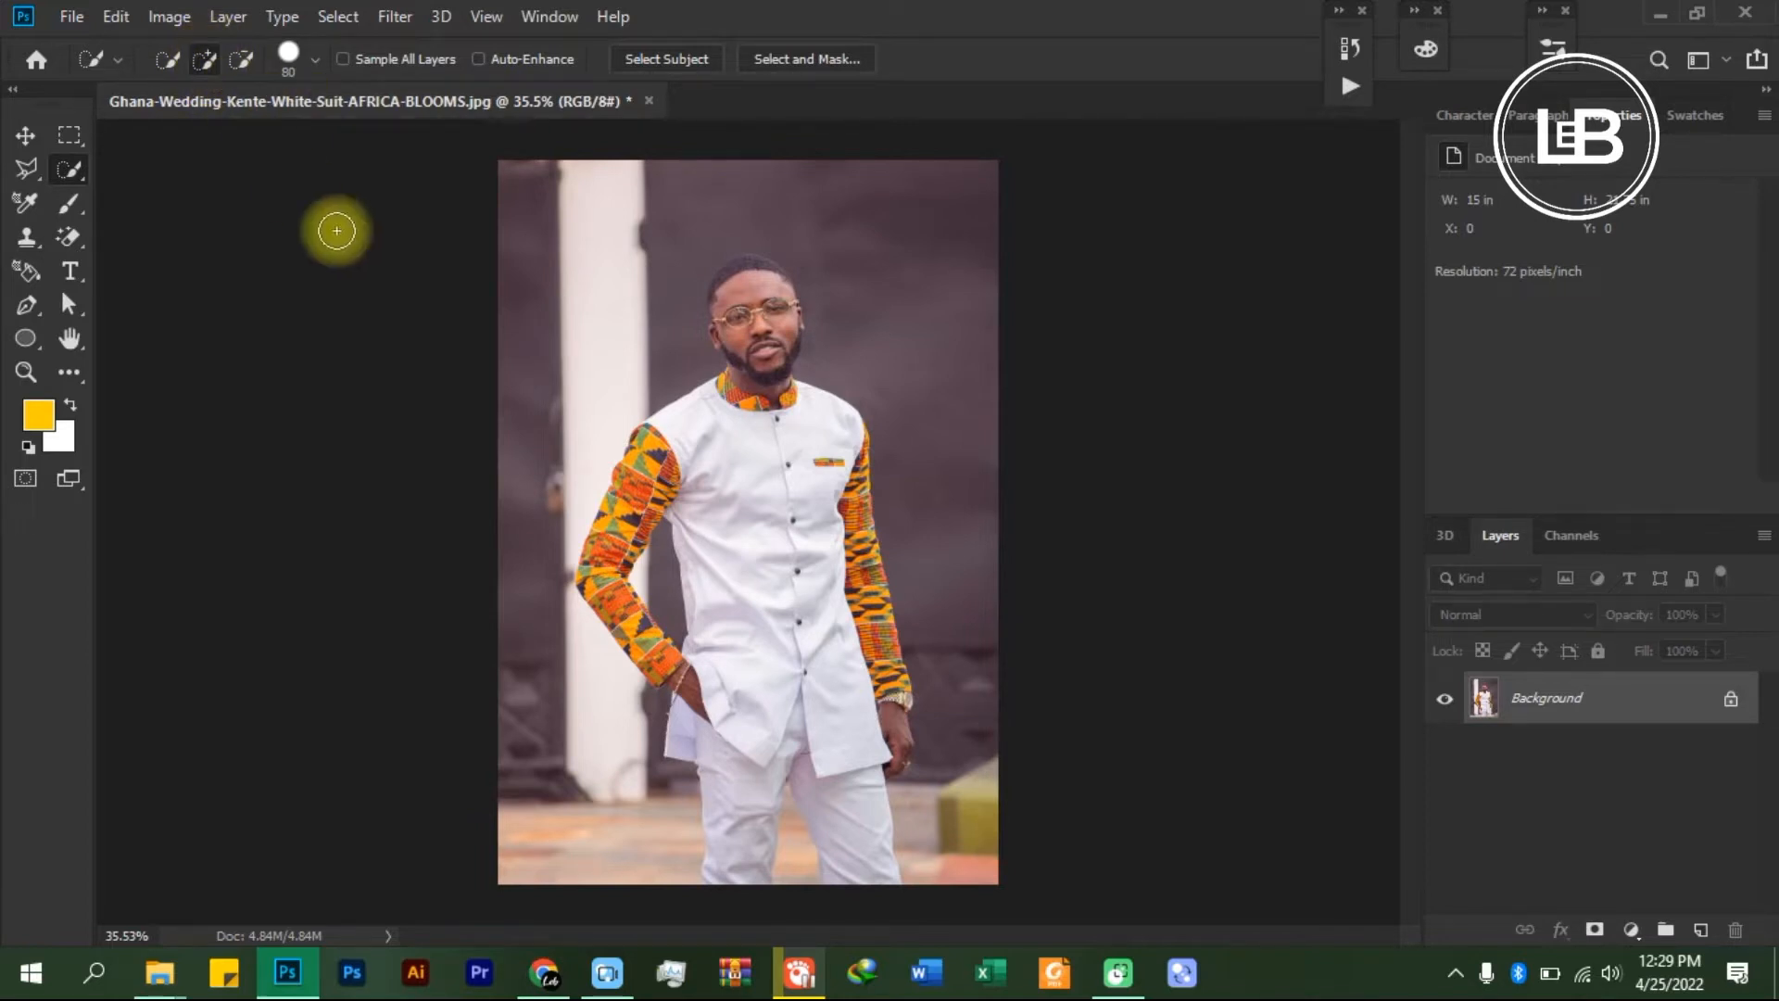
{"action": "key", "text": "bracketright"}
{"action": "key", "text": "bracketright"}
{"action": "key", "text": "bracketright"}
{"action": "key", "text": "bracketright"}
{"action": "key", "text": "bracketright"}
{"action": "key", "text": "bracketright"}
{"action": "key", "text": "bracketright"}
{"action": "key", "text": "bracketright"}
{"action": "key", "text": "bracketright"}
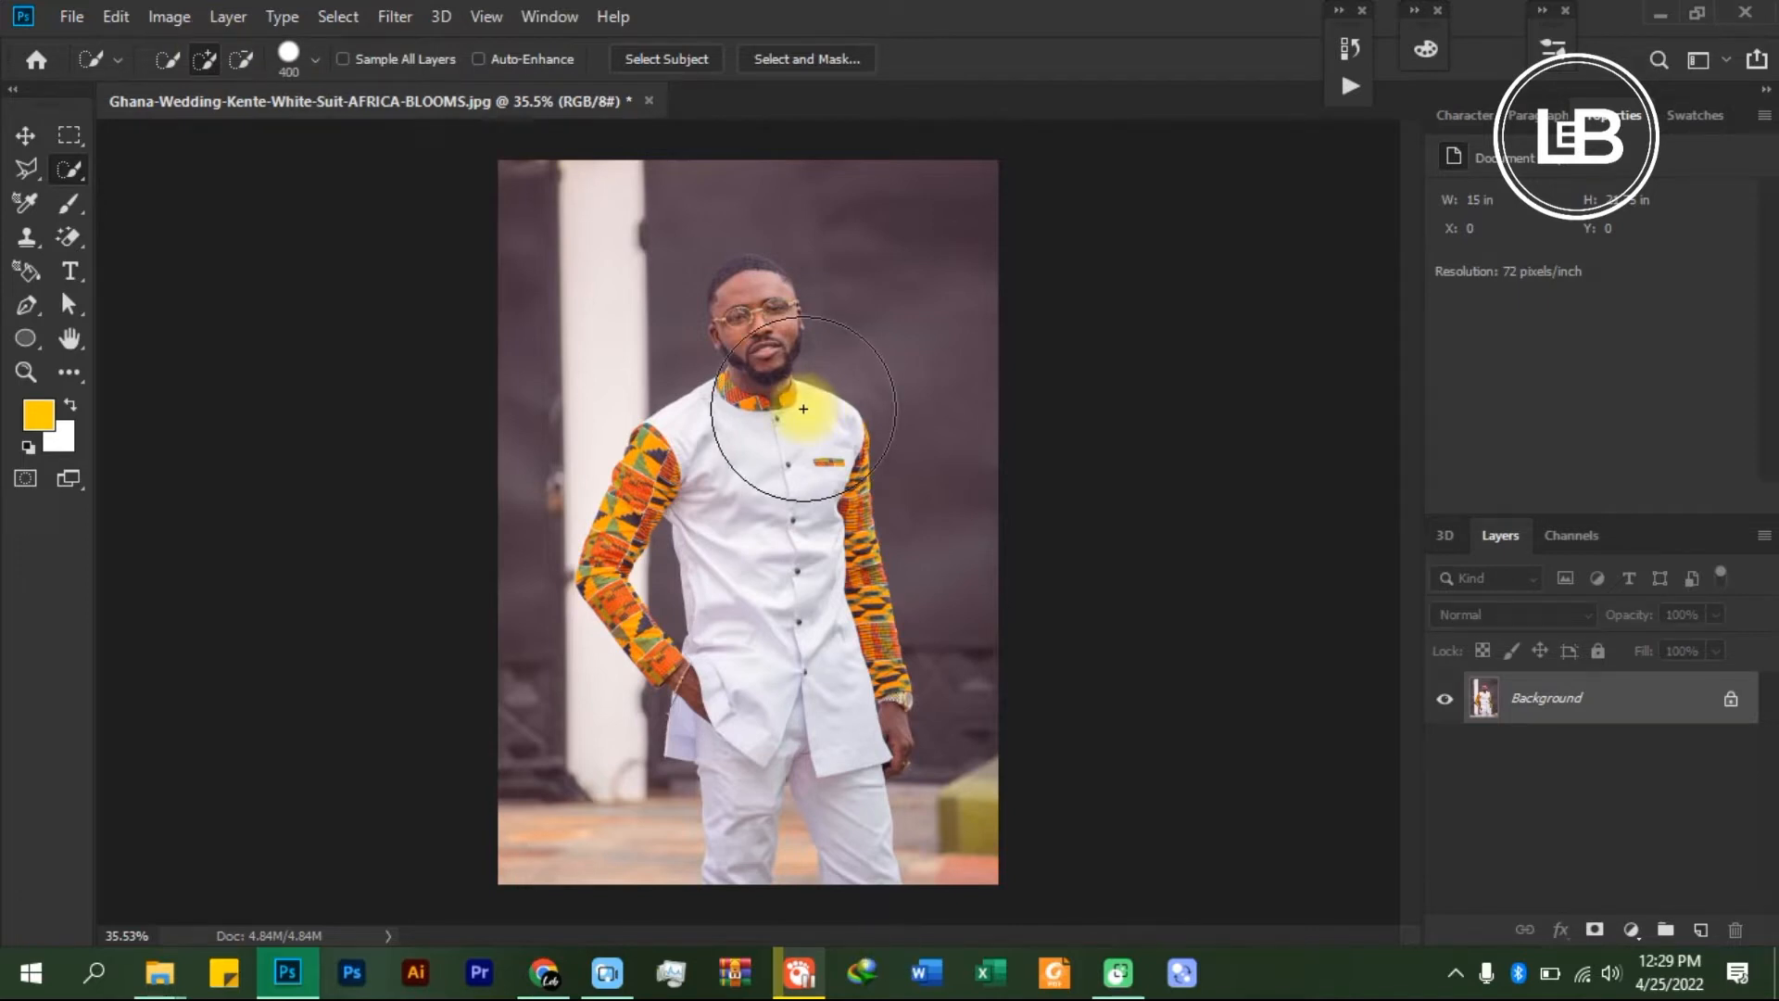
- Shrink the selection brush from its oversized setting to 80 px
{"action": "key", "text": "bracketleft"}
{"action": "key", "text": "bracketleft"}
{"action": "key", "text": "bracketleft"}
{"action": "key", "text": "bracketleft"}
{"action": "key", "text": "bracketleft"}
{"action": "key", "text": "bracketleft"}
{"action": "key", "text": "bracketleft"}
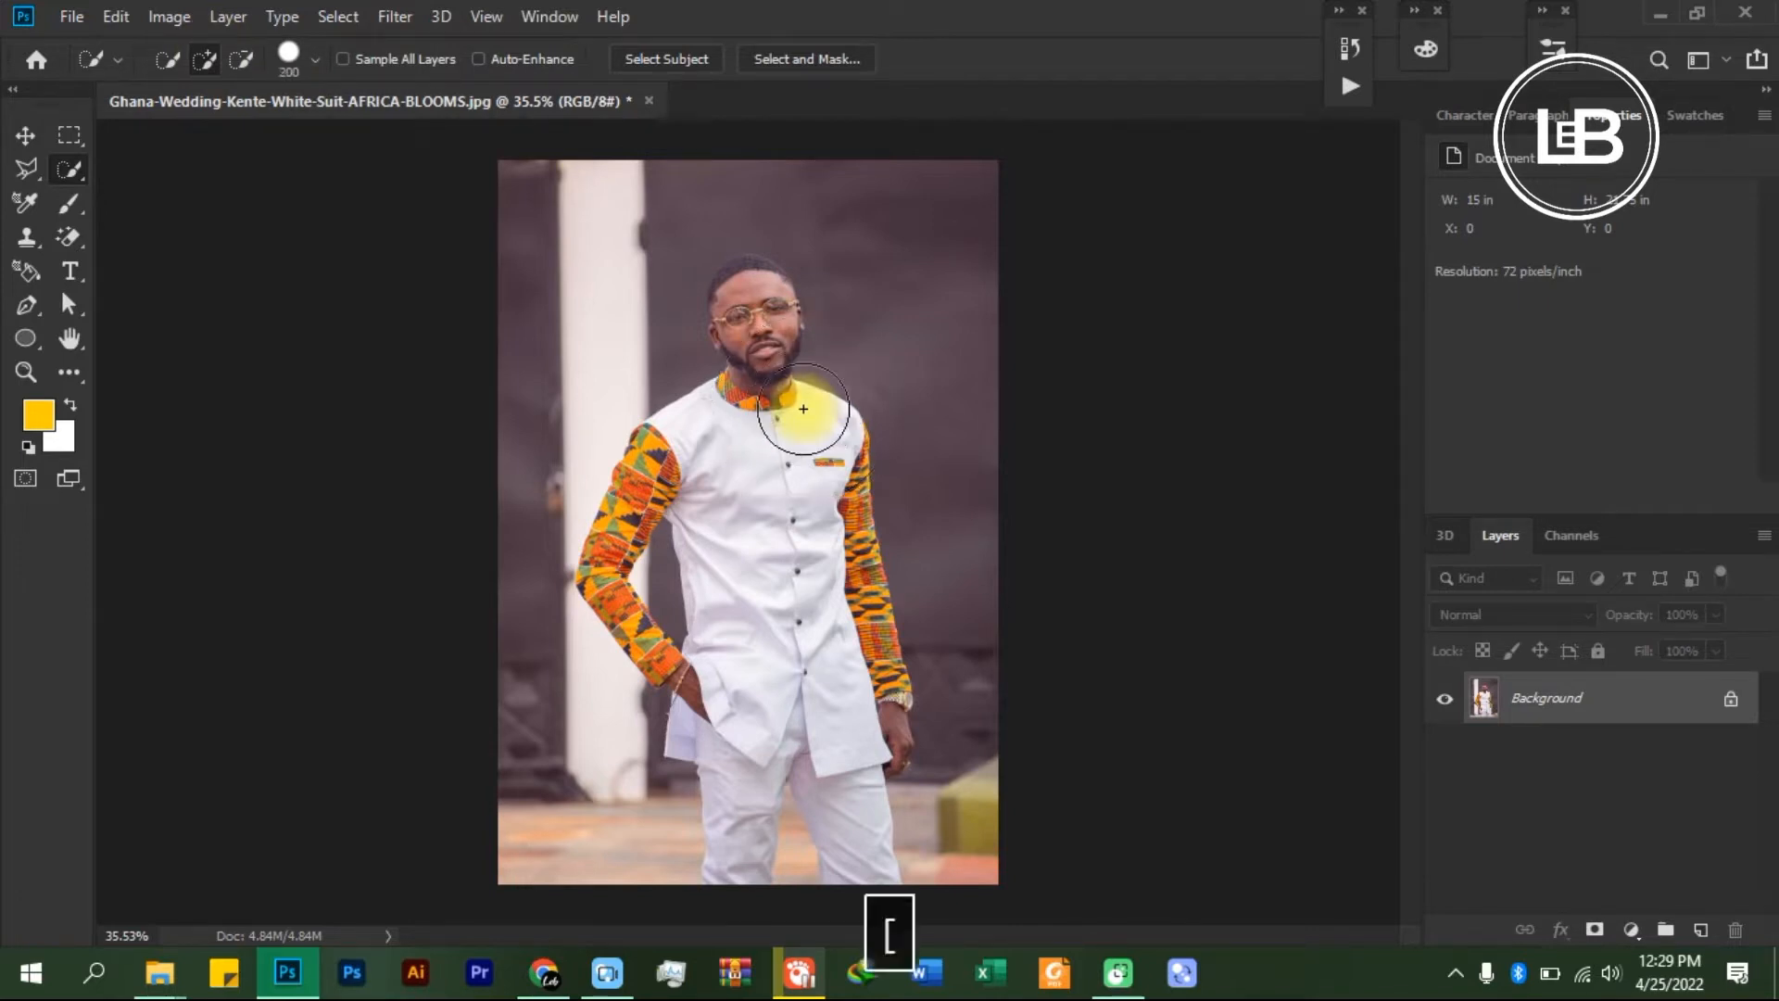
{"action": "key", "text": "bracketleft"}
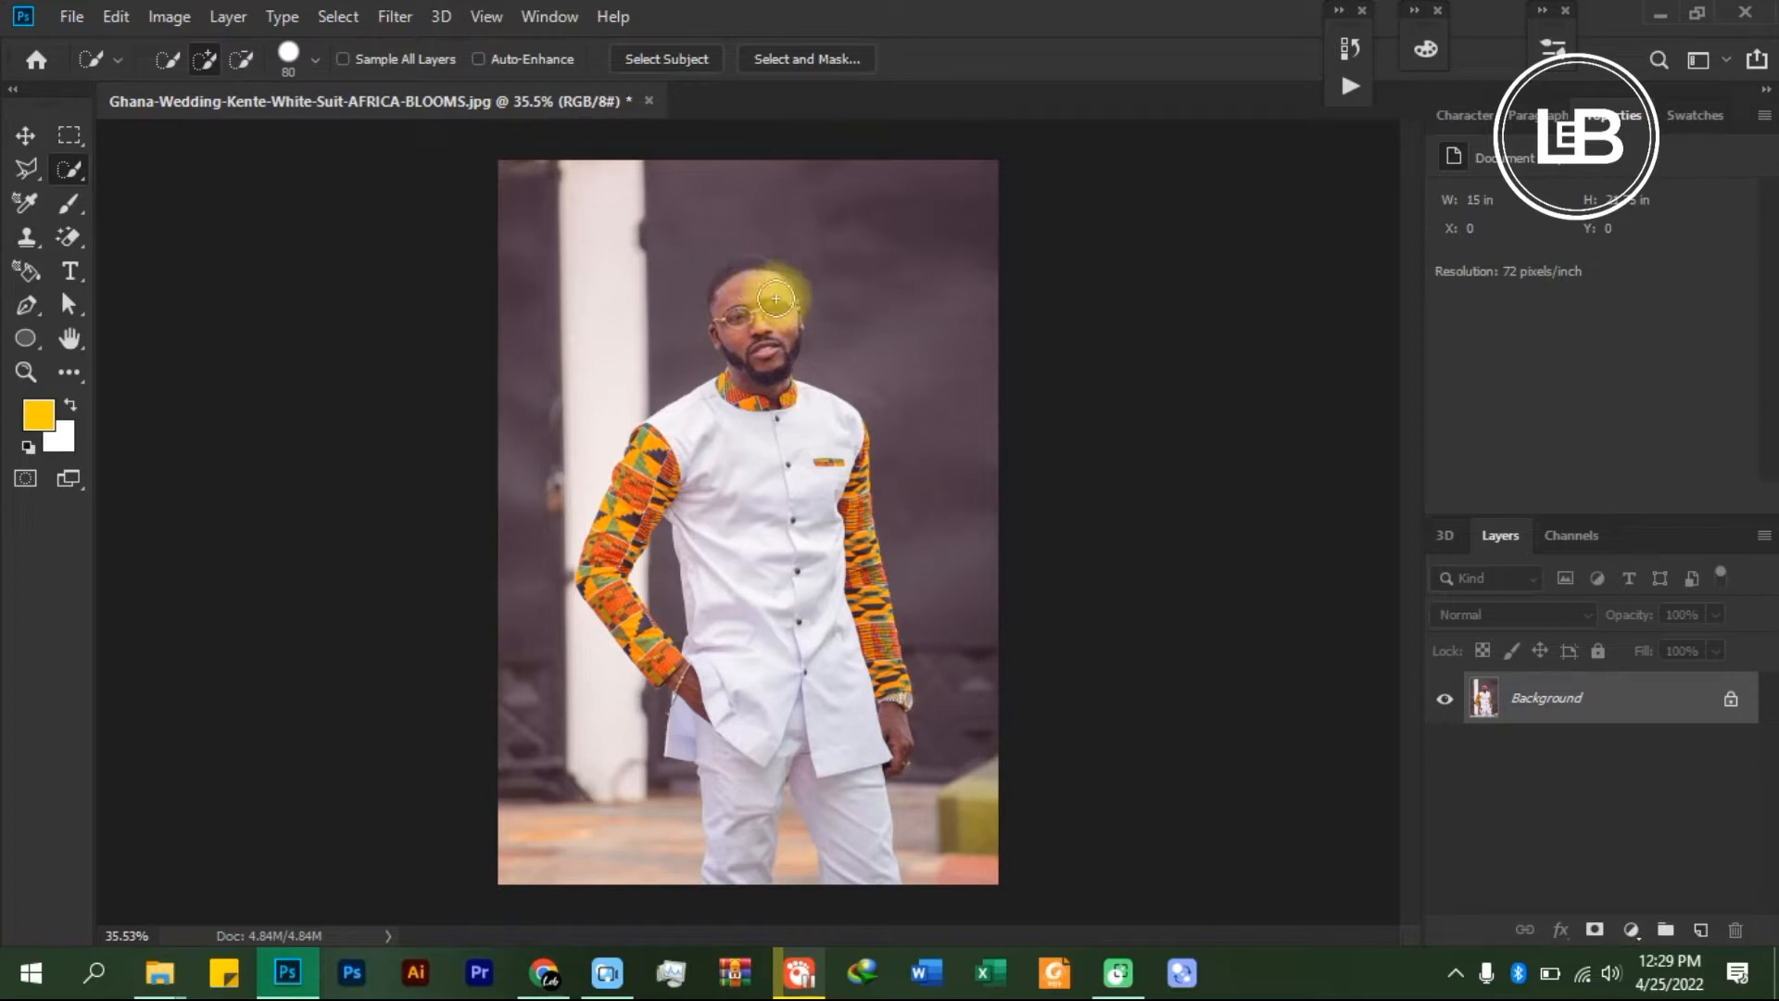
- Select the man's face, white shirt and trousers, both patterned sleeves and the hanging hand with Quick Selection
{"action": "left_click_drag", "start_coordinate": [750, 293], "coordinate": [750, 306]}
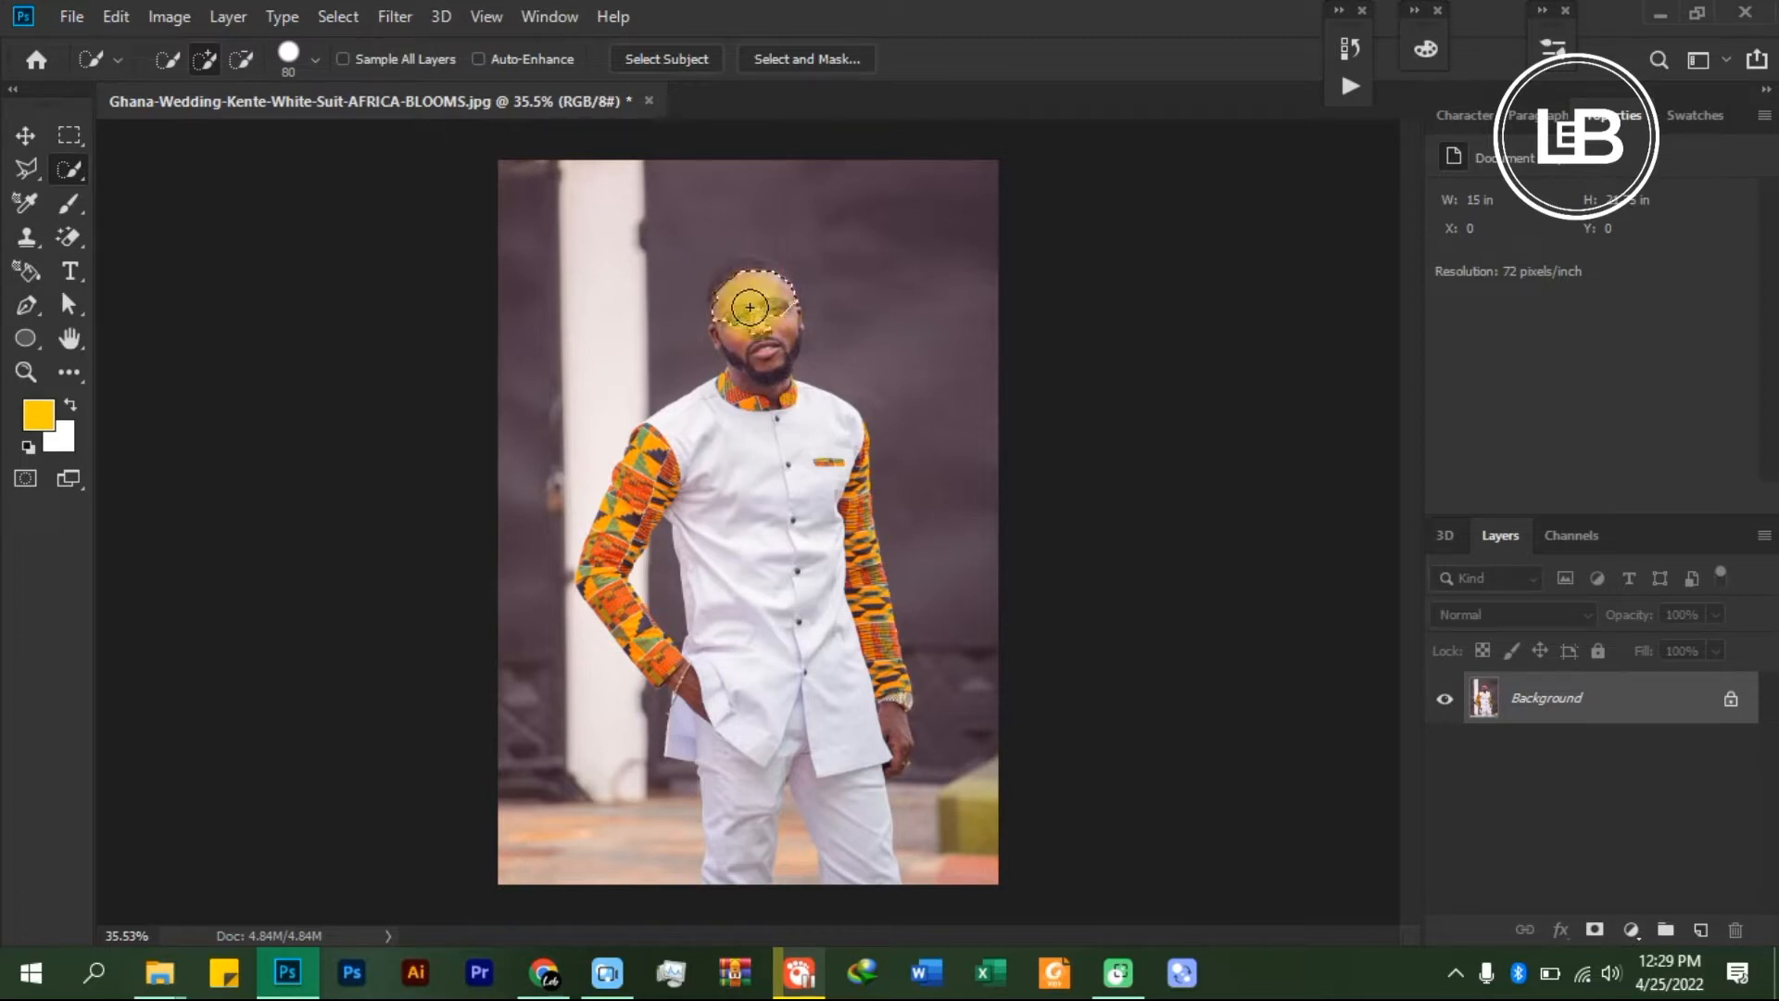
{"action": "mouse_move", "coordinate": [771, 425]}
{"action": "left_mouse_down"}
{"action": "mouse_move", "coordinate": [791, 650]}
{"action": "mouse_move", "coordinate": [839, 832]}
{"action": "left_mouse_up"}
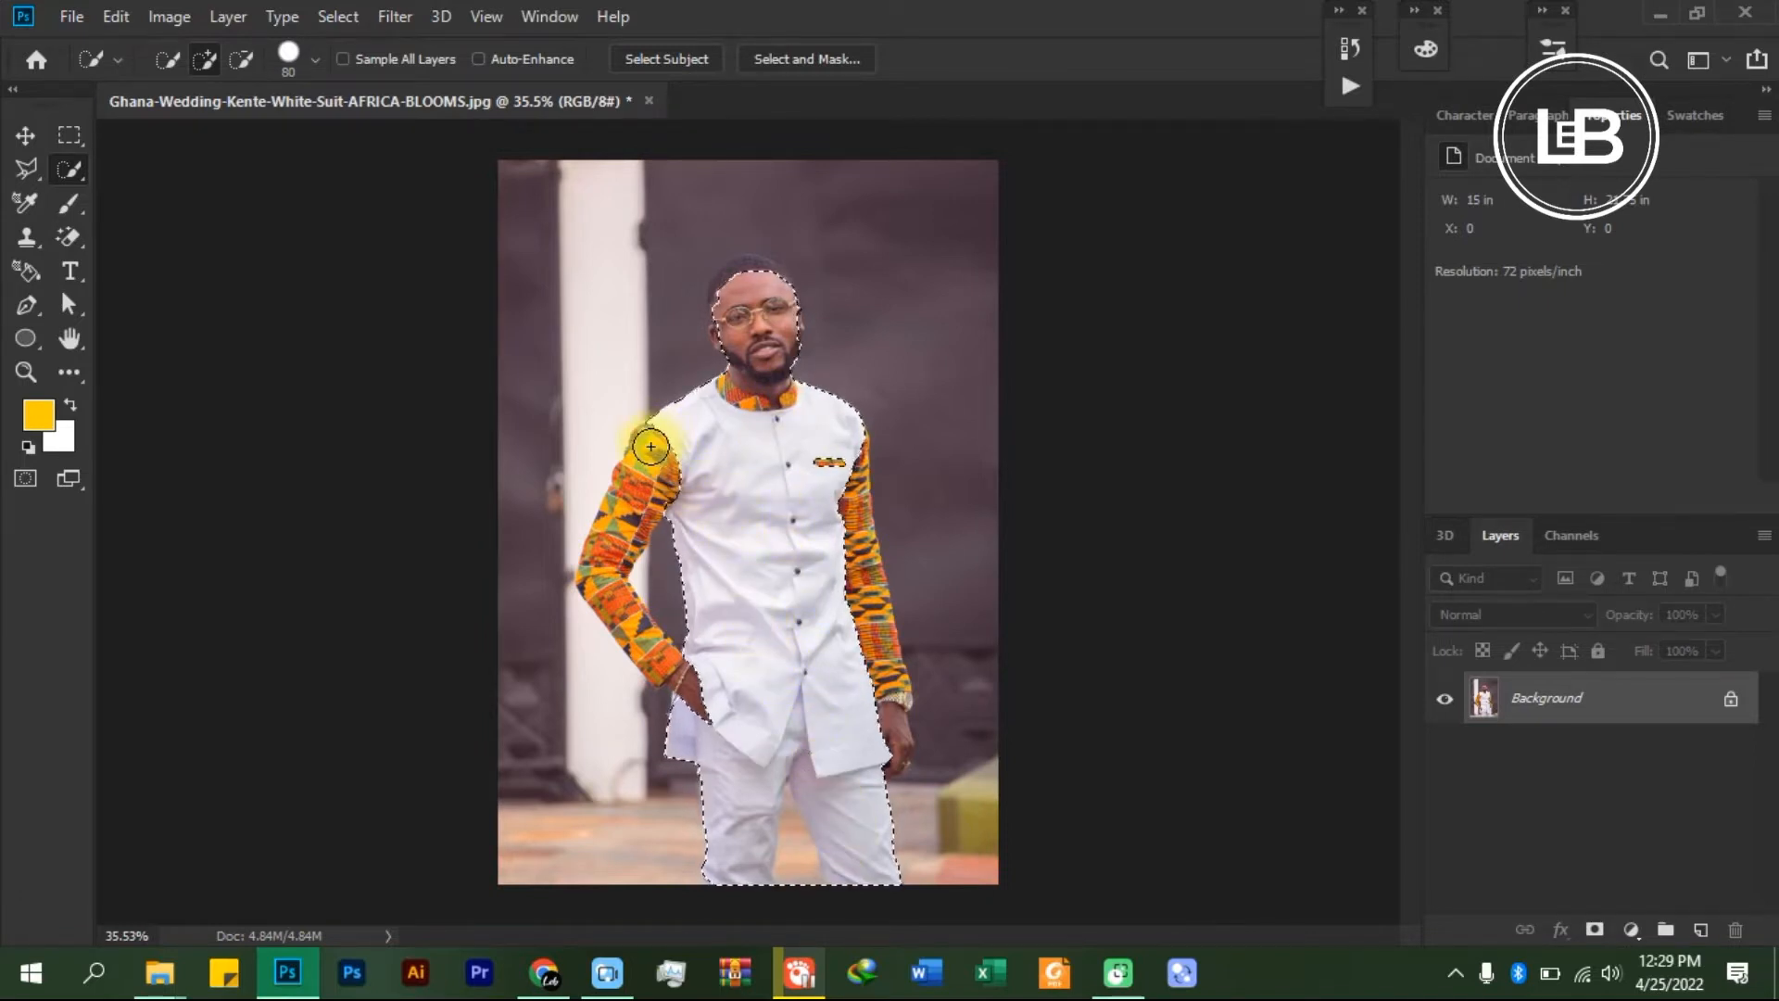
{"action": "mouse_move", "coordinate": [650, 446]}
{"action": "left_mouse_down"}
{"action": "mouse_move", "coordinate": [621, 598]}
{"action": "mouse_move", "coordinate": [595, 601]}
{"action": "mouse_move", "coordinate": [608, 575]}
{"action": "mouse_move", "coordinate": [640, 646]}
{"action": "mouse_move", "coordinate": [699, 683]}
{"action": "left_mouse_up"}
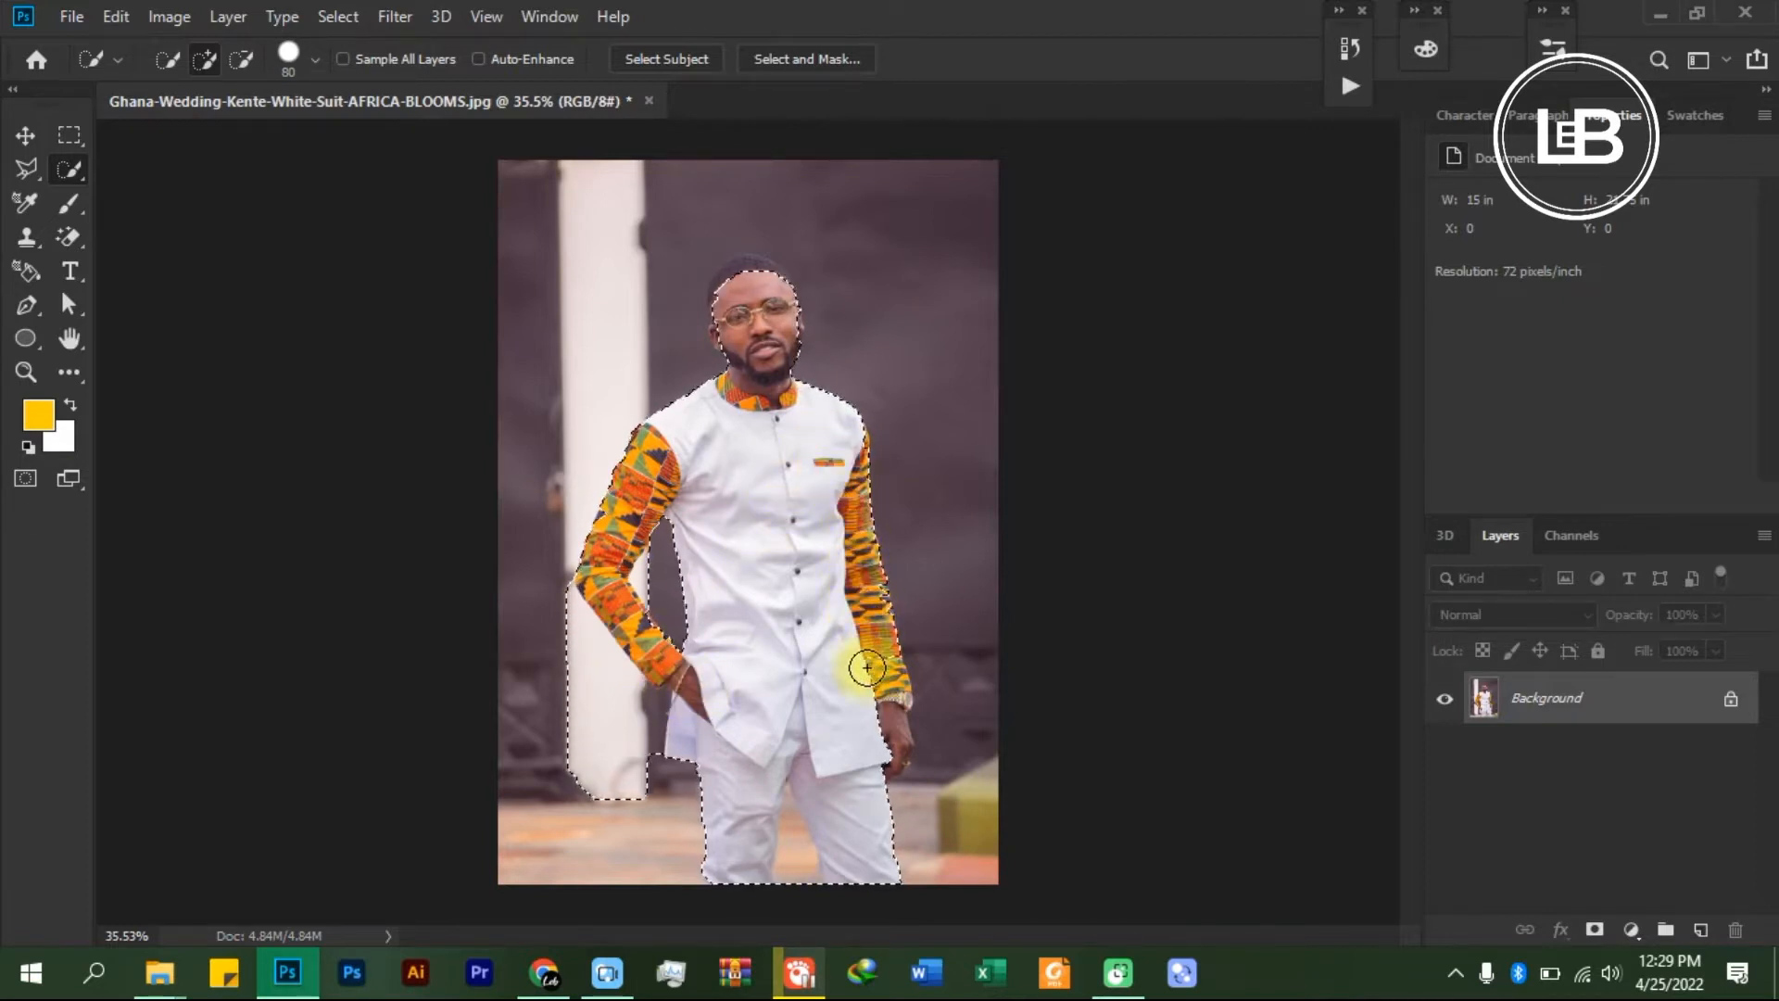
{"action": "left_click", "coordinate": [890, 737]}
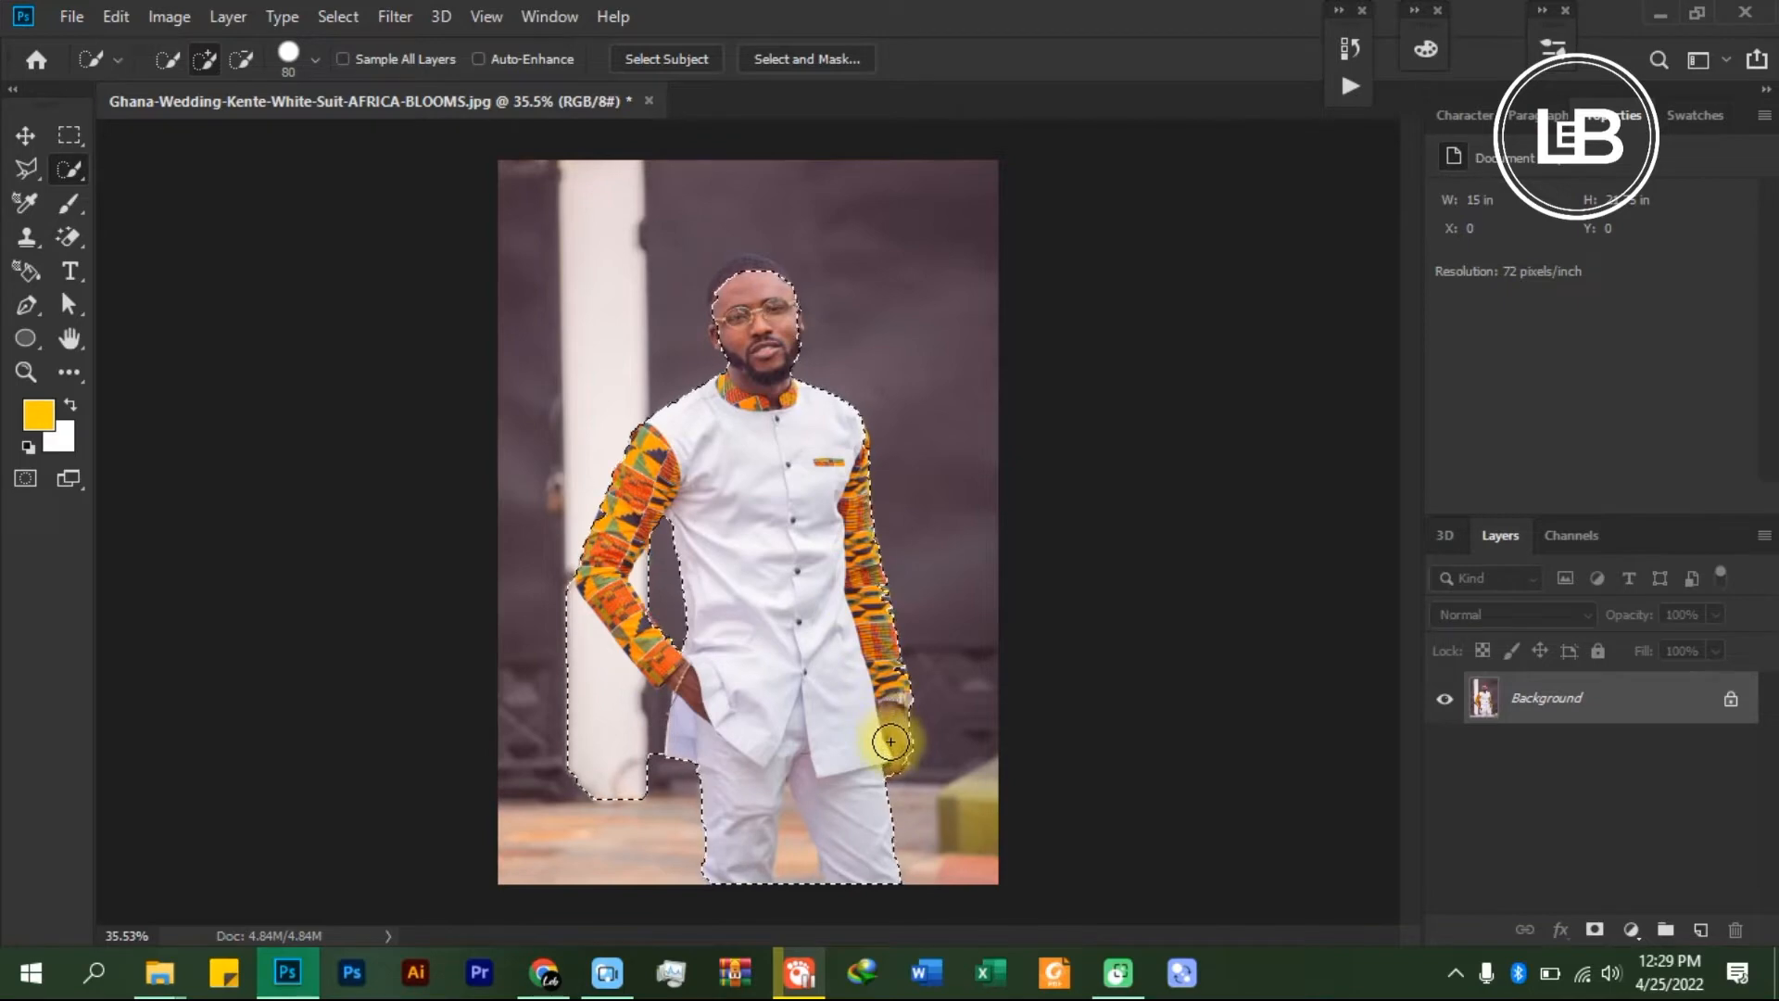
- Add the man's hair and the temple beside the glasses to the selection with a 30 px brush
{"action": "scroll", "coordinate": [763, 403], "scroll_direction": "up", "scroll_amount": 5, "text": "alt"}
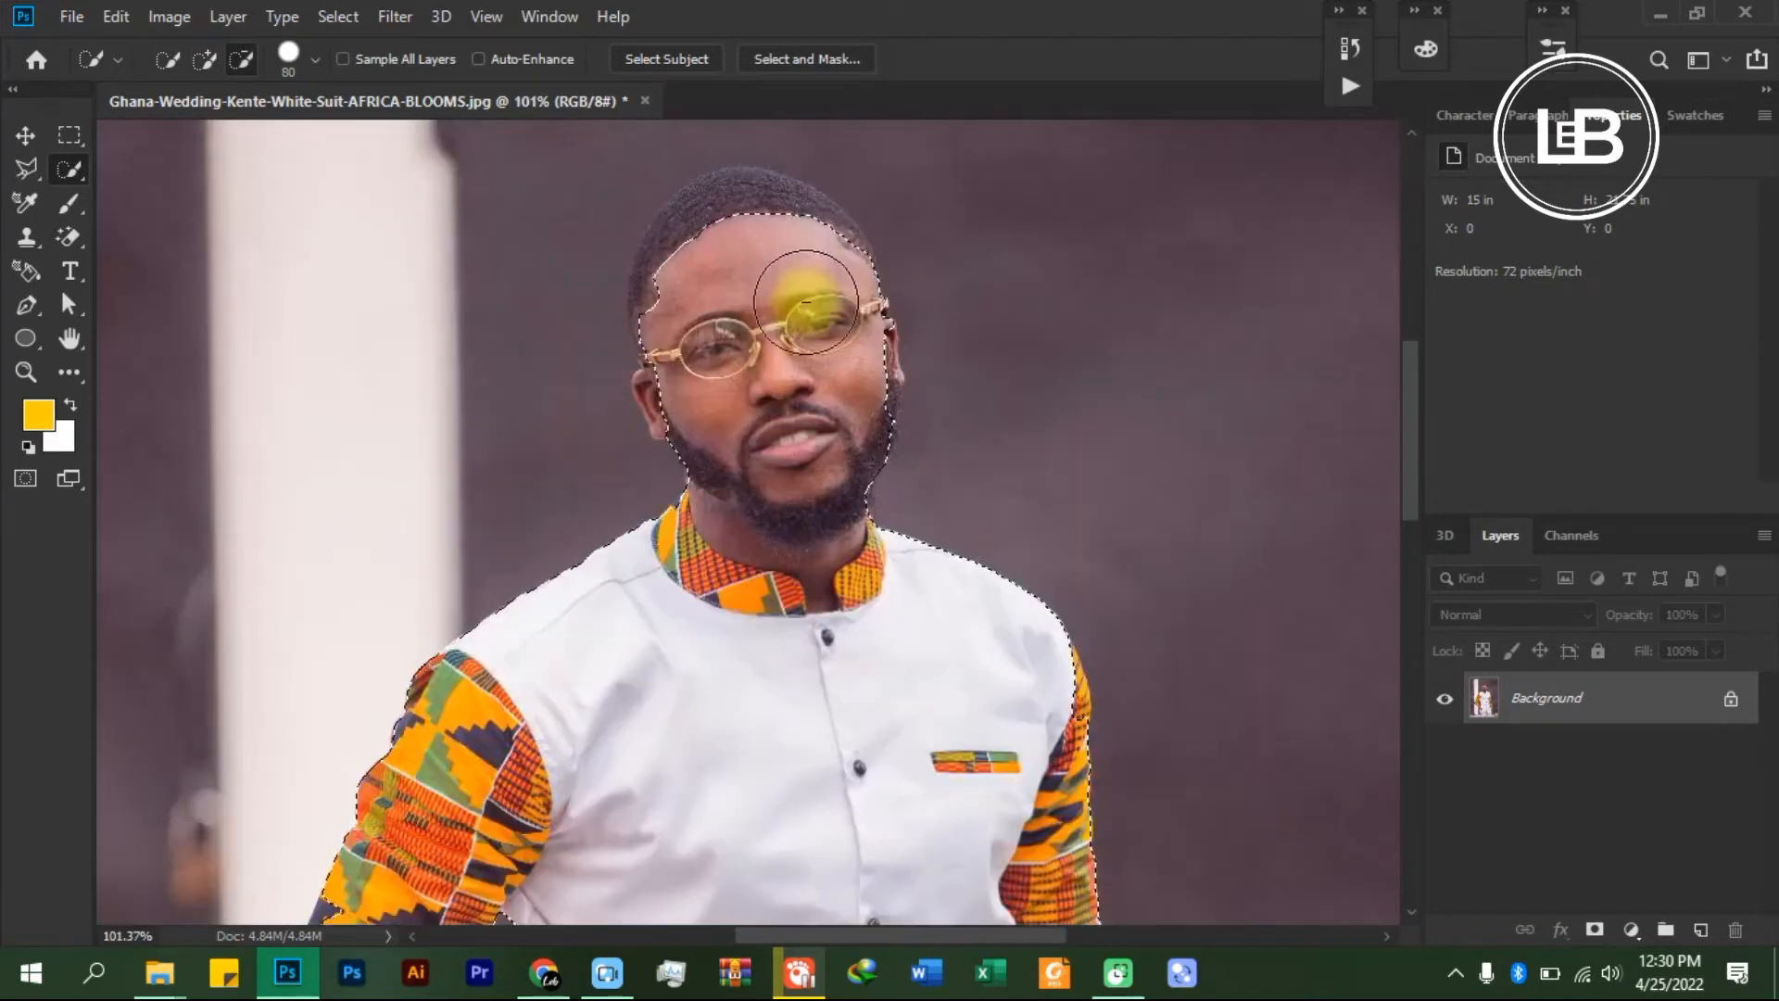
{"action": "scroll", "coordinate": [794, 297], "scroll_direction": "down", "scroll_amount": 4, "text": "alt"}
{"action": "scroll", "coordinate": [799, 353], "scroll_direction": "up", "scroll_amount": 5, "text": "alt"}
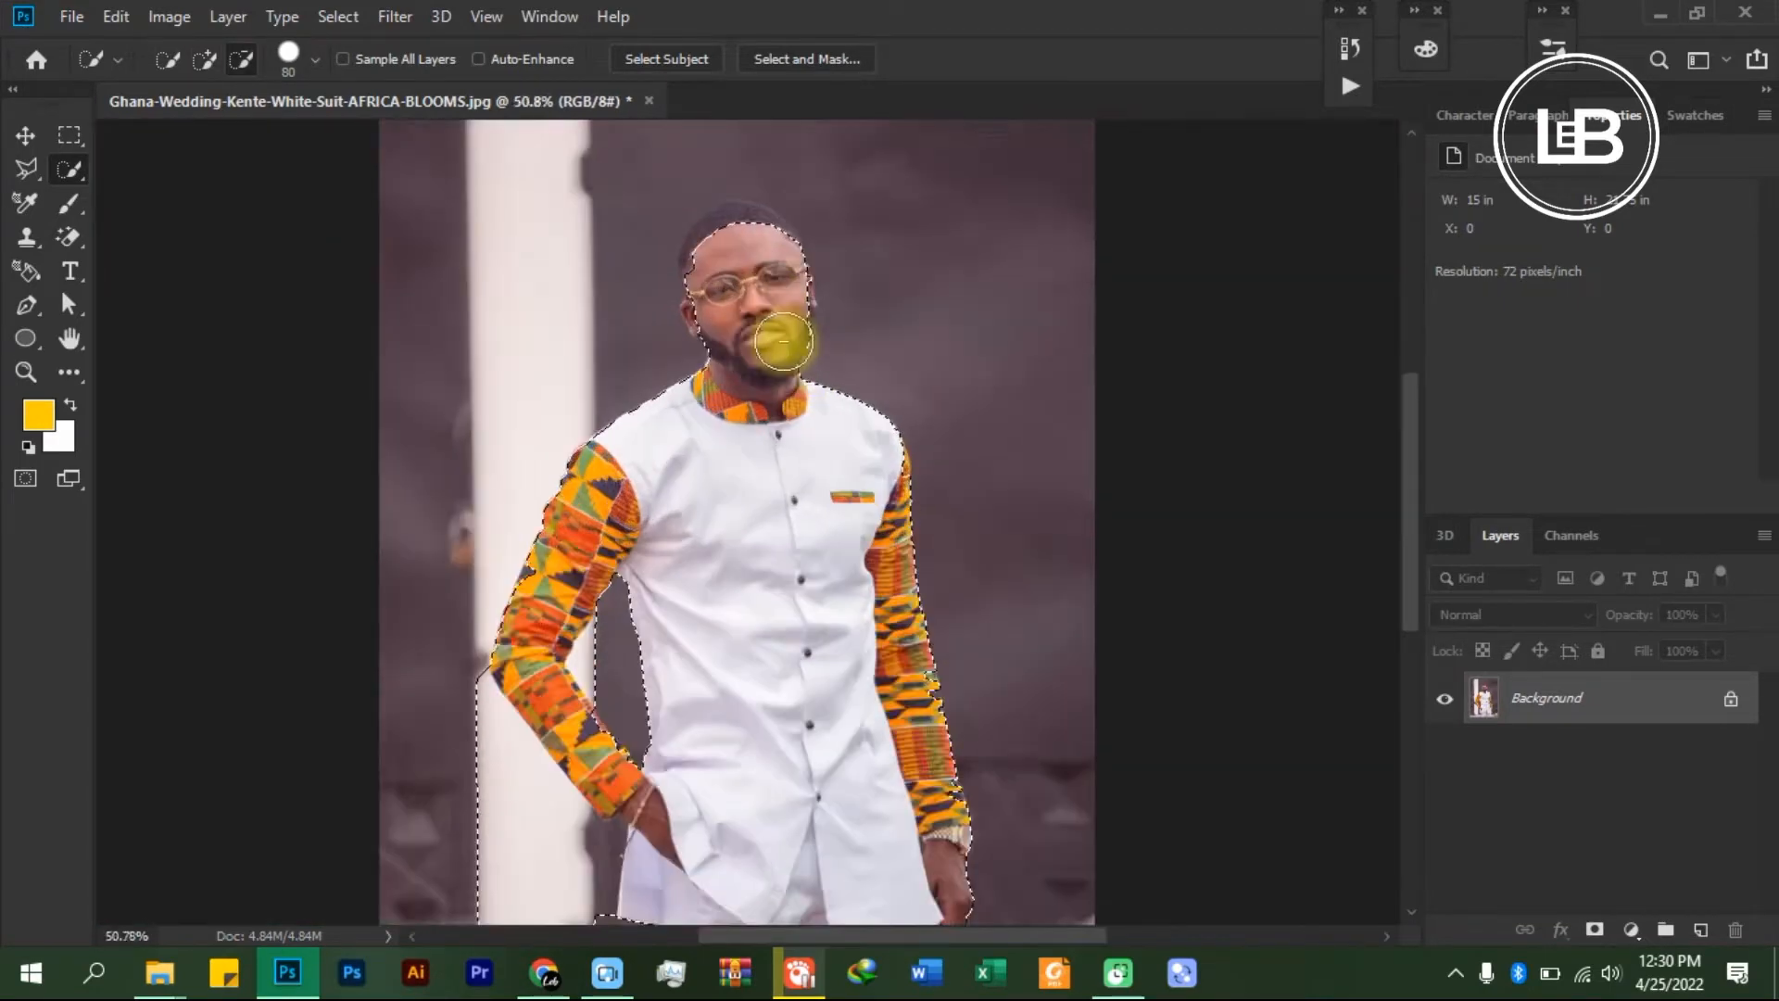
{"action": "scroll", "coordinate": [709, 345], "scroll_direction": "up", "scroll_amount": 2}
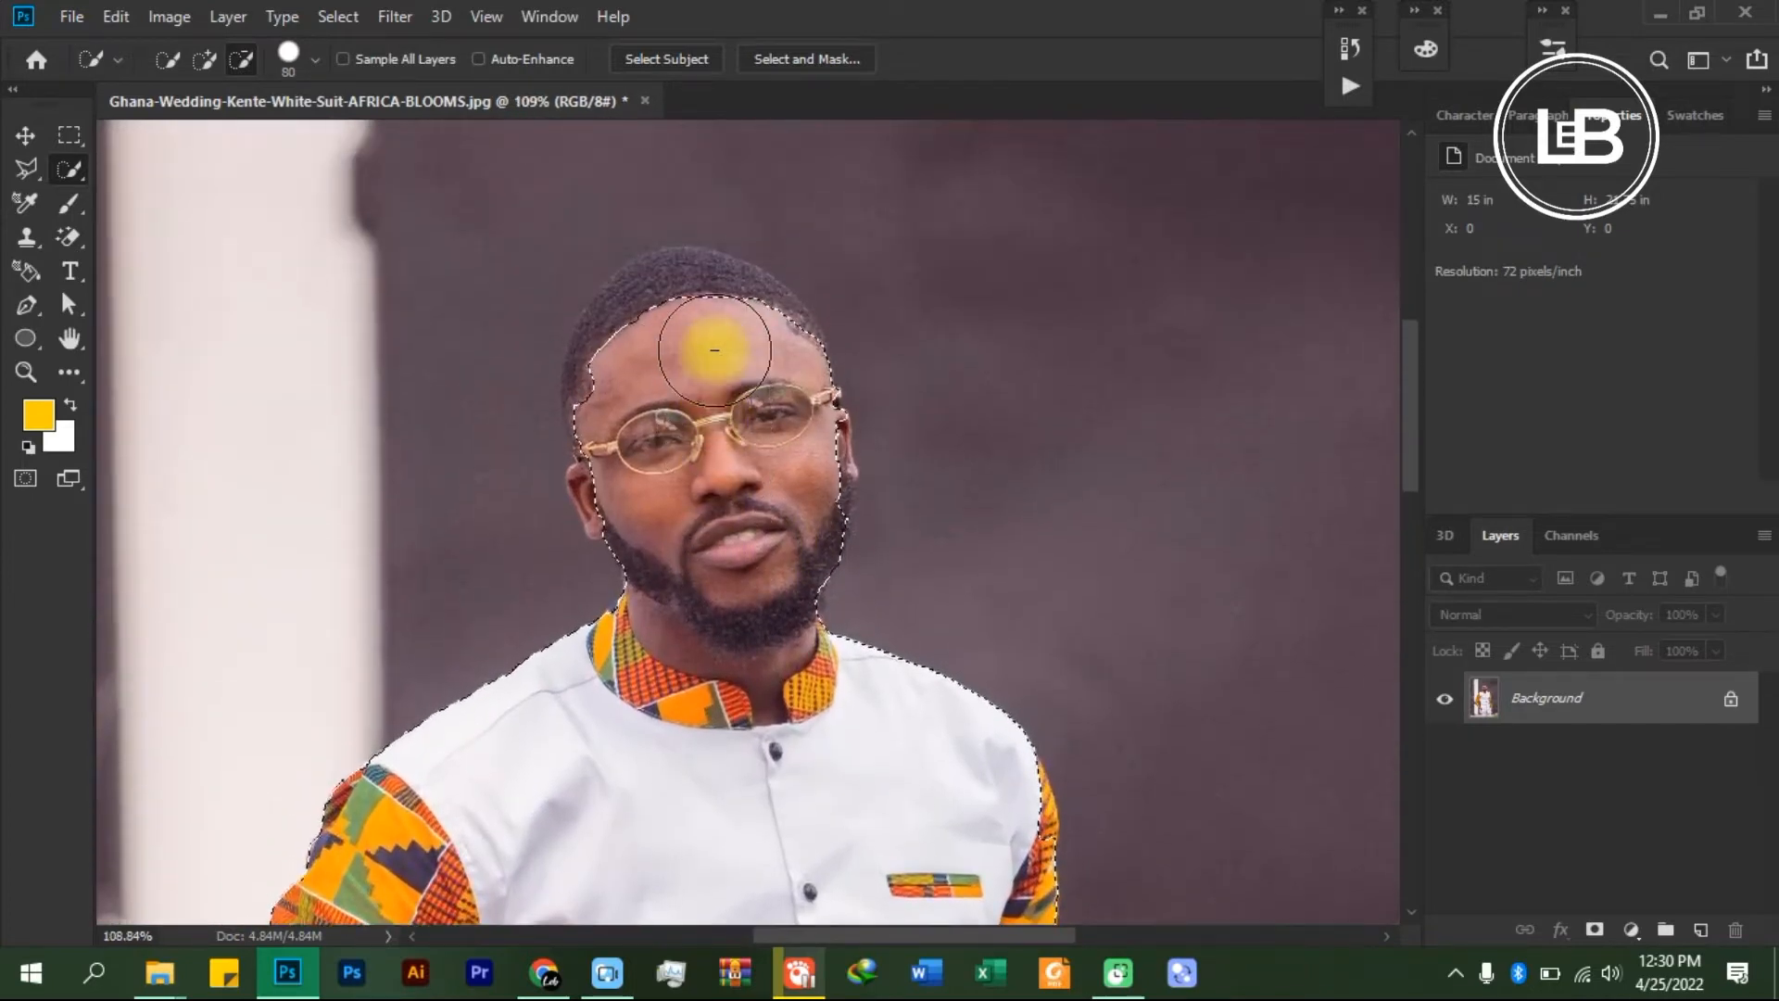
{"action": "left_click", "coordinate": [204, 59]}
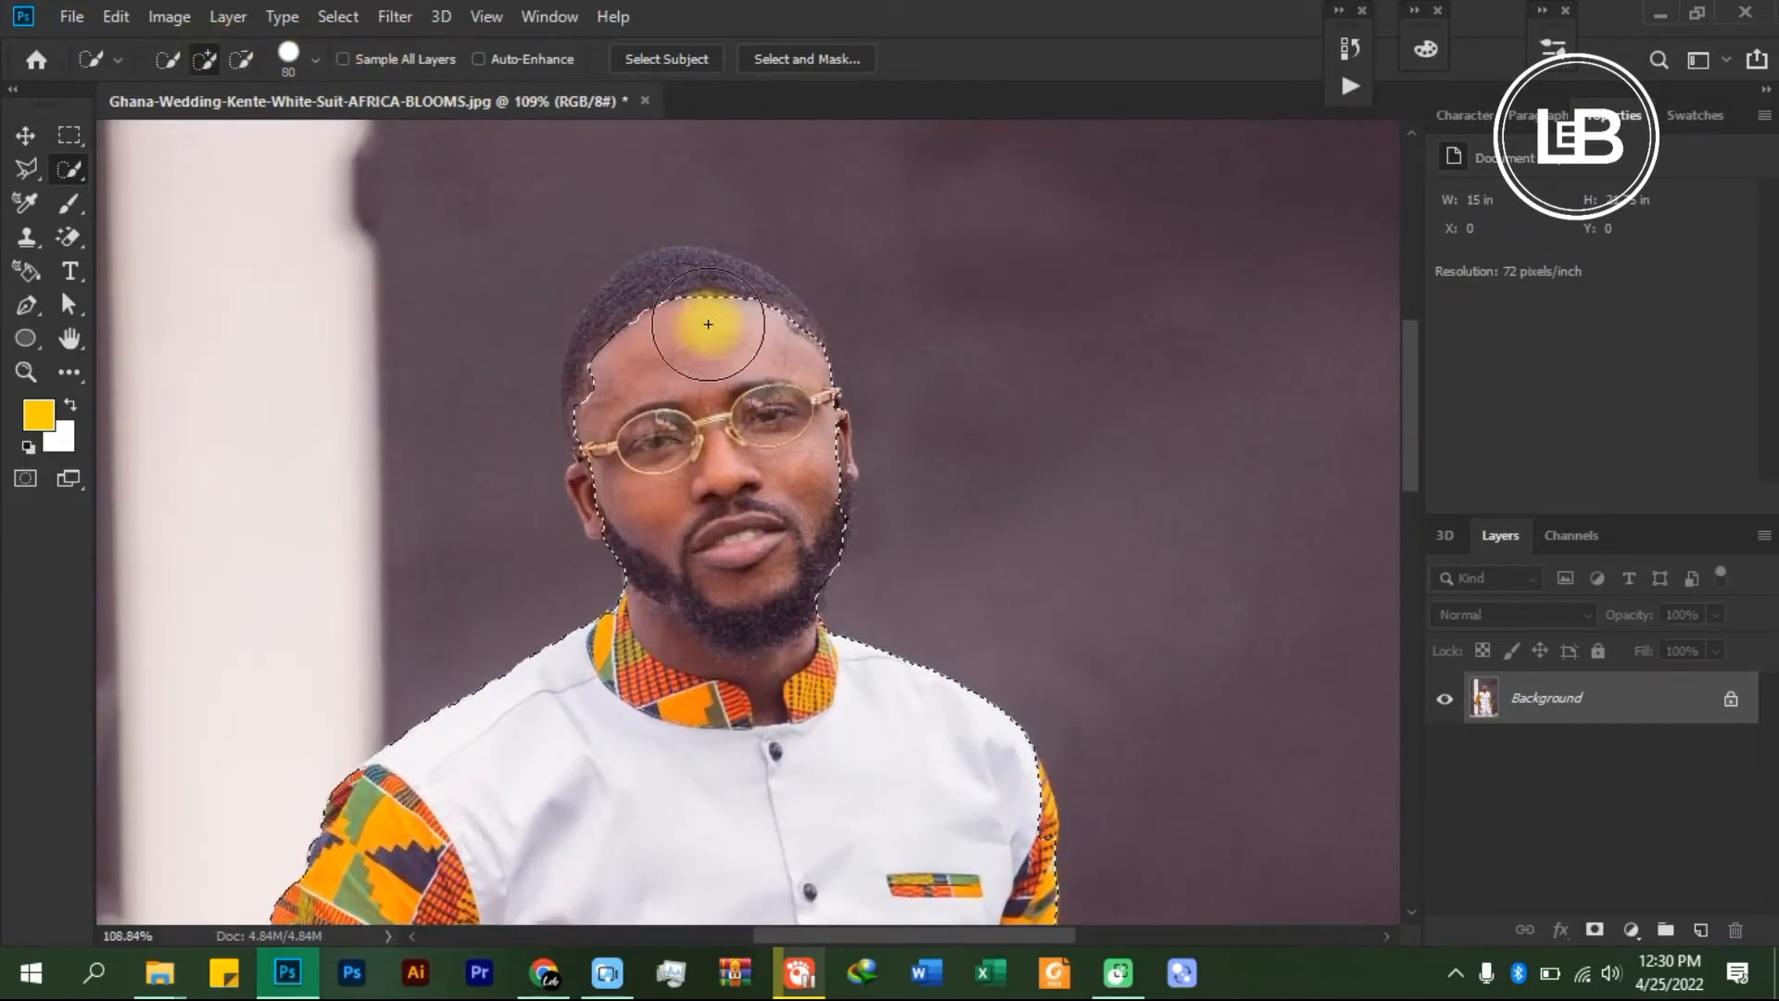
{"action": "key", "text": "bracketleft"}
{"action": "key", "text": "bracketleft"}
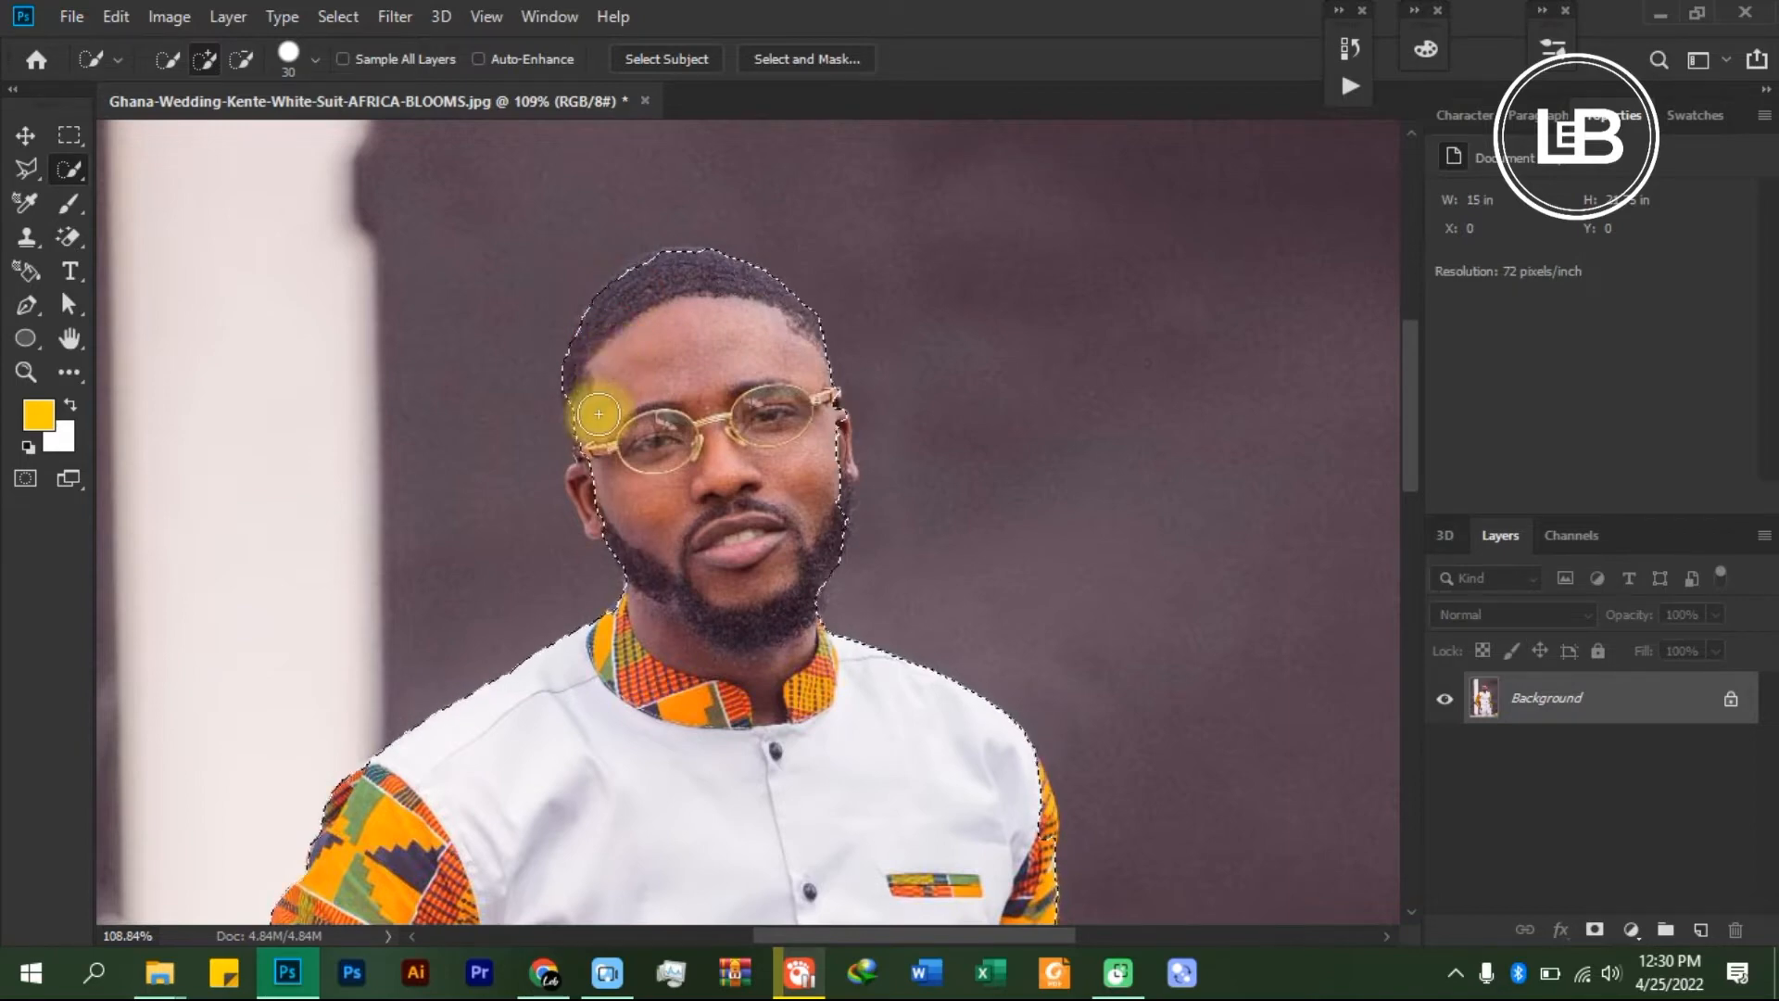
{"action": "mouse_move", "coordinate": [583, 414]}
{"action": "left_mouse_down"}
{"action": "mouse_move", "coordinate": [626, 449]}
{"action": "mouse_move", "coordinate": [605, 471]}
{"action": "left_mouse_up"}
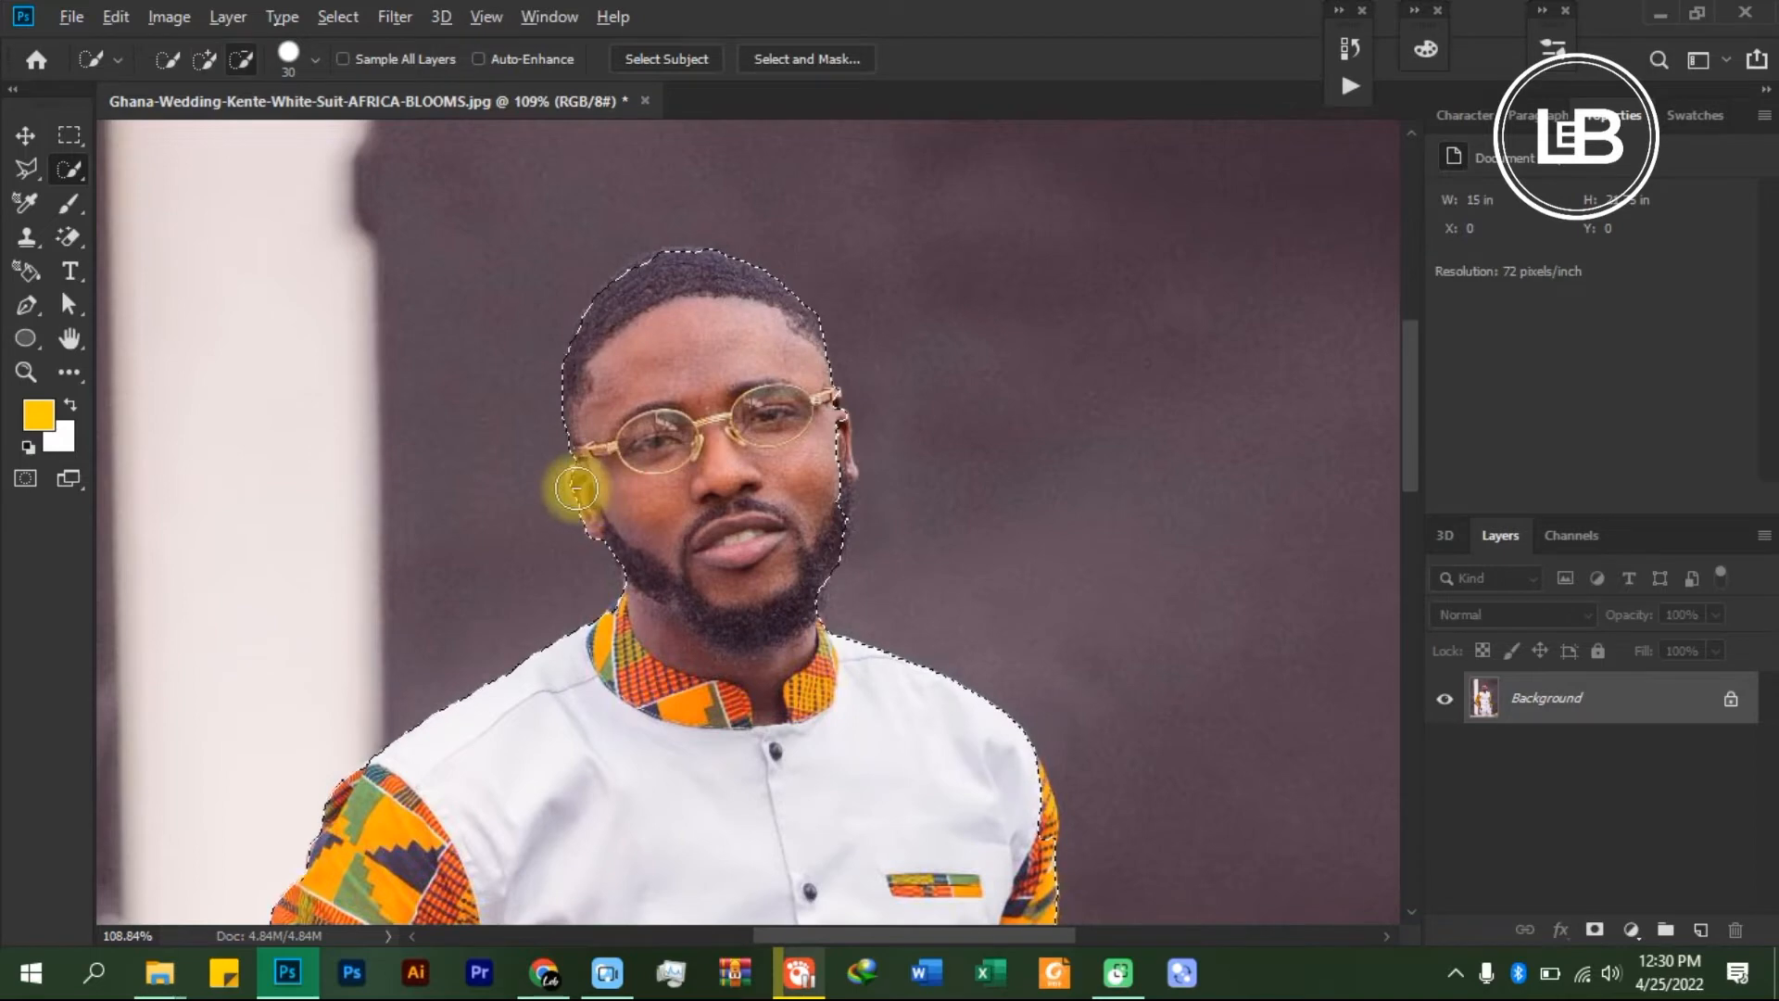
- Refine the selection around the ear and glasses arm on the left side of the face, using a 10 px brush
{"action": "scroll", "coordinate": [588, 491], "scroll_direction": "up", "scroll_amount": 5}
{"action": "mouse_move", "coordinate": [510, 452]}
{"action": "left_mouse_down"}
{"action": "mouse_move", "coordinate": [631, 493]}
{"action": "mouse_move", "coordinate": [628, 467]}
{"action": "mouse_move", "coordinate": [586, 467]}
{"action": "mouse_move", "coordinate": [527, 411]}
{"action": "mouse_move", "coordinate": [501, 418]}
{"action": "mouse_move", "coordinate": [516, 519]}
{"action": "mouse_move", "coordinate": [529, 478]}
{"action": "mouse_move", "coordinate": [517, 499]}
{"action": "mouse_move", "coordinate": [561, 598]}
{"action": "mouse_move", "coordinate": [571, 550]}
{"action": "mouse_move", "coordinate": [529, 541]}
{"action": "mouse_move", "coordinate": [540, 434]}
{"action": "mouse_move", "coordinate": [470, 331]}
{"action": "left_mouse_up"}
{"action": "key", "text": "bracketleft"}
{"action": "key", "text": "bracketleft"}
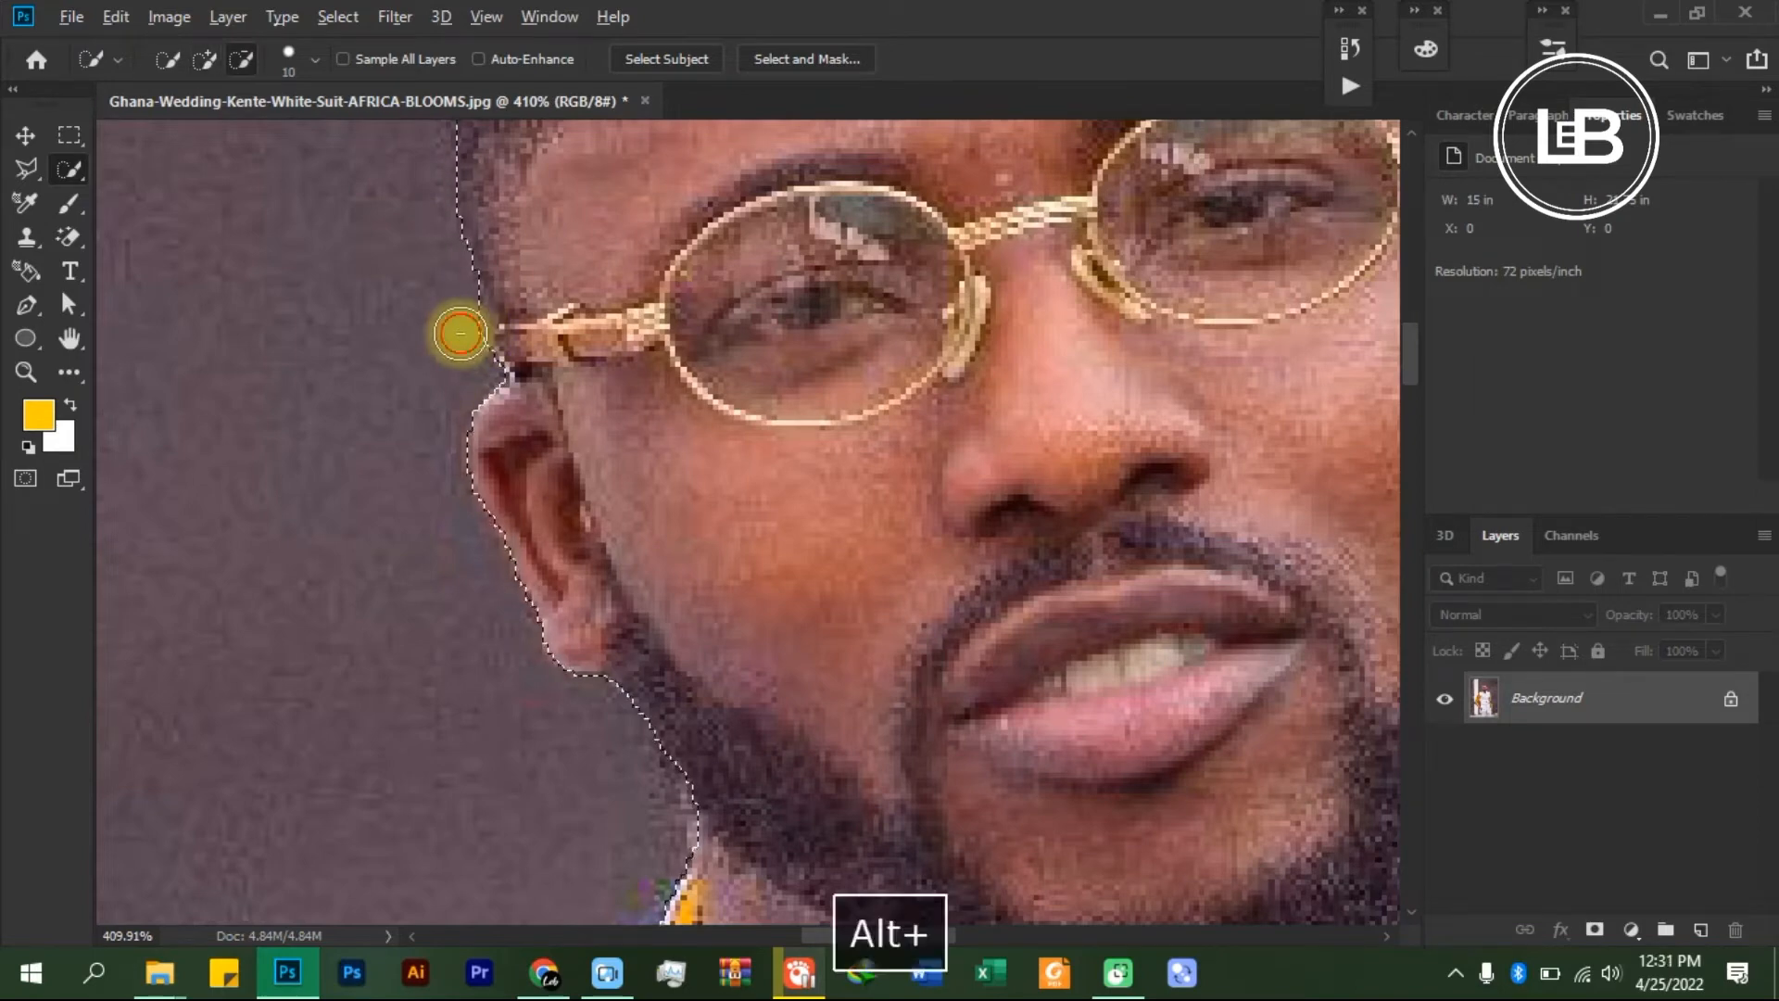
- Refine the selection edge along the top of the hair and subtract excess background beside the right hairline
{"action": "scroll", "coordinate": [1035, 472], "scroll_direction": "down", "scroll_amount": 3, "text": "alt"}
{"action": "scroll", "coordinate": [1035, 473], "scroll_direction": "down", "scroll_amount": 1, "text": "alt"}
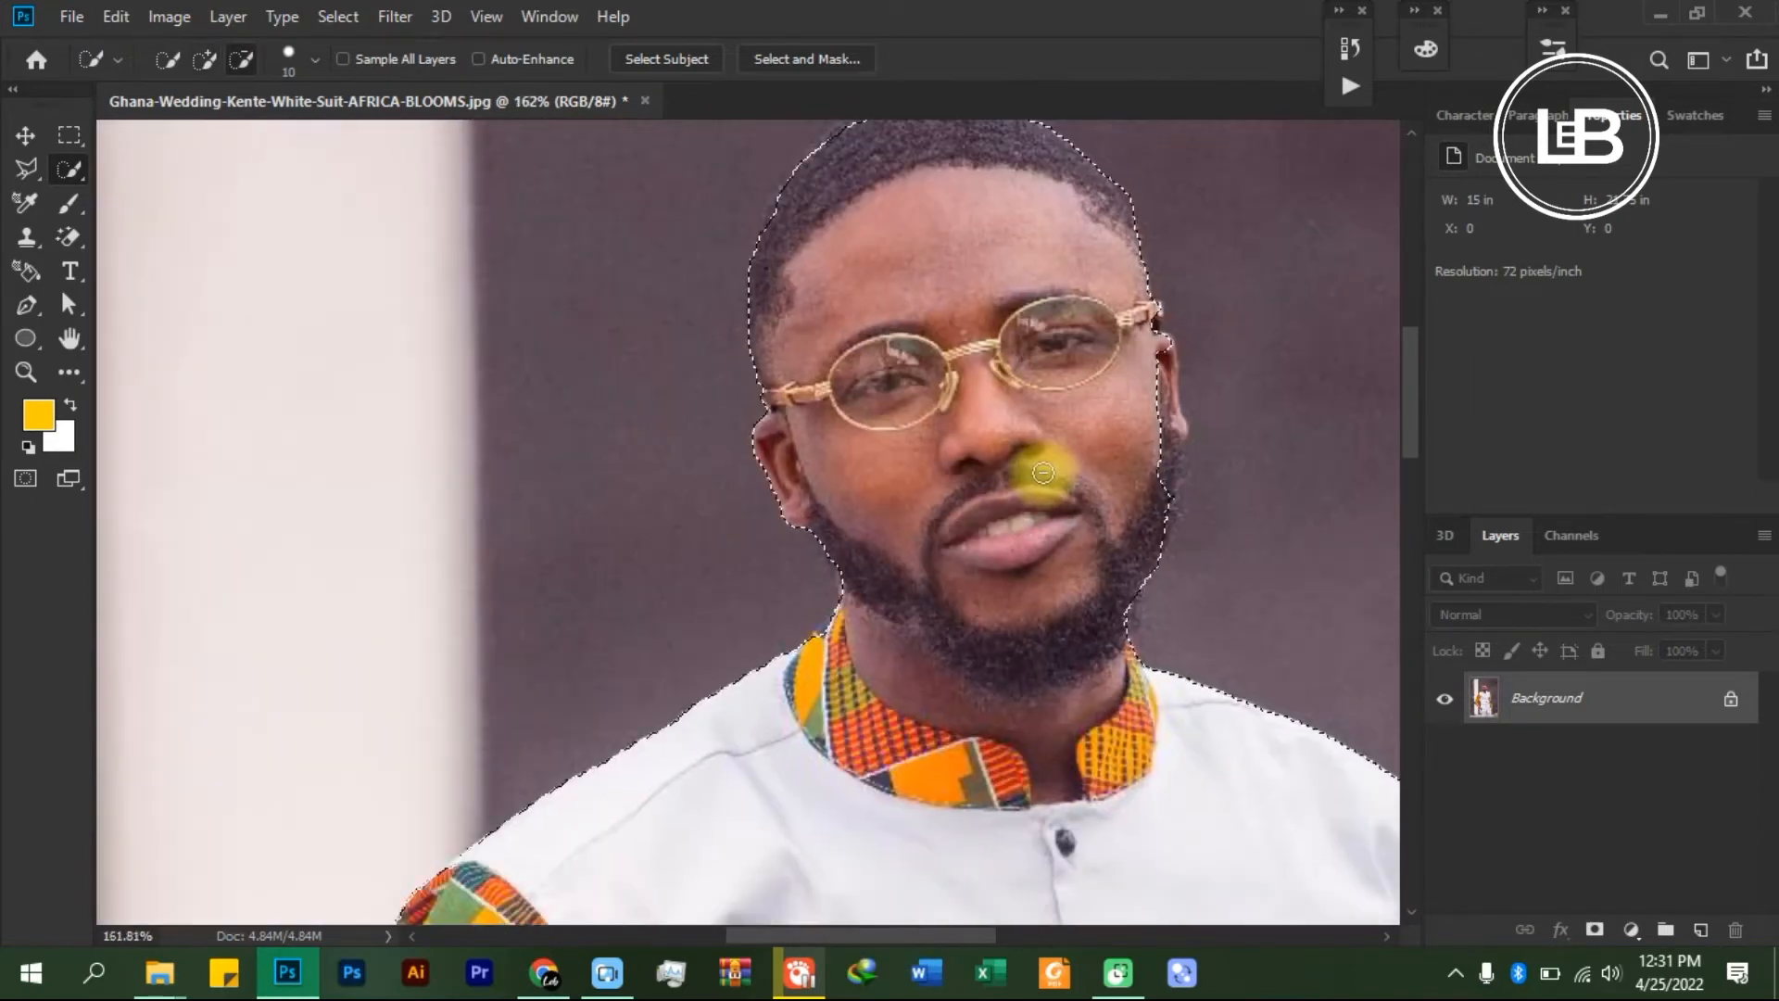
{"action": "scroll", "coordinate": [1018, 244], "scroll_direction": "up", "scroll_amount": 1, "text": "alt"}
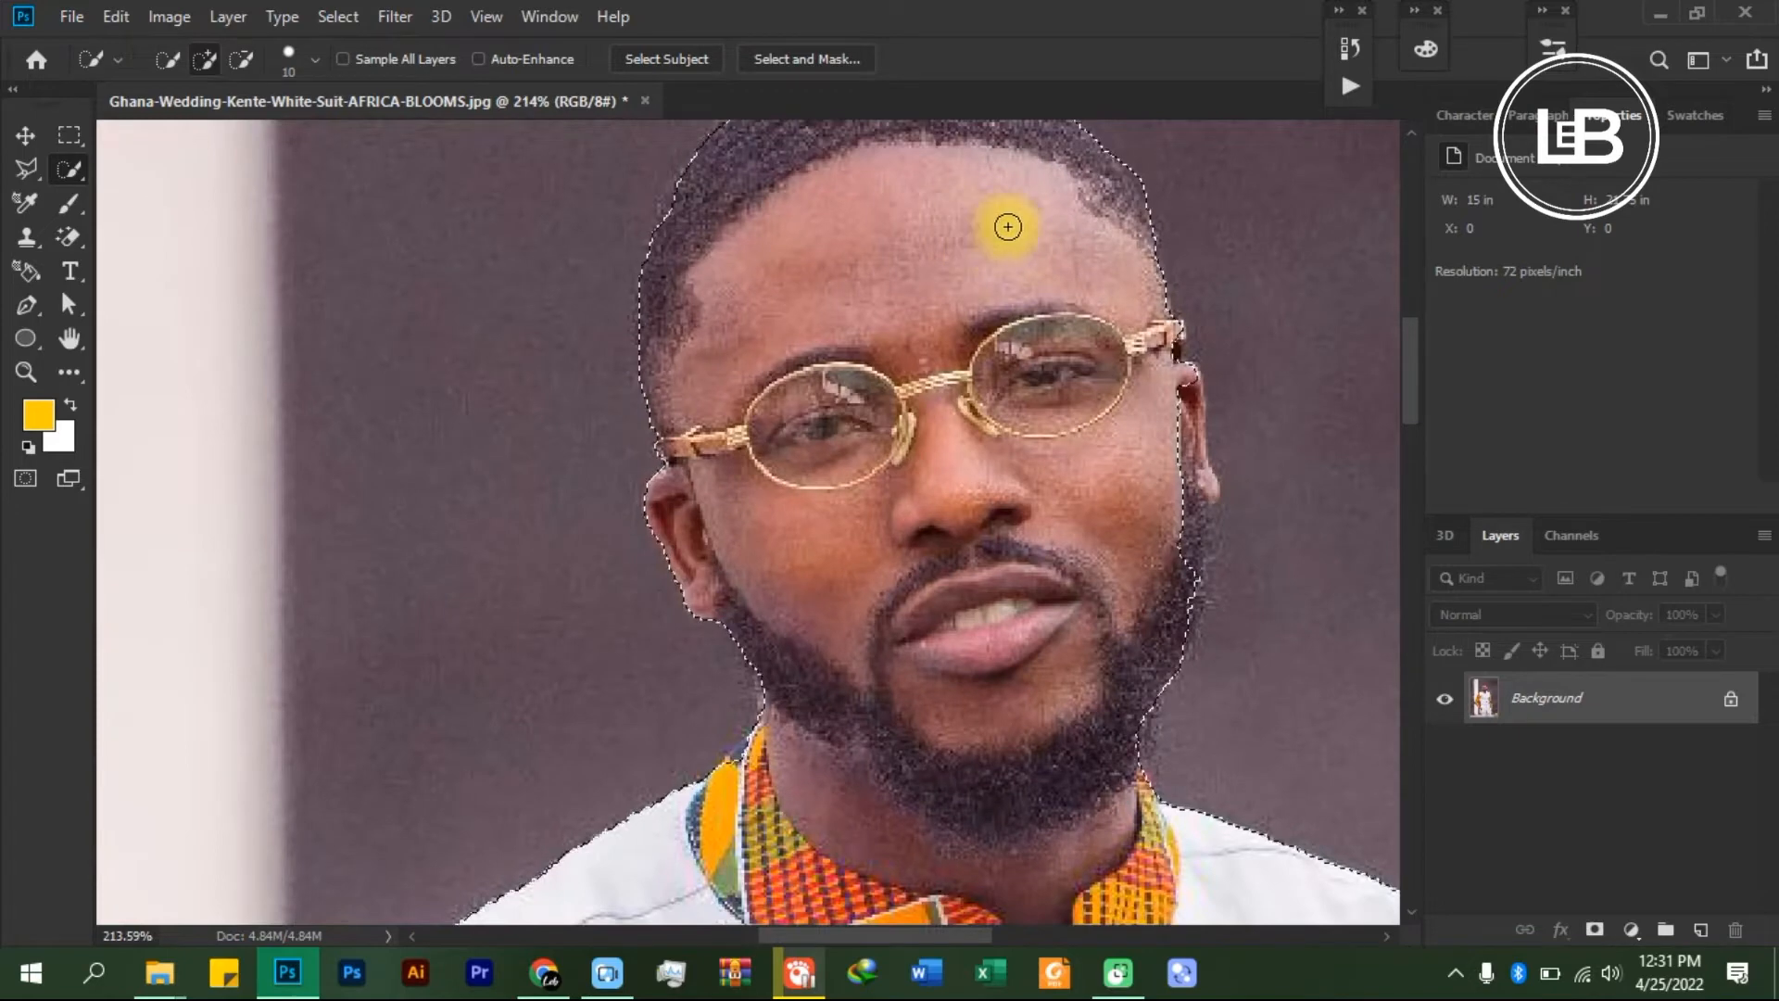
{"action": "scroll", "coordinate": [1029, 229], "scroll_direction": "up", "scroll_amount": 1}
{"action": "scroll", "coordinate": [806, 177], "scroll_direction": "up", "scroll_amount": 2, "text": "alt"}
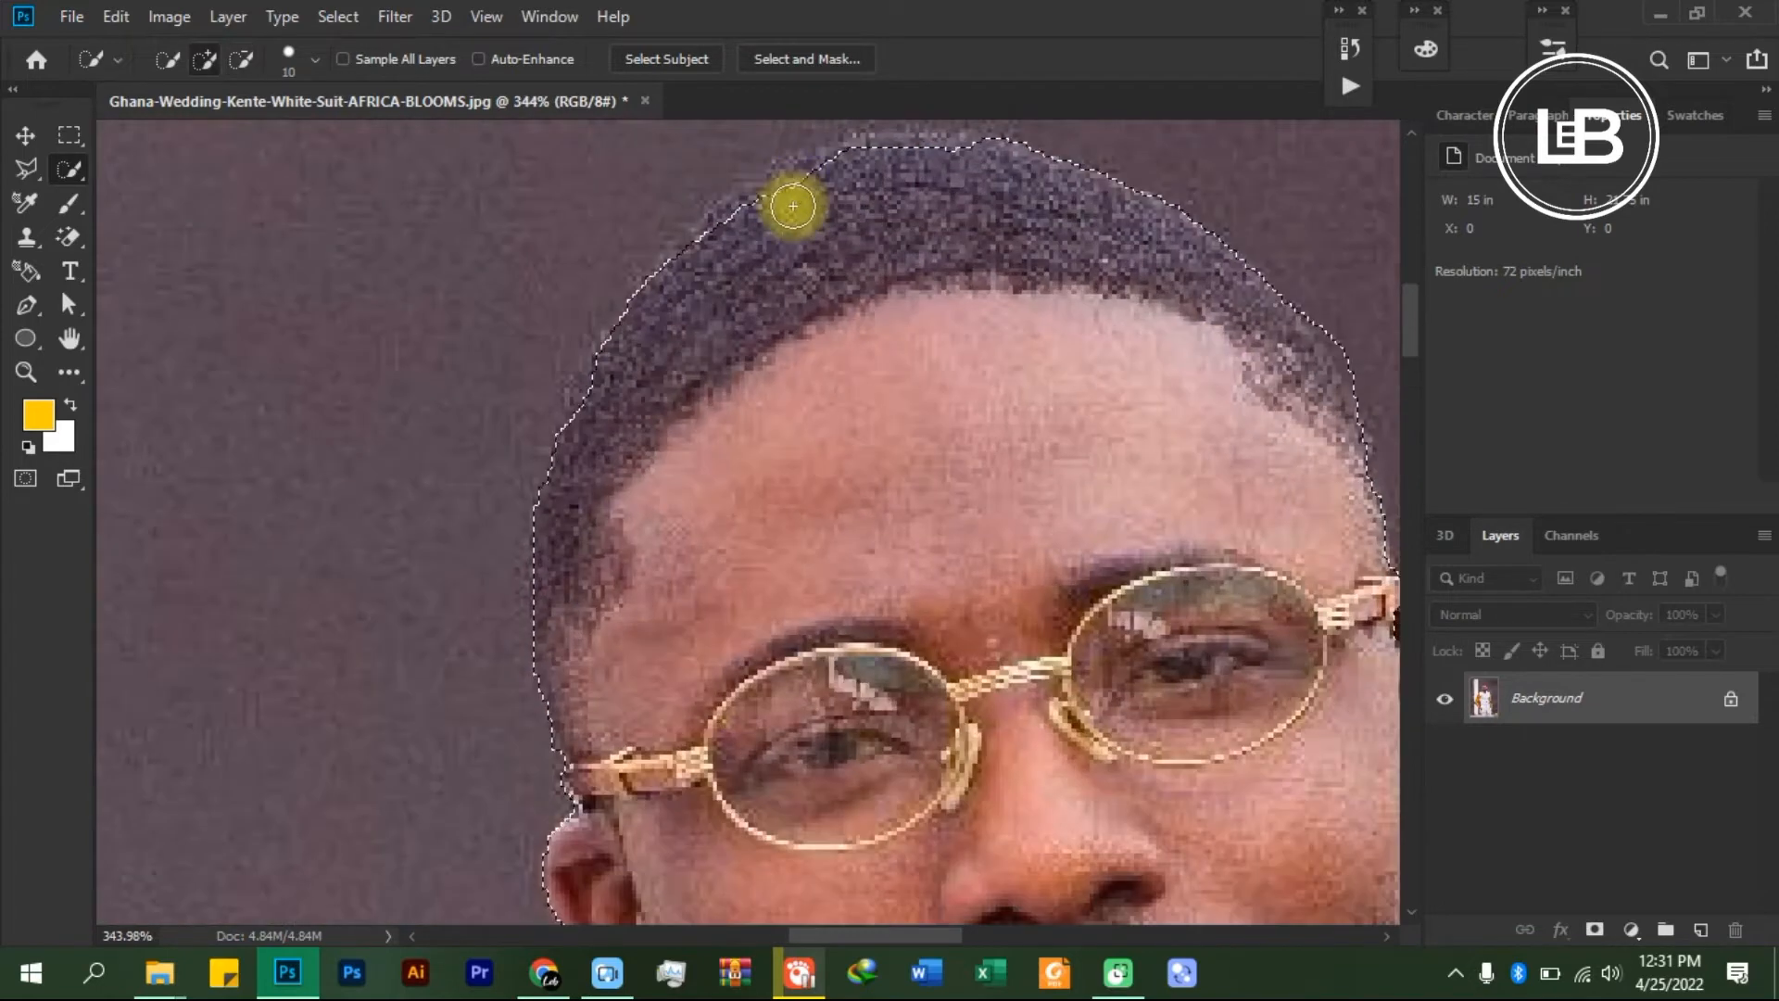
{"action": "mouse_move", "coordinate": [802, 196]}
{"action": "left_mouse_down"}
{"action": "mouse_move", "coordinate": [810, 171]}
{"action": "mouse_move", "coordinate": [755, 198]}
{"action": "left_mouse_up"}
{"action": "mouse_move", "coordinate": [948, 170]}
{"action": "left_mouse_down"}
{"action": "mouse_move", "coordinate": [854, 161]}
{"action": "mouse_move", "coordinate": [1072, 184]}
{"action": "mouse_move", "coordinate": [938, 222]}
{"action": "mouse_move", "coordinate": [704, 199]}
{"action": "left_mouse_up"}
{"action": "key", "text": "space"}
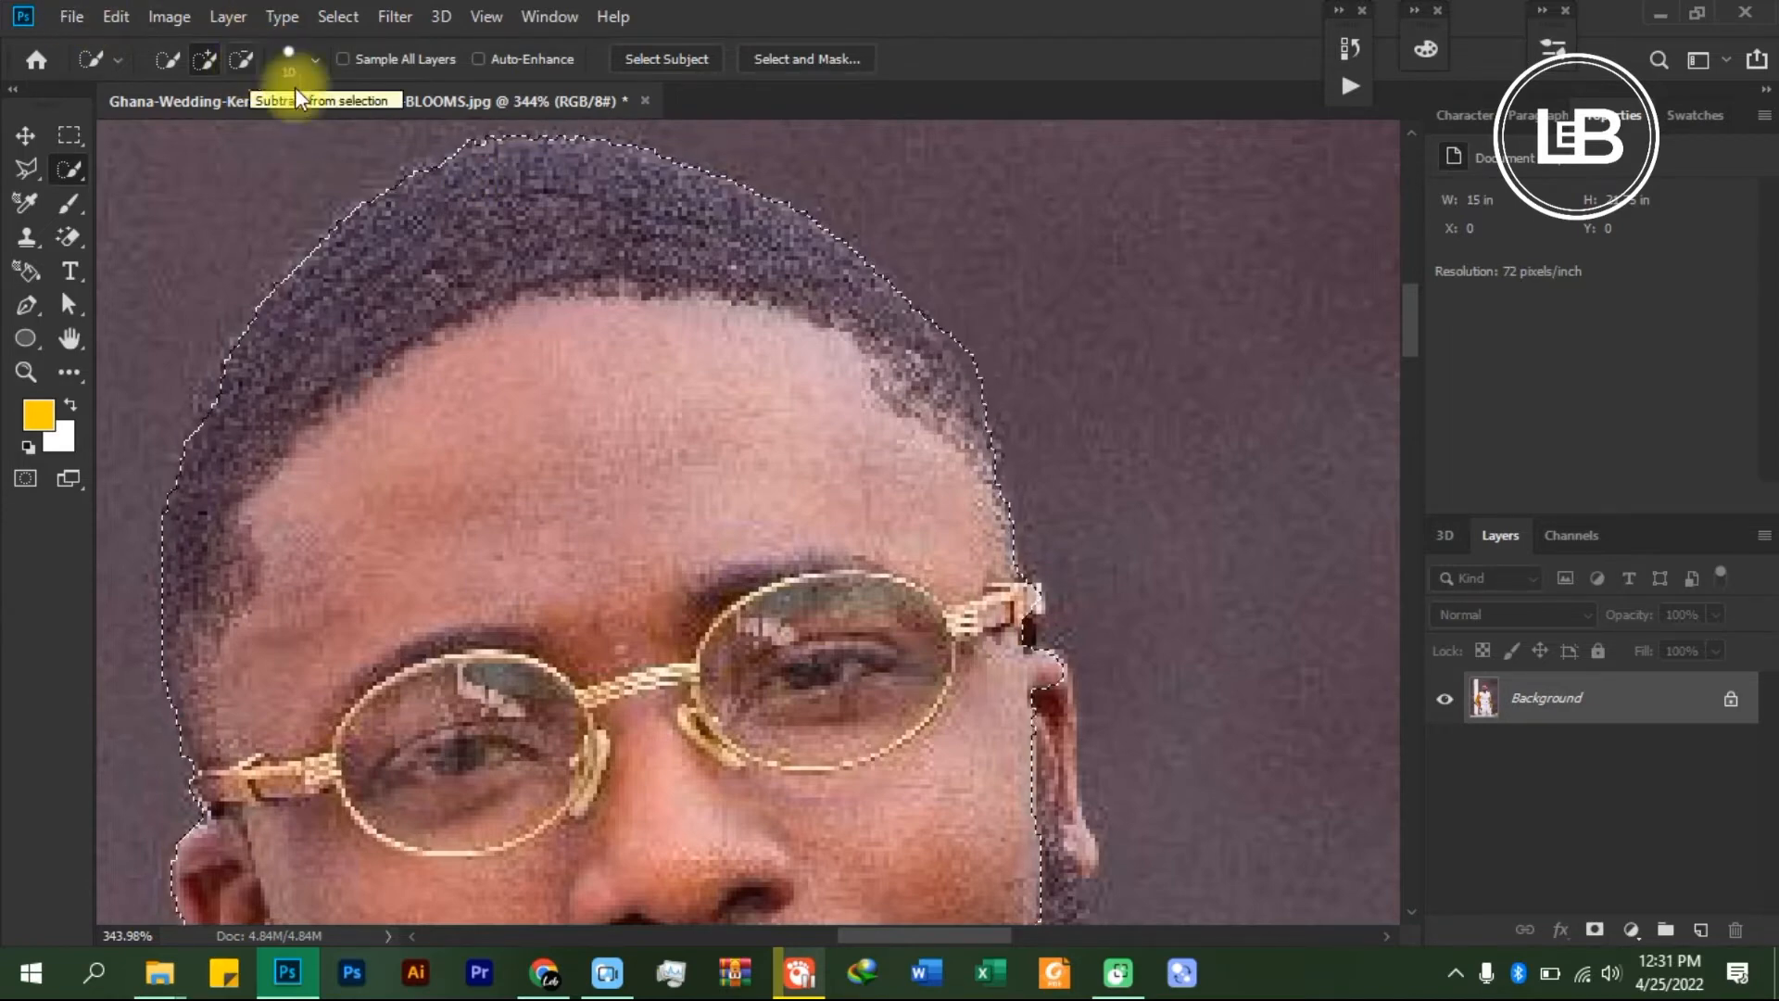
{"action": "key", "text": "alt"}
{"action": "left_click", "coordinate": [980, 345], "text": "alt"}
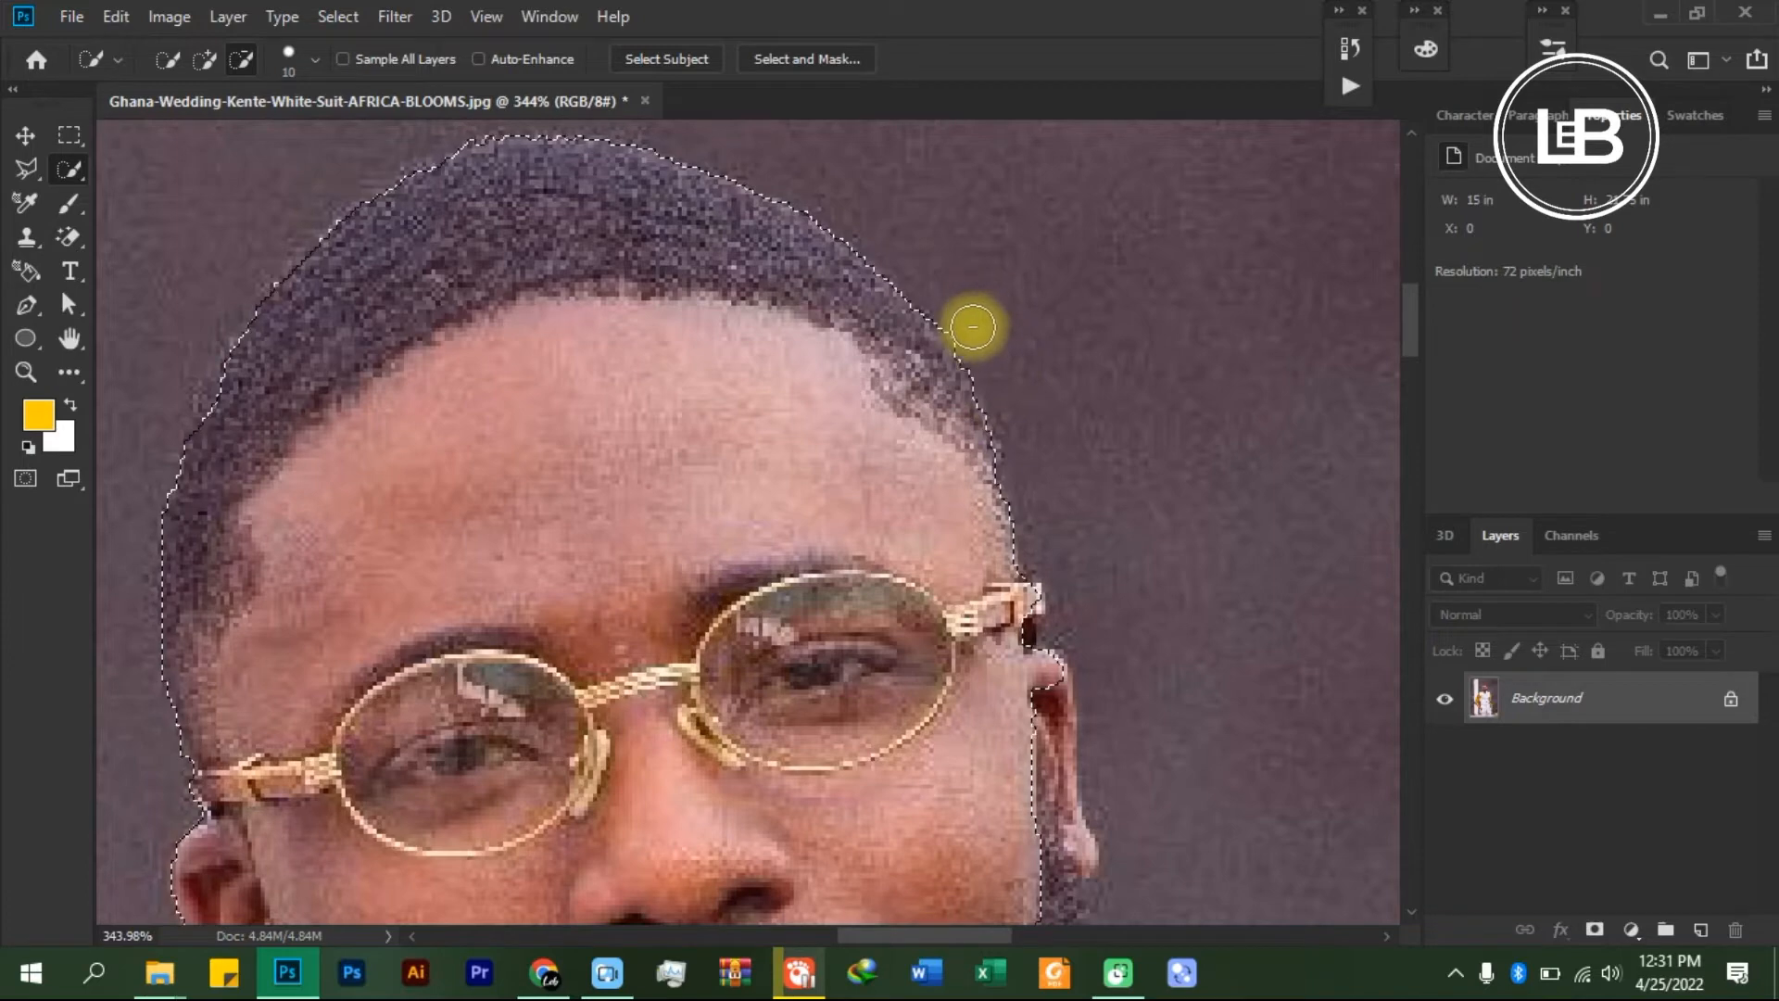
- Add the ear and beard edge on the right side of the face, and subtract the spilled background beside the earlobe
{"action": "scroll", "coordinate": [978, 343], "scroll_direction": "down", "scroll_amount": 5}
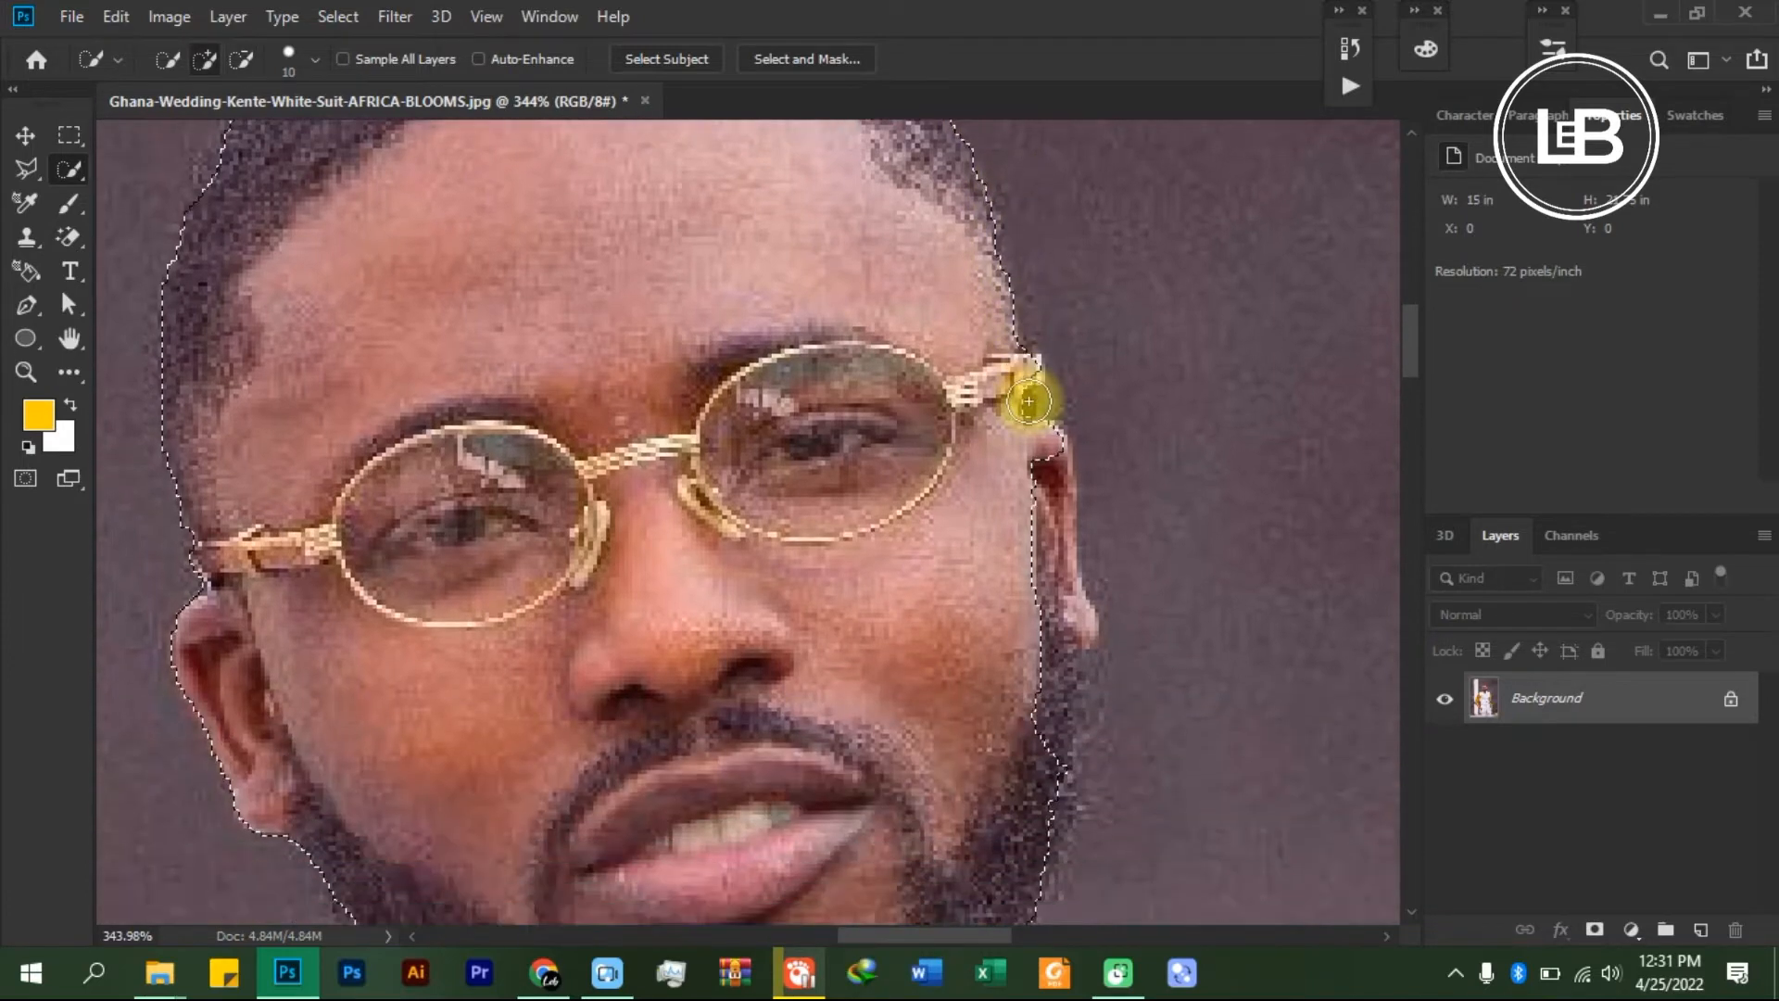
{"action": "scroll", "coordinate": [1029, 402], "scroll_direction": "down", "scroll_amount": 2}
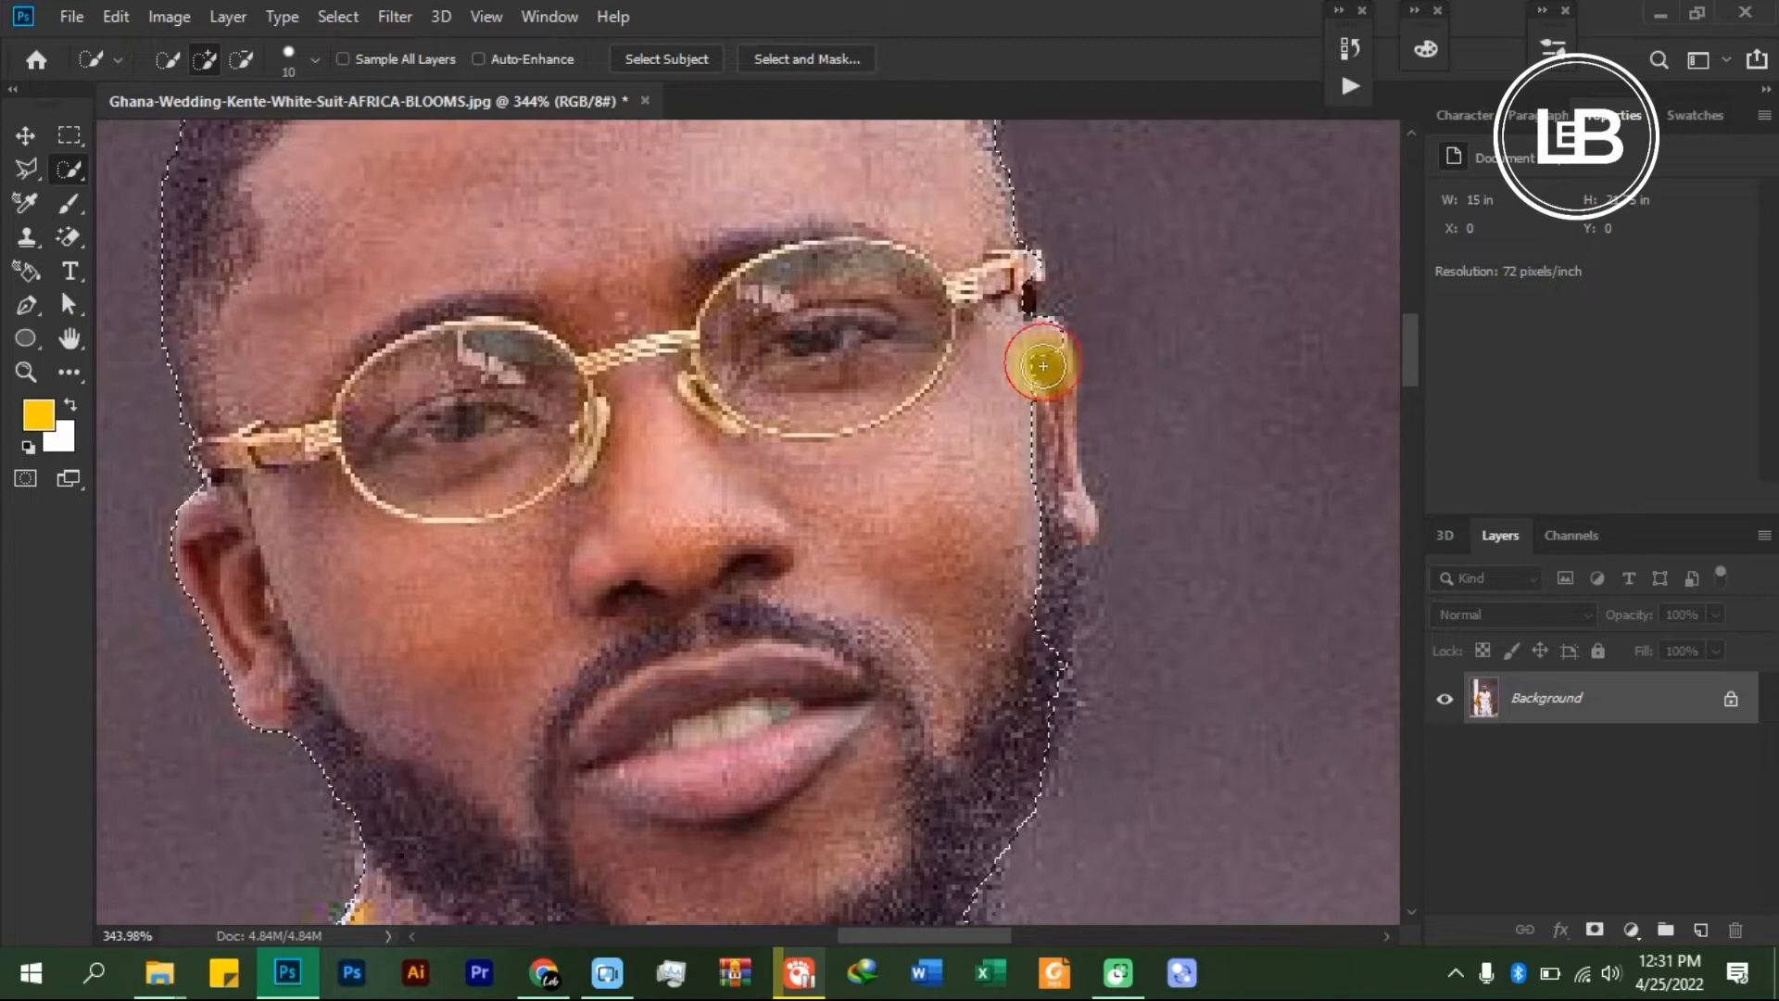
{"action": "mouse_move", "coordinate": [1043, 365]}
{"action": "left_mouse_down"}
{"action": "mouse_move", "coordinate": [1084, 510]}
{"action": "mouse_move", "coordinate": [1143, 456]}
{"action": "mouse_move", "coordinate": [1108, 533]}
{"action": "mouse_move", "coordinate": [1066, 533]}
{"action": "mouse_move", "coordinate": [1049, 567]}
{"action": "left_mouse_up"}
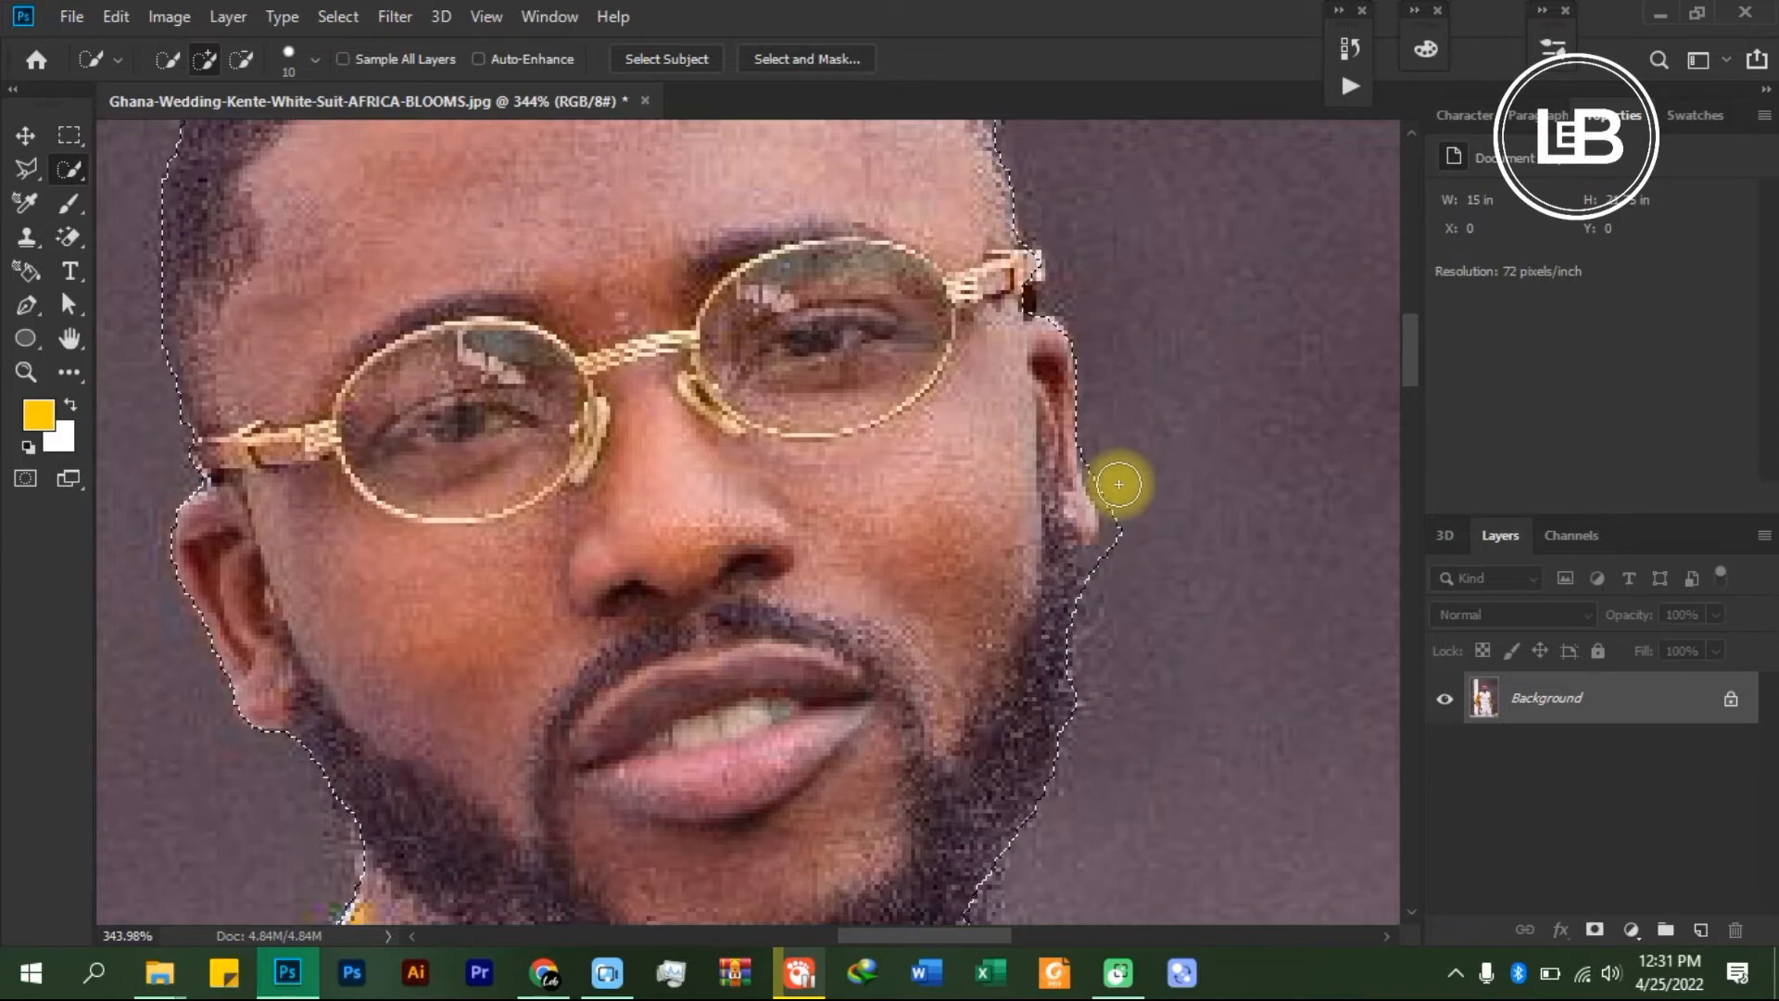
{"action": "key", "text": "alt"}
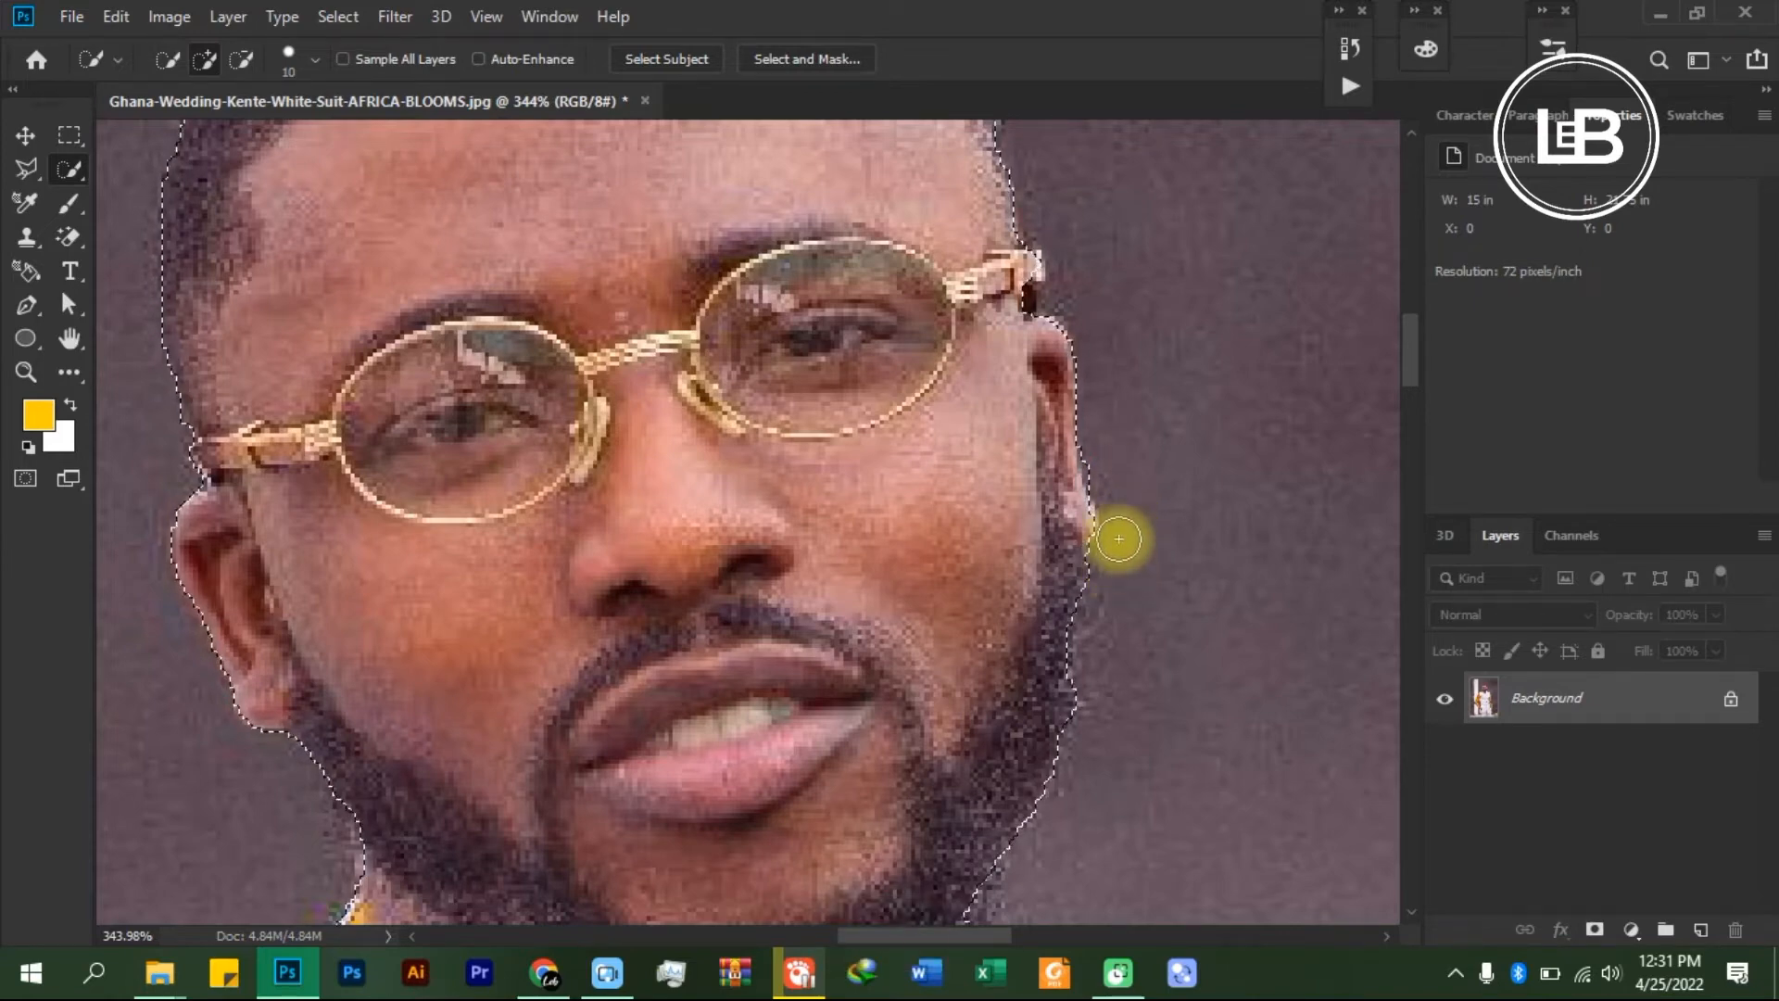
- Add the missing strip of patterned sleeve just below the shoulder, on the photo's right side, to the selection
{"action": "scroll", "coordinate": [1119, 539], "scroll_direction": "down", "scroll_amount": 5}
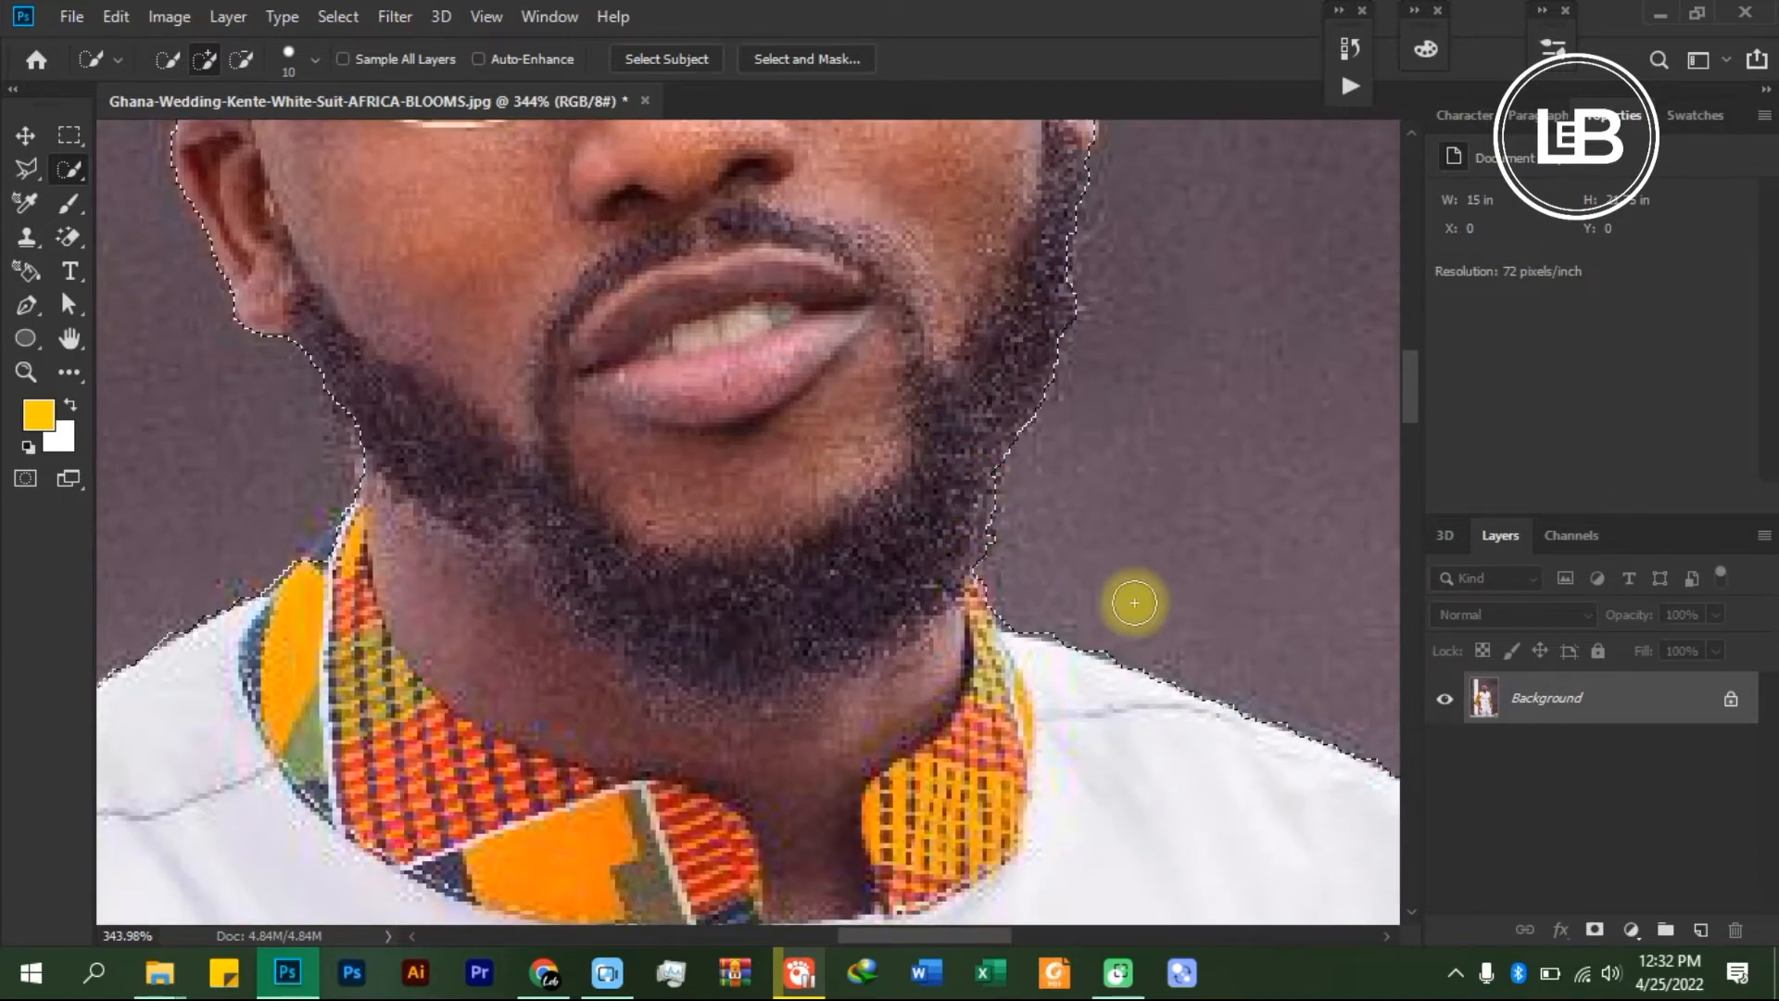
{"action": "key", "text": "space"}
{"action": "left_click_drag", "start_coordinate": [1168, 604], "coordinate": [703, 337]}
{"action": "left_click_drag", "start_coordinate": [845, 624], "coordinate": [750, 437]}
{"action": "left_click_drag", "start_coordinate": [989, 624], "coordinate": [909, 429]}
{"action": "left_click_drag", "start_coordinate": [921, 607], "coordinate": [916, 401]}
{"action": "left_click", "coordinate": [1038, 368]}
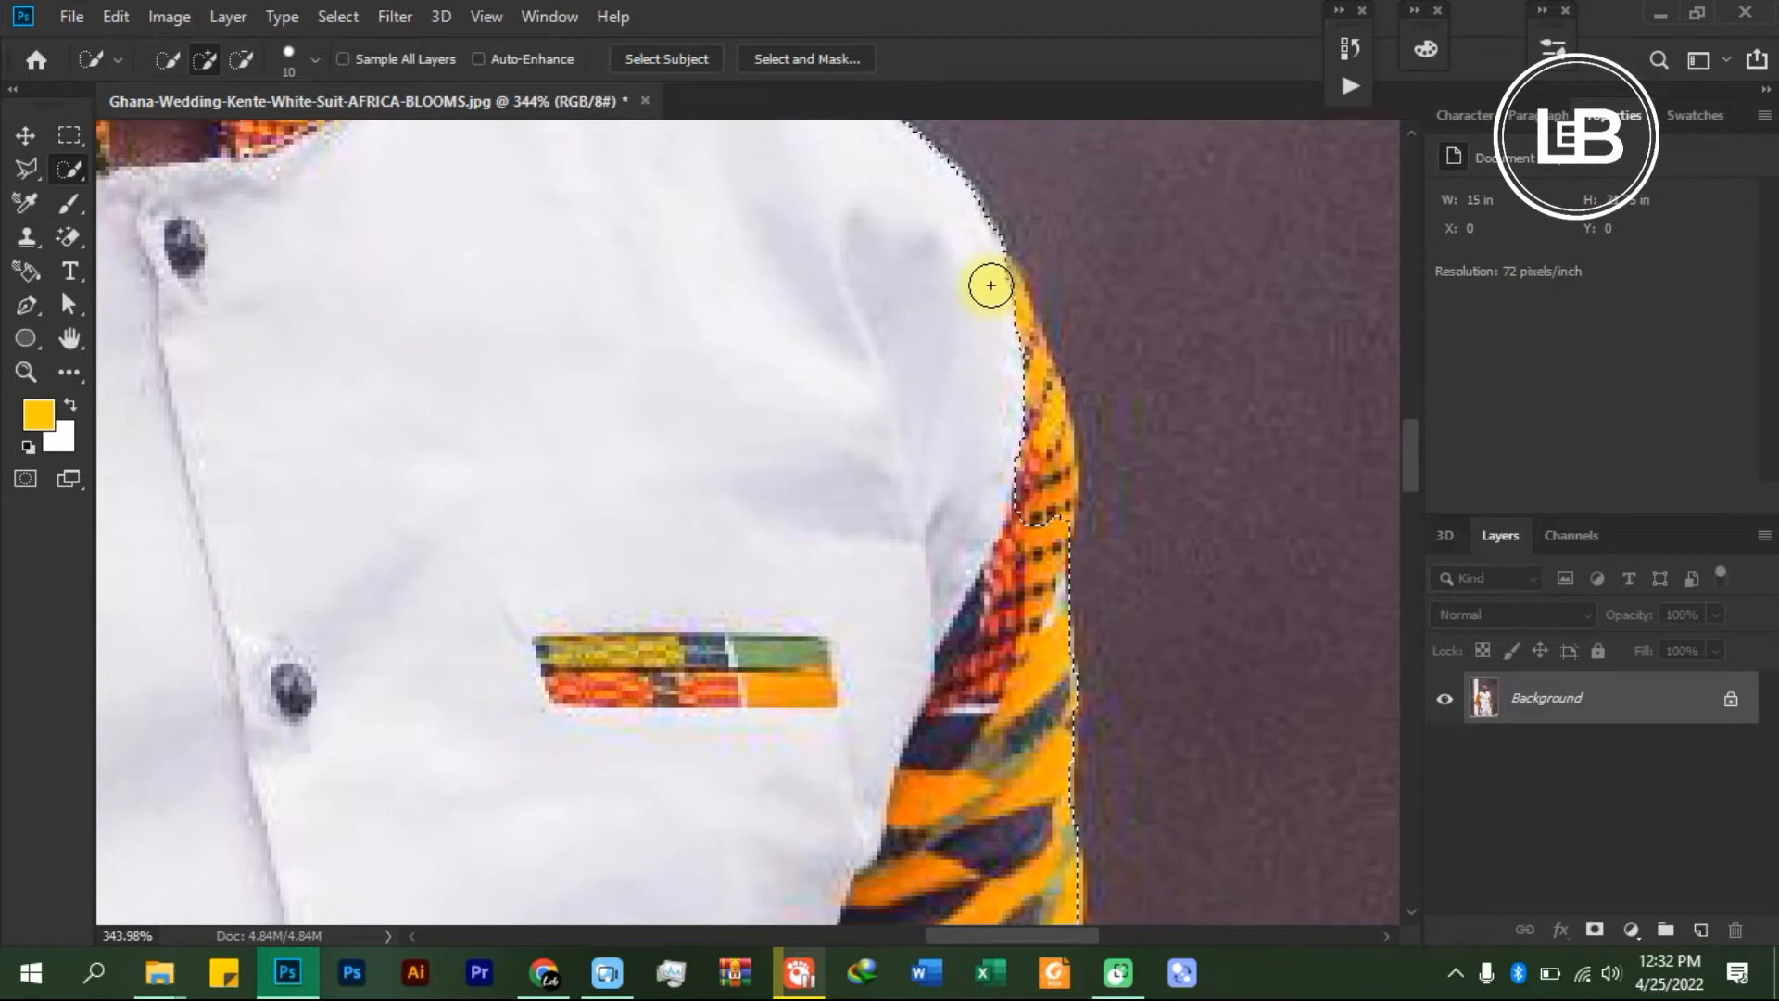
{"action": "scroll", "coordinate": [1038, 435], "scroll_direction": "down", "scroll_amount": 10}
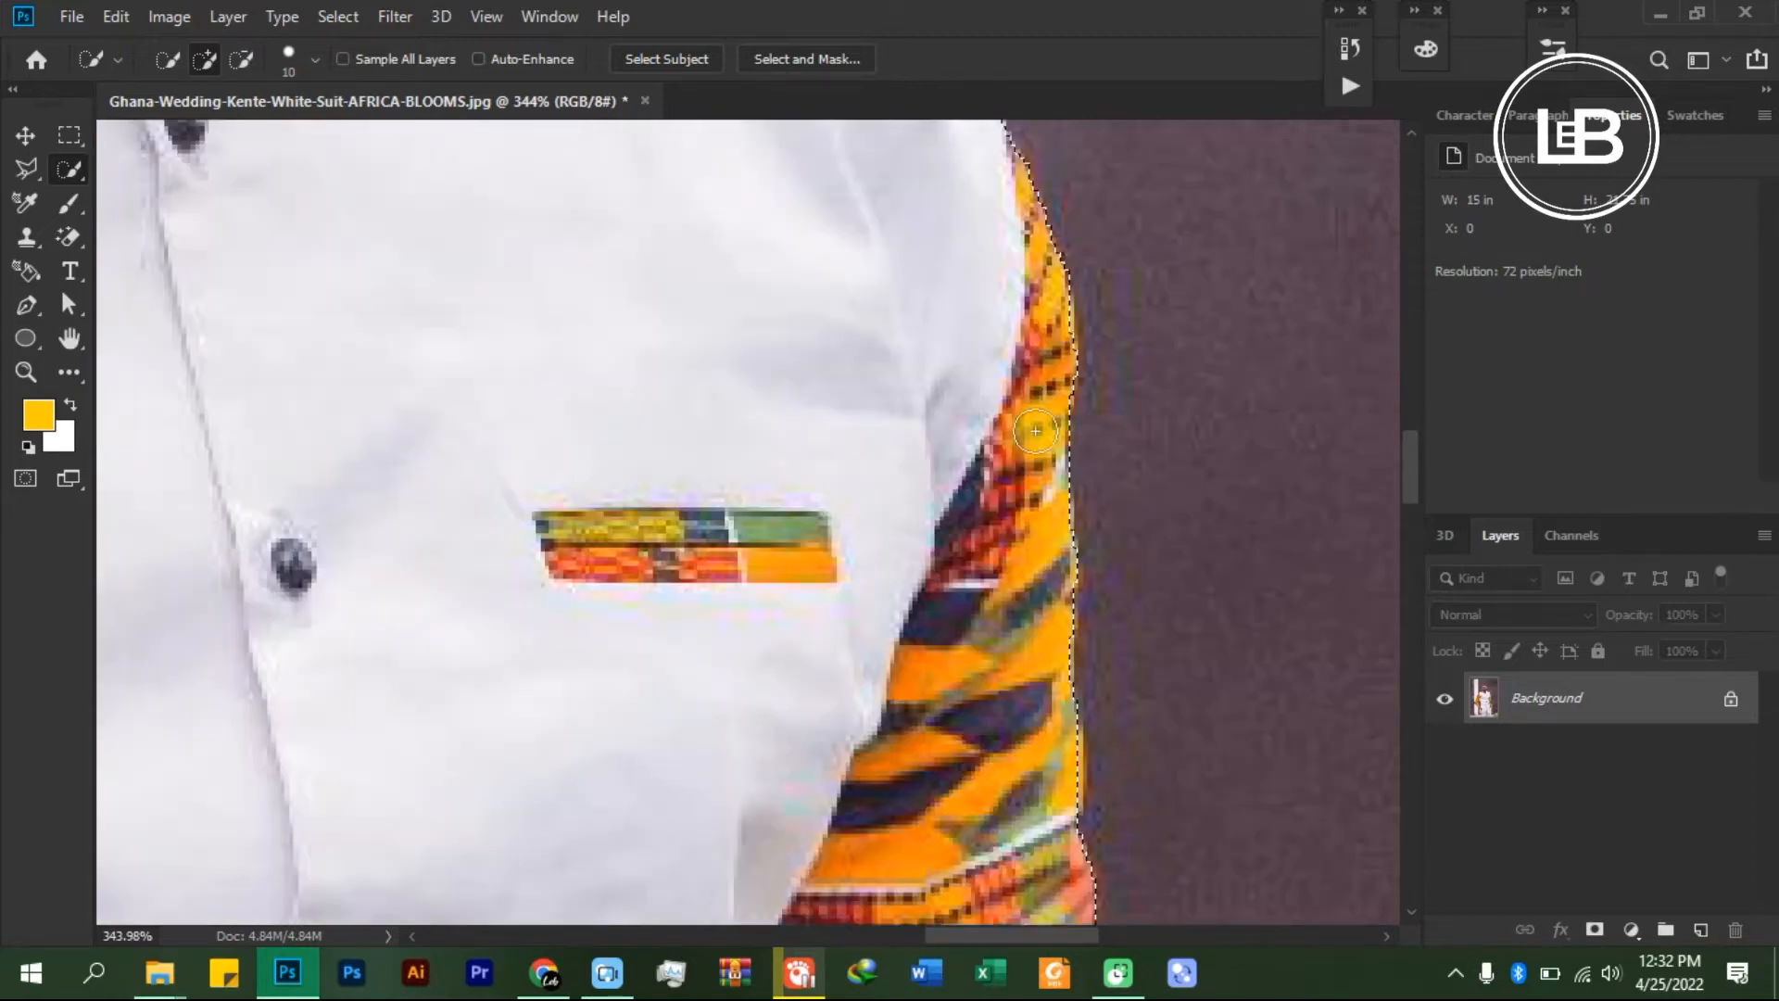
{"action": "scroll", "coordinate": [1049, 433], "scroll_direction": "down", "scroll_amount": 10}
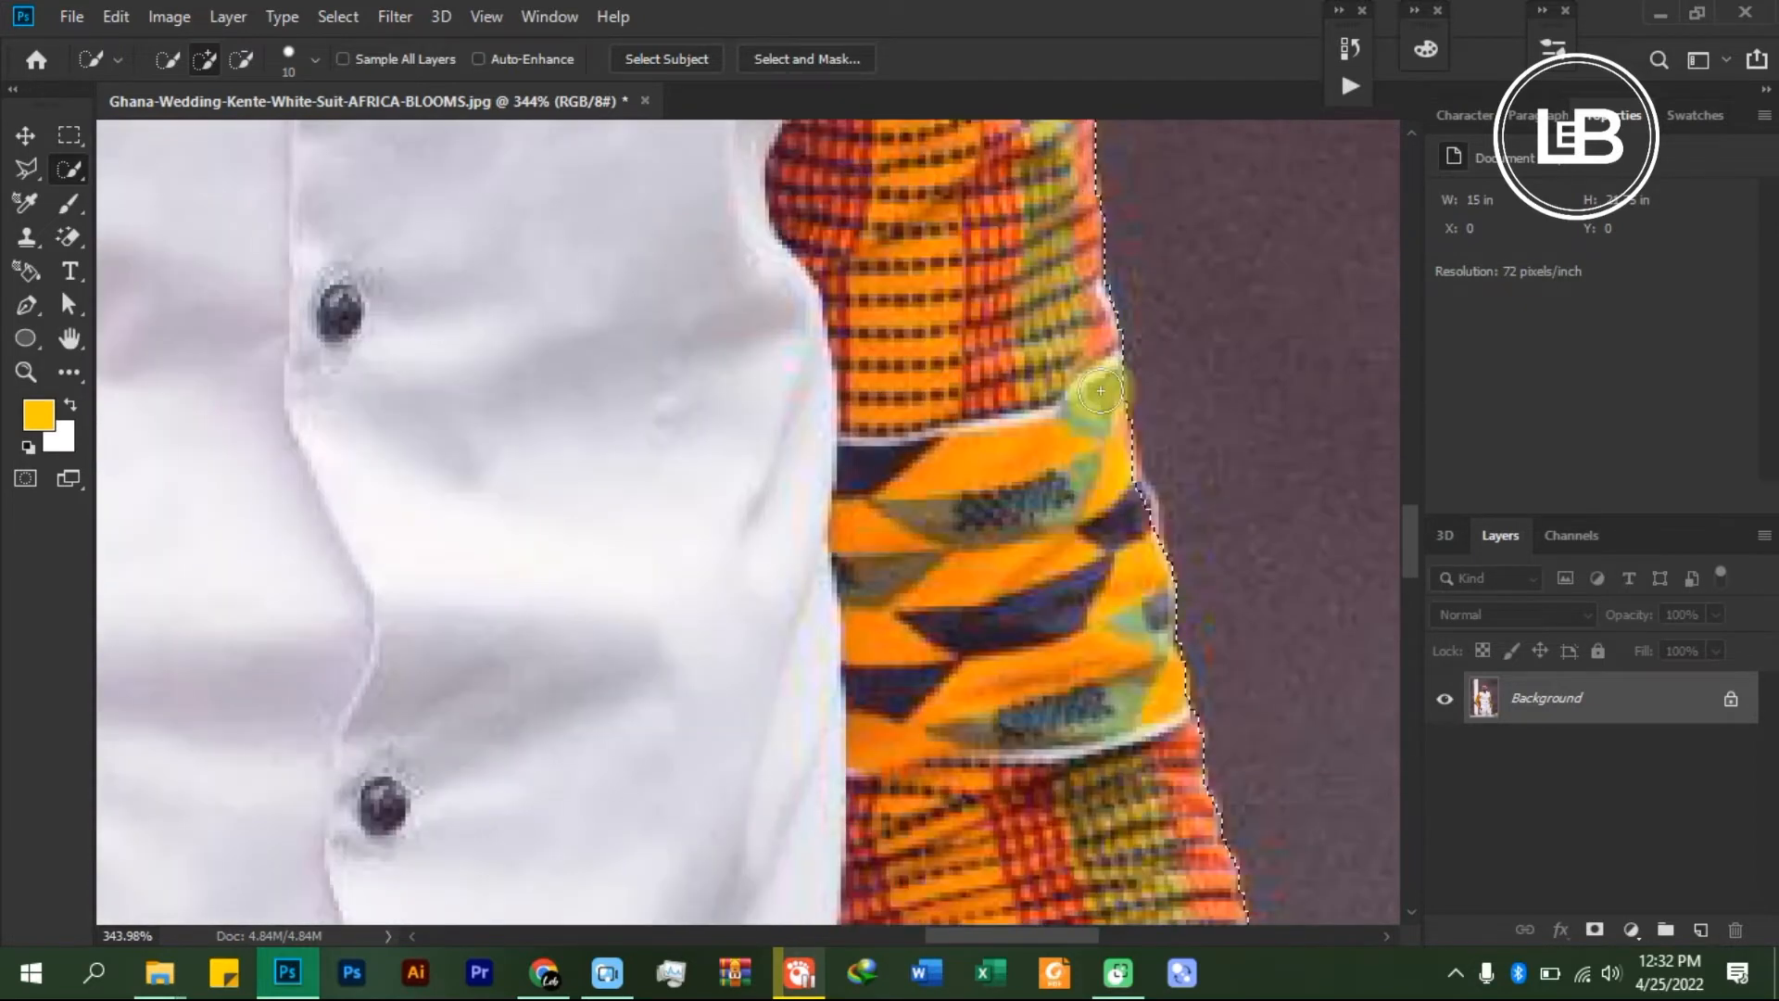
{"action": "scroll", "coordinate": [1137, 339], "scroll_direction": "down", "scroll_amount": 7}
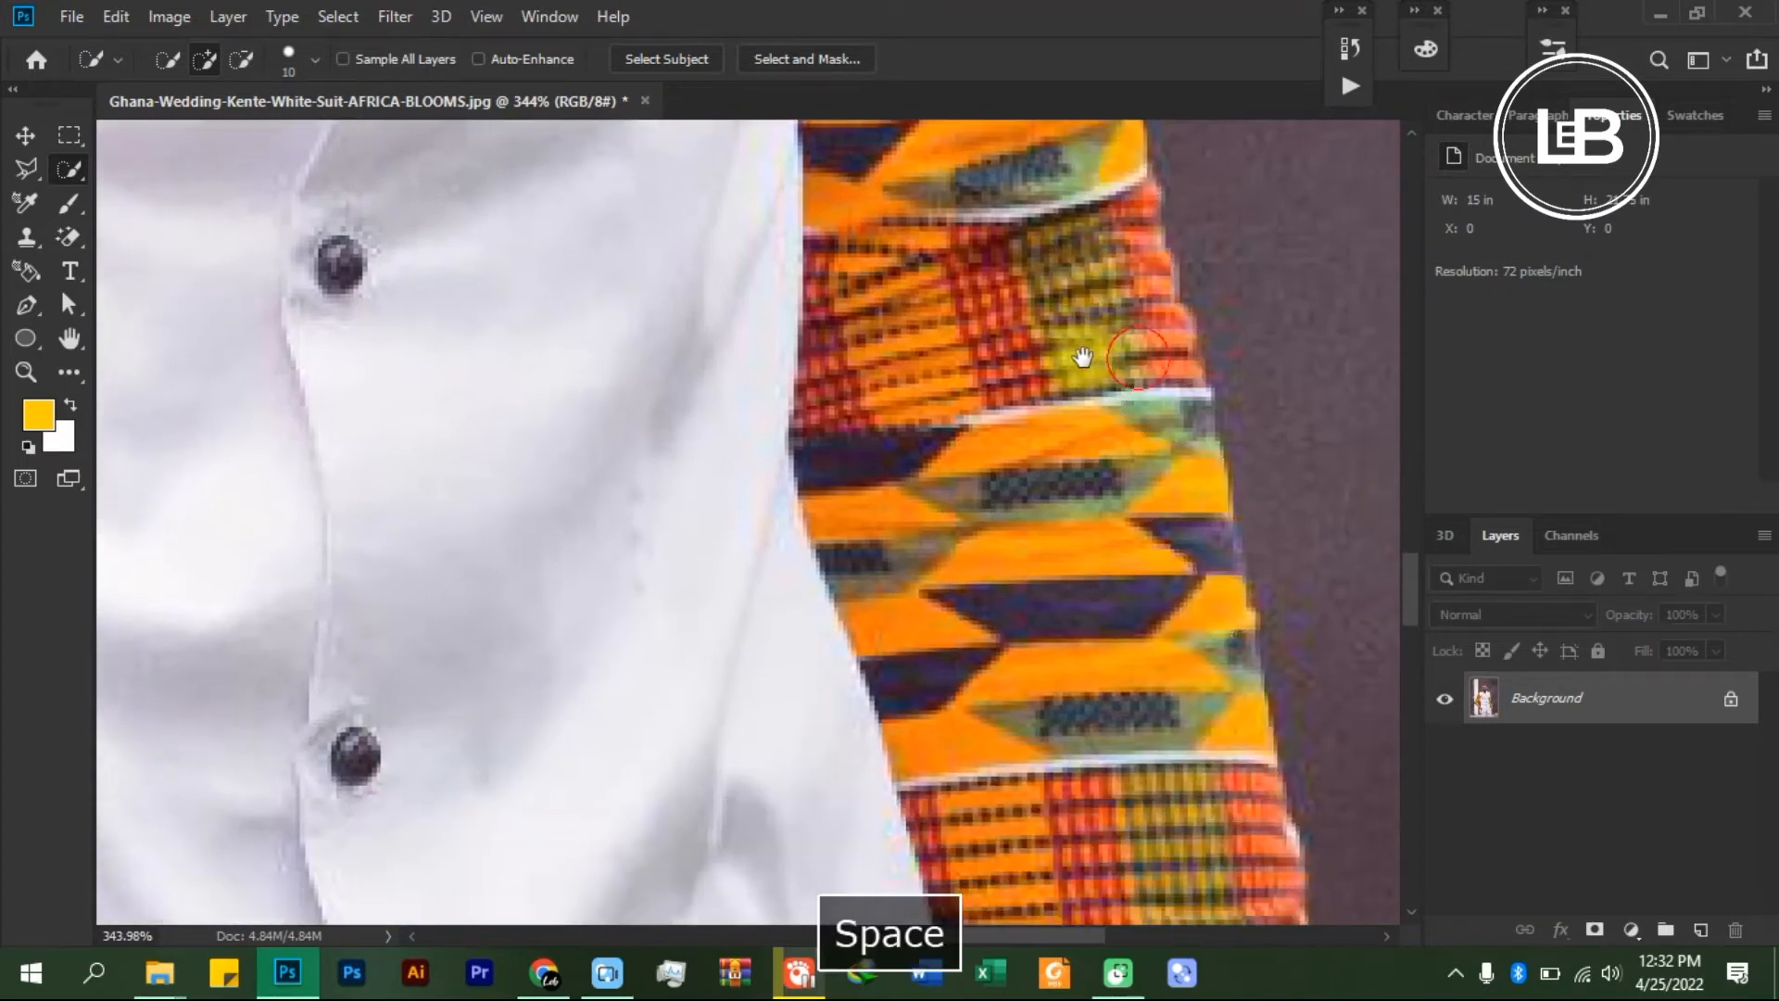
- Add the missed dark and green patches along the outer edge of the patterned sleeve, down to the watch, to the selection
{"action": "left_click_drag", "start_coordinate": [1082, 356], "coordinate": [1031, 332]}
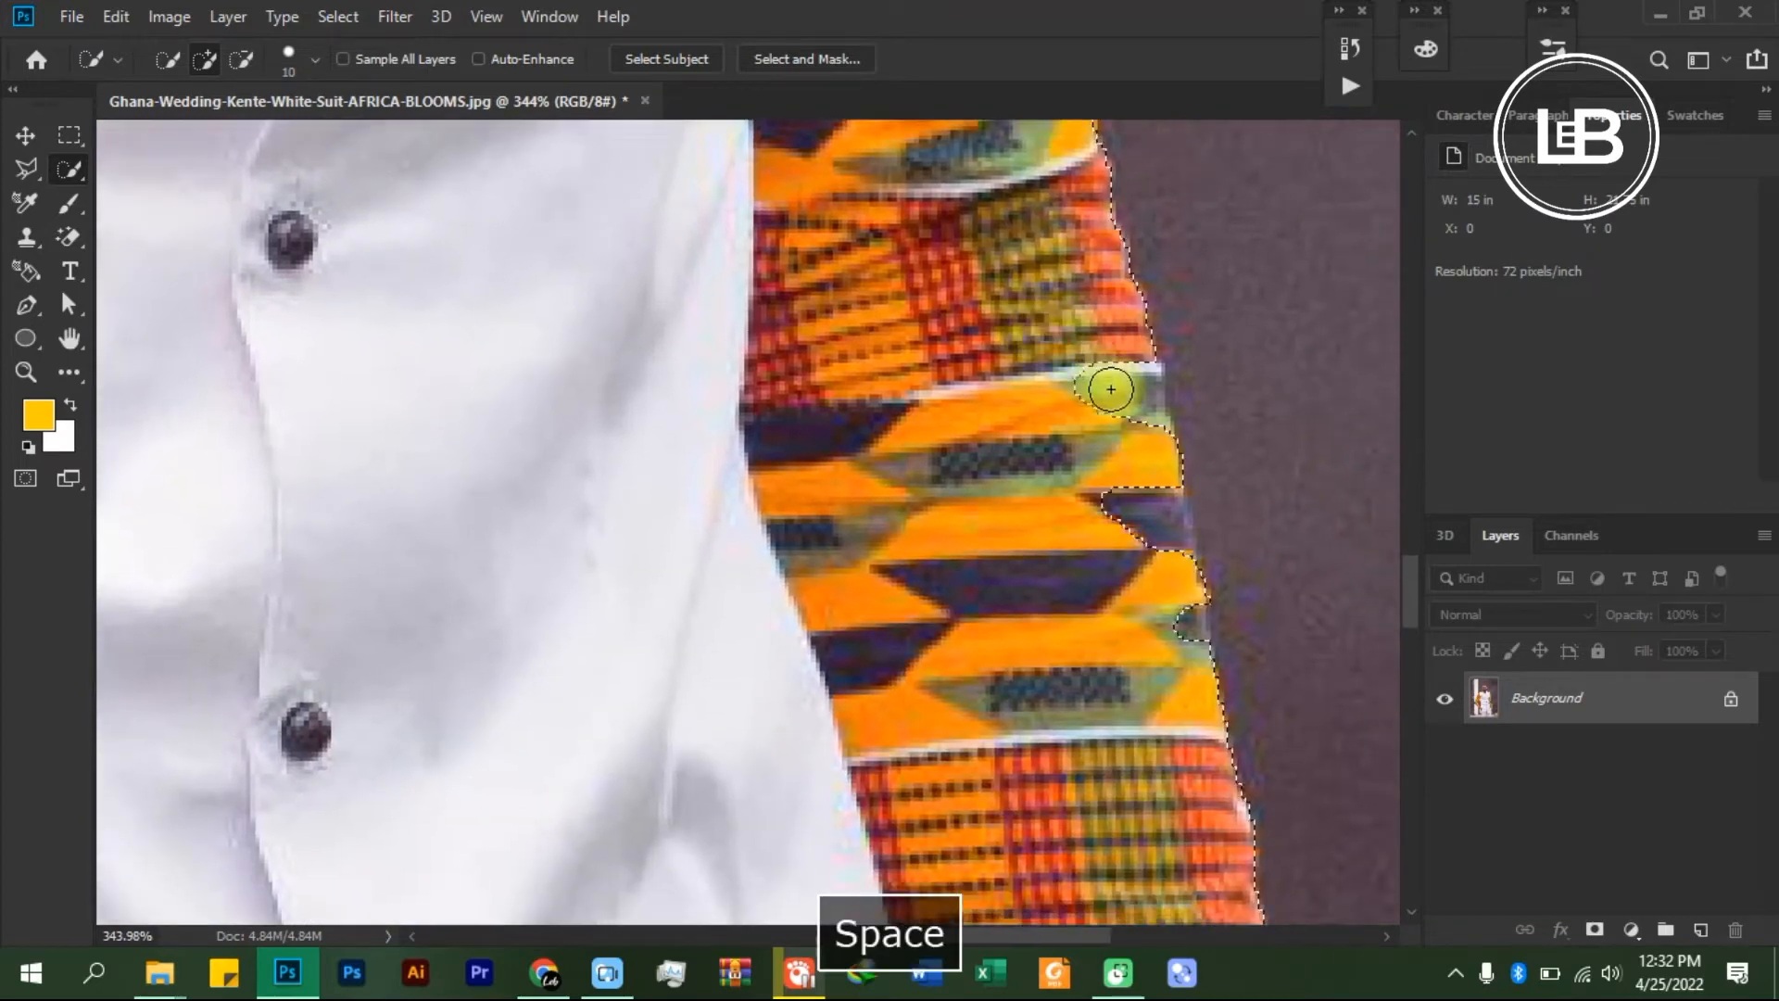
{"action": "left_click_drag", "start_coordinate": [1137, 393], "coordinate": [1191, 650]}
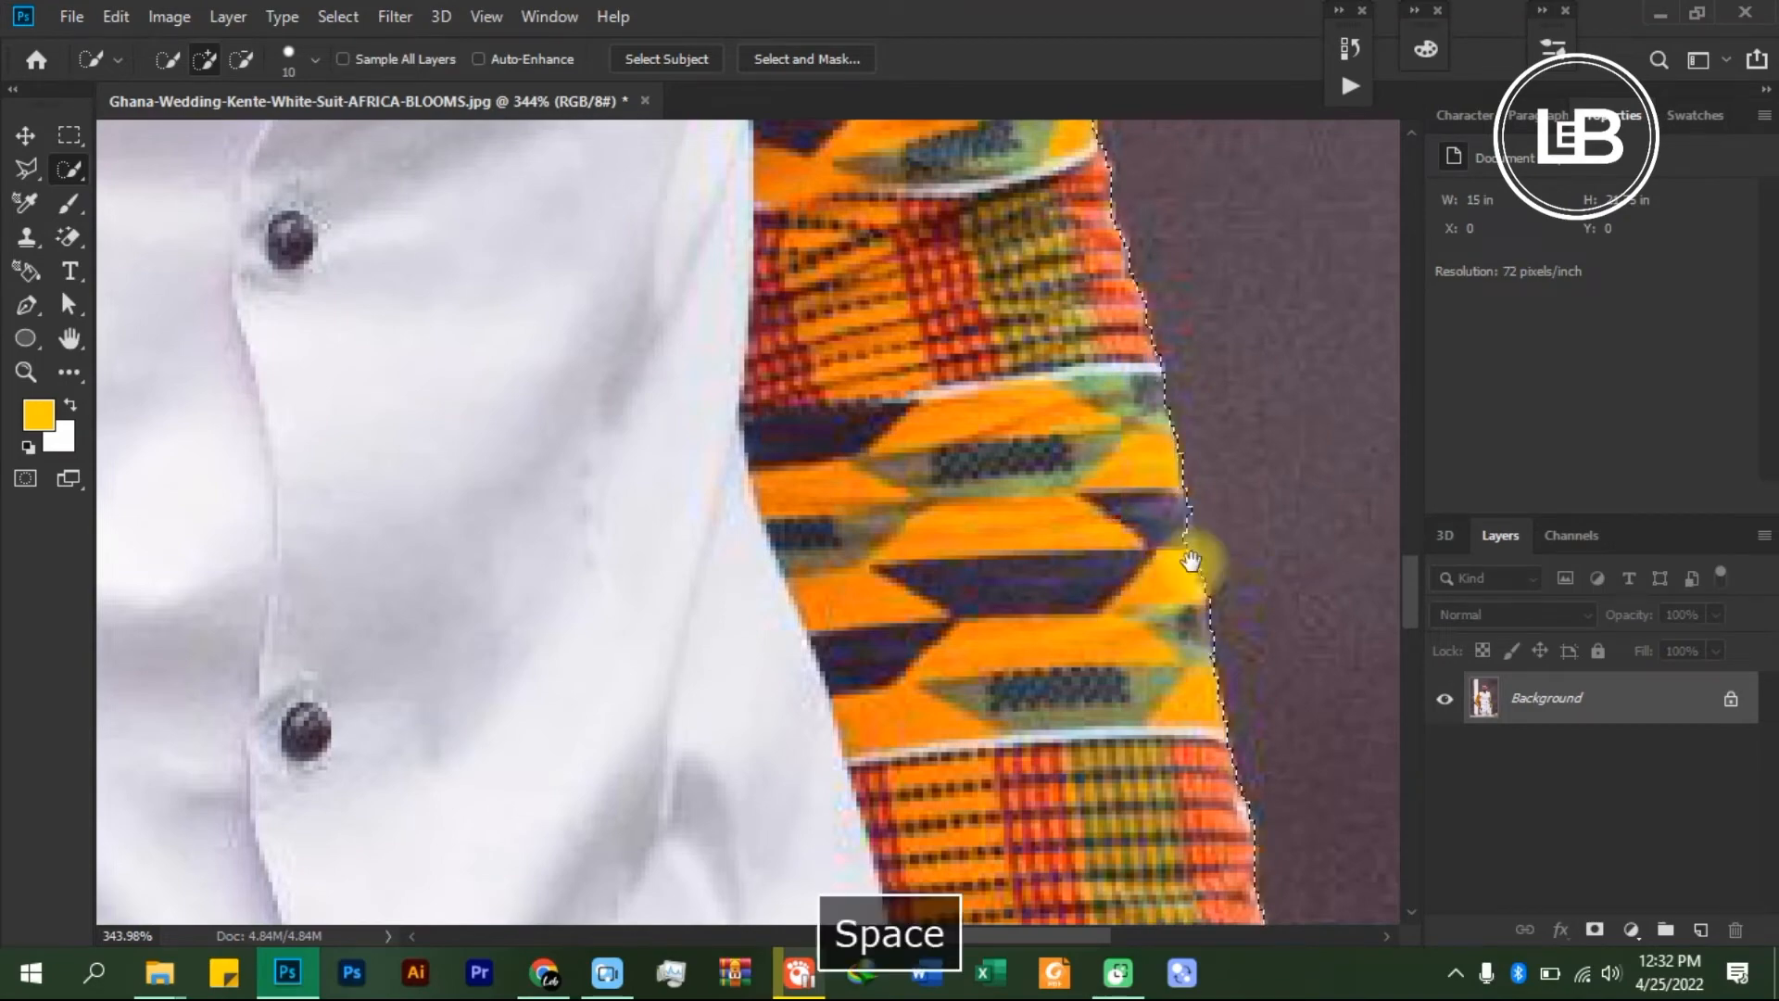
{"action": "left_click_drag", "start_coordinate": [1182, 542], "coordinate": [949, 158]}
{"action": "mouse_move", "coordinate": [1082, 520]}
{"action": "left_mouse_down"}
{"action": "mouse_move", "coordinate": [1029, 389]}
{"action": "mouse_move", "coordinate": [1016, 104]}
{"action": "left_mouse_up"}
{"action": "mouse_move", "coordinate": [1027, 350]}
{"action": "left_mouse_down"}
{"action": "mouse_move", "coordinate": [1022, 255]}
{"action": "mouse_move", "coordinate": [1097, 436]}
{"action": "left_mouse_up"}
{"action": "left_click_drag", "start_coordinate": [931, 475], "coordinate": [1047, 474]}
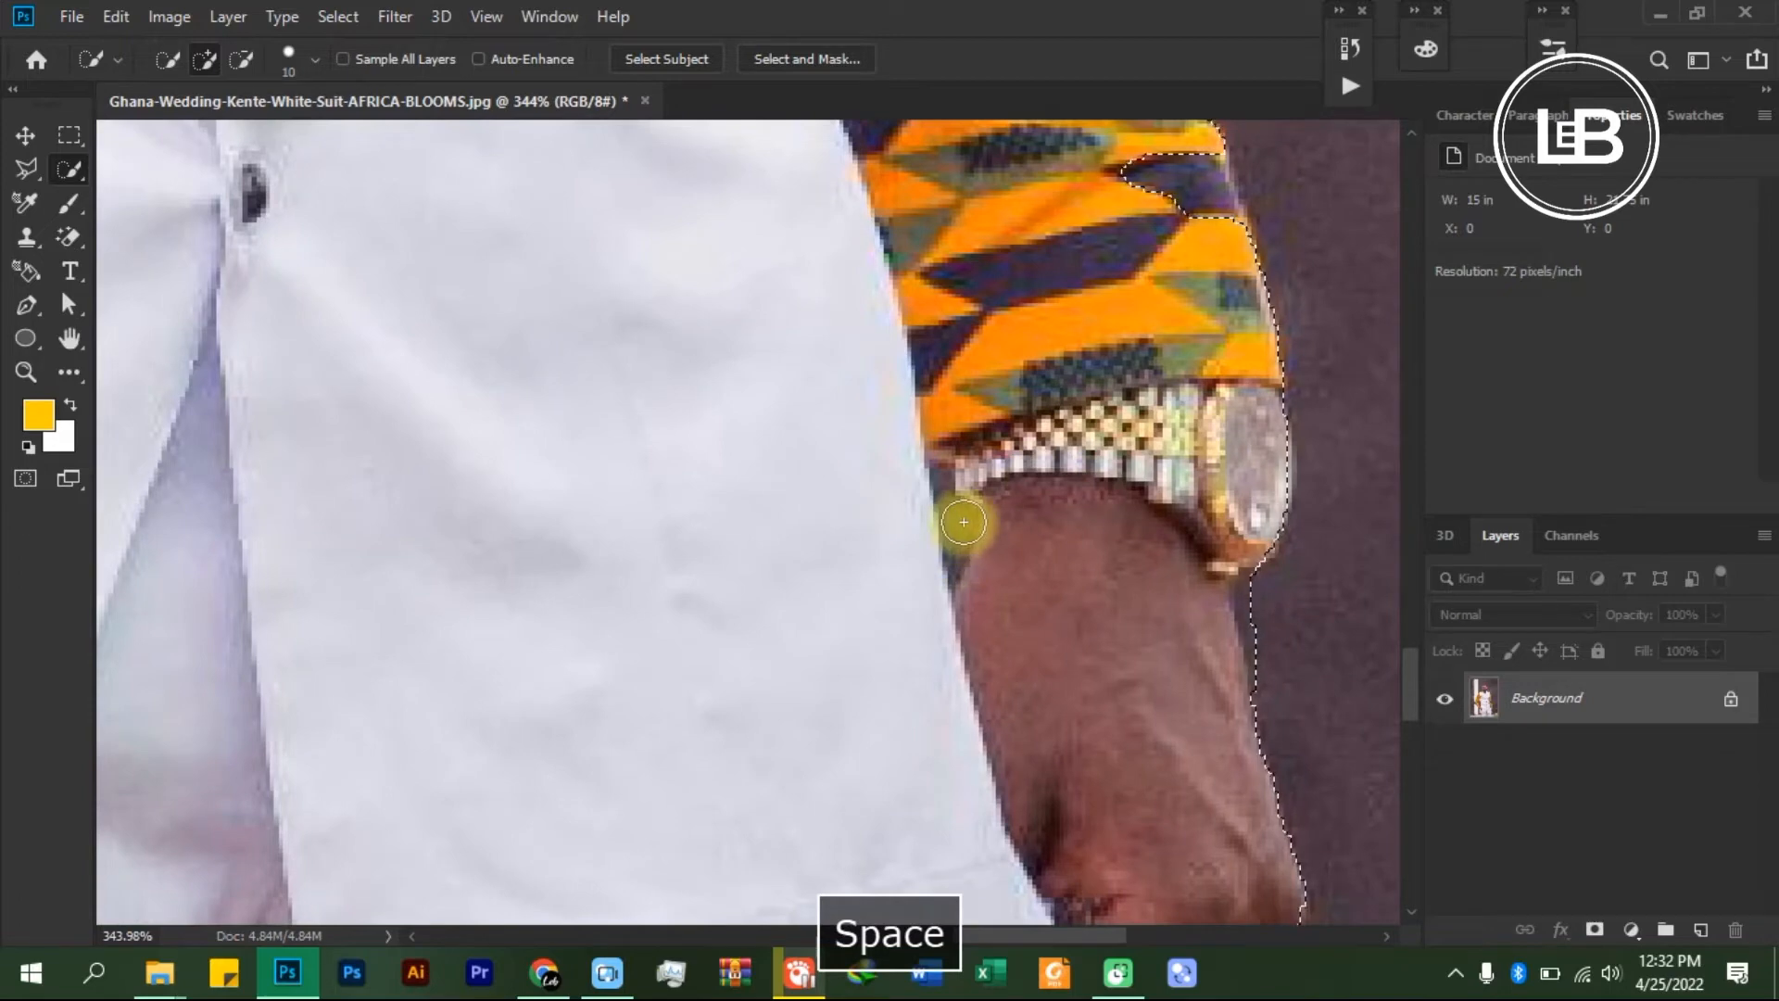
- Subtract the small background gap between the jacket and the wrist below the watch band, using a 3 px brush
{"action": "key", "text": "bracketleft"}
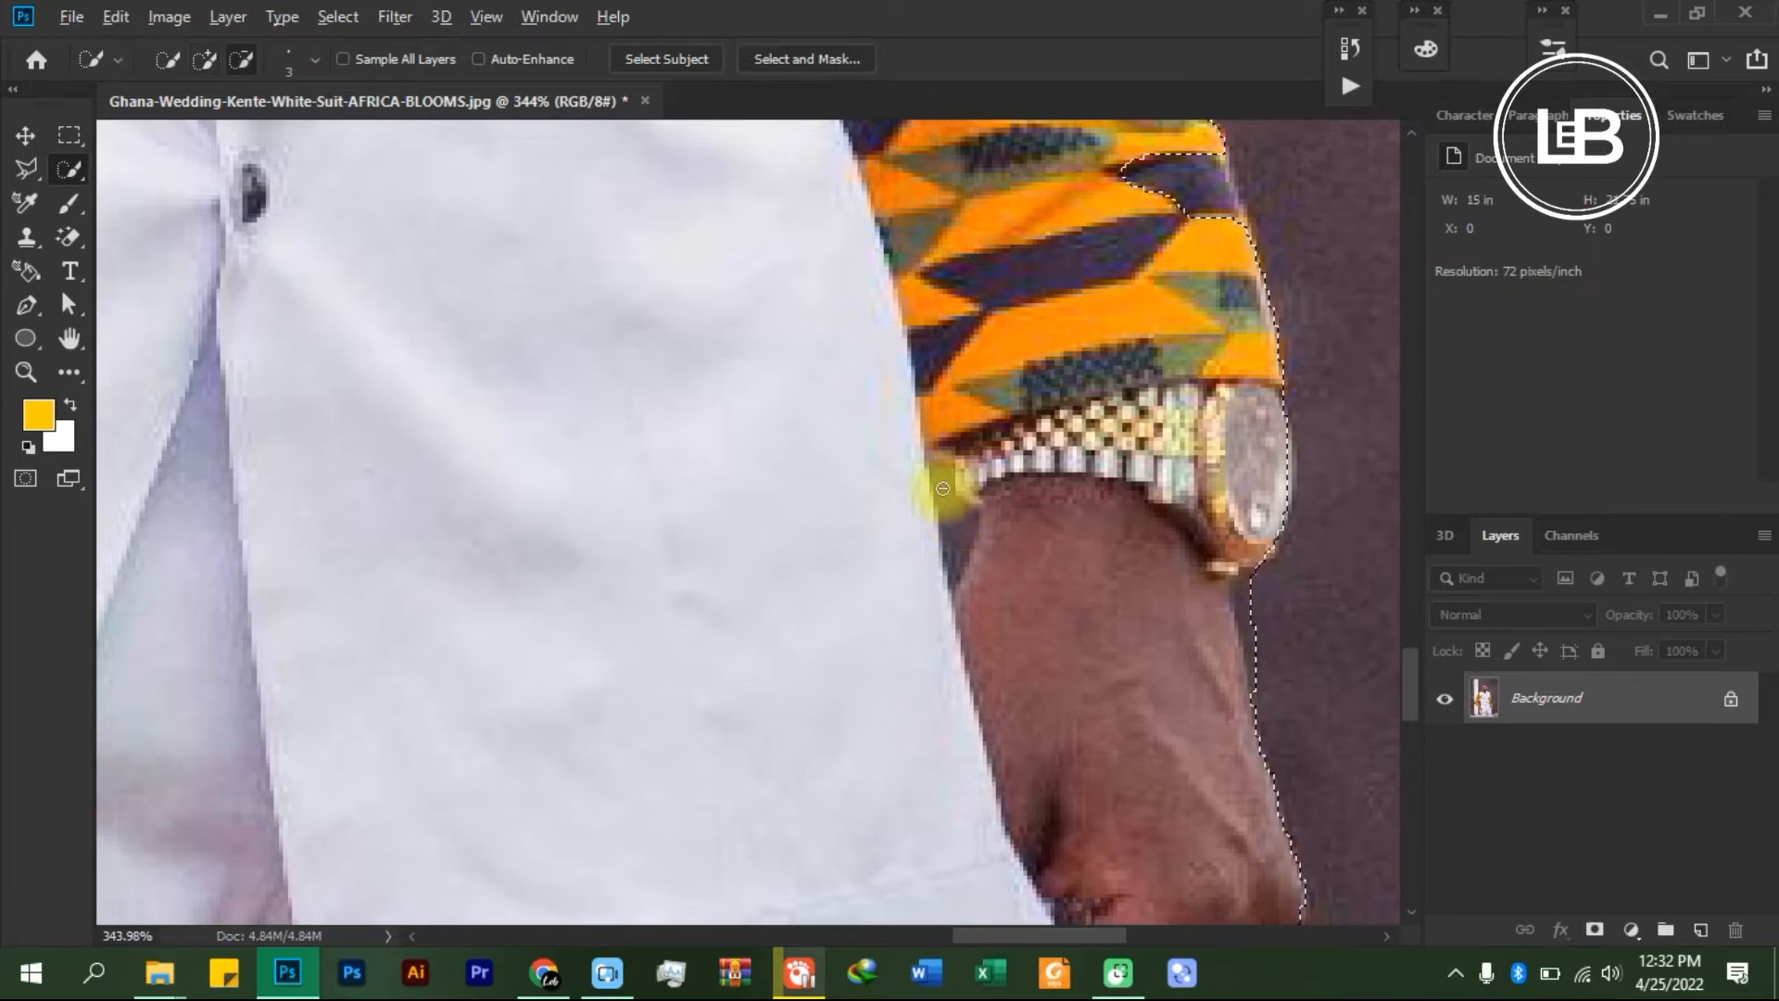
{"action": "key", "text": "alt"}
{"action": "left_click_drag", "start_coordinate": [961, 532], "coordinate": [960, 552]}
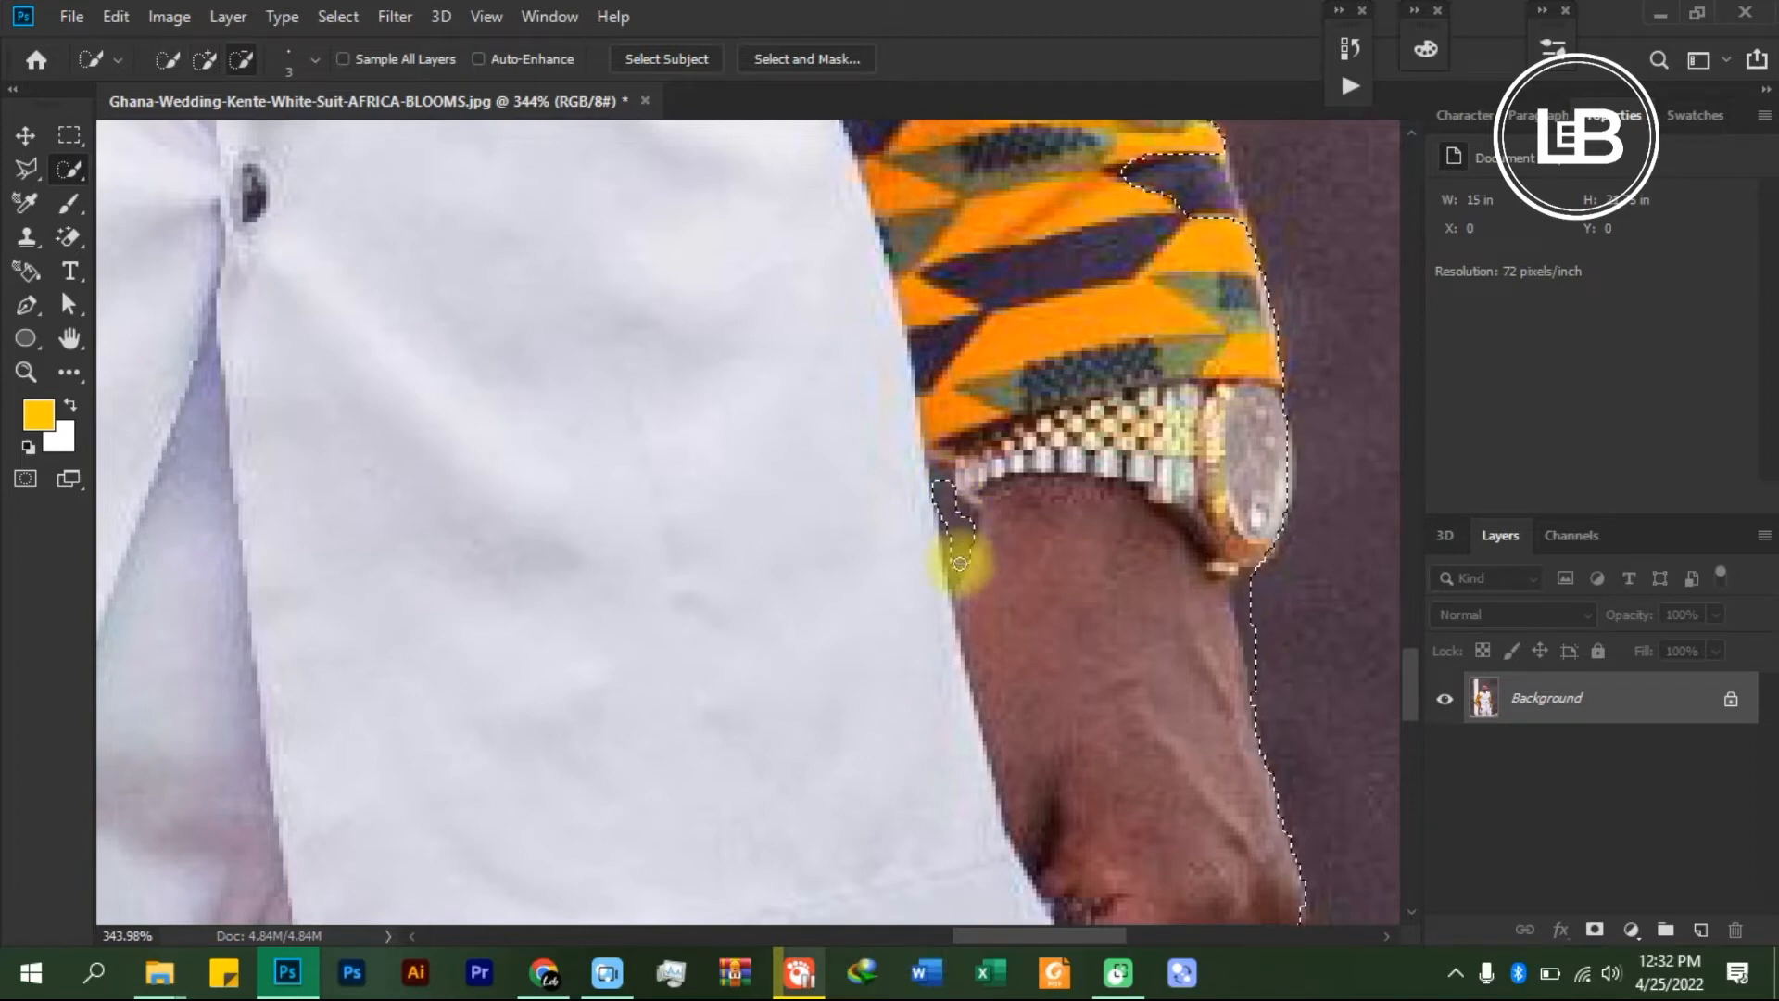
{"action": "left_click", "coordinate": [960, 564], "text": "alt"}
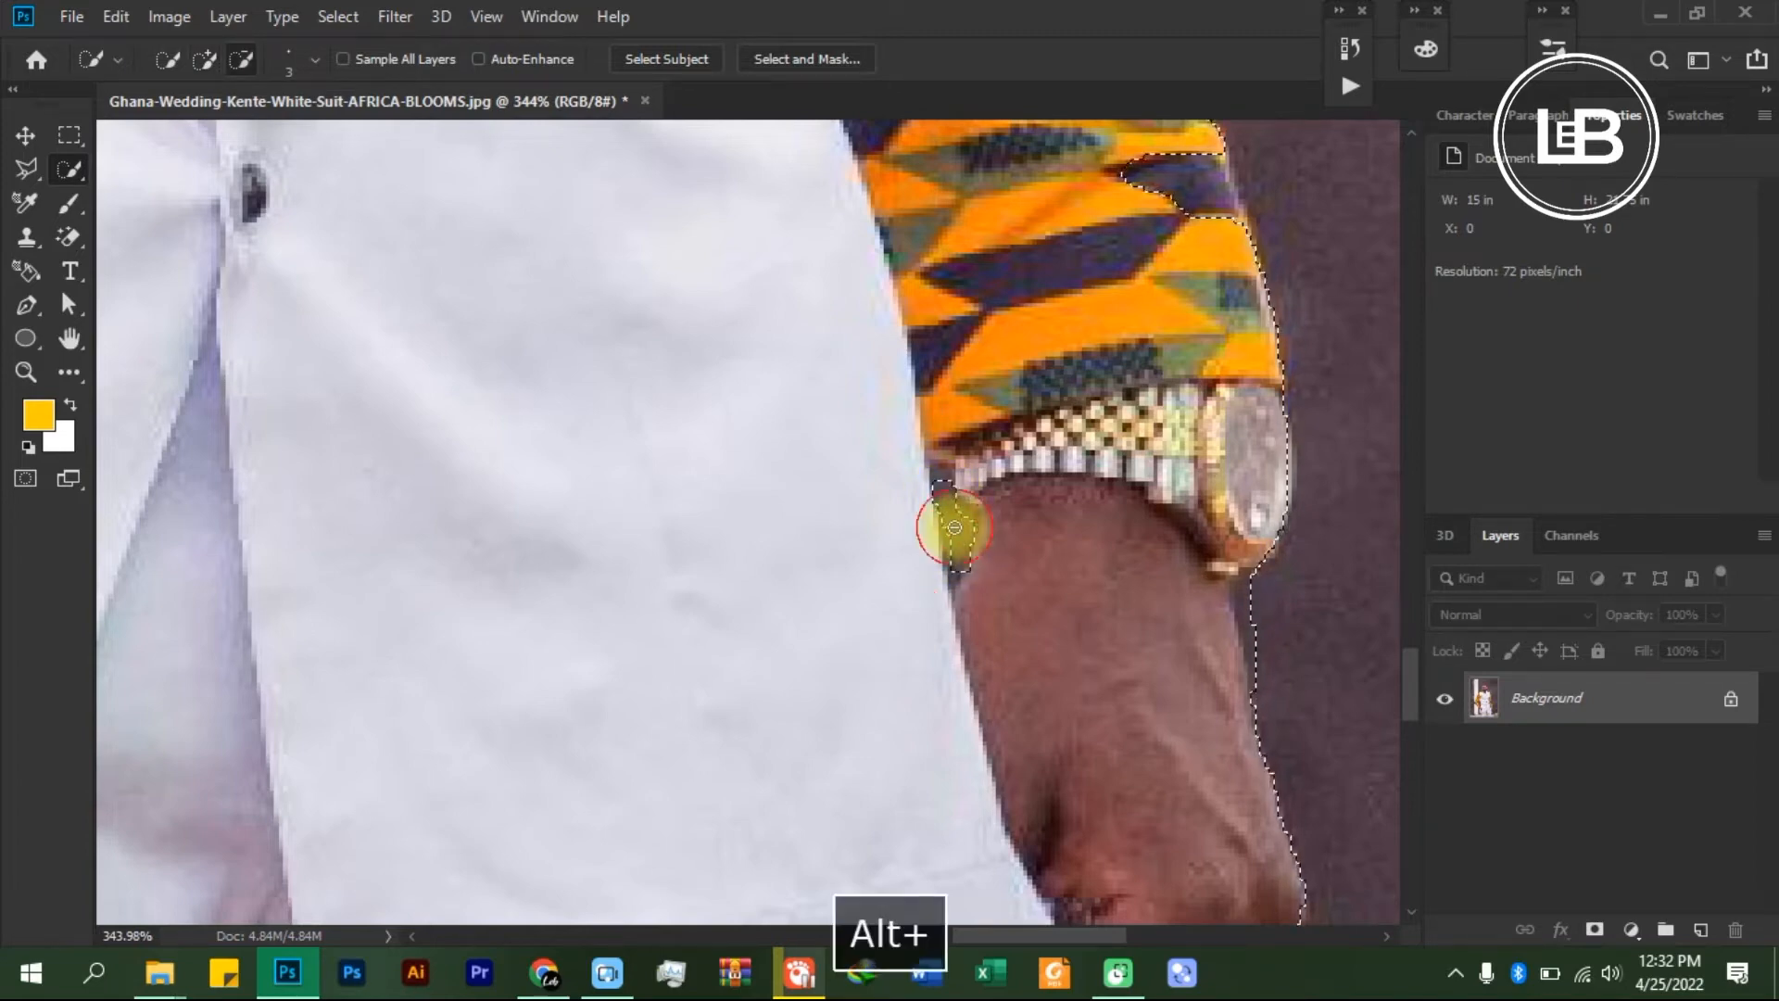
{"action": "left_click", "coordinate": [952, 550], "text": "alt"}
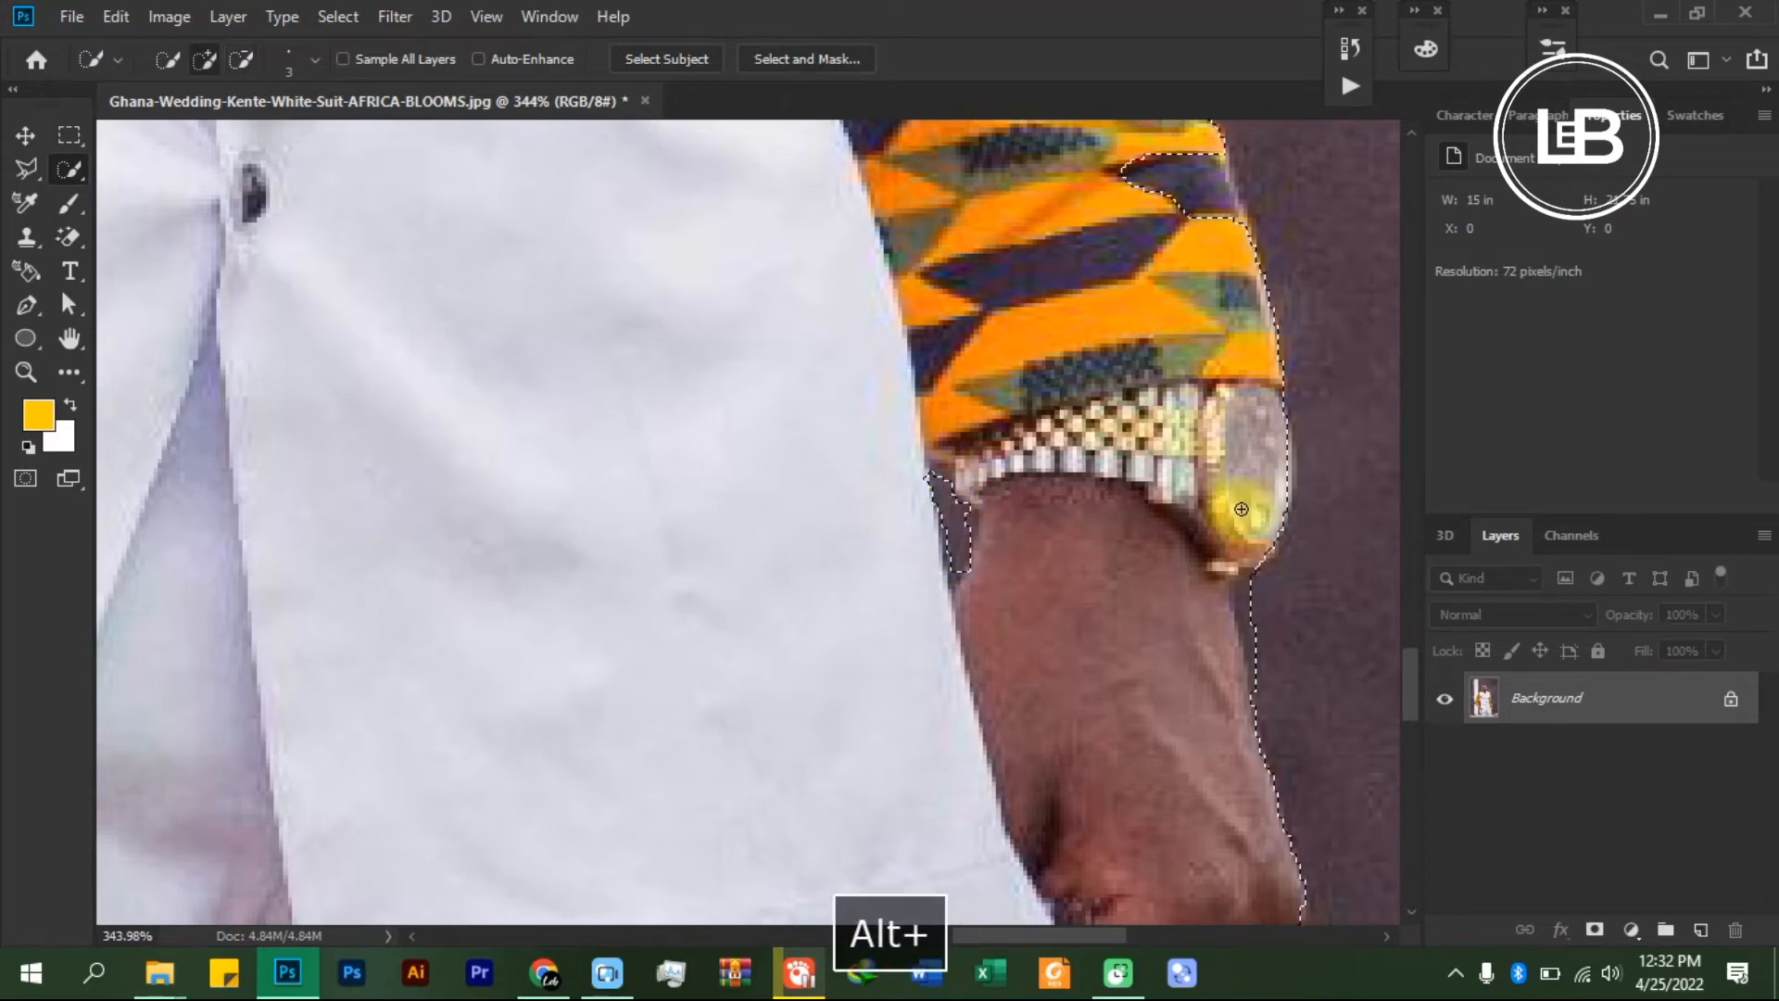
- Subtract the background strip along the outer edge of the wrist just below the watch
{"action": "scroll", "coordinate": [1239, 508], "scroll_direction": "down", "scroll_amount": 2}
{"action": "left_click", "coordinate": [1247, 473], "text": "alt"}
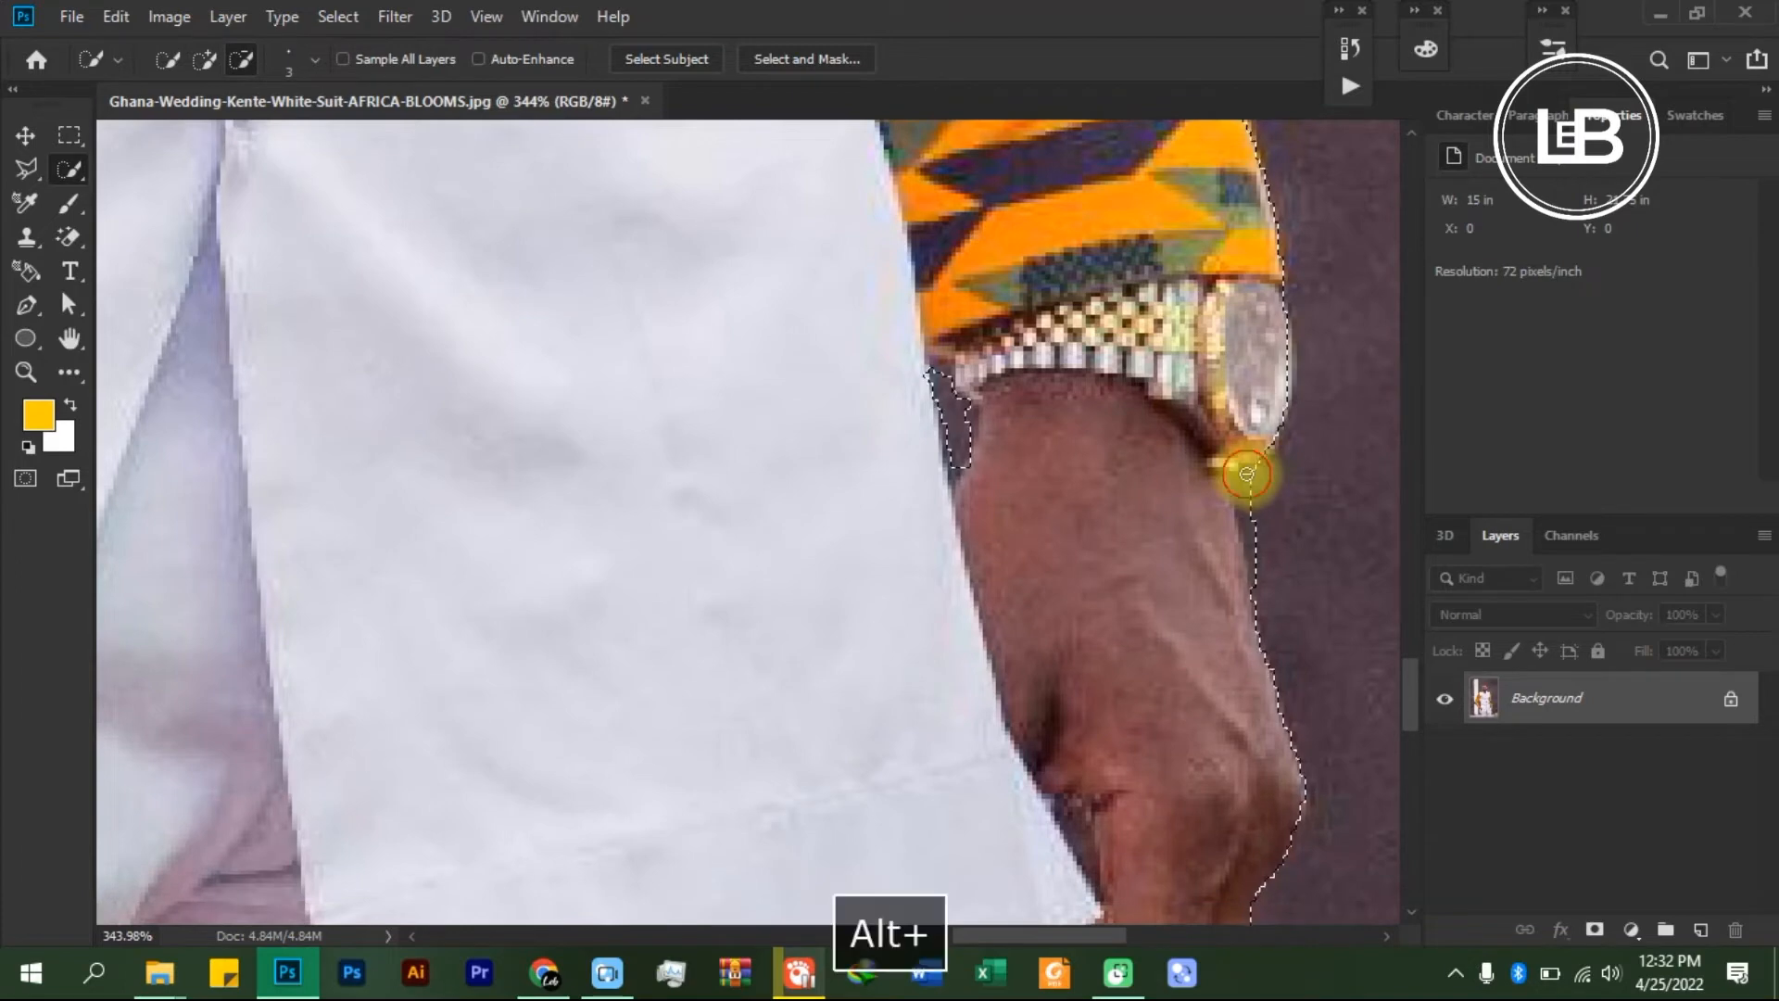
{"action": "left_click", "coordinate": [1253, 534], "text": "alt"}
- Check the selection edge along the hand and the outer trouser leg down to the end of the photo
{"action": "scroll", "coordinate": [1262, 524], "scroll_direction": "down", "scroll_amount": 5}
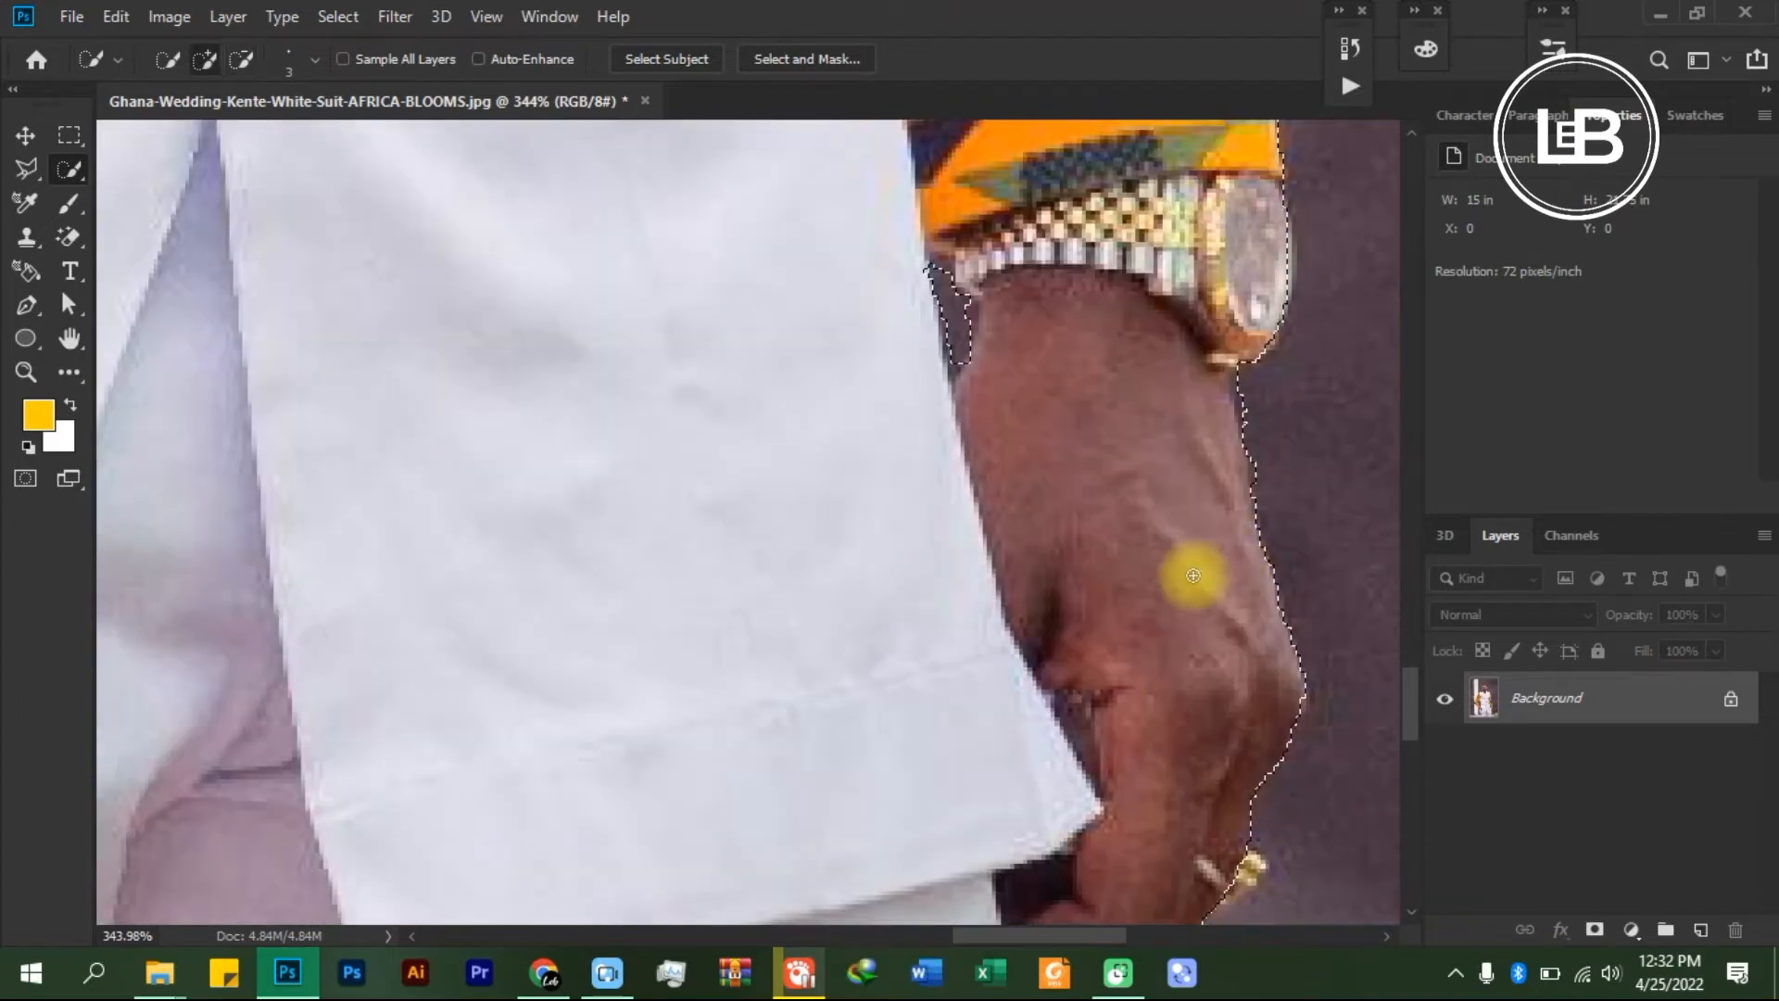
{"action": "scroll", "coordinate": [1085, 497], "scroll_direction": "down", "scroll_amount": 1}
{"action": "scroll", "coordinate": [1261, 510], "scroll_direction": "down", "scroll_amount": 8}
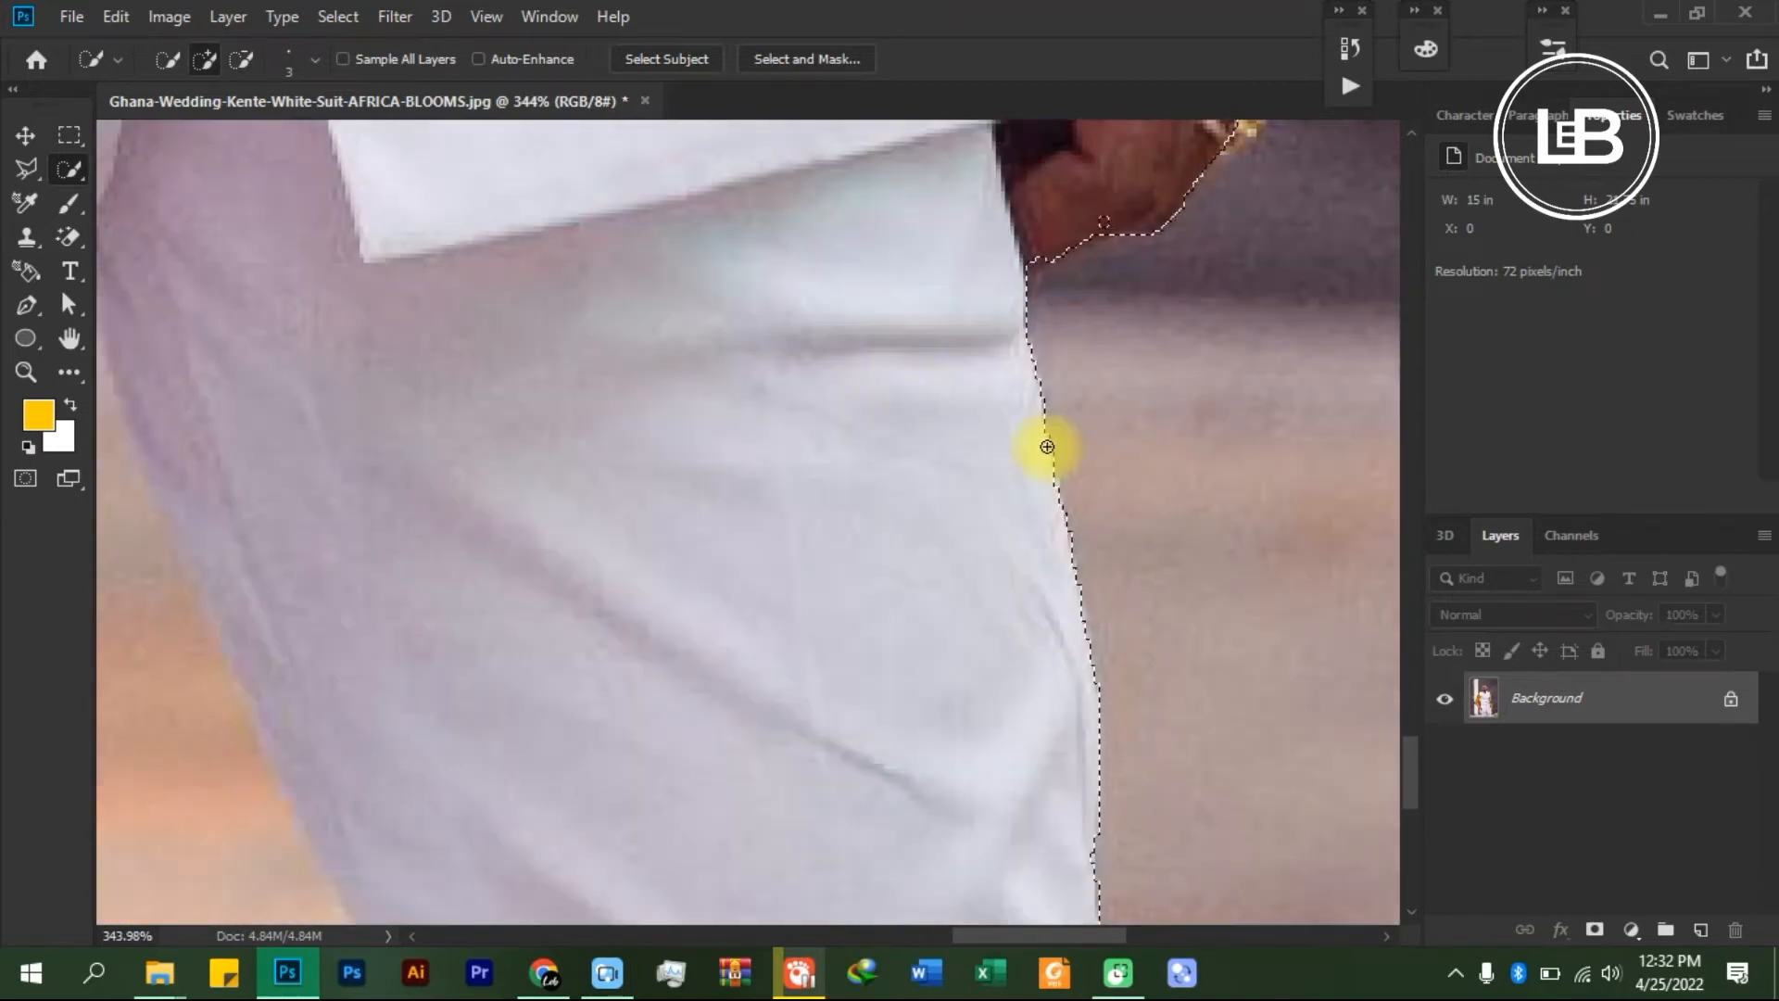
{"action": "mouse_move", "coordinate": [1047, 447]}
{"action": "left_mouse_down"}
{"action": "mouse_move", "coordinate": [1047, 499]}
{"action": "mouse_move", "coordinate": [707, 842]}
{"action": "mouse_move", "coordinate": [862, 464]}
{"action": "mouse_move", "coordinate": [1099, 452]}
{"action": "mouse_move", "coordinate": [1064, 541]}
{"action": "mouse_move", "coordinate": [1004, 596]}
{"action": "mouse_move", "coordinate": [1168, 572]}
{"action": "left_mouse_up"}
{"action": "key", "text": "space"}
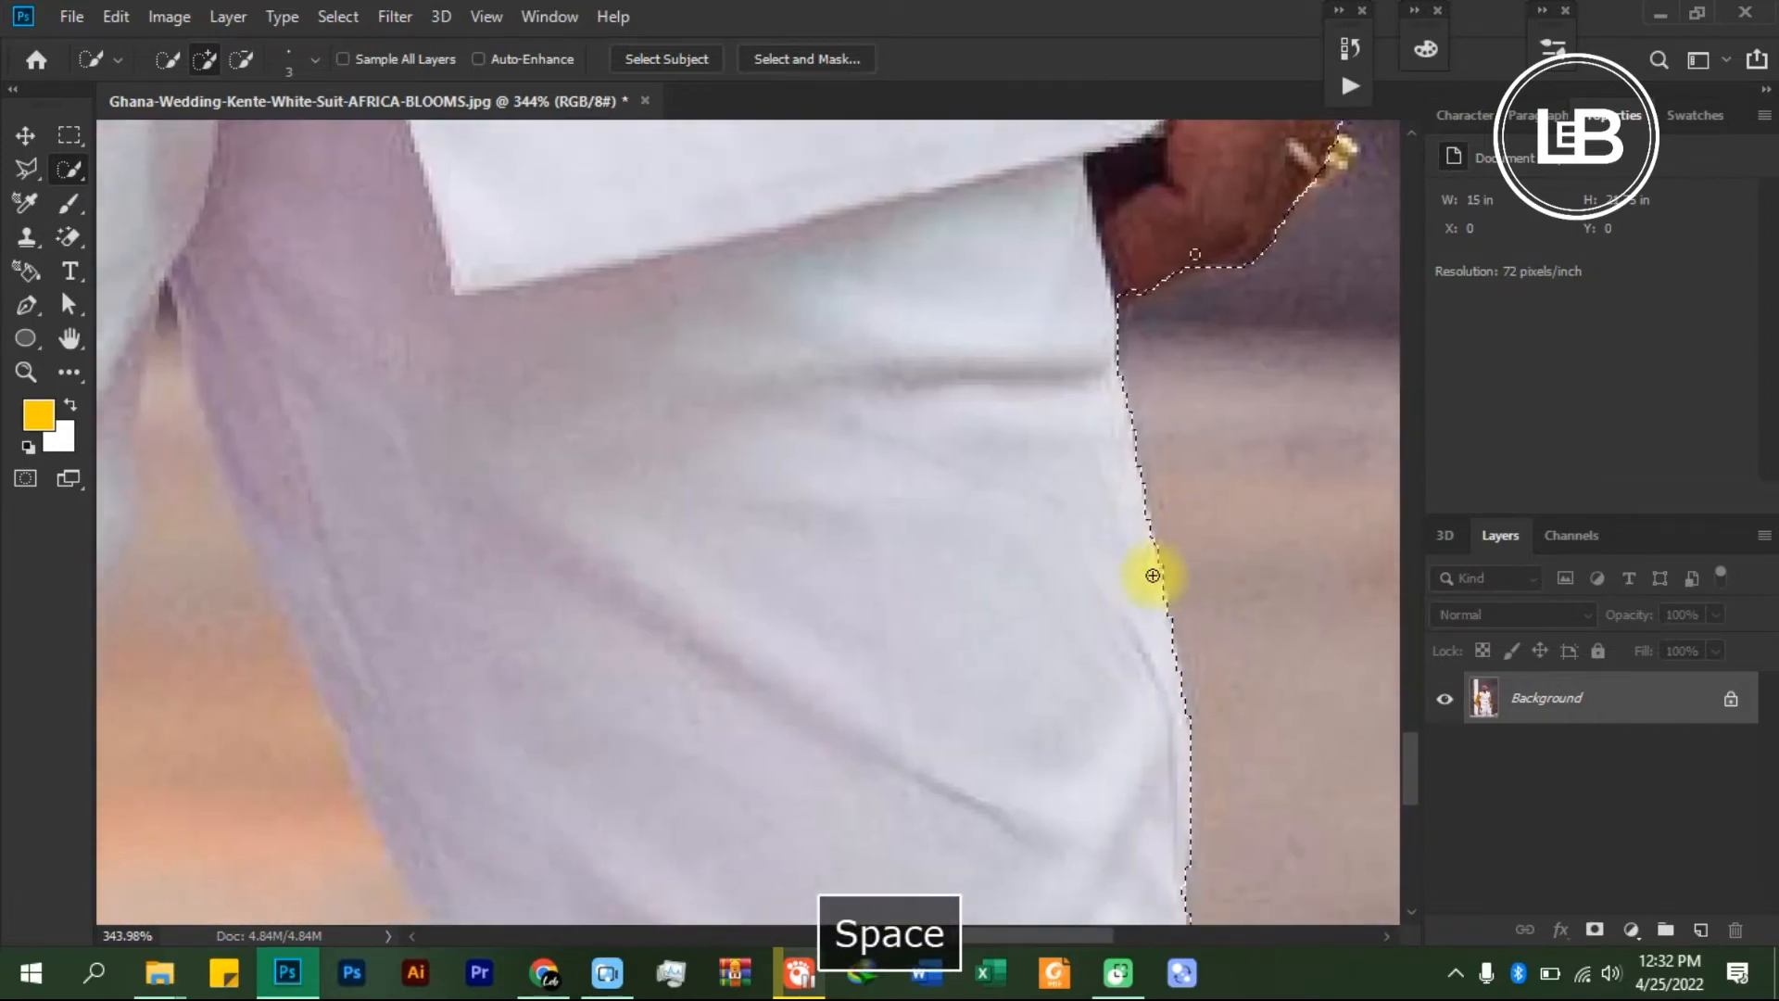
{"action": "mouse_move", "coordinate": [1232, 639]}
{"action": "left_mouse_down"}
{"action": "mouse_move", "coordinate": [998, 441]}
{"action": "mouse_move", "coordinate": [1013, 652]}
{"action": "left_mouse_up"}
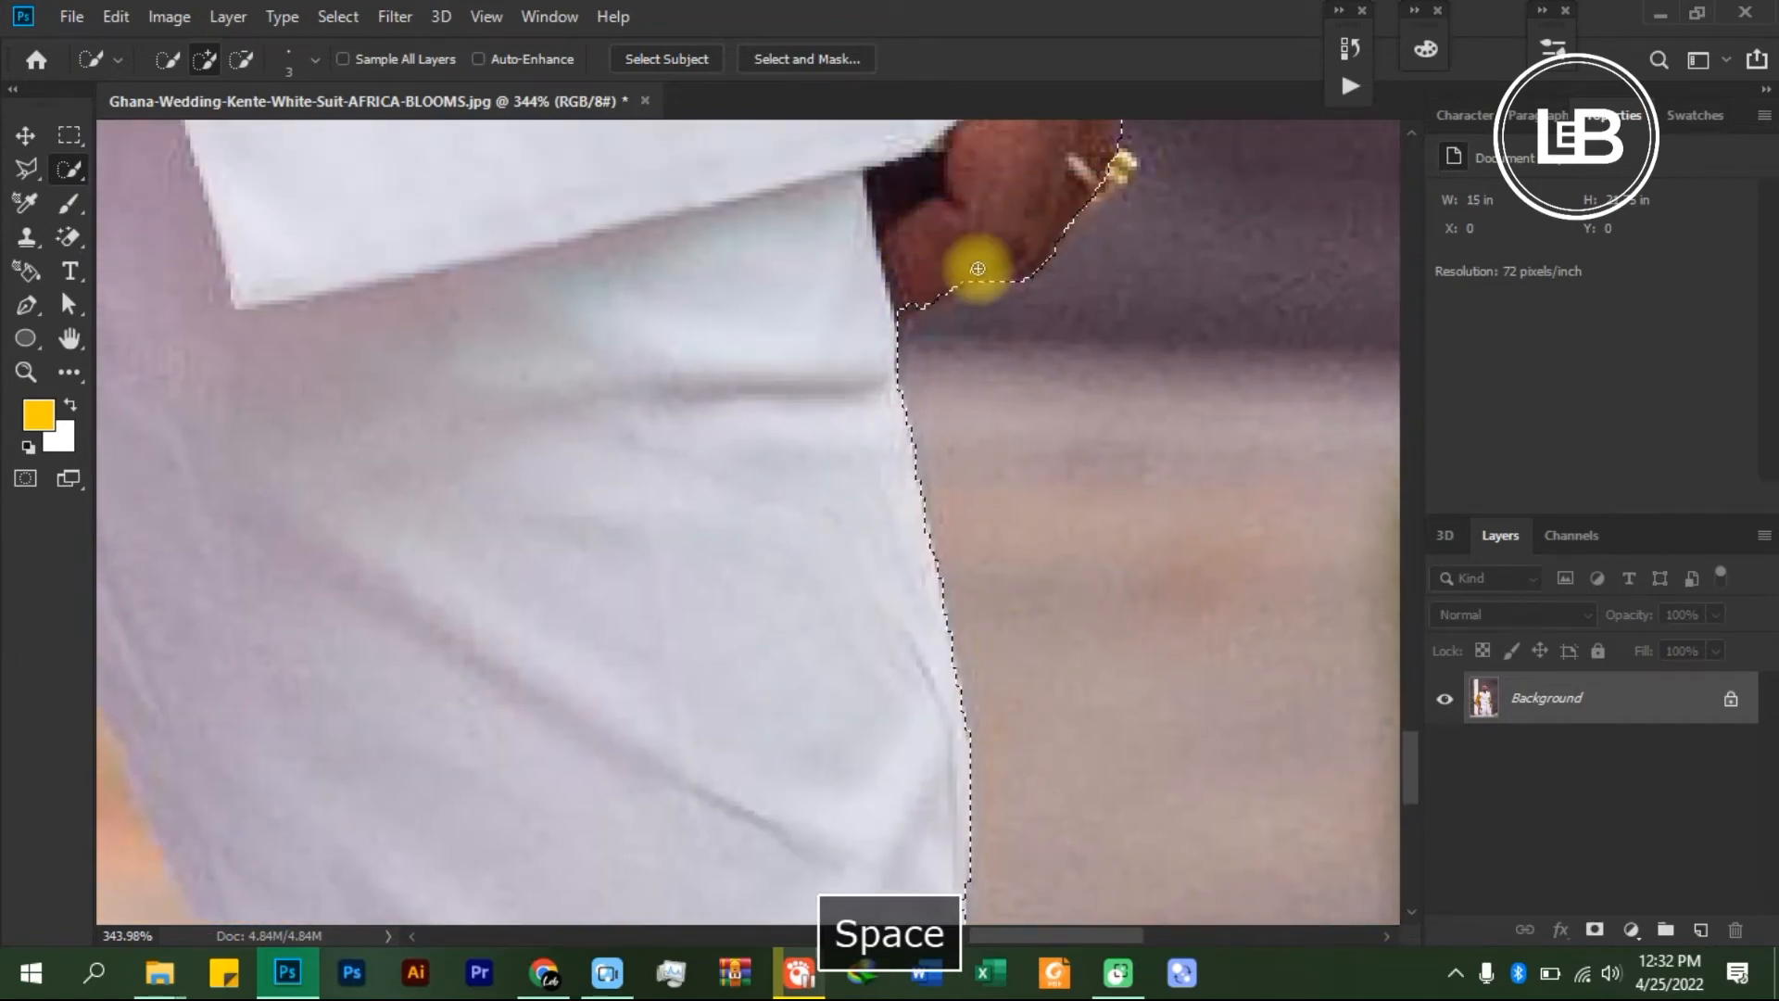
{"action": "left_click_drag", "start_coordinate": [964, 469], "coordinate": [704, 232]}
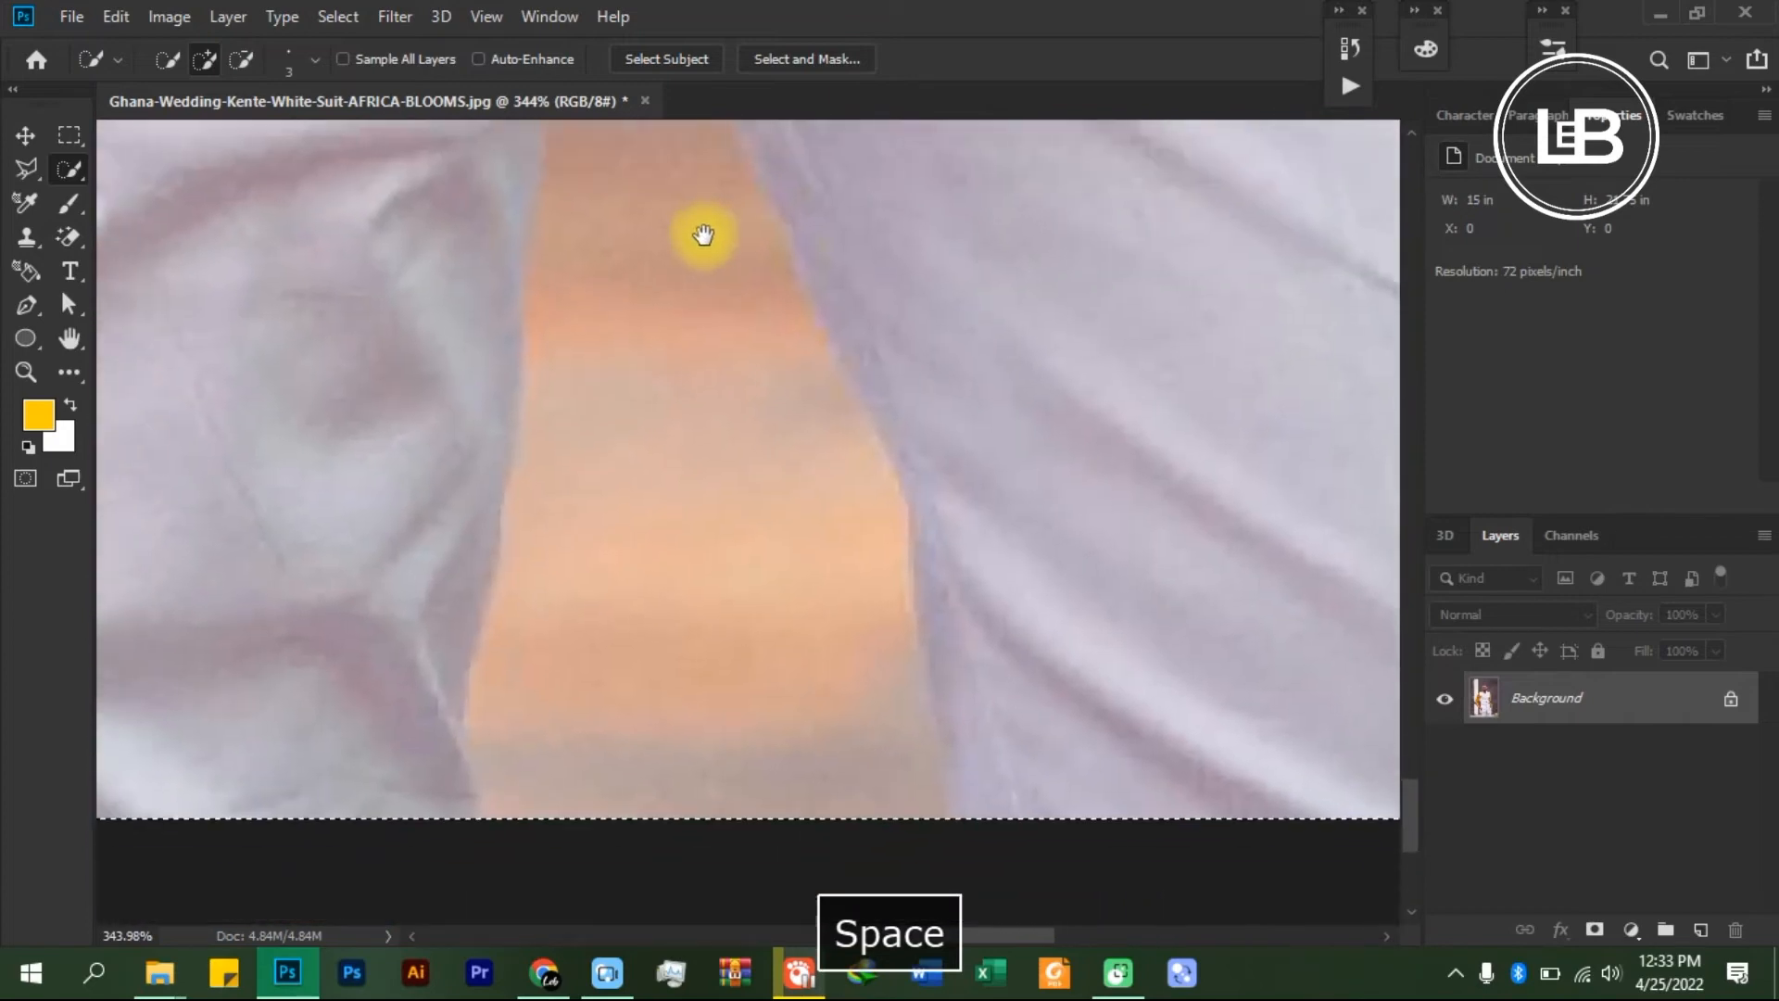
{"action": "scroll", "coordinate": [704, 294], "scroll_direction": "down", "scroll_amount": 4}
- Subtract the background between the two trouser legs from the selection, using a 30 px brush
{"action": "scroll", "coordinate": [707, 332], "scroll_direction": "up", "scroll_amount": 3}
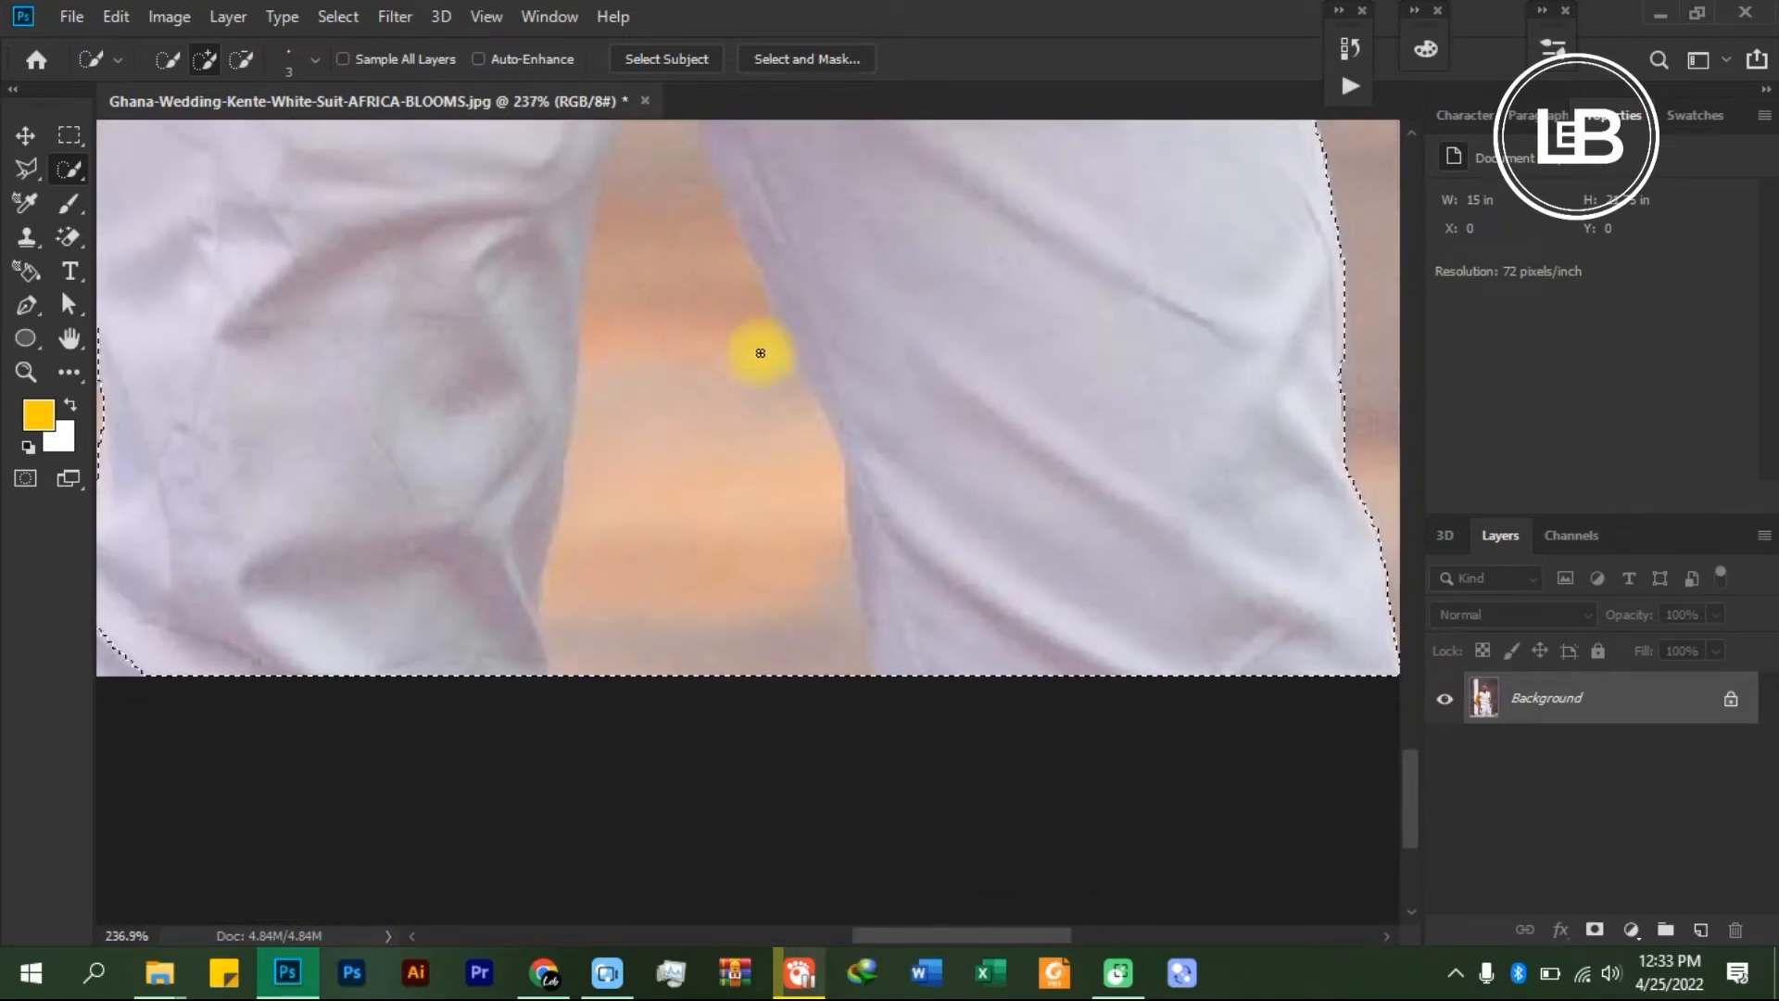
{"action": "scroll", "coordinate": [765, 354], "scroll_direction": "down", "scroll_amount": 3}
{"action": "scroll", "coordinate": [735, 354], "scroll_direction": "up", "scroll_amount": 4}
{"action": "scroll", "coordinate": [732, 366], "scroll_direction": "up", "scroll_amount": 1}
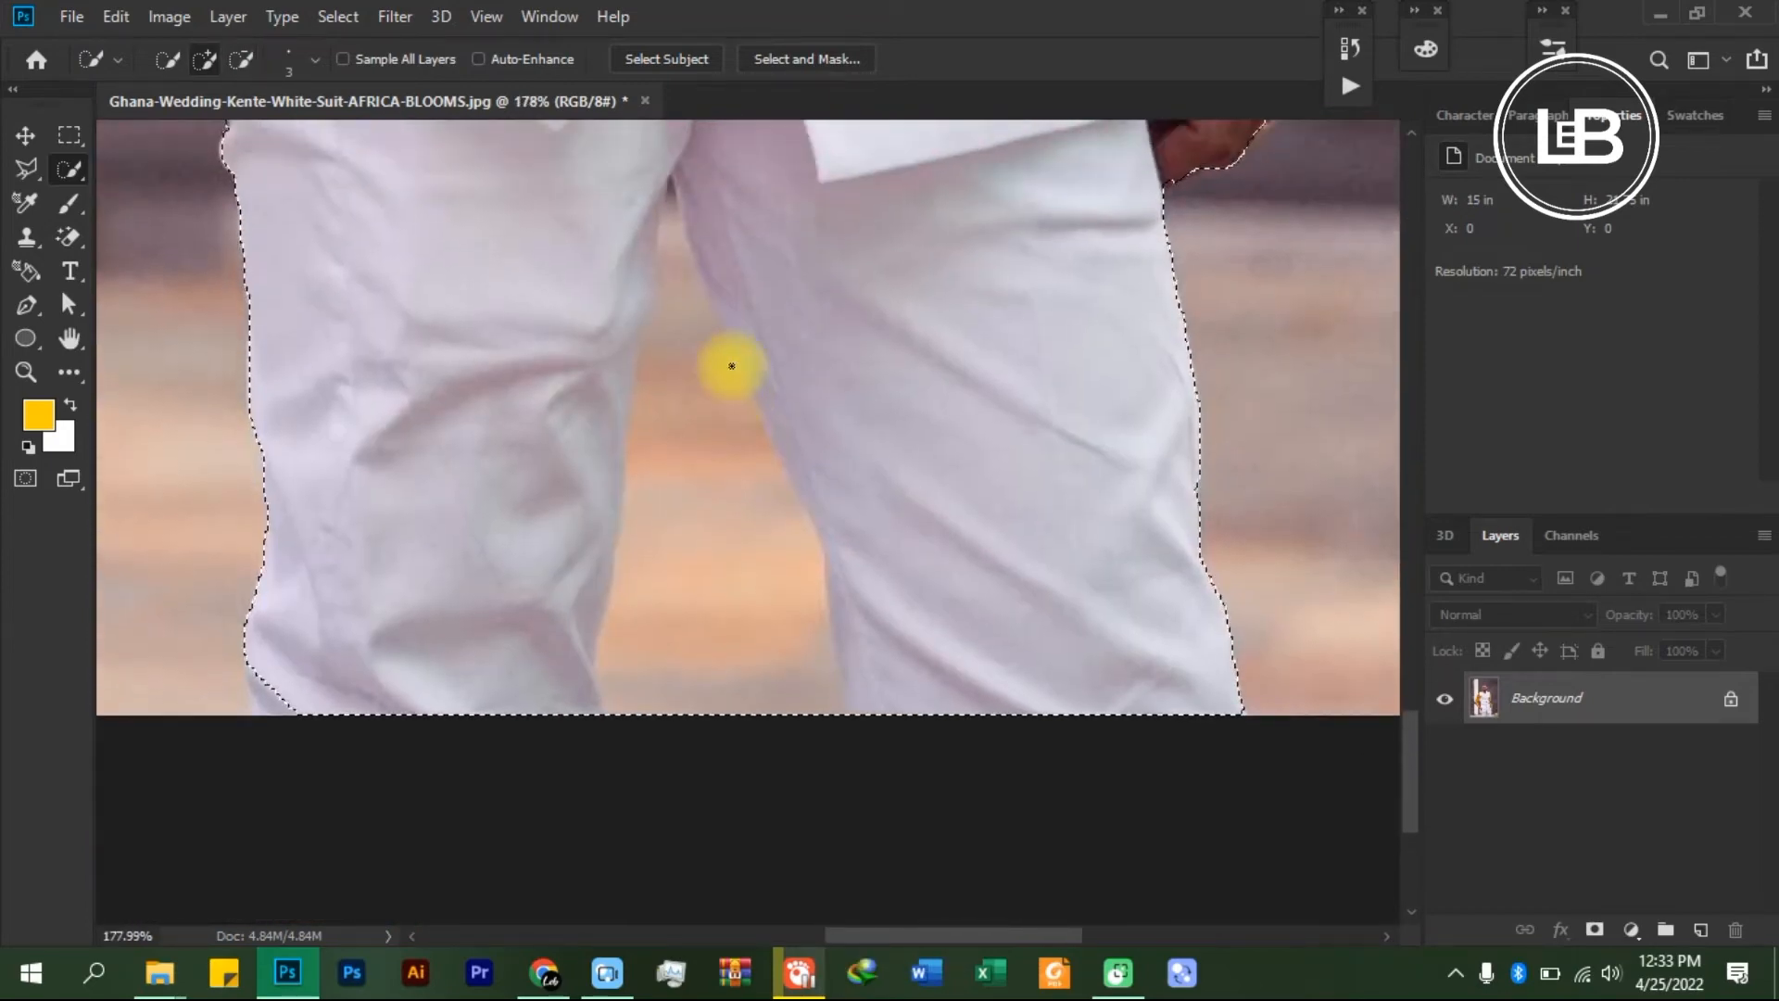
{"action": "key", "text": "bracketright"}
{"action": "key", "text": "bracketright"}
{"action": "key", "text": "bracketright"}
{"action": "key", "text": "bracketright"}
{"action": "key", "text": "bracketright"}
{"action": "key", "text": "bracketright"}
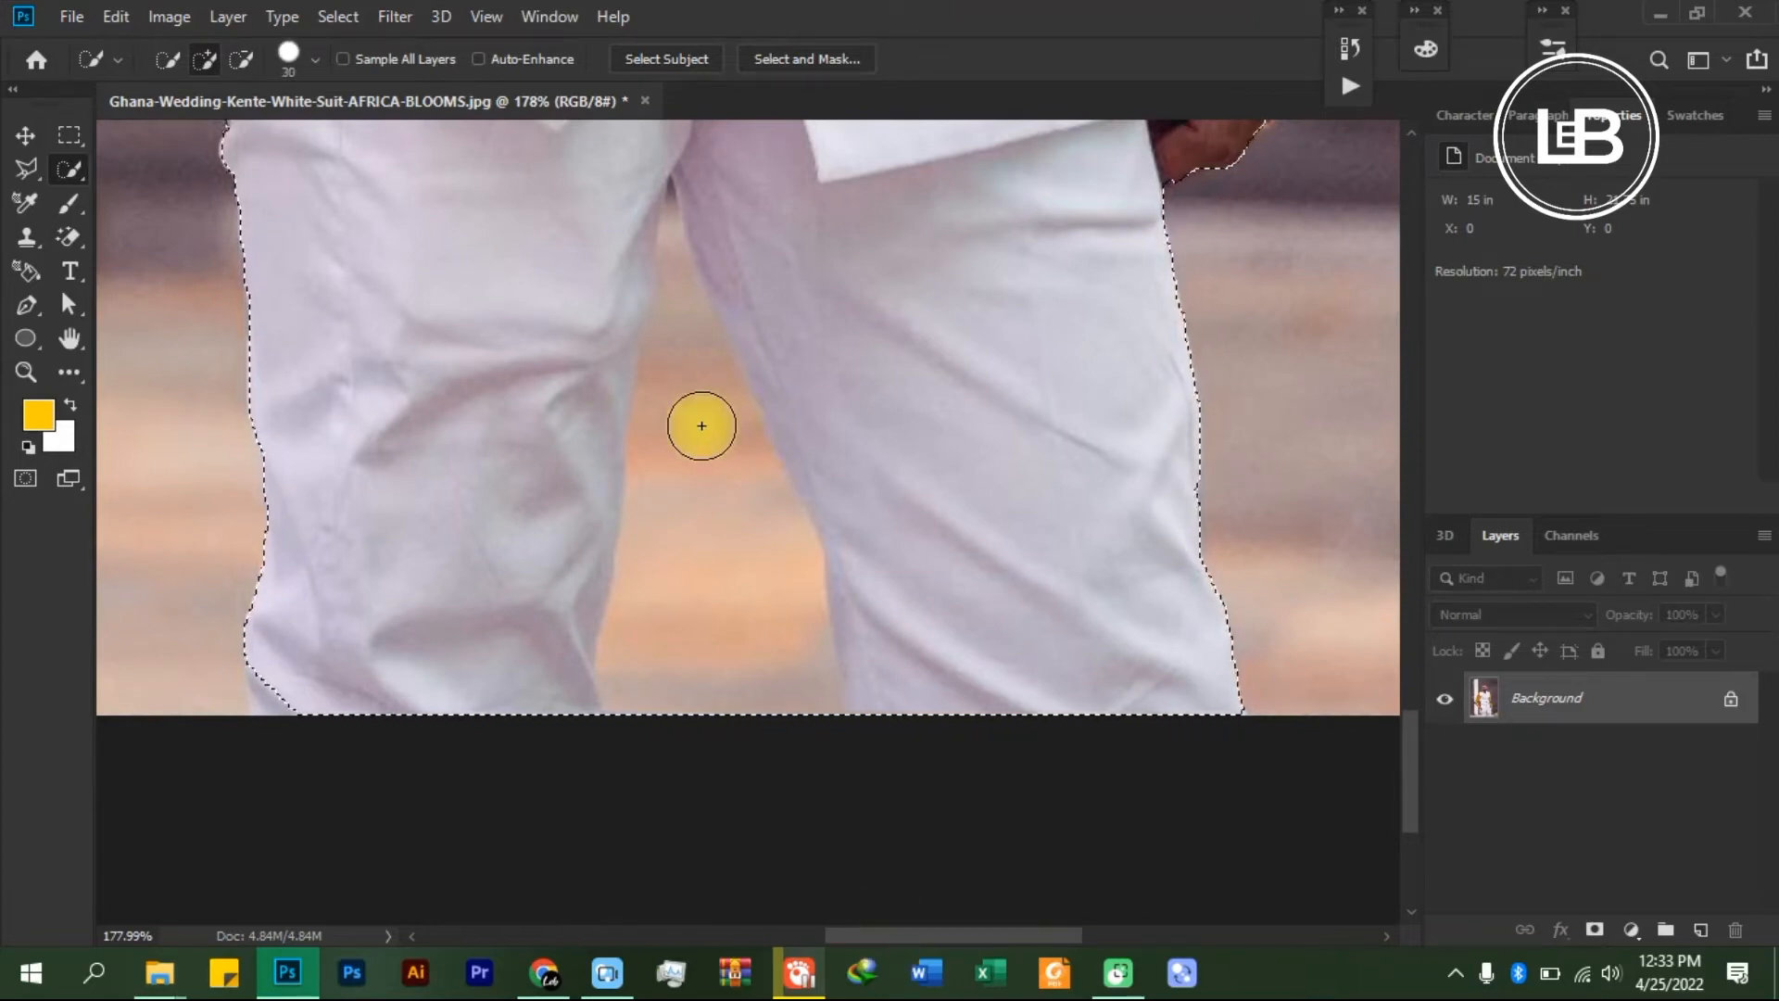
{"action": "left_click", "coordinate": [245, 62]}
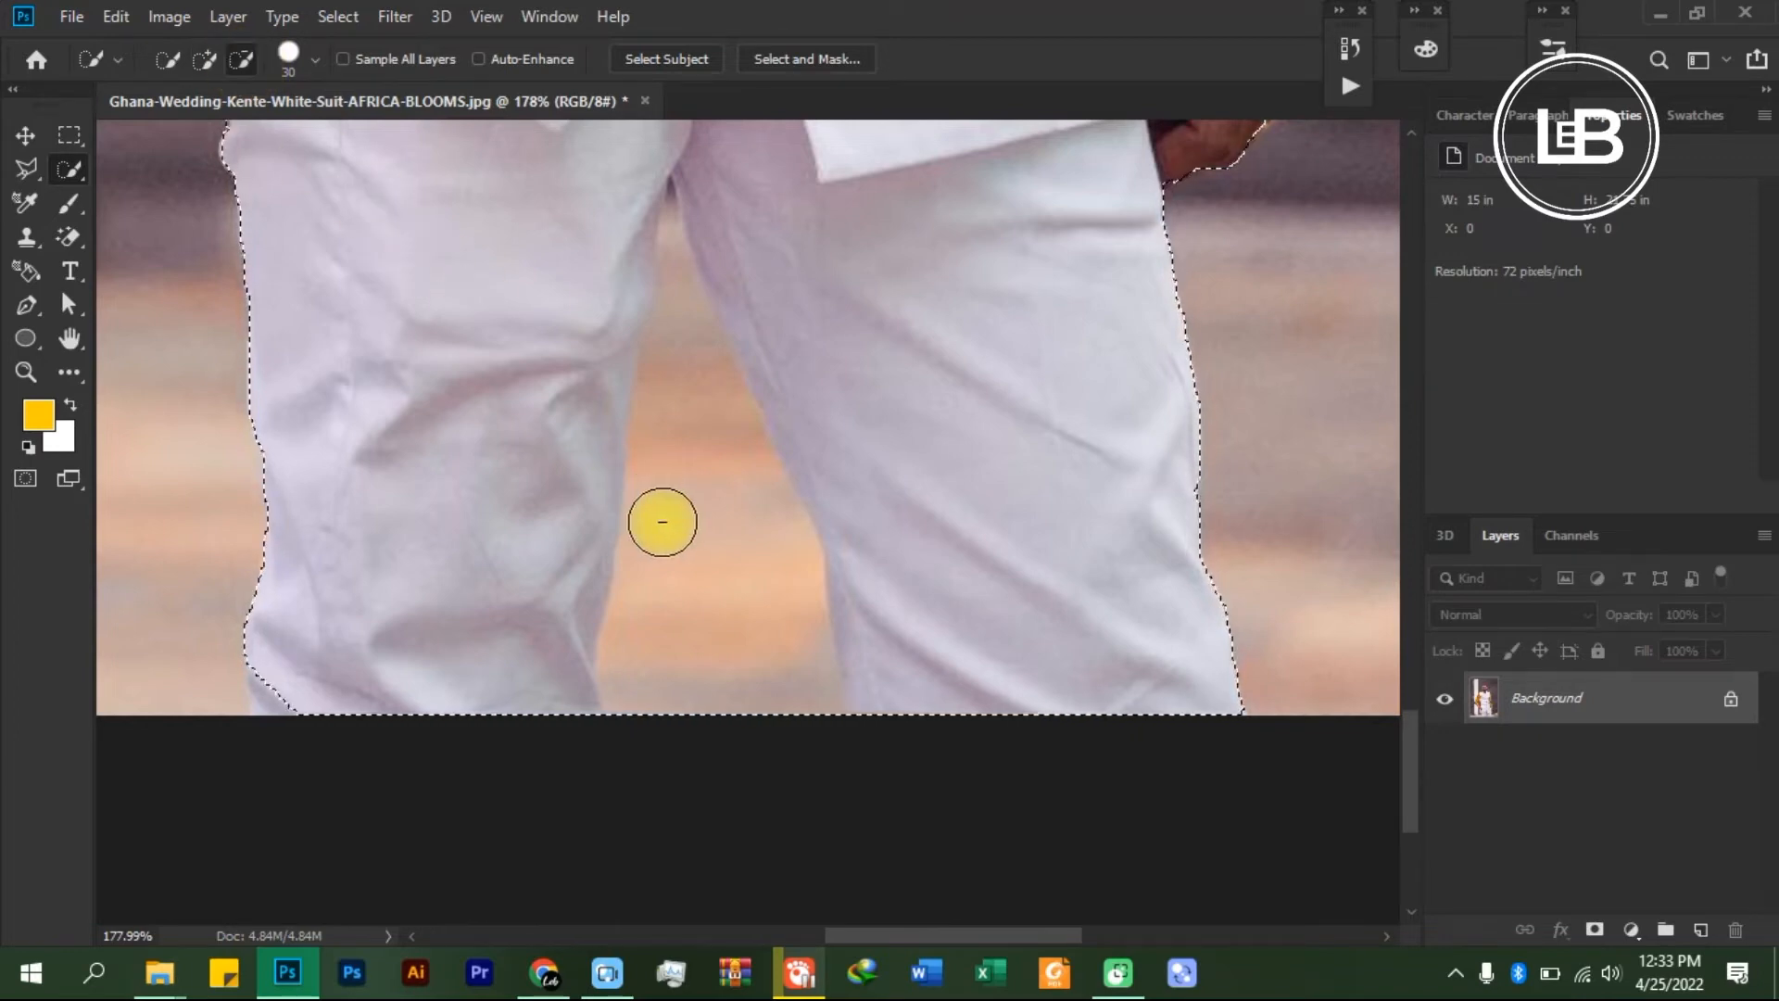
{"action": "mouse_move", "coordinate": [682, 510]}
{"action": "left_mouse_down"}
{"action": "mouse_move", "coordinate": [682, 382]}
{"action": "mouse_move", "coordinate": [730, 711]}
{"action": "mouse_move", "coordinate": [695, 440]}
{"action": "mouse_move", "coordinate": [700, 338]}
{"action": "mouse_move", "coordinate": [660, 317]}
{"action": "left_mouse_up"}
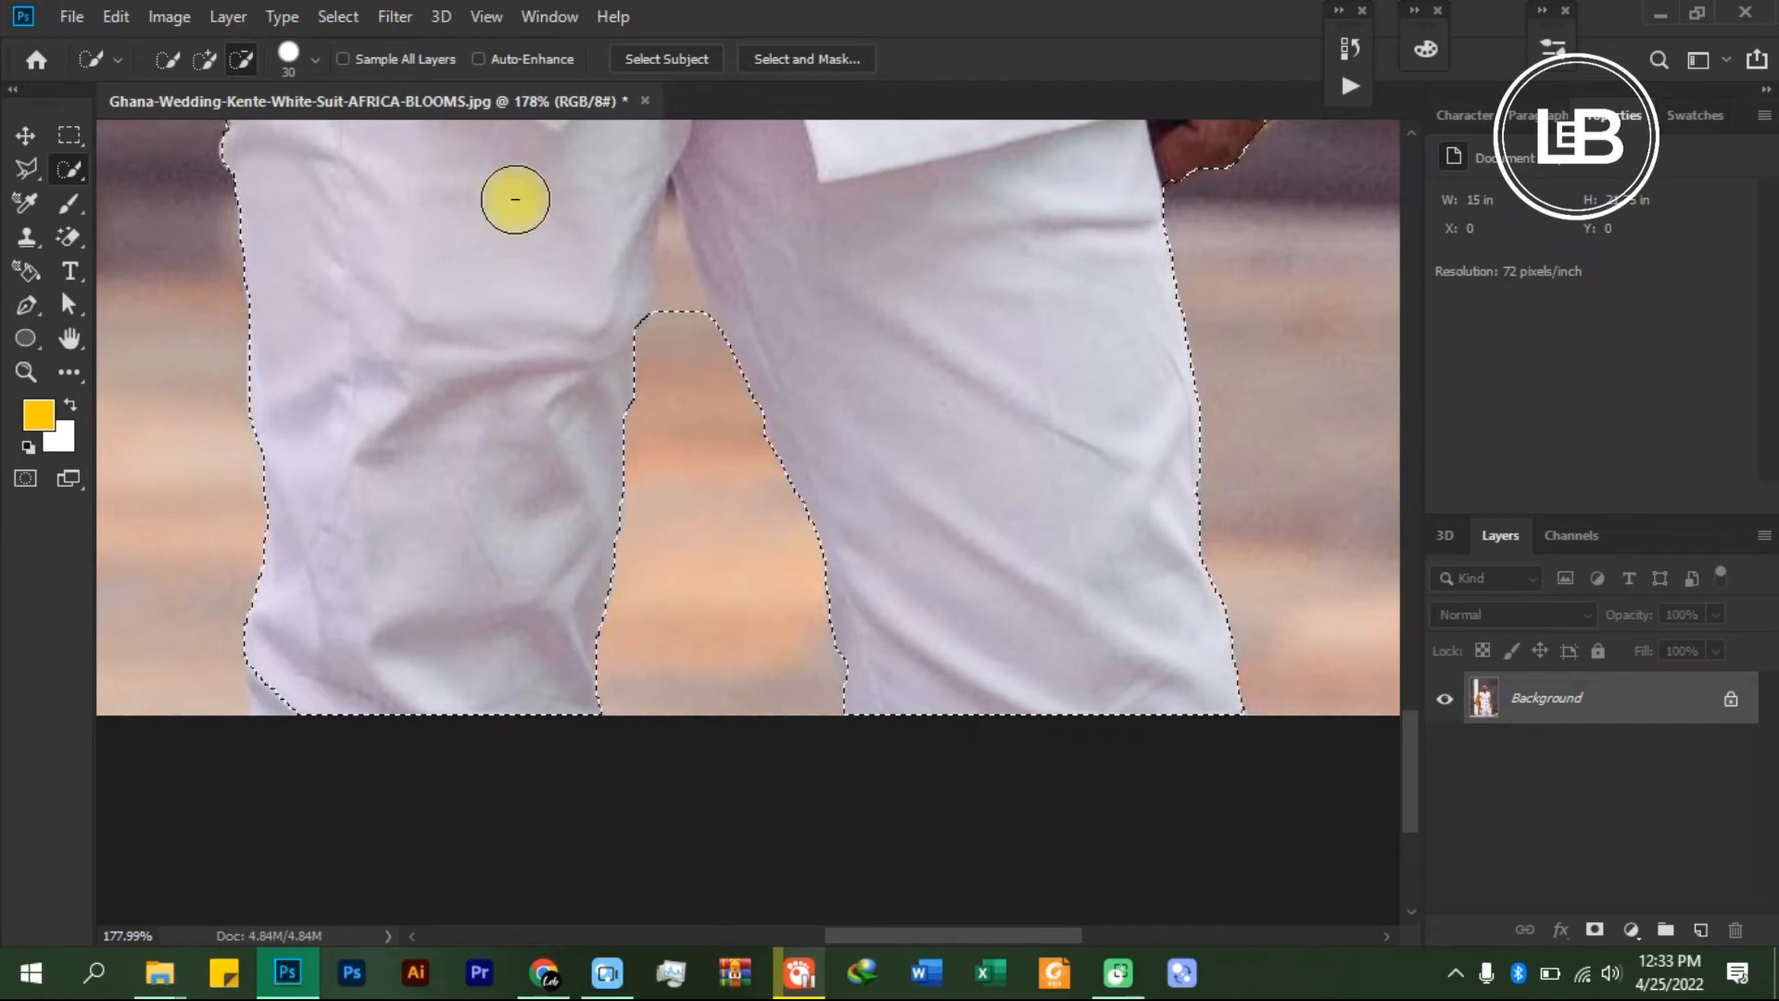
- Subtract the narrow upper tip of the gap between the legs with a 7 px brush, and add back the inner trouser edge
{"action": "scroll", "coordinate": [642, 276], "scroll_direction": "up", "scroll_amount": 3}
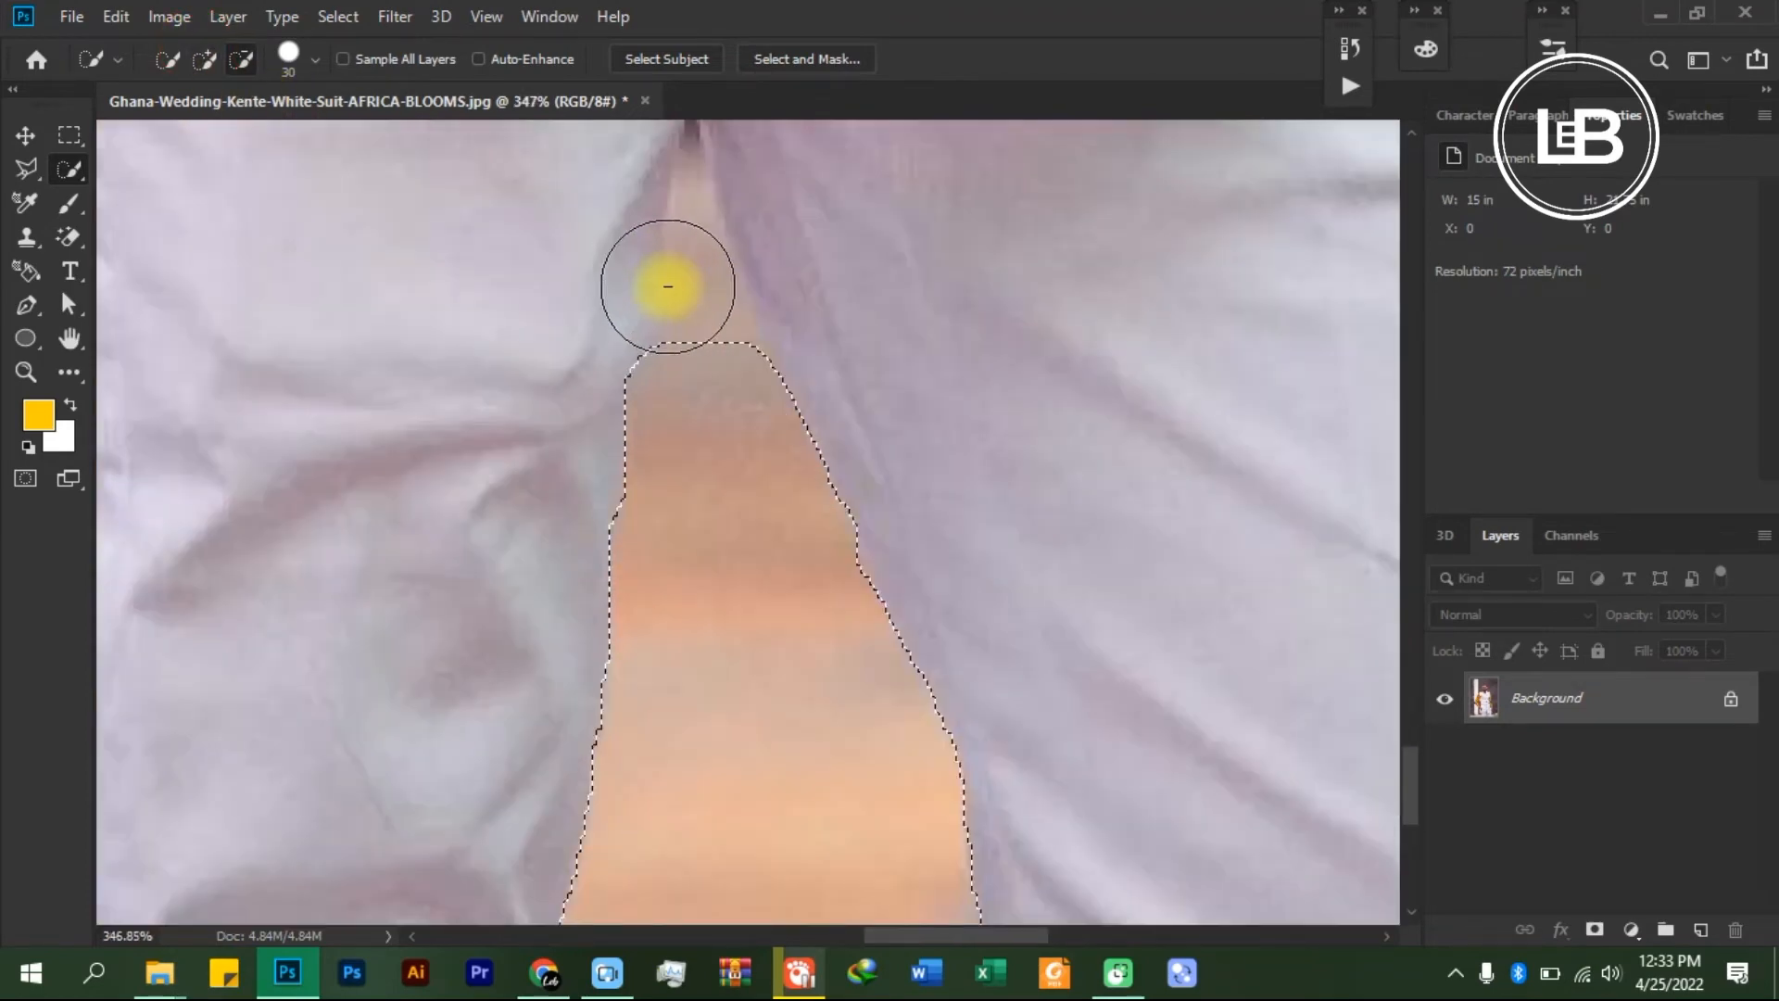
{"action": "key", "text": "bracketleft"}
{"action": "key", "text": "bracketleft"}
{"action": "key", "text": "bracketleft"}
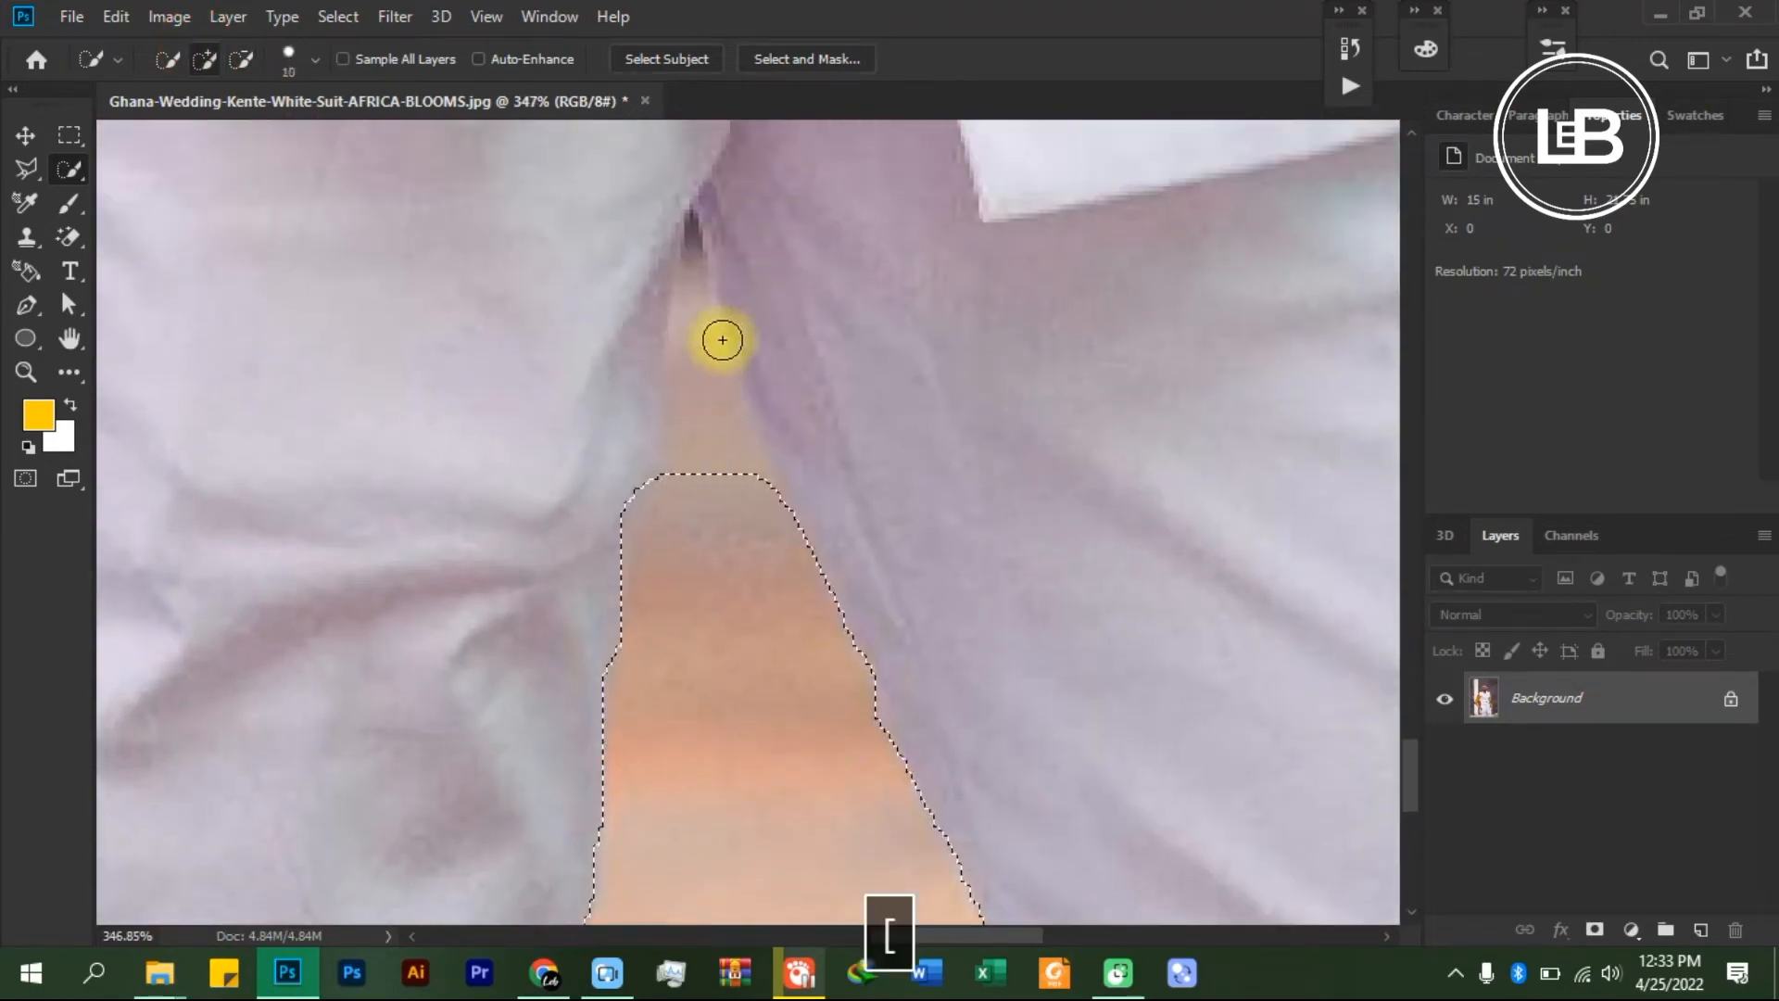
{"action": "key", "text": "bracketleft"}
{"action": "left_click_drag", "start_coordinate": [694, 295], "coordinate": [700, 457]}
{"action": "left_click", "coordinate": [688, 248]}
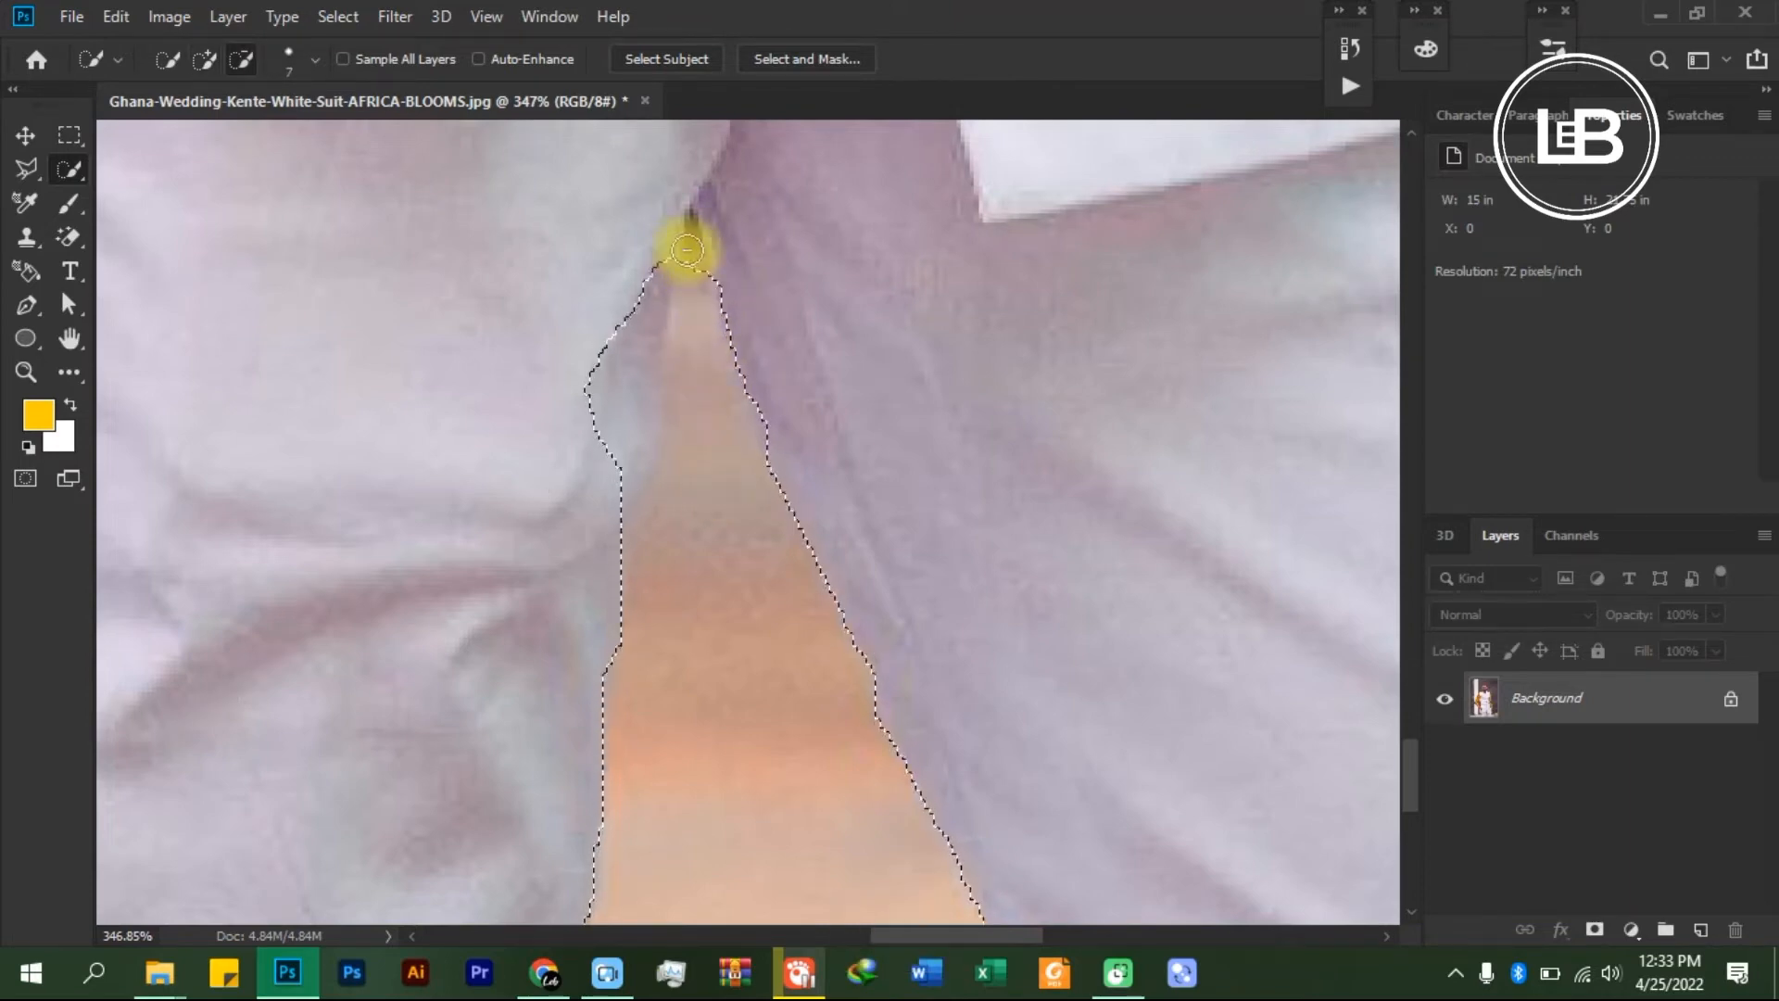
{"action": "mouse_move", "coordinate": [615, 372]}
{"action": "left_mouse_down"}
{"action": "mouse_move", "coordinate": [618, 277]}
{"action": "mouse_move", "coordinate": [648, 269]}
{"action": "mouse_move", "coordinate": [632, 406]}
{"action": "left_mouse_up"}
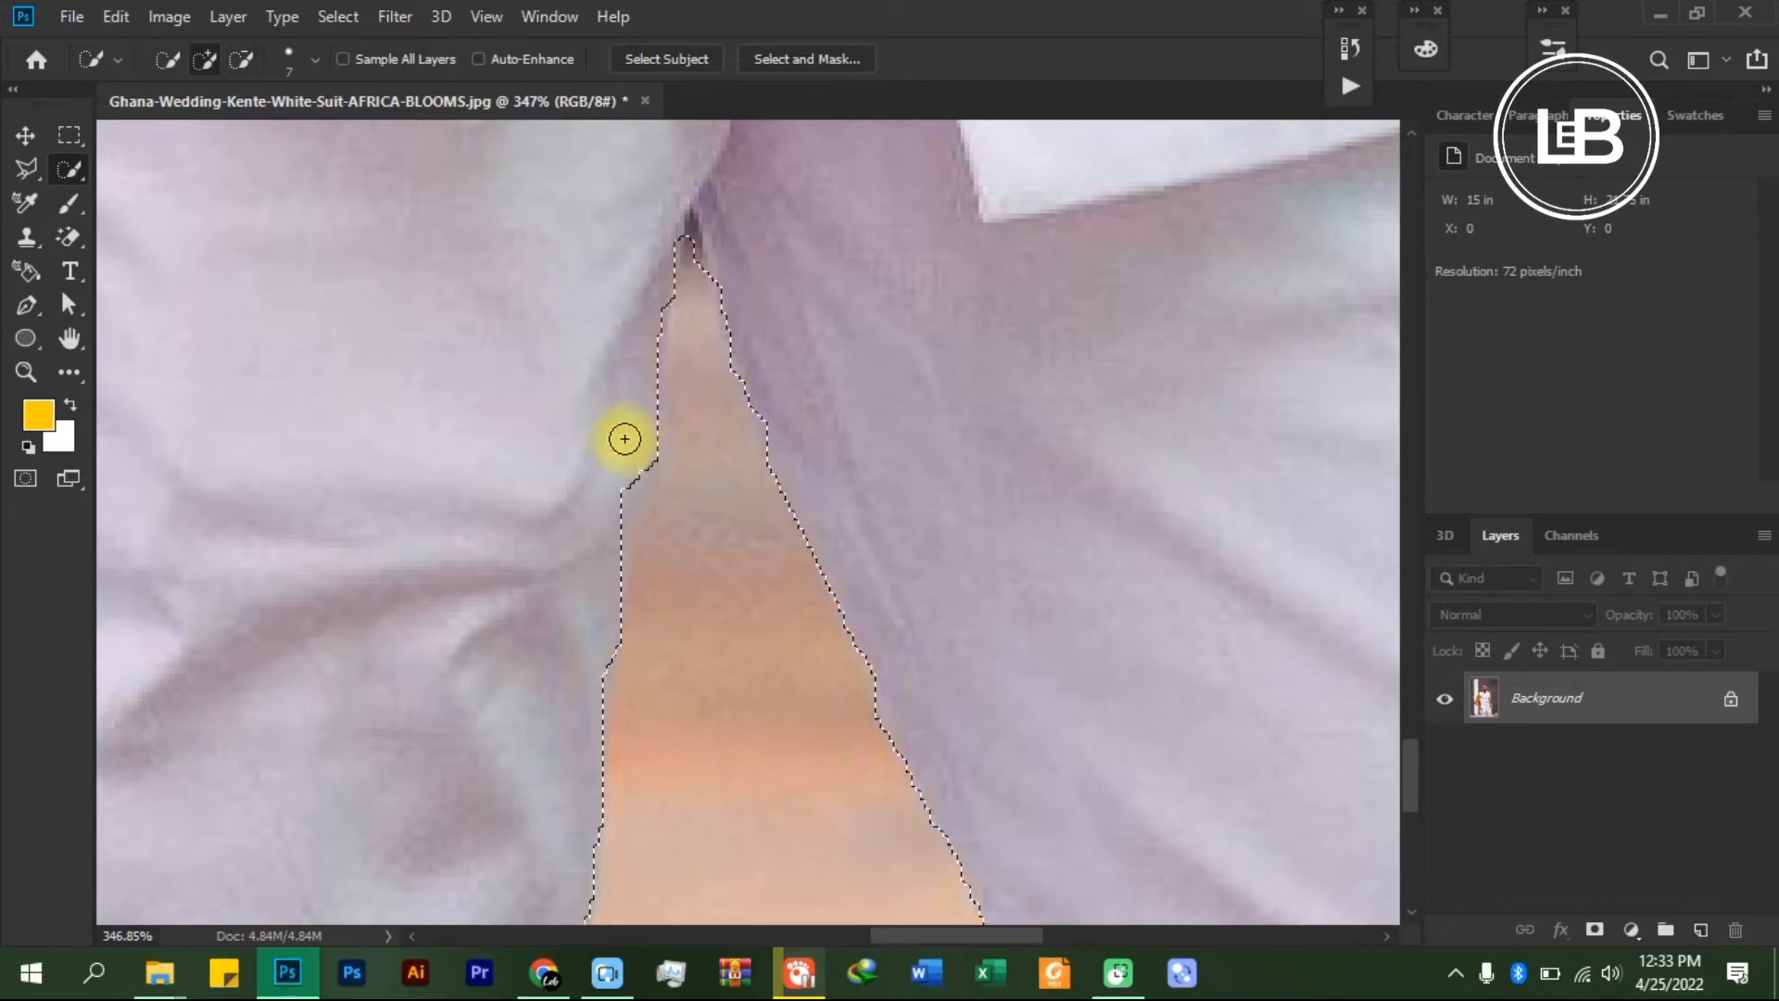
- Add the missing lower corner of the trouser leg on the photo's left side to the selection
{"action": "scroll", "coordinate": [639, 454], "scroll_direction": "down", "scroll_amount": 4}
{"action": "key", "text": "space"}
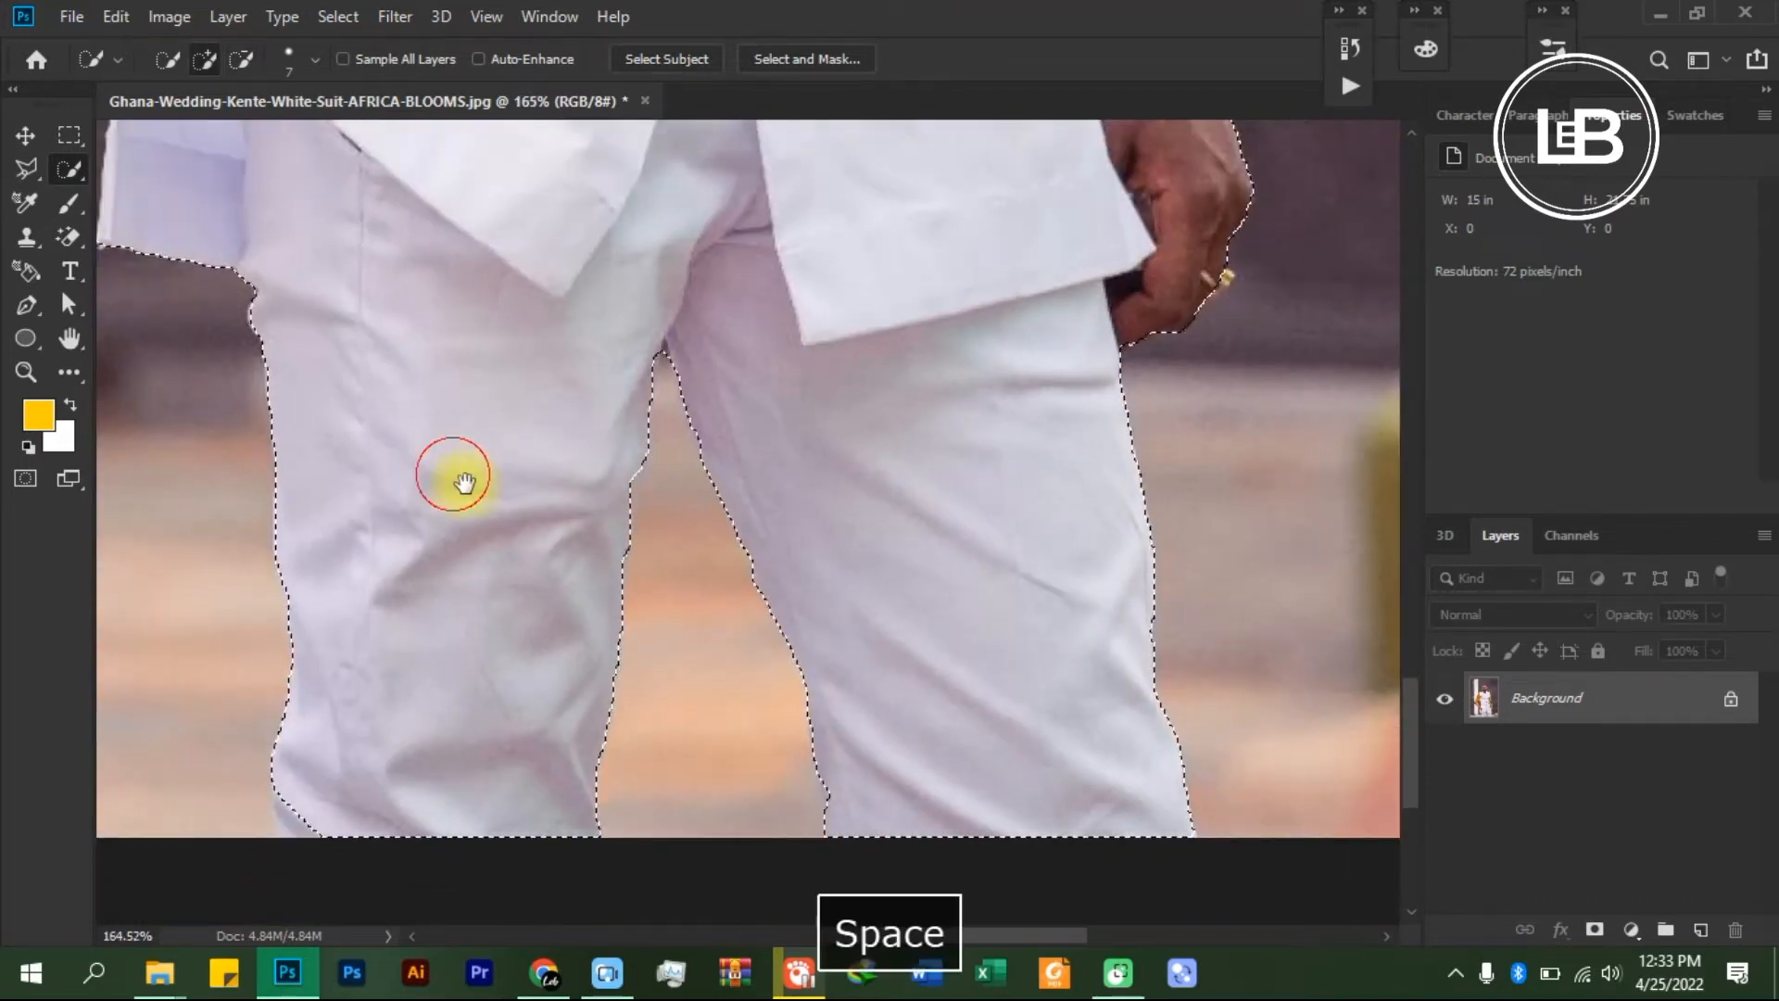
{"action": "left_click_drag", "start_coordinate": [452, 474], "coordinate": [886, 450]}
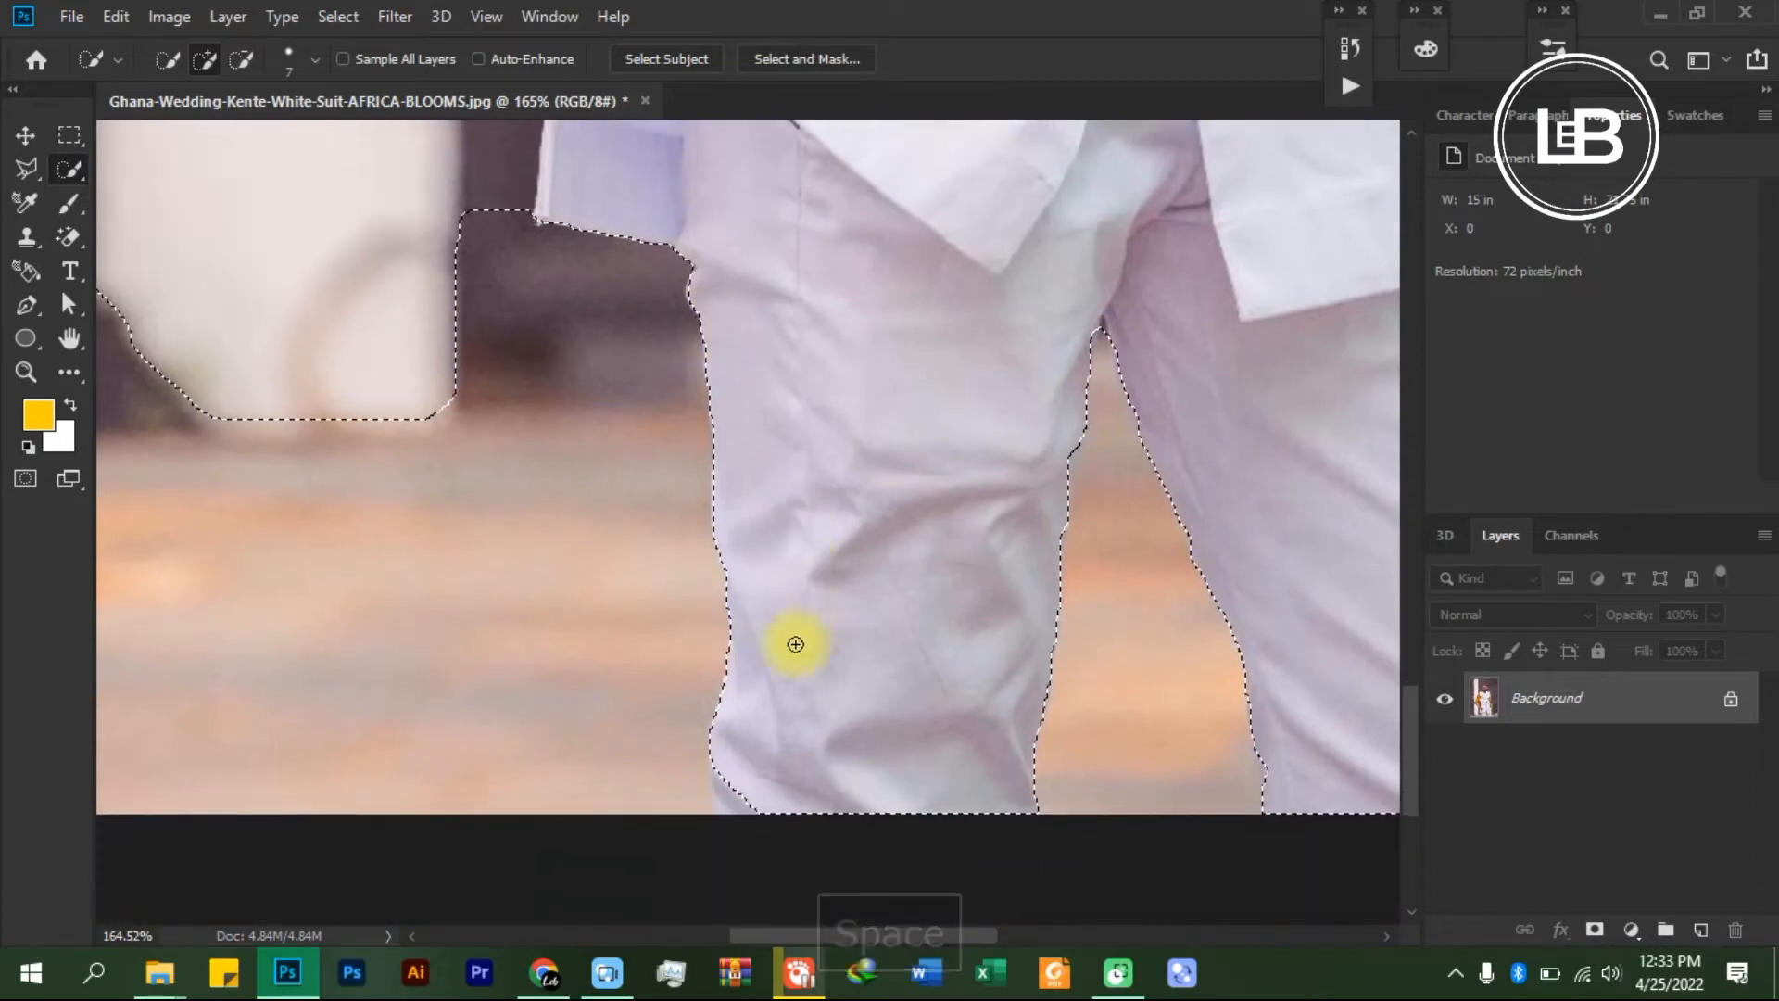
{"action": "scroll", "coordinate": [795, 644], "scroll_direction": "down", "scroll_amount": 1}
{"action": "left_click_drag", "start_coordinate": [723, 704], "coordinate": [751, 747]}
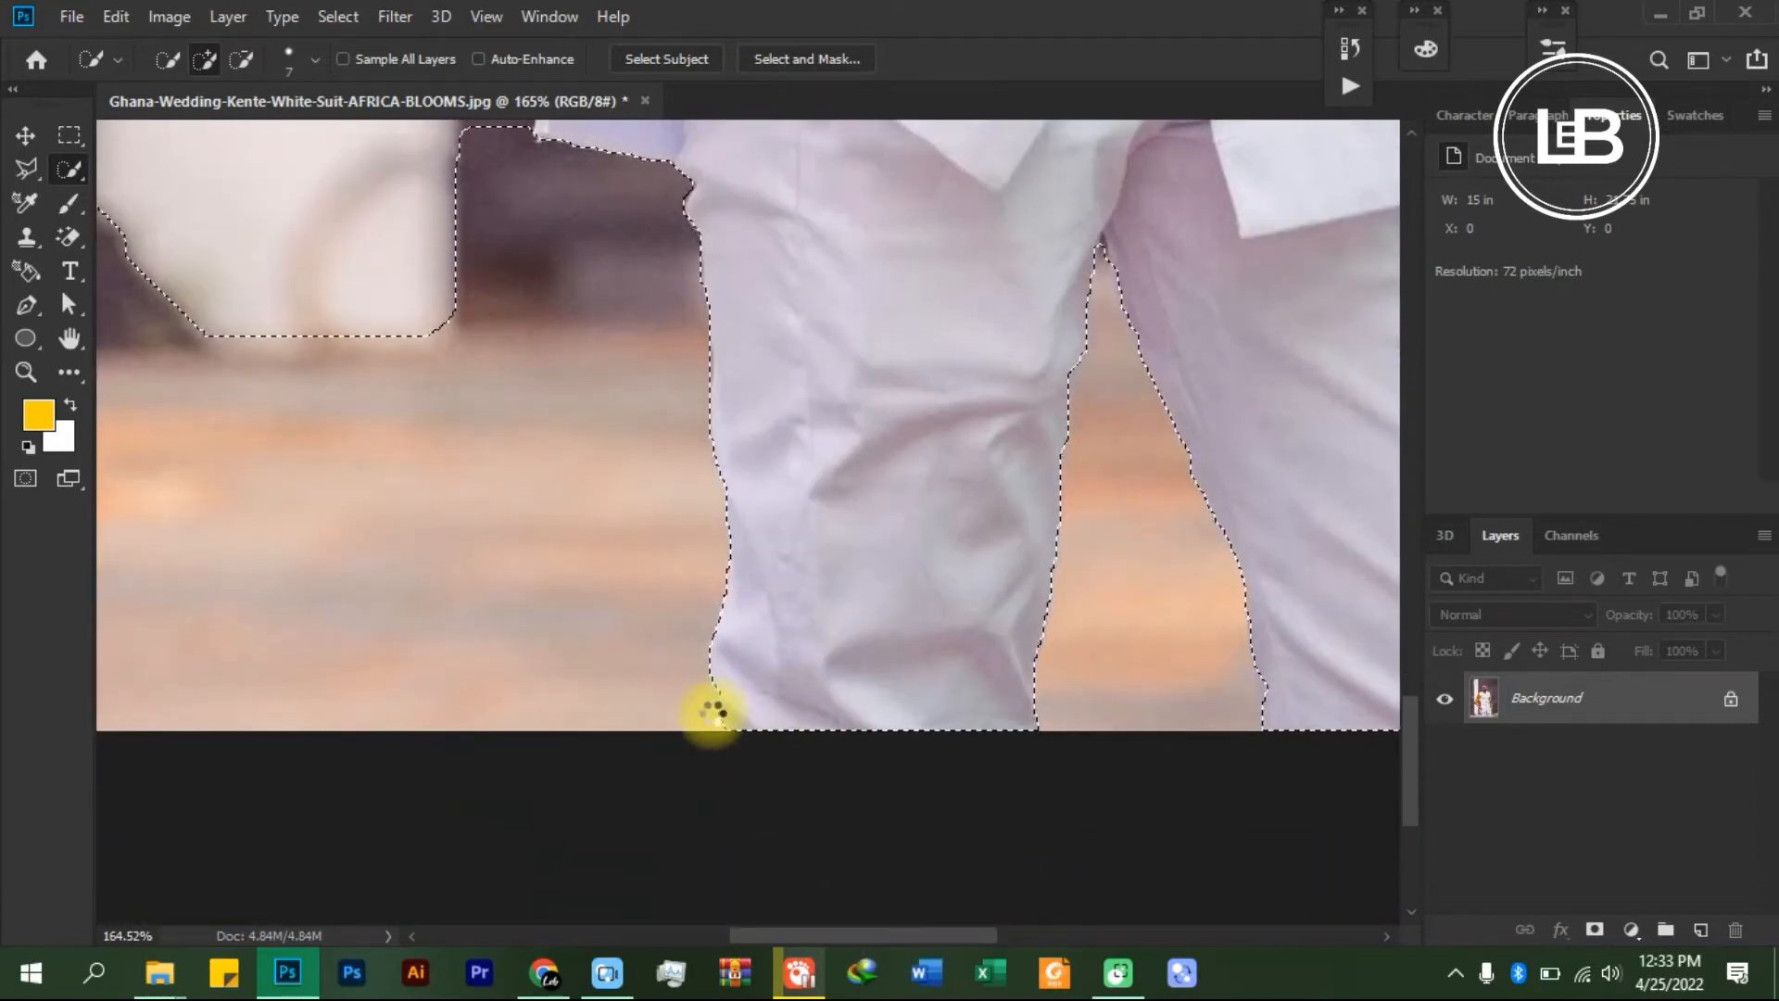
{"action": "left_click", "coordinate": [720, 698]}
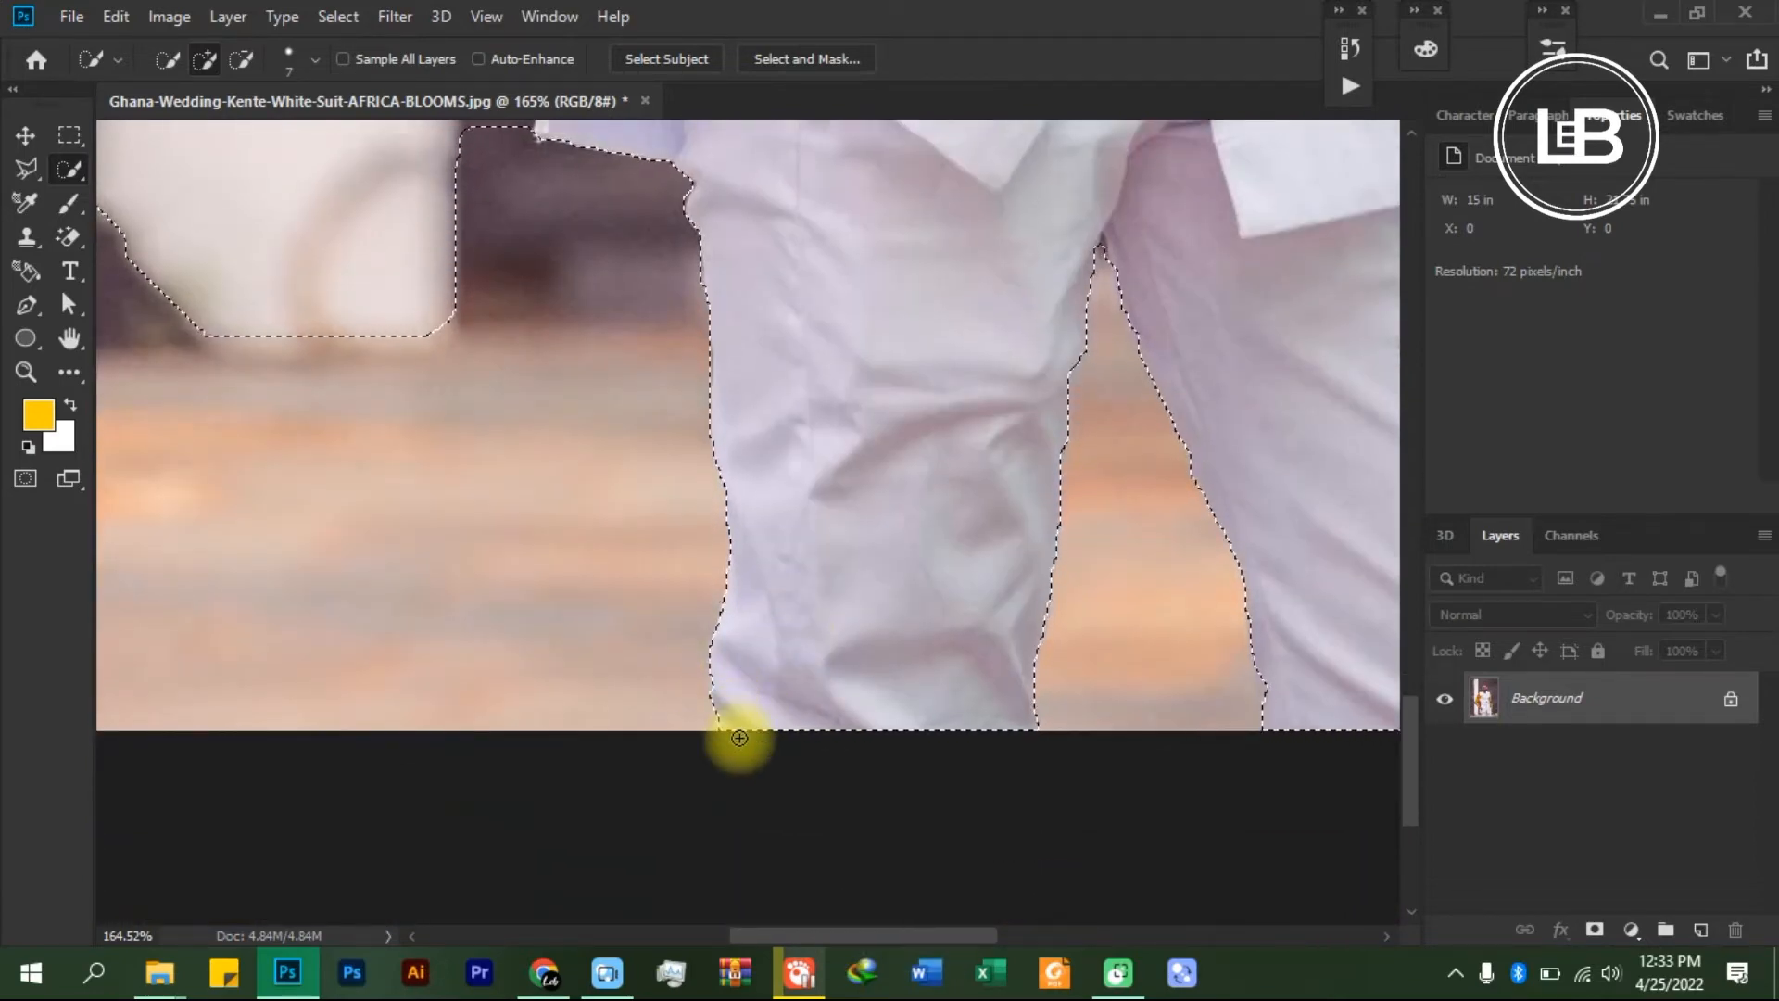
- Subtract the white background column beside the bent arm from the selection, using a 300 px brush
{"action": "scroll", "coordinate": [568, 381], "scroll_direction": "up", "scroll_amount": 3}
{"action": "key", "text": "alt"}
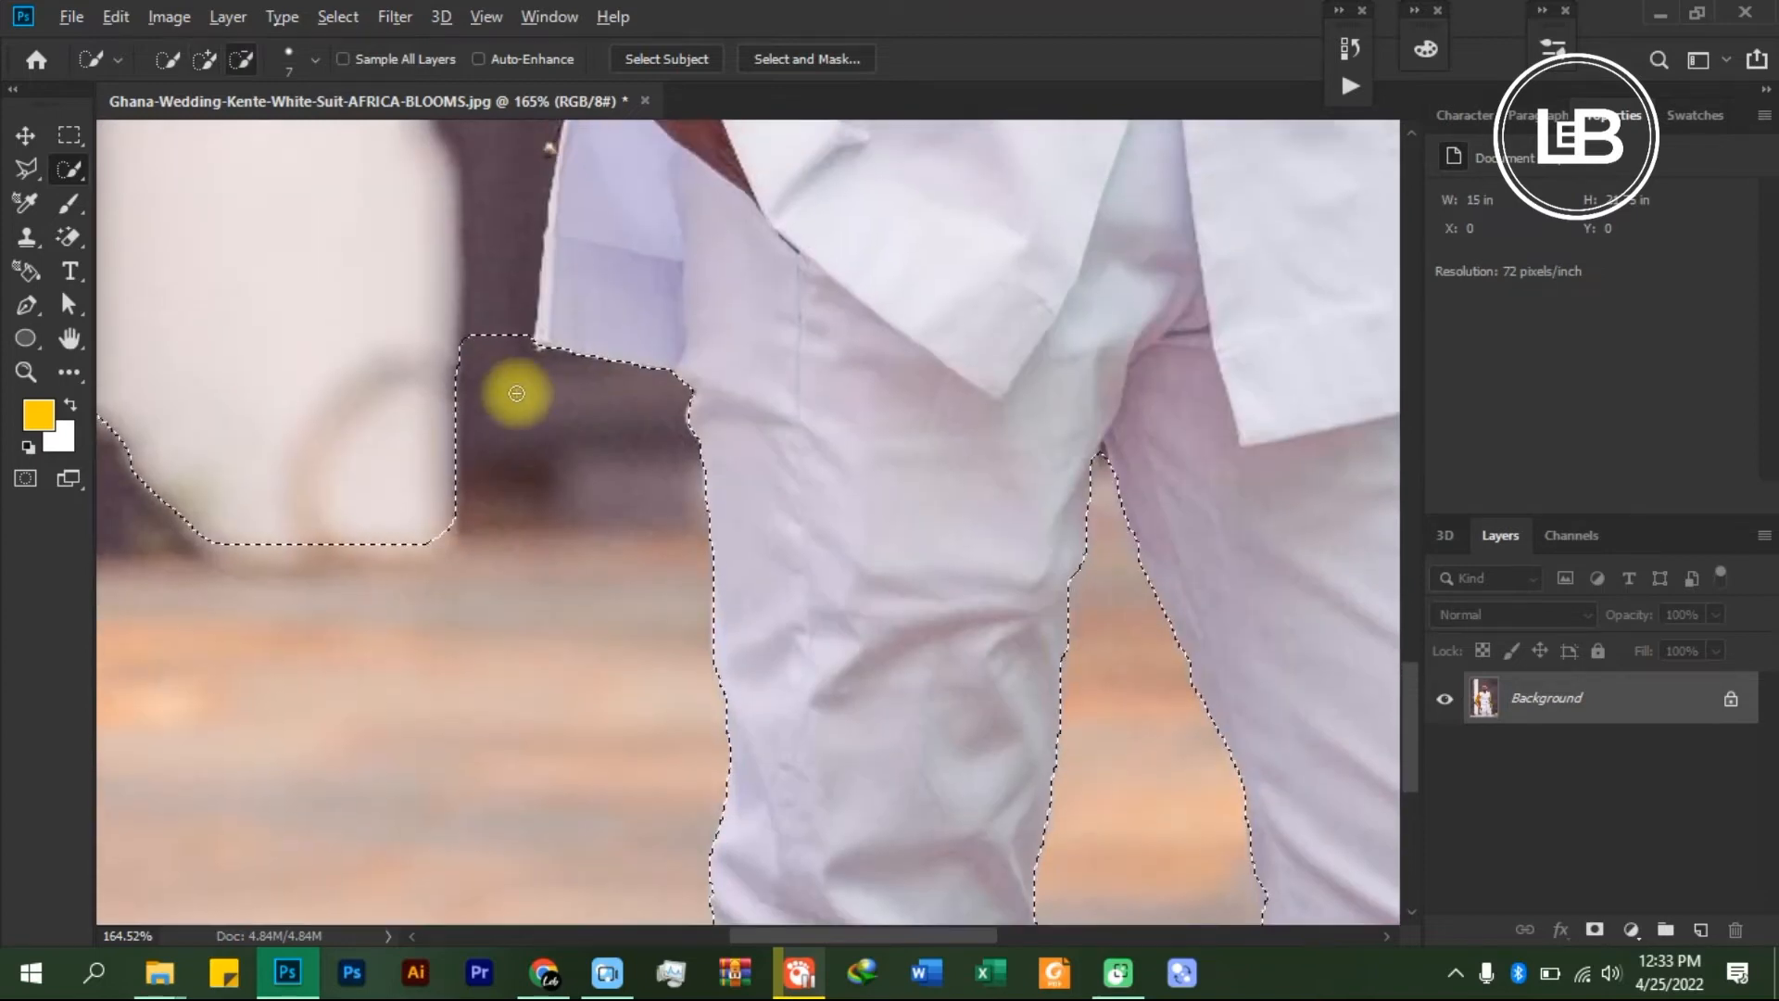
{"action": "scroll", "coordinate": [516, 393], "scroll_direction": "down", "scroll_amount": 5}
{"action": "scroll", "coordinate": [501, 408], "scroll_direction": "up", "scroll_amount": 3}
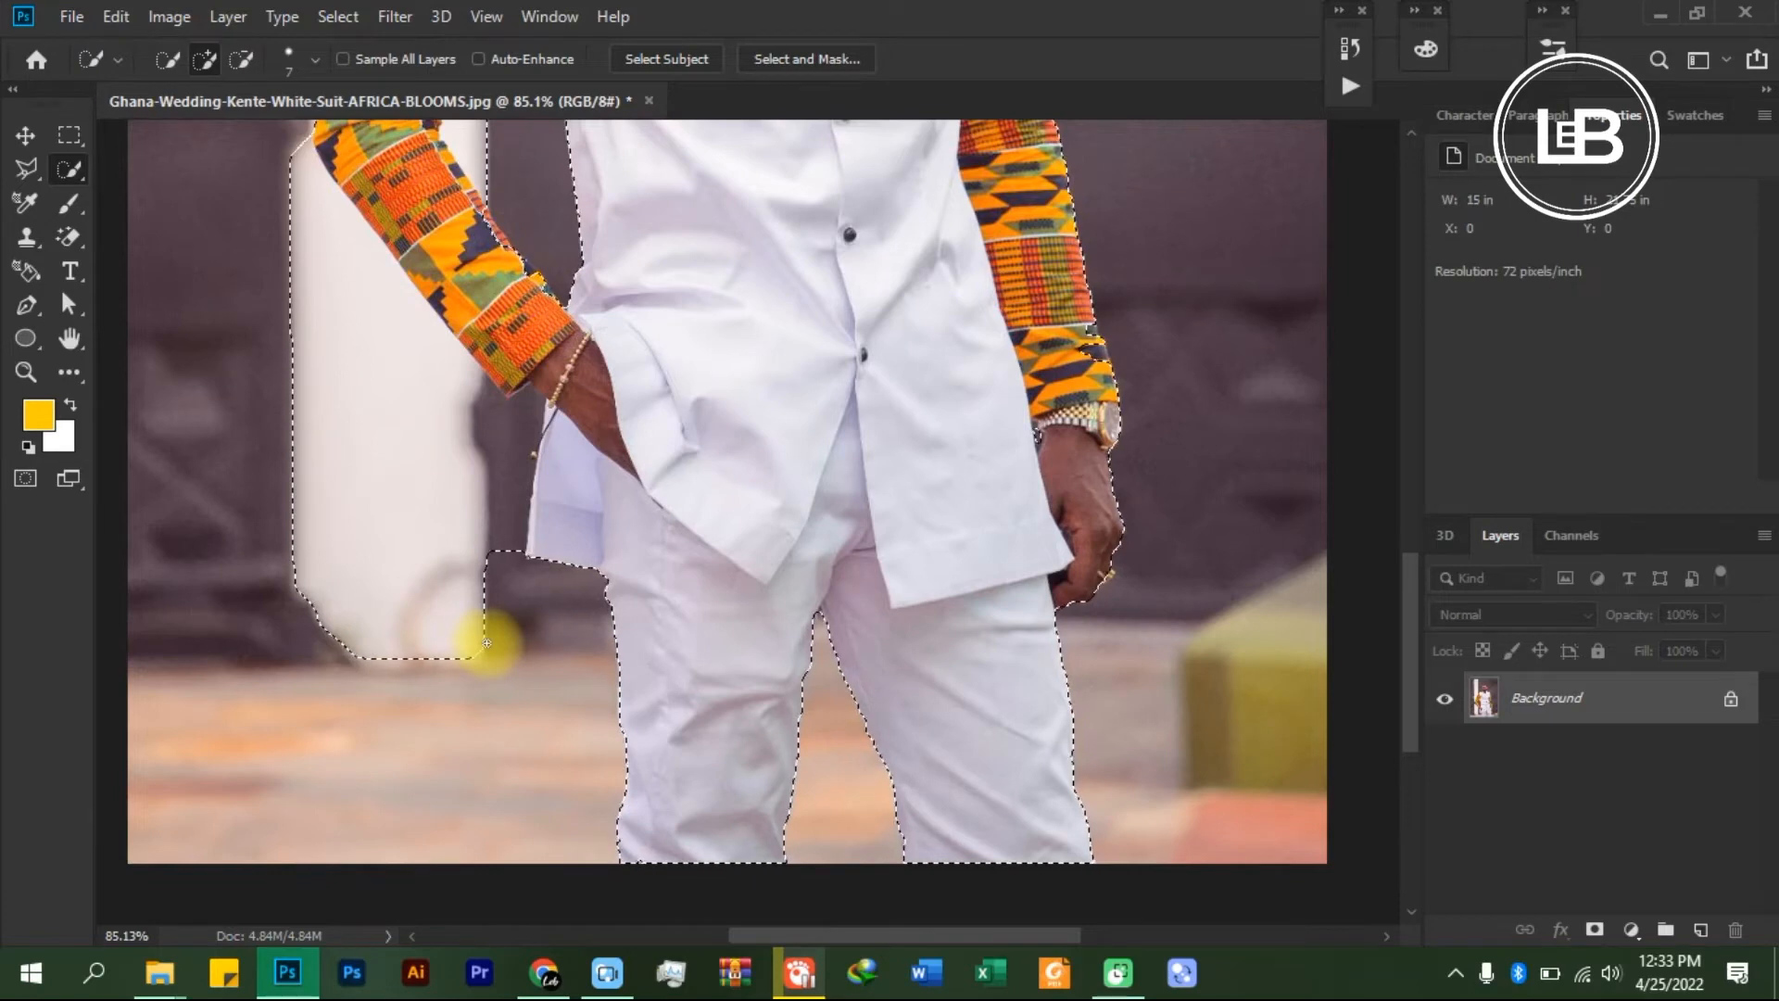
{"action": "key", "text": "bracketright"}
{"action": "key", "text": "bracketright"}
{"action": "key", "text": "bracketright"}
{"action": "key", "text": "bracketright"}
{"action": "key", "text": "bracketright"}
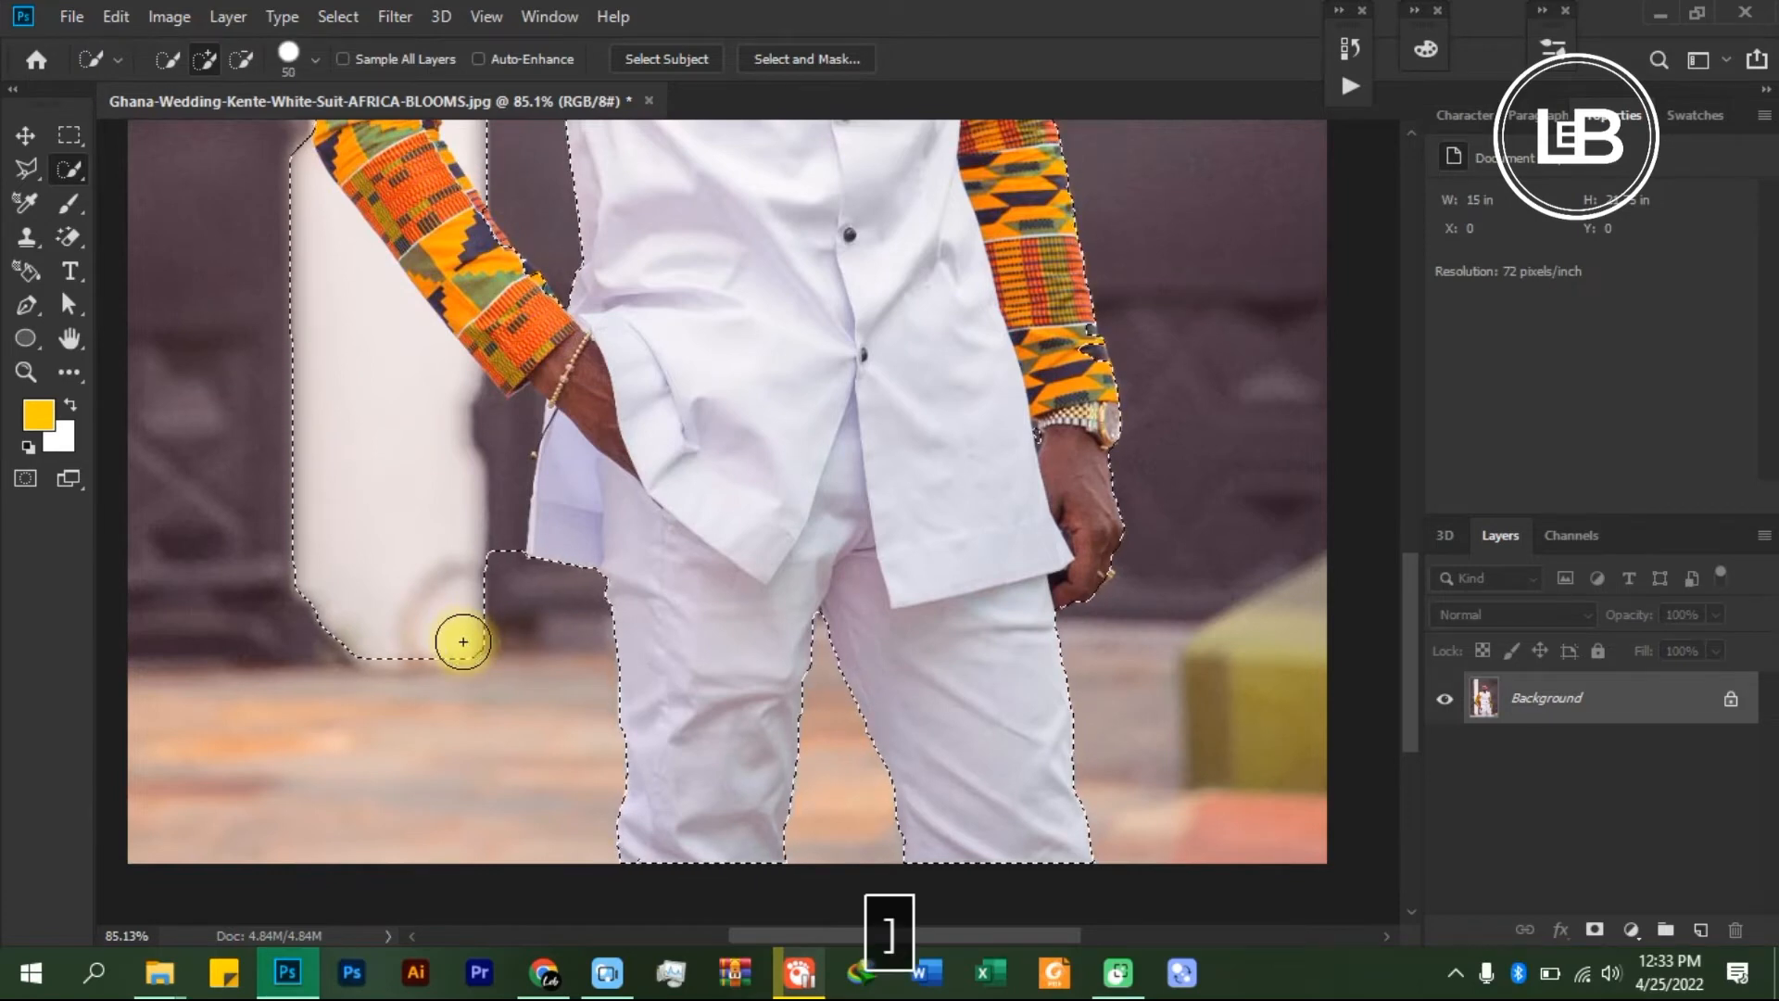
{"action": "key", "text": "bracketright"}
{"action": "key", "text": "bracketright"}
{"action": "key", "text": "bracketright"}
{"action": "key", "text": "bracketright"}
{"action": "key", "text": "bracketright"}
{"action": "key", "text": "bracketright"}
{"action": "key", "text": "bracketright"}
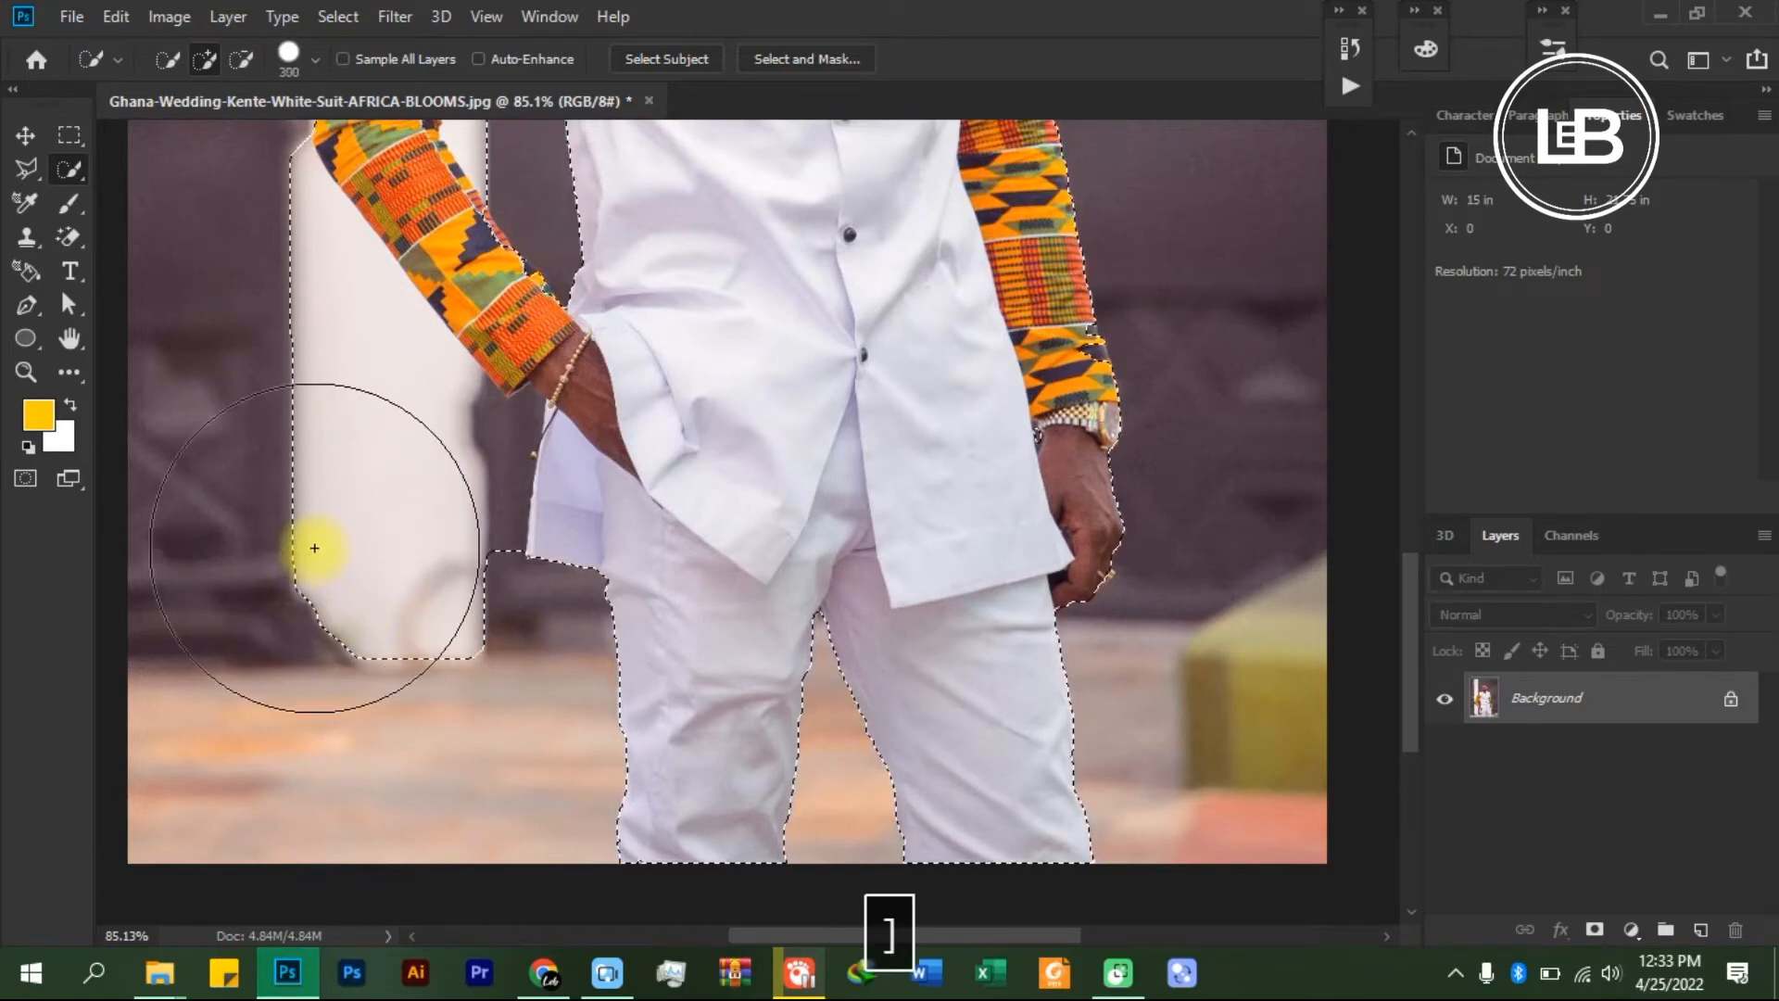
{"action": "mouse_move", "coordinate": [309, 544]}
{"action": "left_mouse_down"}
{"action": "mouse_move", "coordinate": [302, 508]}
{"action": "mouse_move", "coordinate": [365, 691]}
{"action": "left_mouse_up"}
{"action": "scroll", "coordinate": [353, 596], "scroll_direction": "up", "scroll_amount": 4}
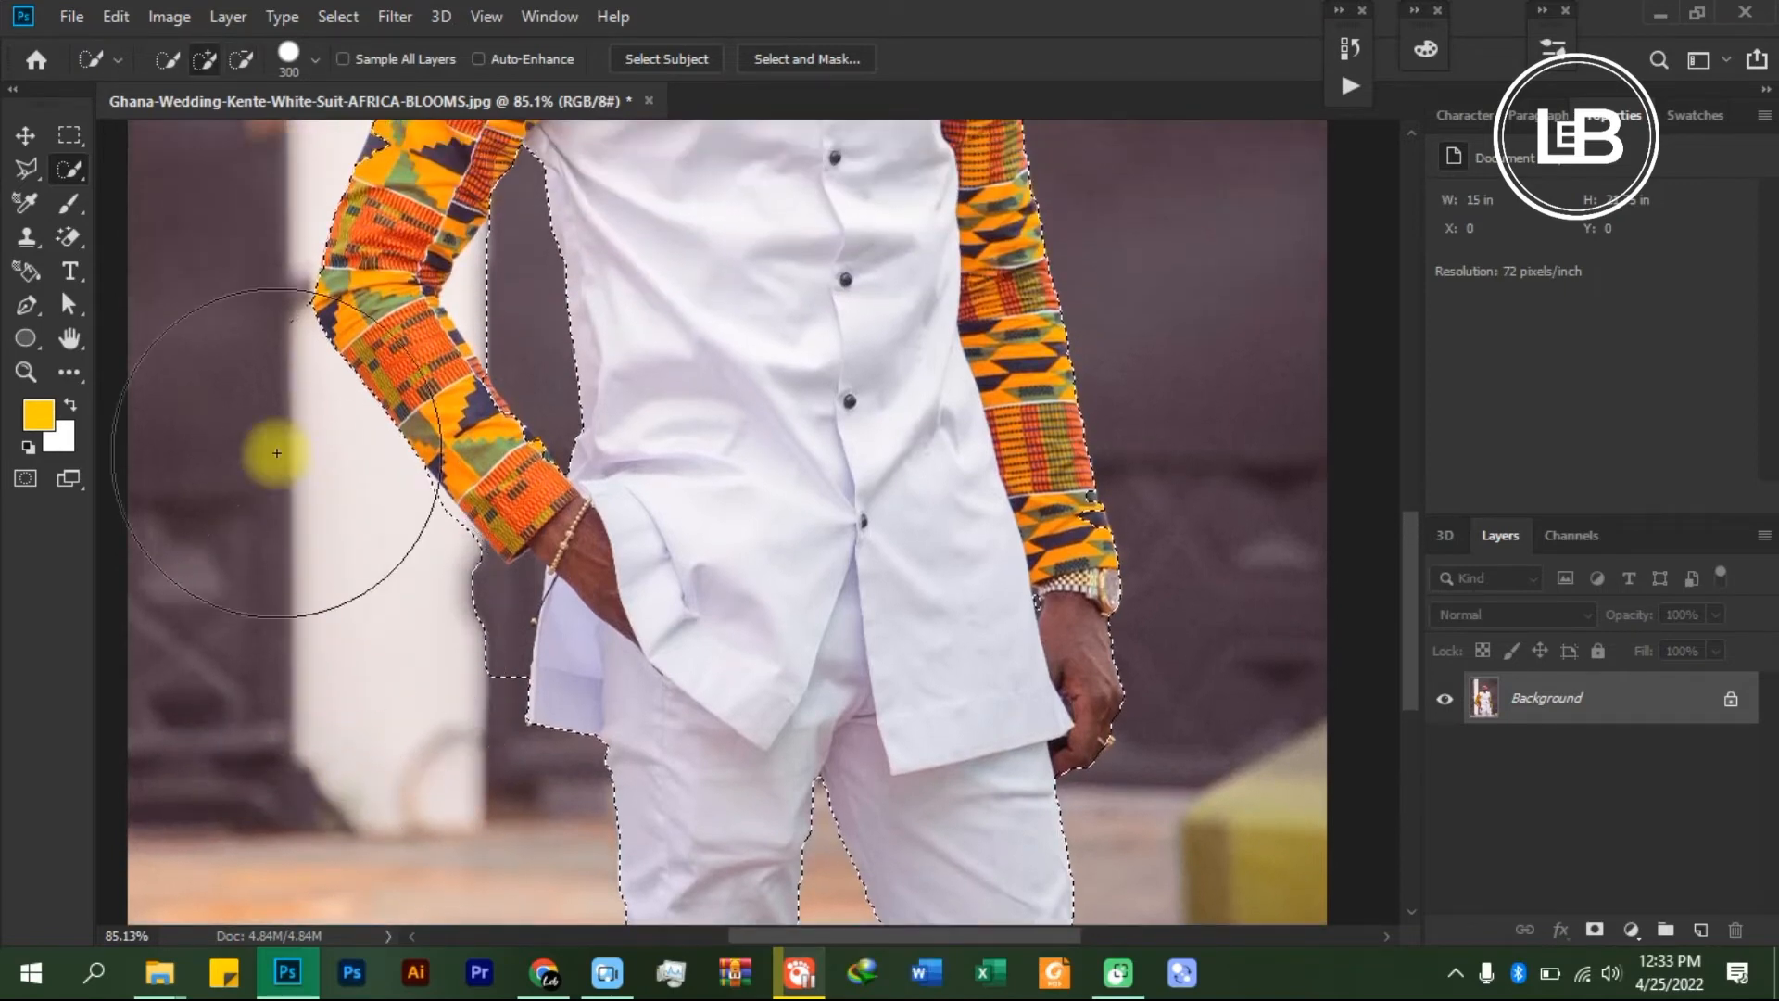
{"action": "left_click_drag", "start_coordinate": [158, 380], "coordinate": [170, 467]}
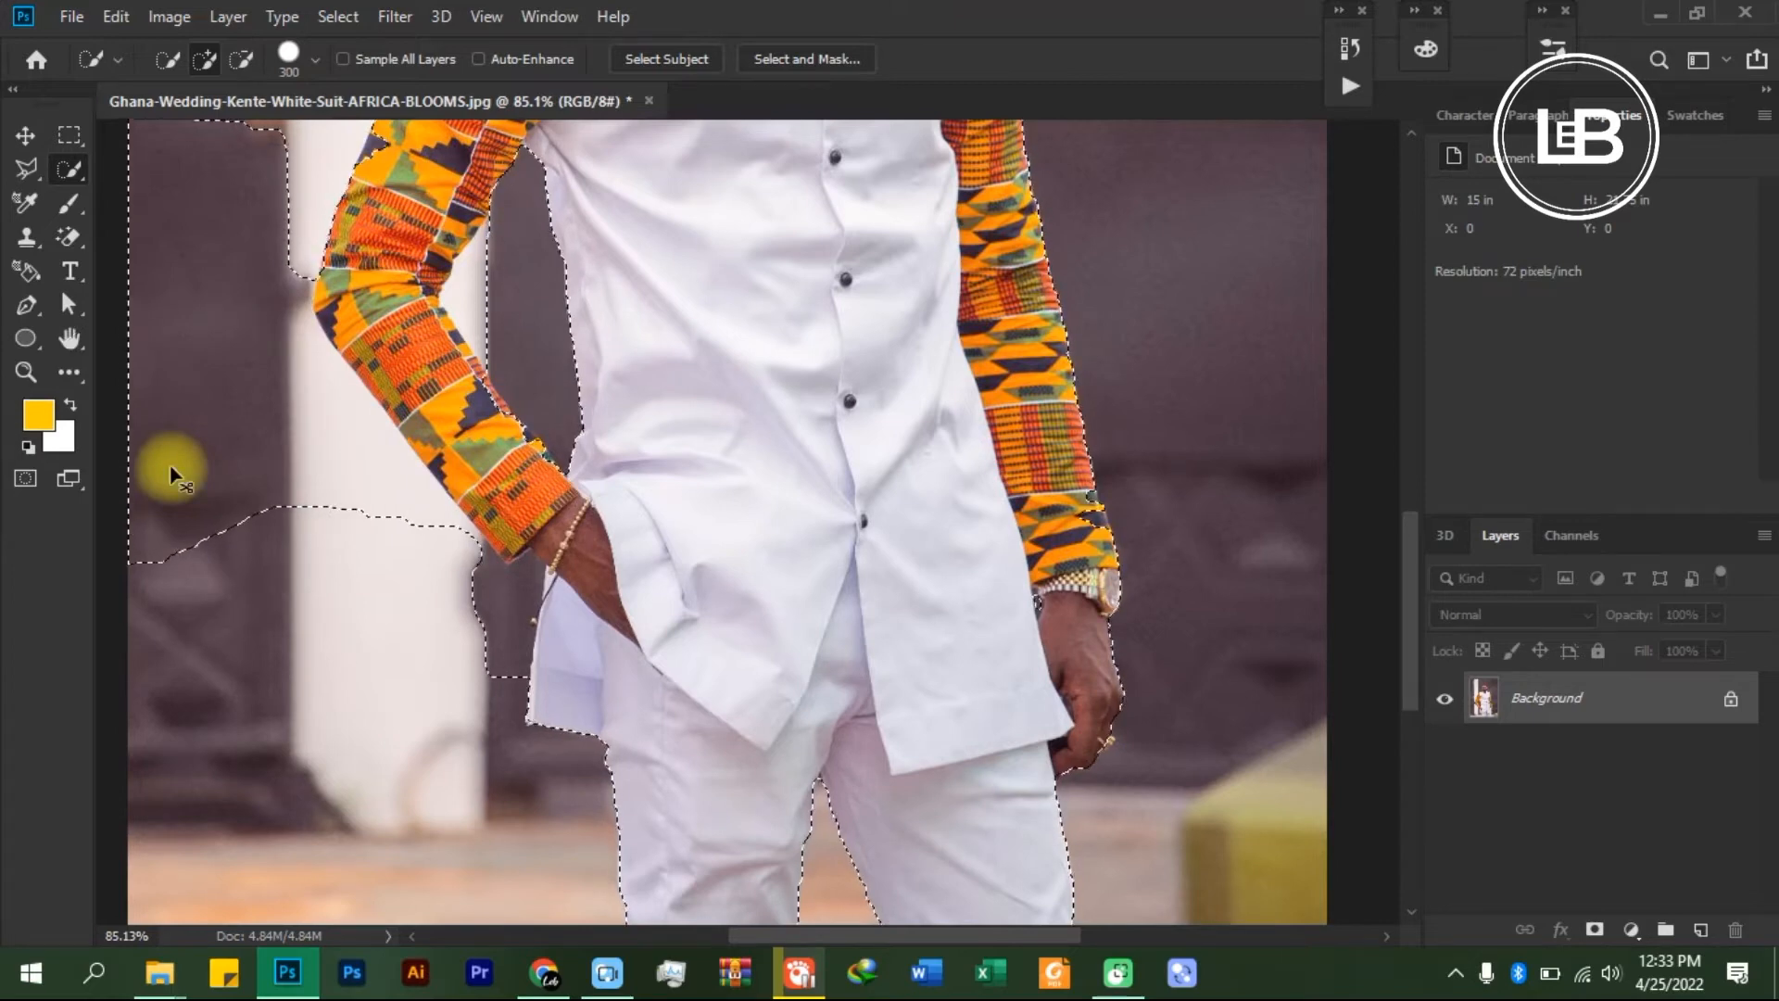
{"action": "key", "text": "ctrl+z"}
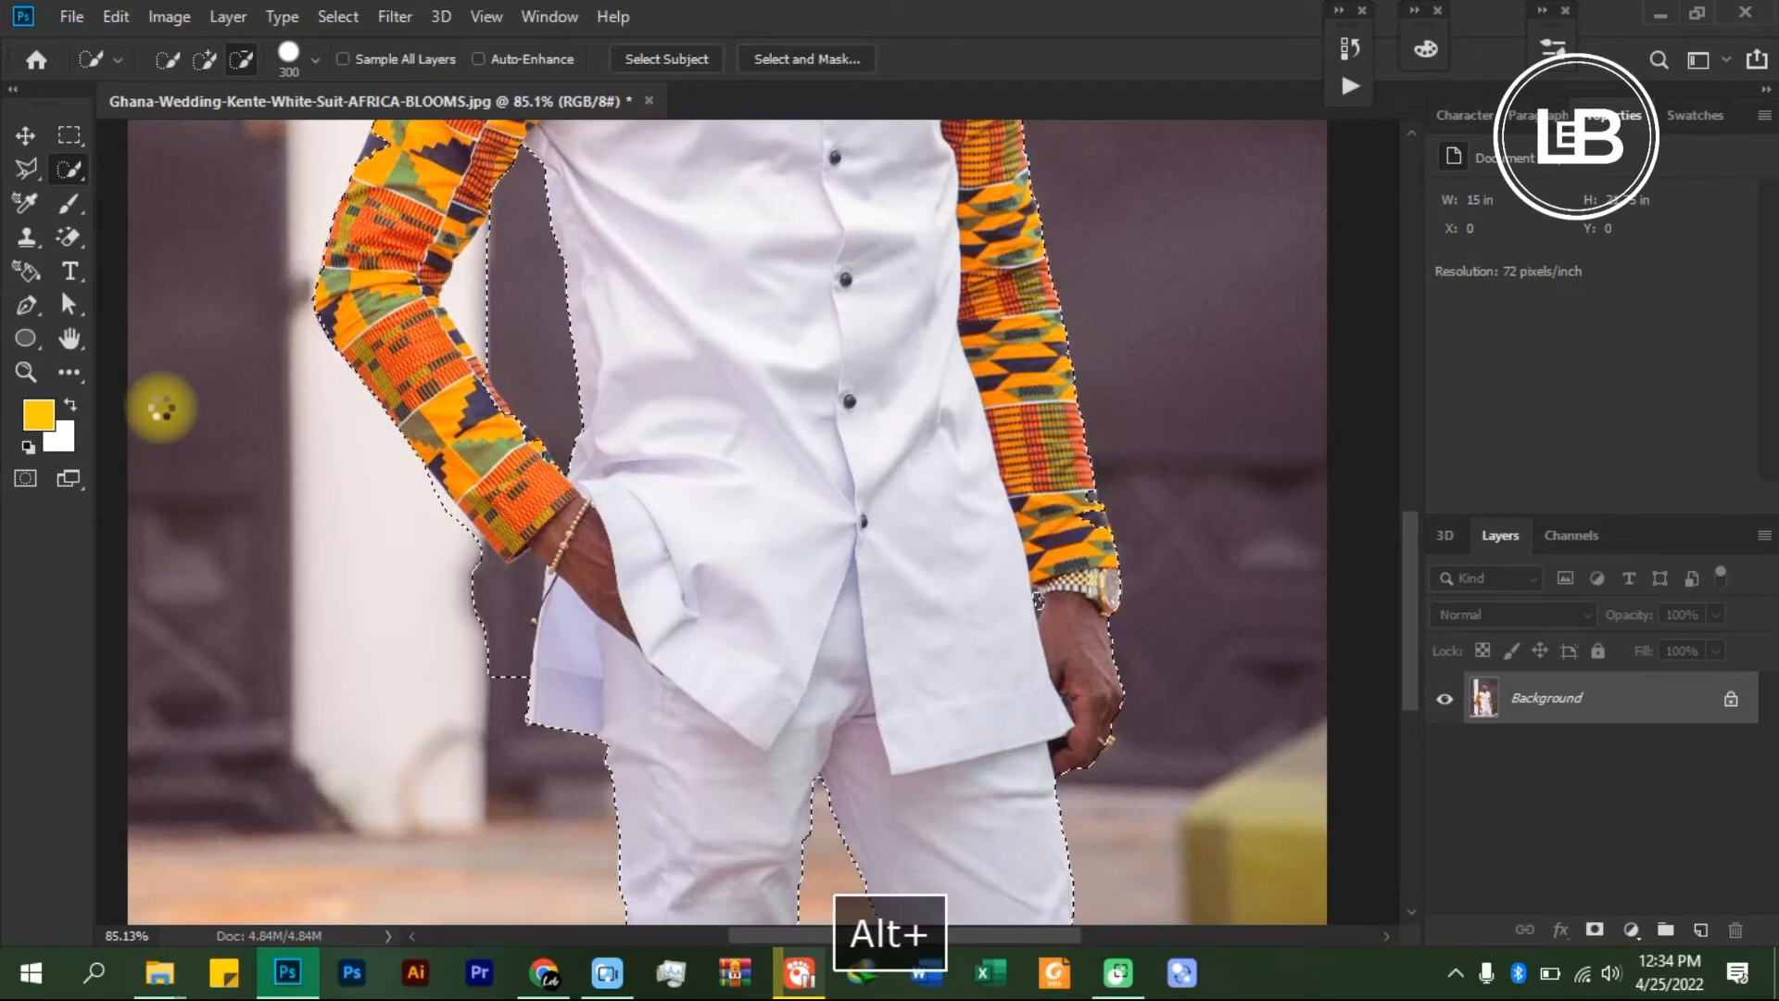
- Subtract the dark background below the bent arm's cuff from the selection, using a 30 px brush
{"action": "scroll", "coordinate": [524, 655], "scroll_direction": "up", "scroll_amount": 5}
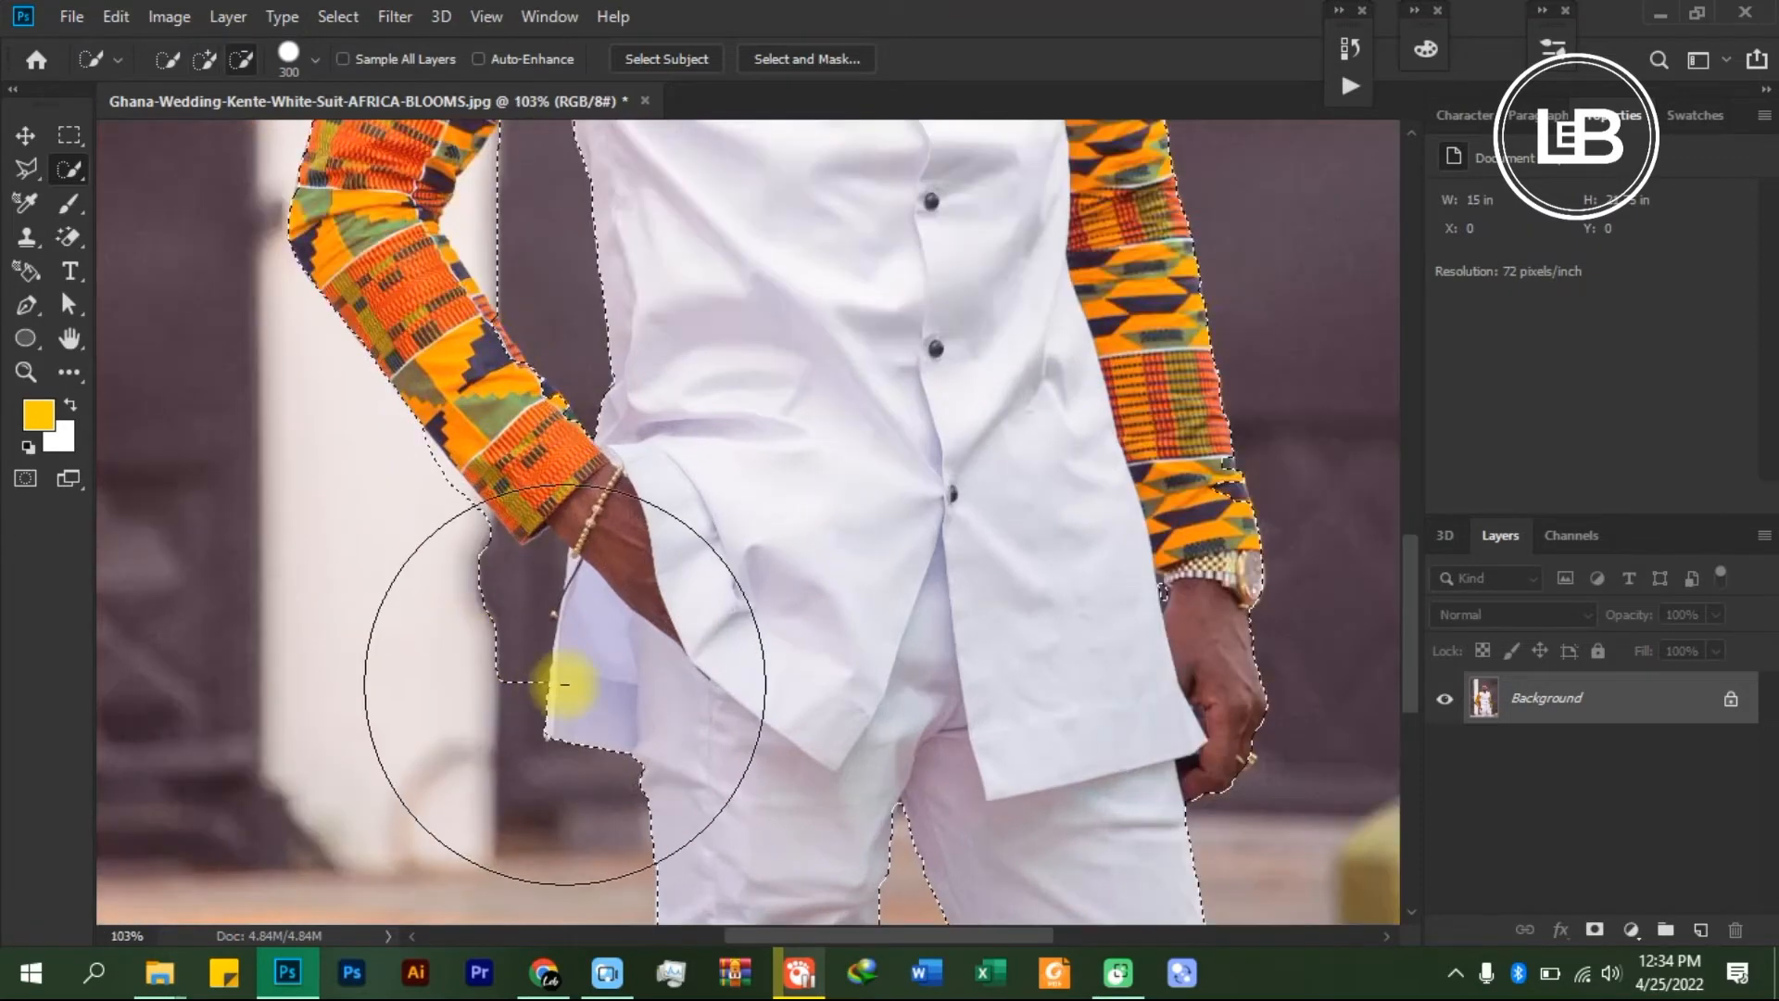
{"action": "scroll", "coordinate": [489, 524], "scroll_direction": "up", "scroll_amount": 1}
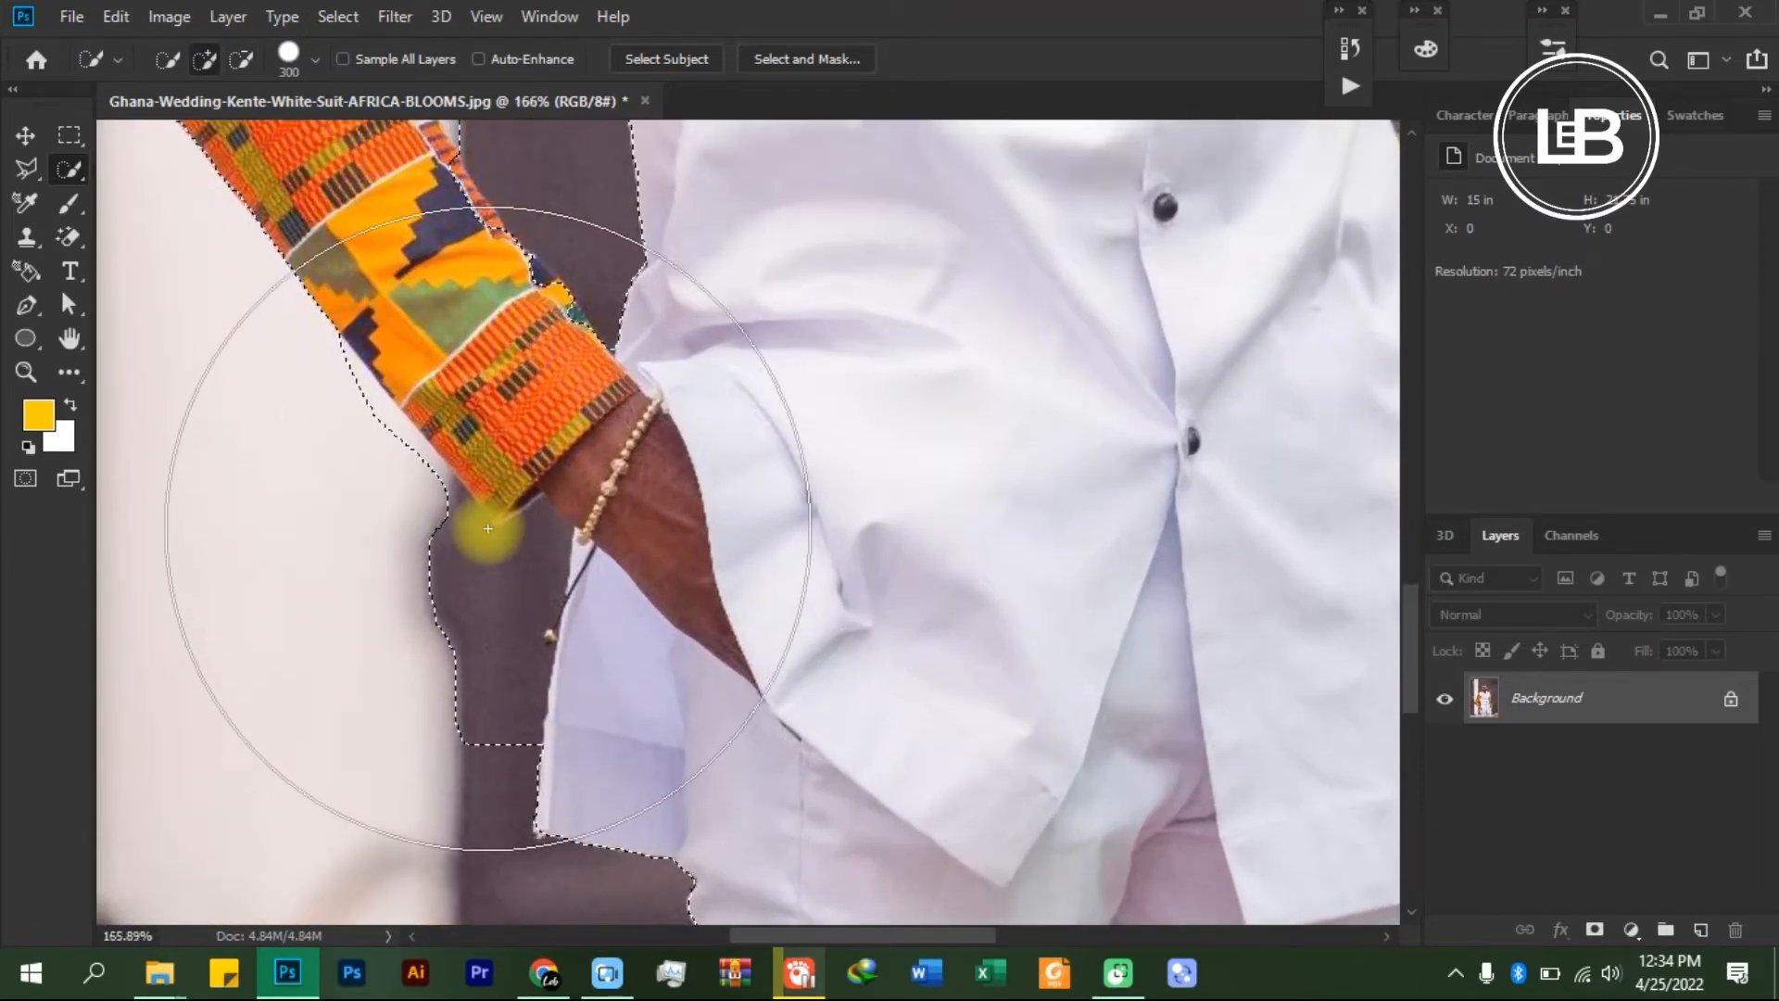
{"action": "key", "text": "bracketleft"}
{"action": "key", "text": "bracketleft"}
{"action": "key", "text": "bracketleft"}
{"action": "key", "text": "bracketleft"}
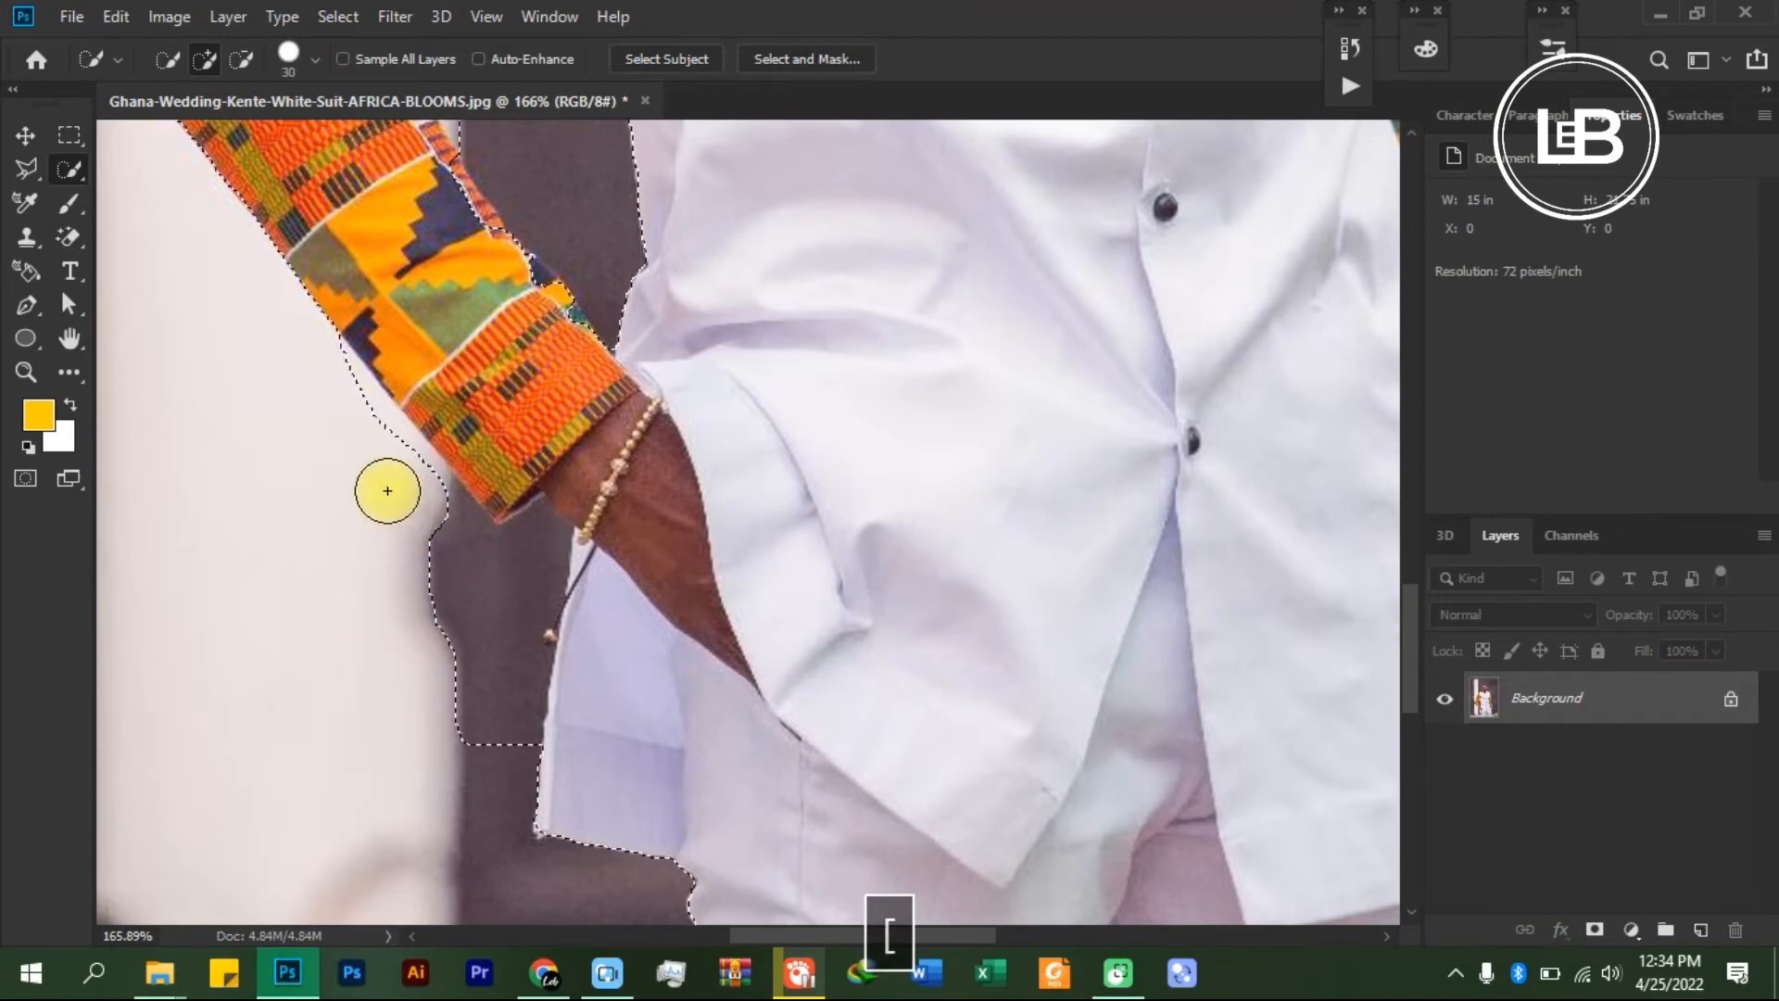
{"action": "key", "text": "alt"}
{"action": "left_click_drag", "start_coordinate": [425, 501], "coordinate": [464, 608]}
- With a 9 px brush, subtract the background below the cuff and wrist, plus the white sliver along the outer forearm sleeve
{"action": "key", "text": "bracketleft"}
{"action": "key", "text": "bracketleft"}
{"action": "key", "text": "bracketleft"}
{"action": "key", "text": "bracketleft"}
{"action": "key", "text": "bracketleft"}
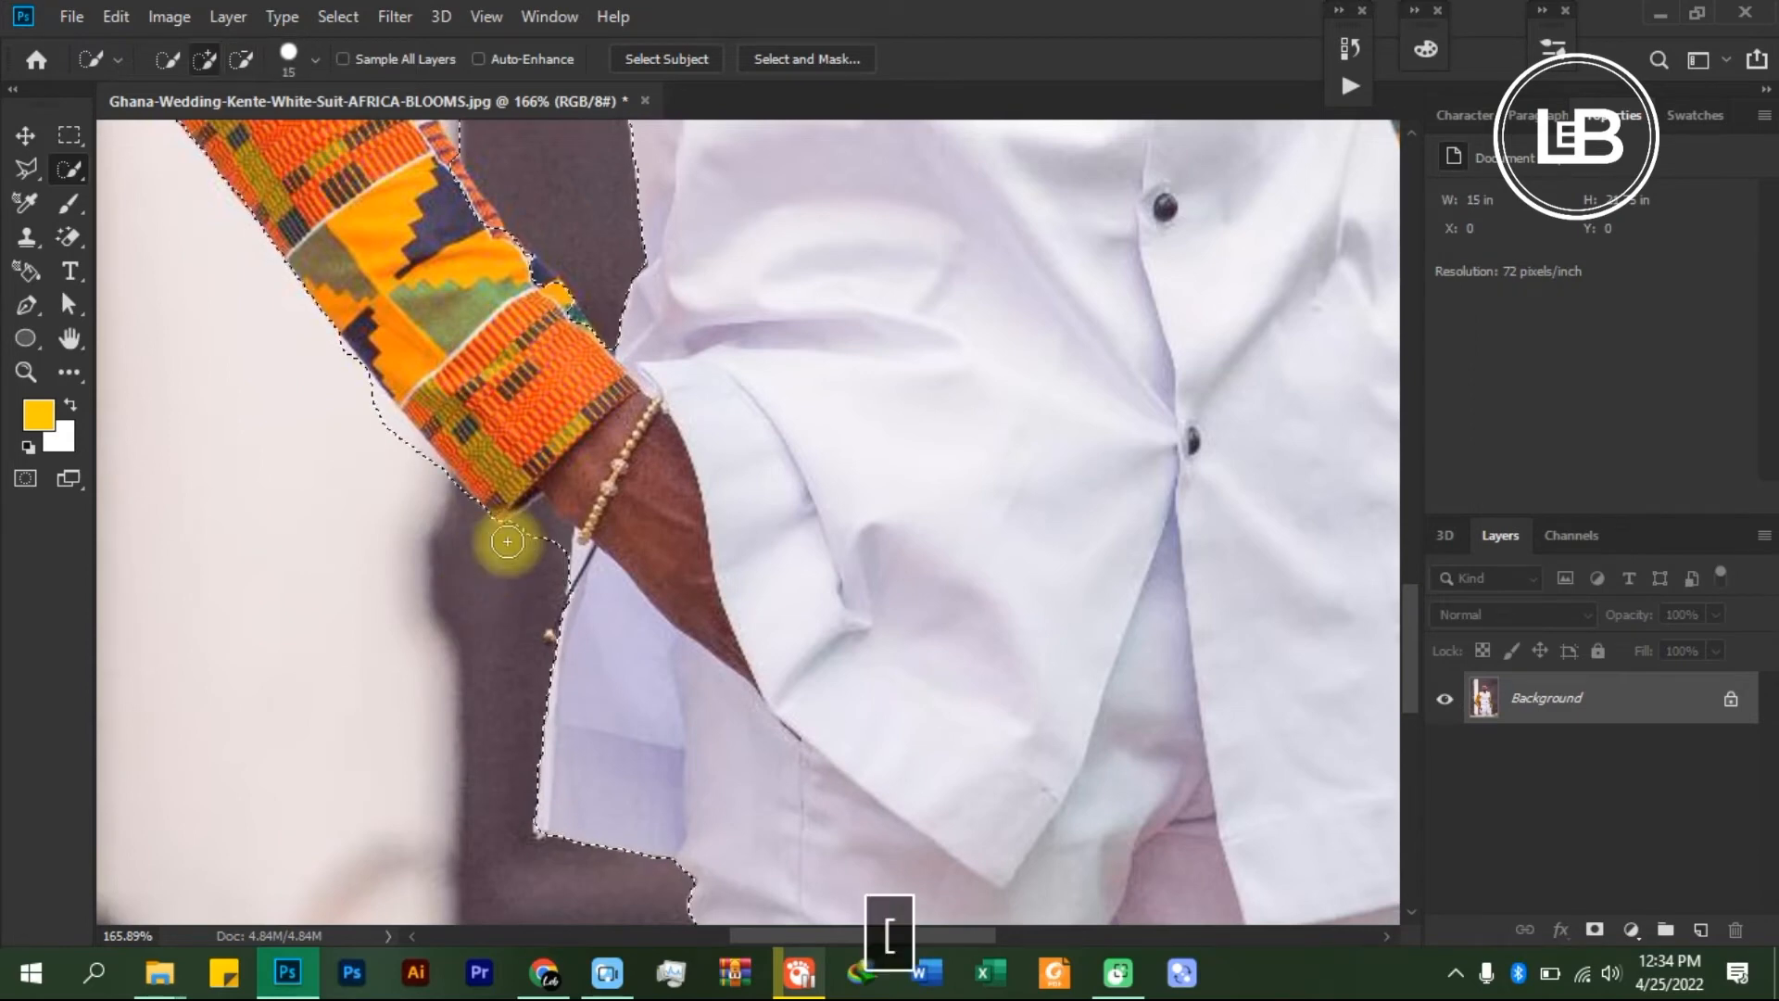
{"action": "key", "text": "alt"}
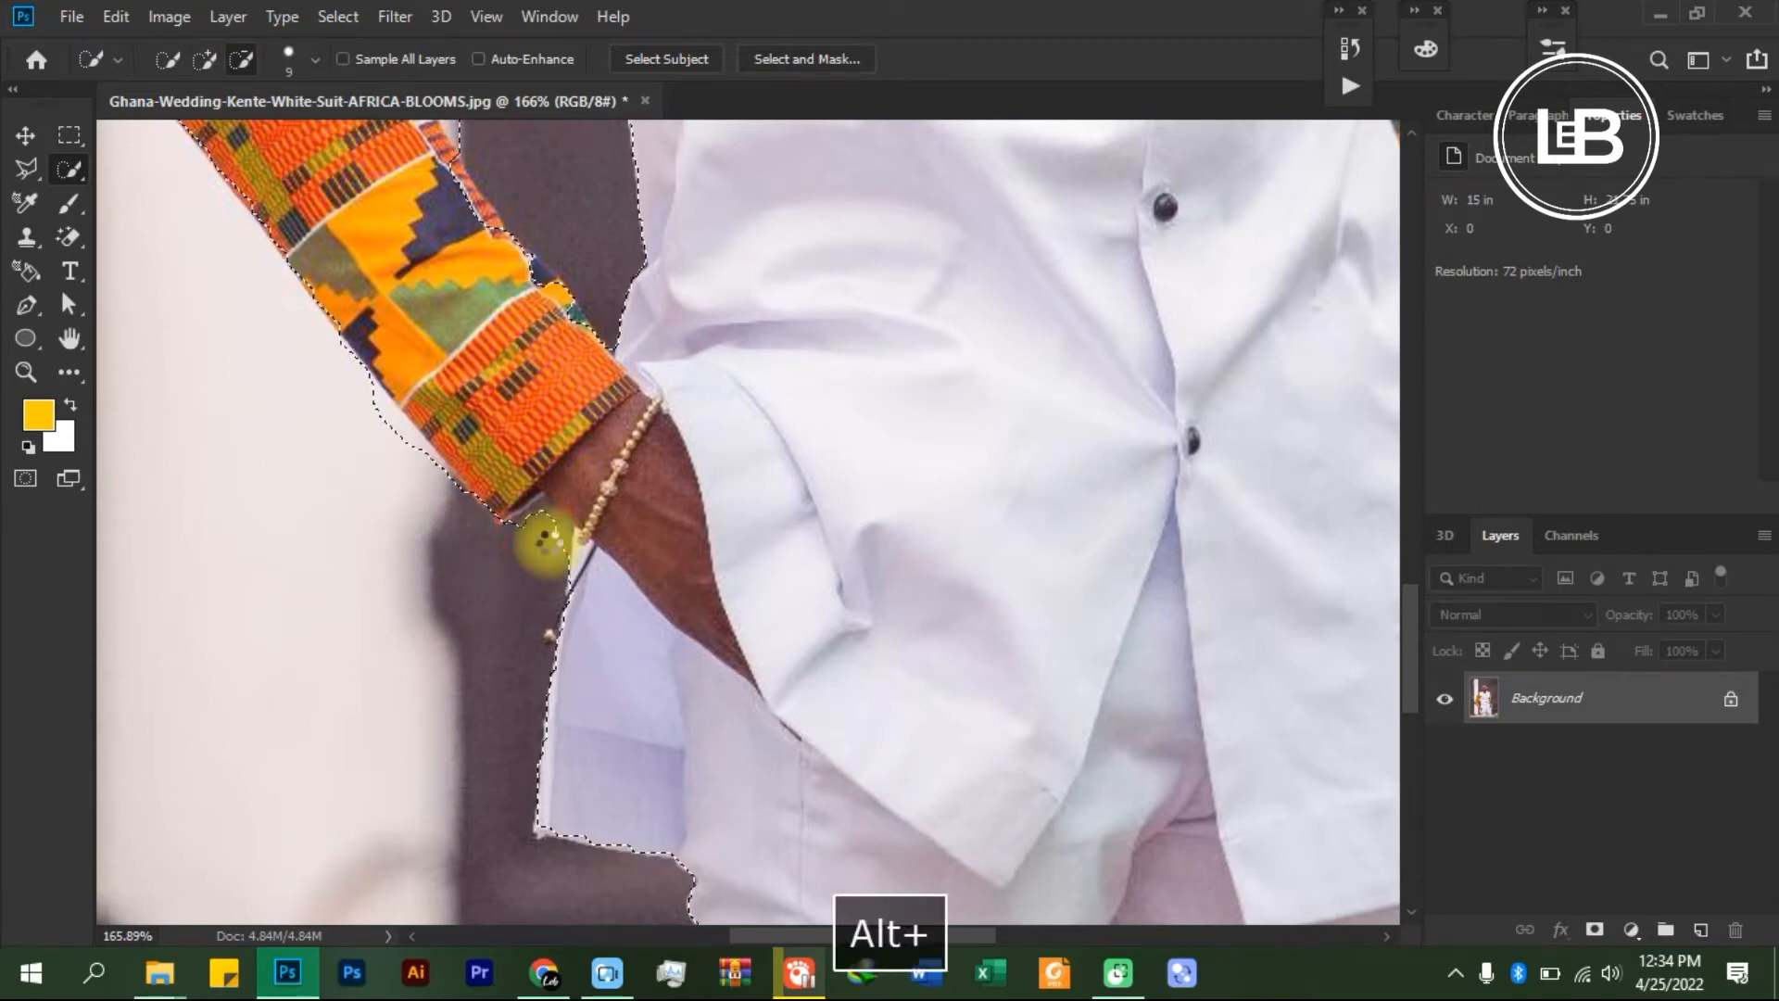
{"action": "left_click", "coordinate": [549, 541], "text": "alt"}
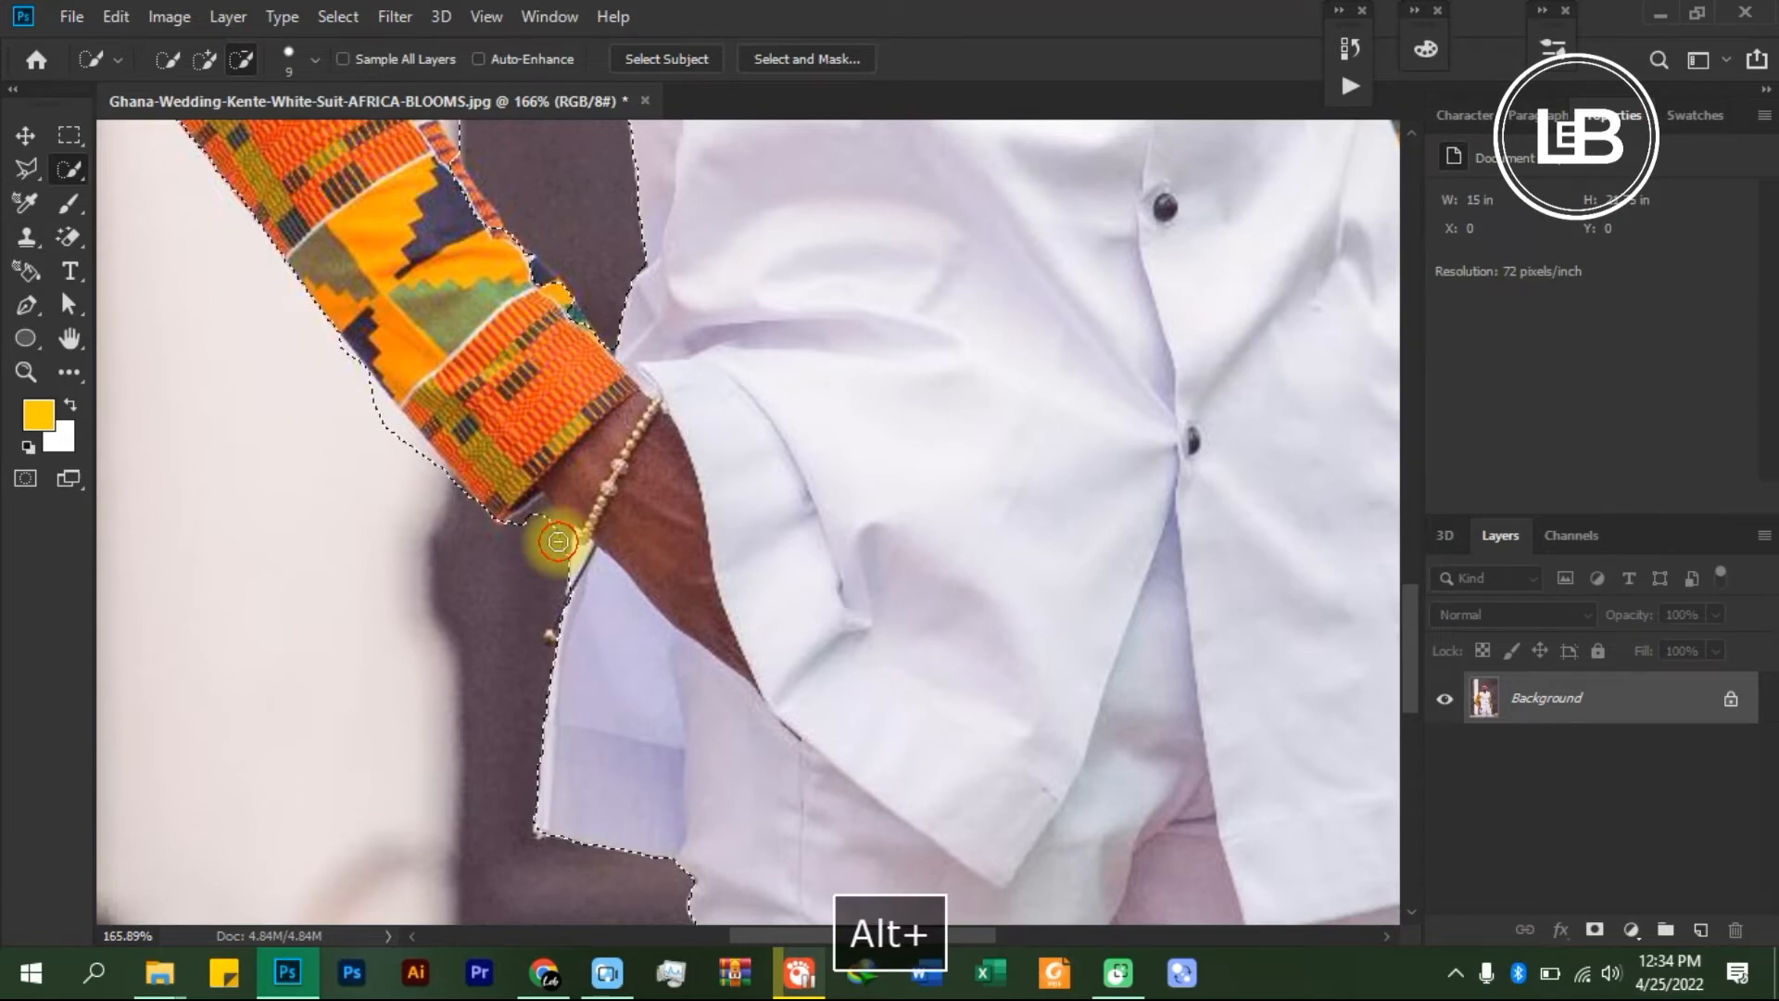
{"action": "left_click", "coordinate": [548, 516], "text": "alt"}
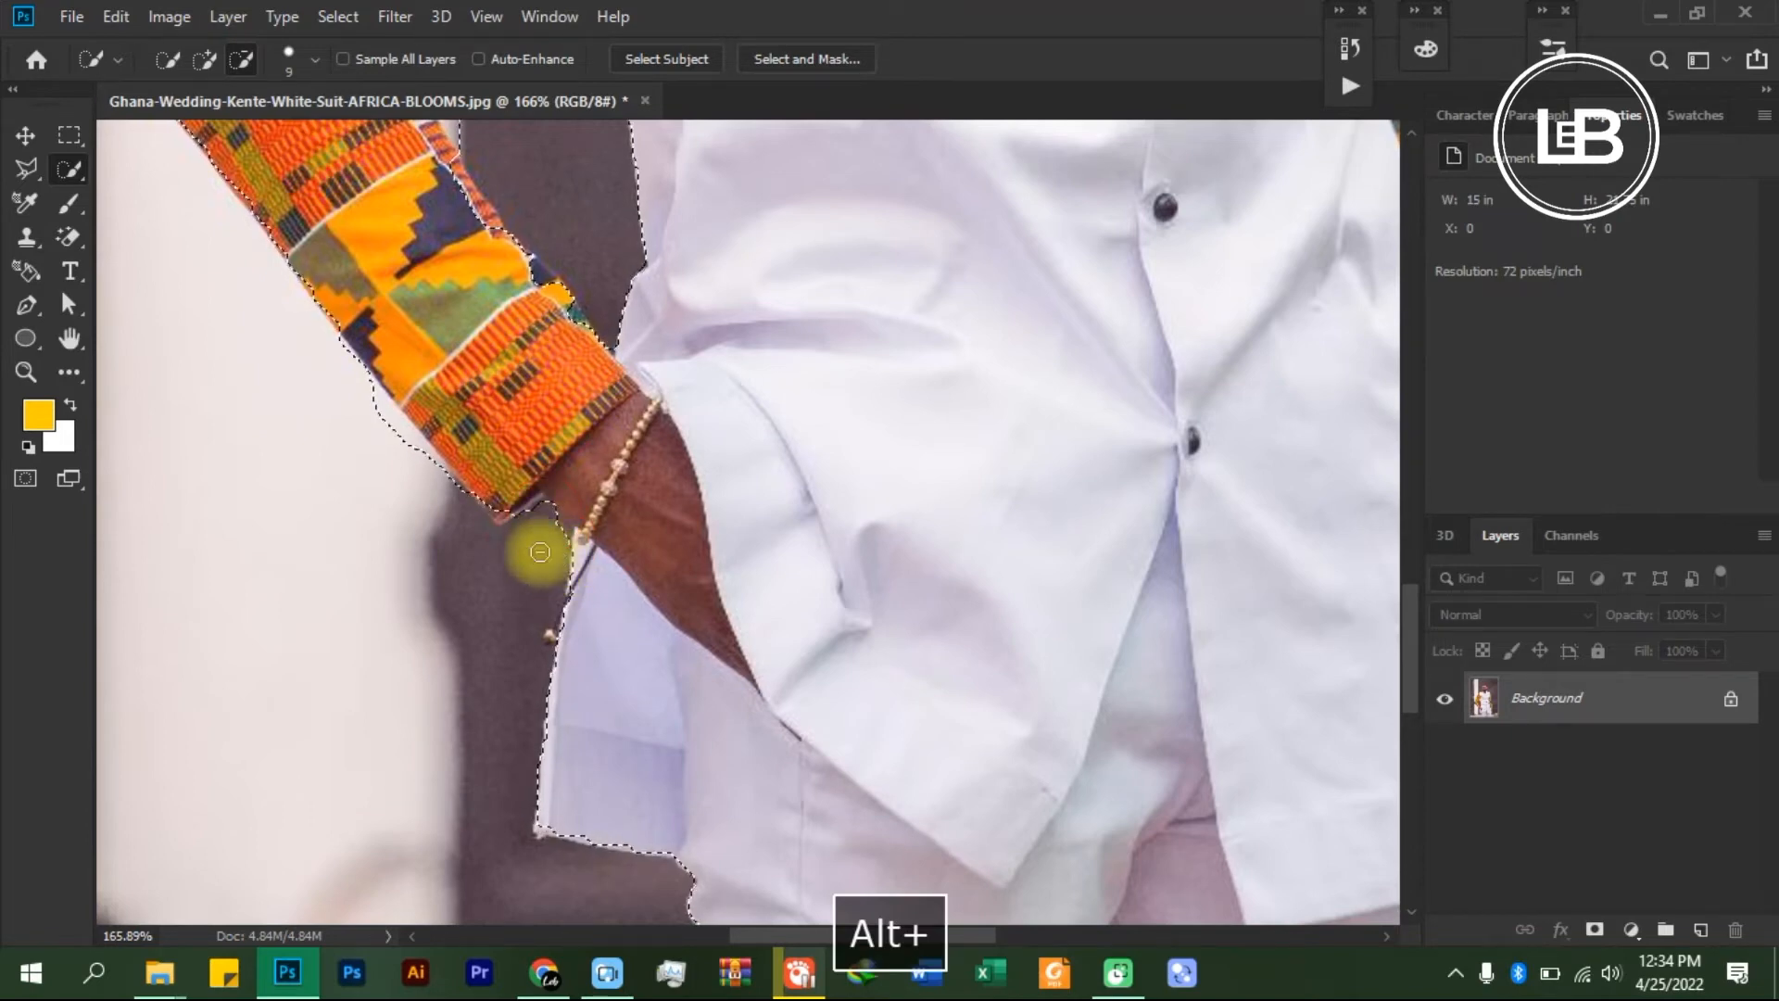
{"action": "key", "text": "alt"}
{"action": "mouse_move", "coordinate": [371, 410]}
{"action": "left_mouse_down"}
{"action": "mouse_move", "coordinate": [365, 386]}
{"action": "mouse_move", "coordinate": [471, 501]}
{"action": "left_mouse_up"}
- Subtract the white background strip inside the bent elbow from the selection, up to the sleeve's inner edge
{"action": "scroll", "coordinate": [471, 500], "scroll_direction": "up", "scroll_amount": 10}
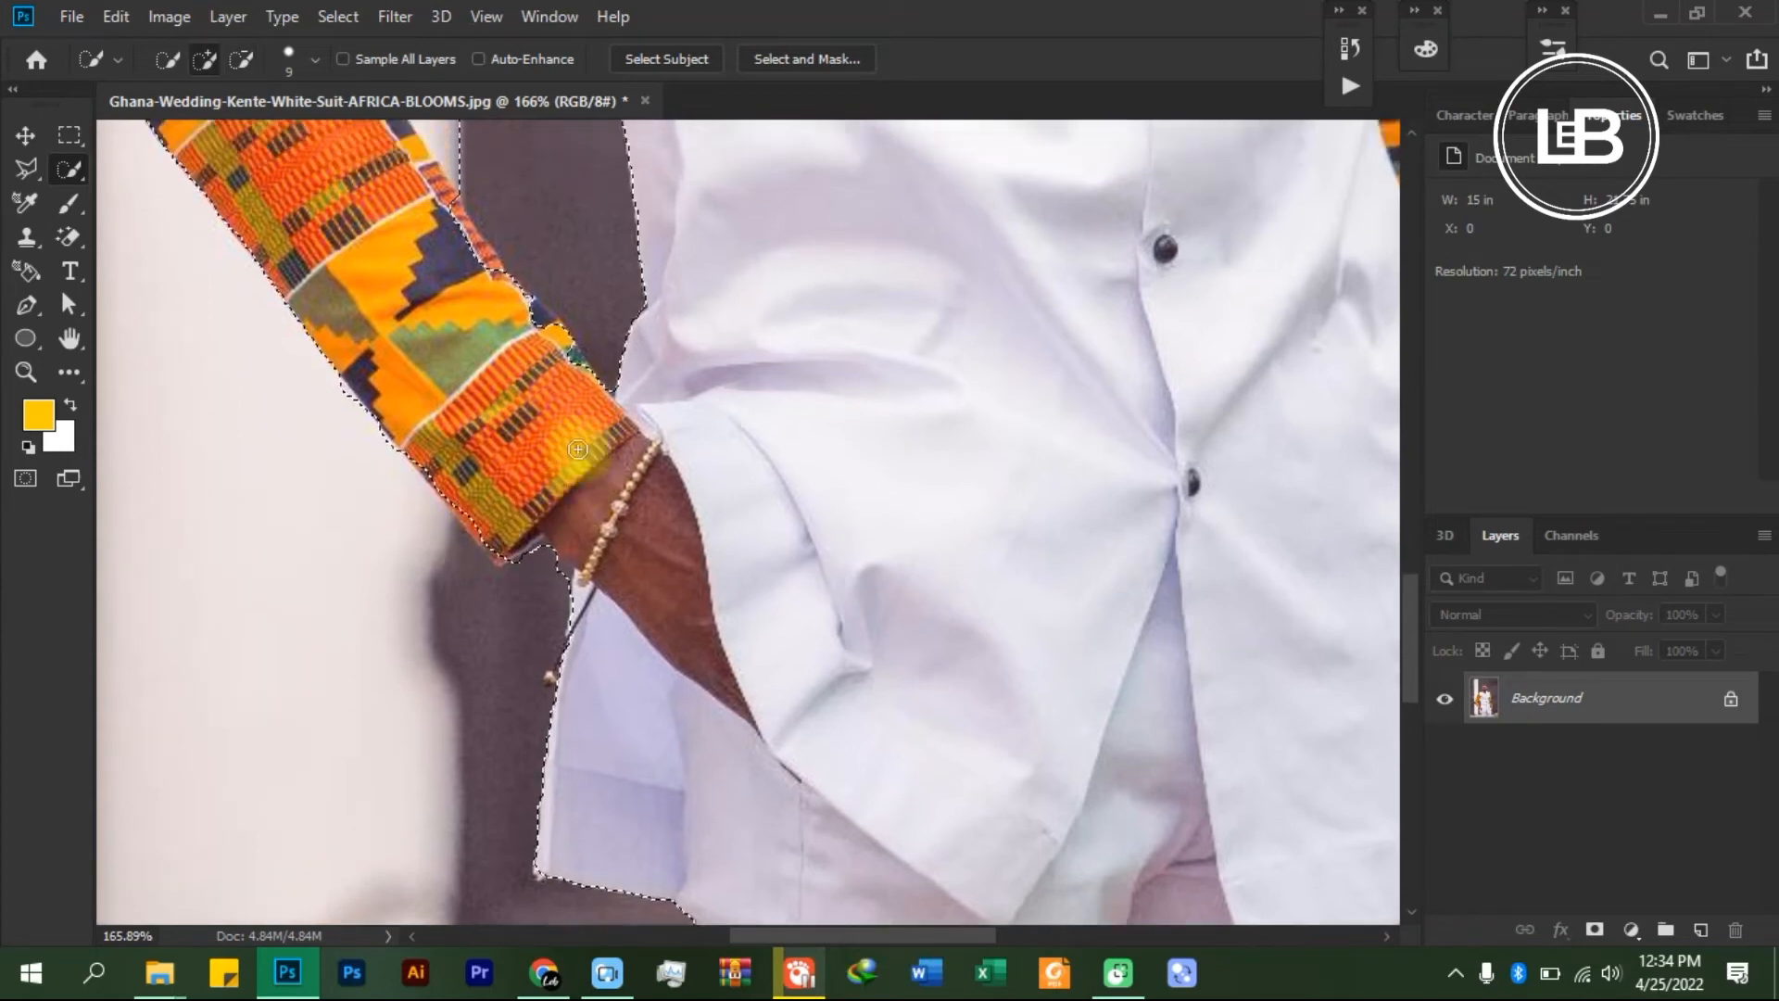
{"action": "scroll", "coordinate": [507, 345], "scroll_direction": "up", "scroll_amount": 2}
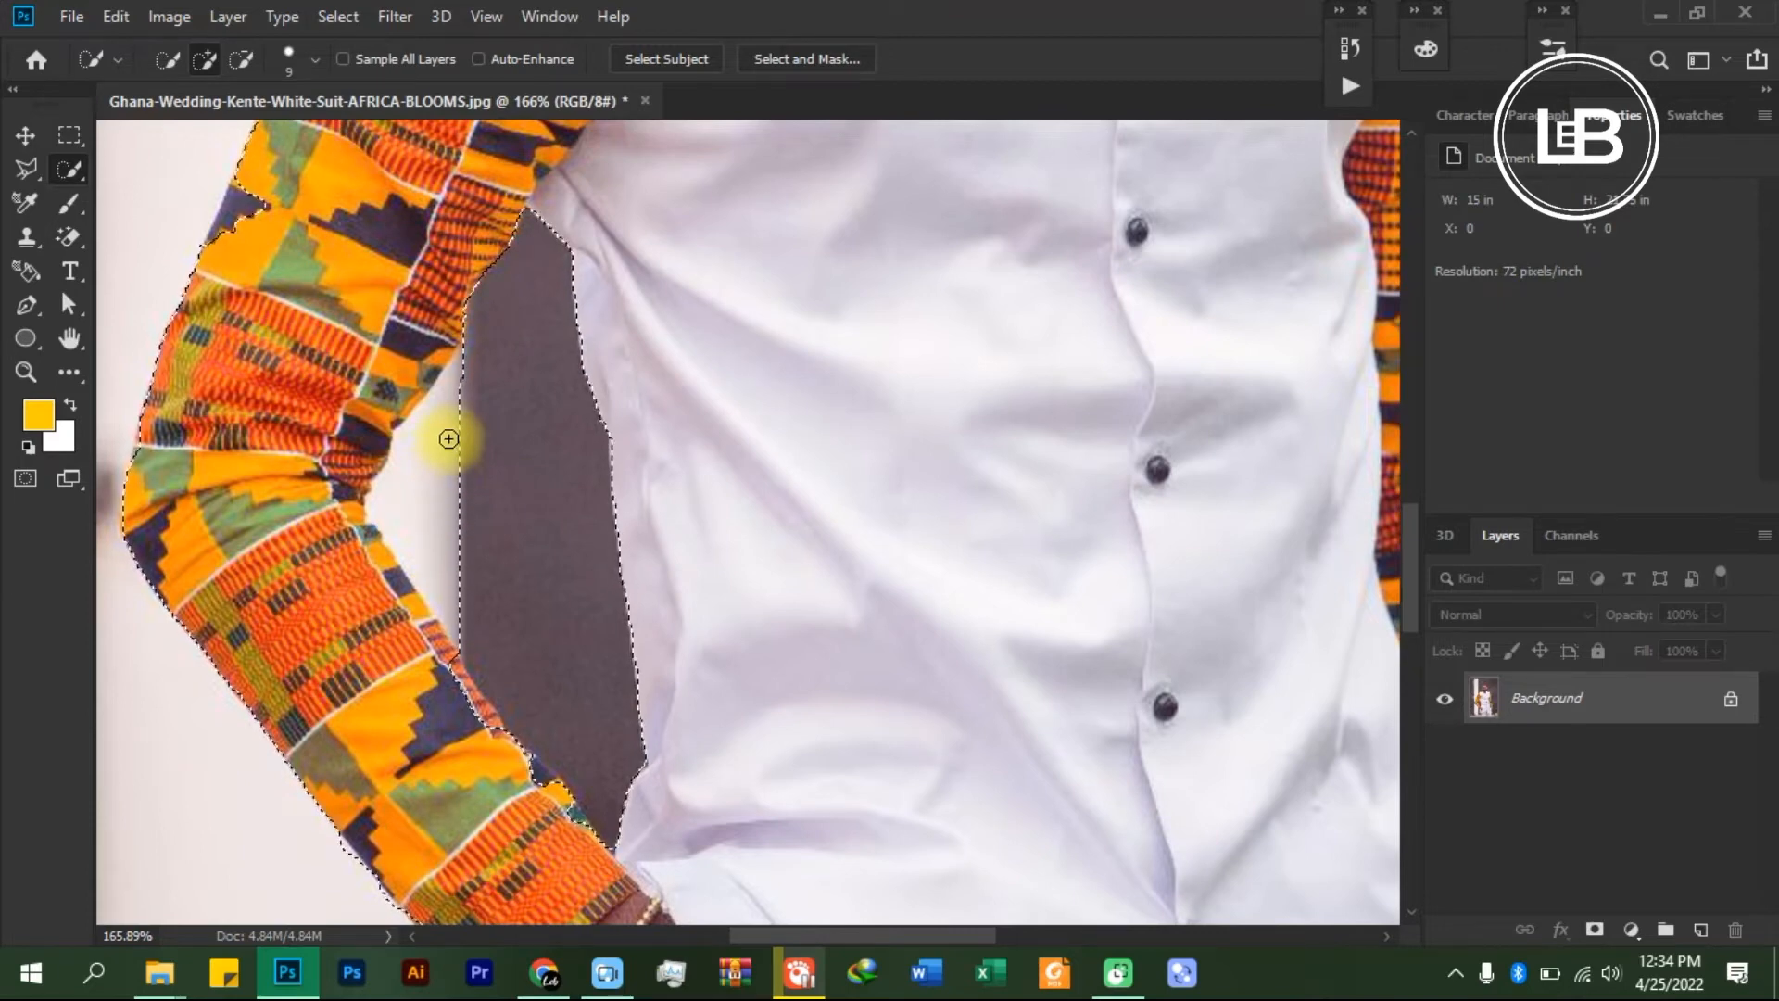
{"action": "left_click_drag", "start_coordinate": [448, 419], "coordinate": [449, 493]}
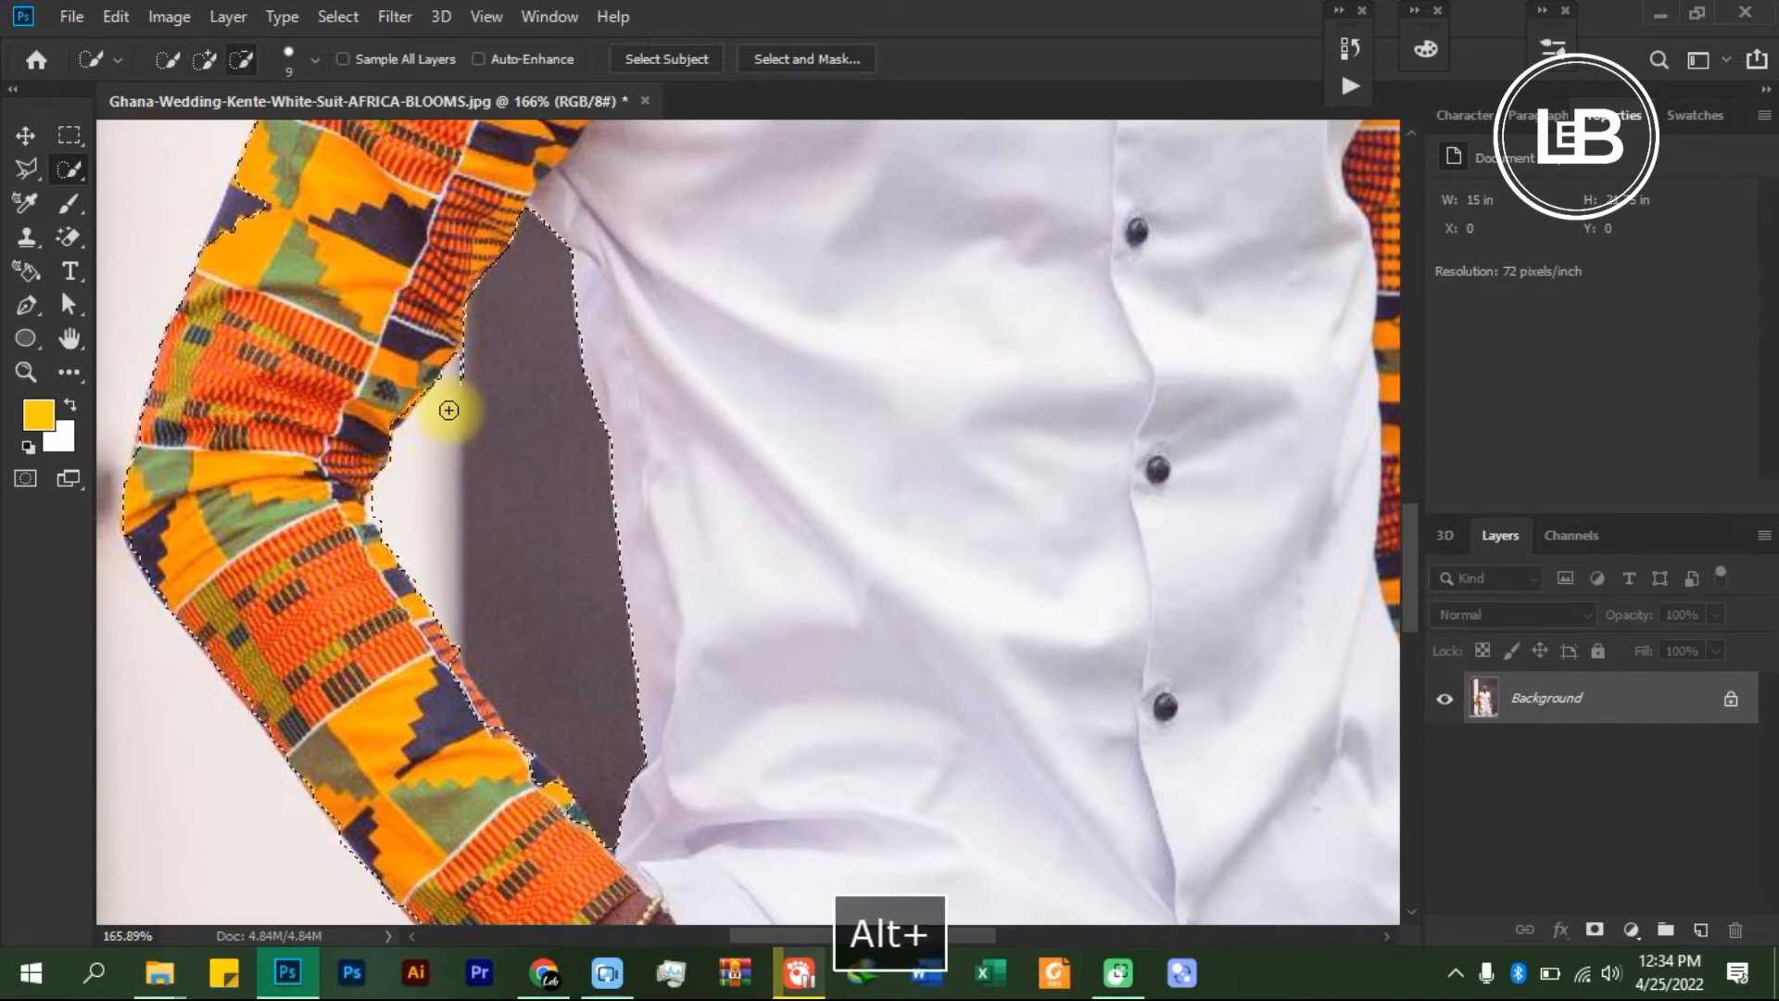
{"action": "key", "text": "alt"}
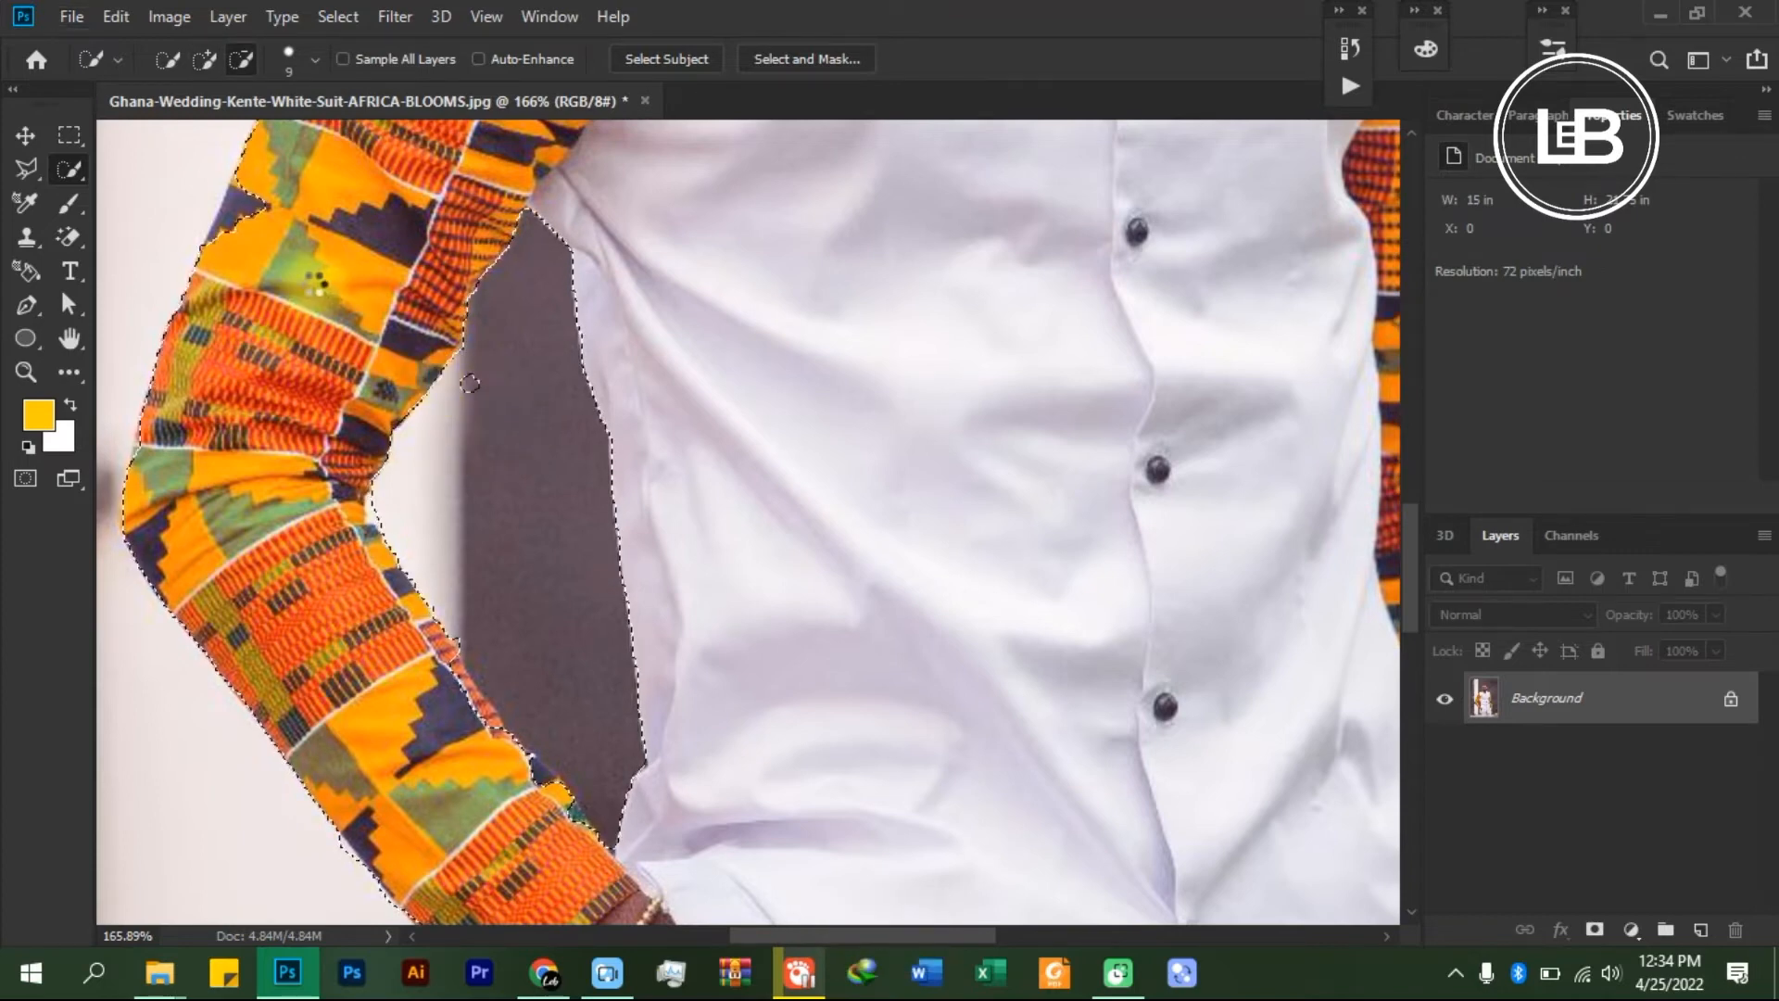
{"action": "scroll", "coordinate": [417, 417], "scroll_direction": "up", "scroll_amount": 1}
{"action": "key", "text": "ctrl+z"}
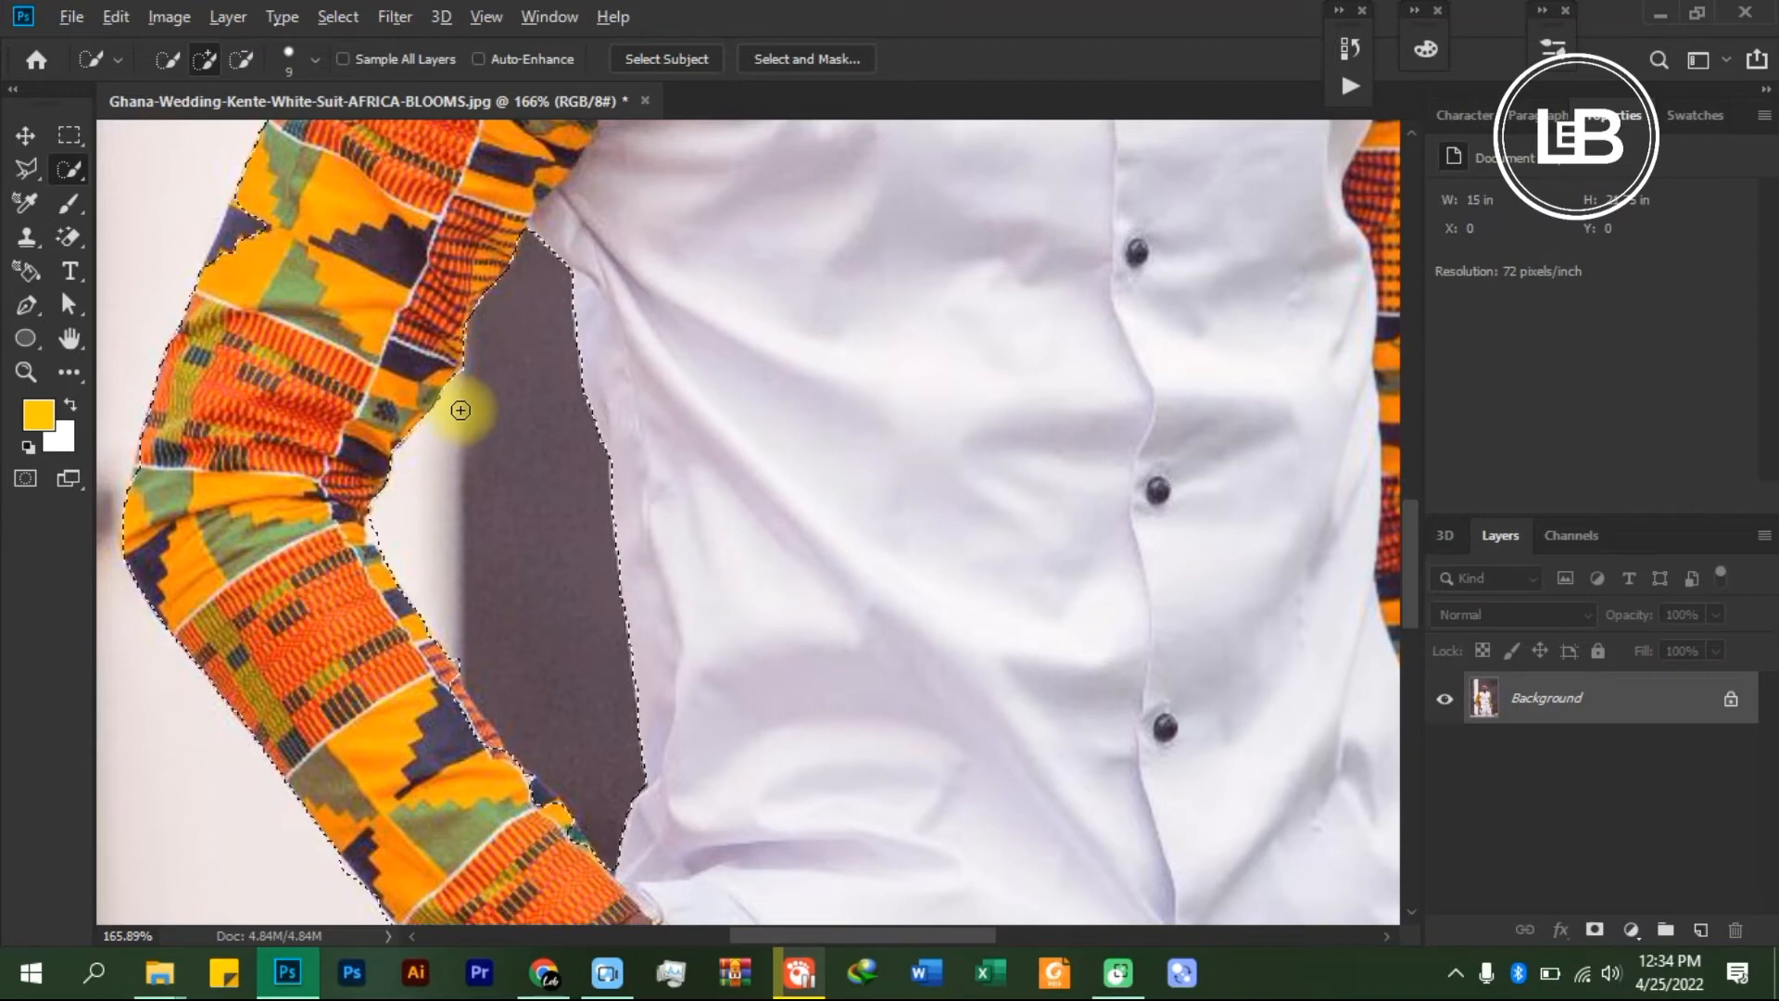
{"action": "key", "text": "alt"}
- Add the missing outer edge of the bent arm's upper sleeve to the selection
{"action": "scroll", "coordinate": [224, 358], "scroll_direction": "up", "scroll_amount": 4}
{"action": "left_click_drag", "start_coordinate": [224, 358], "coordinate": [236, 298]}
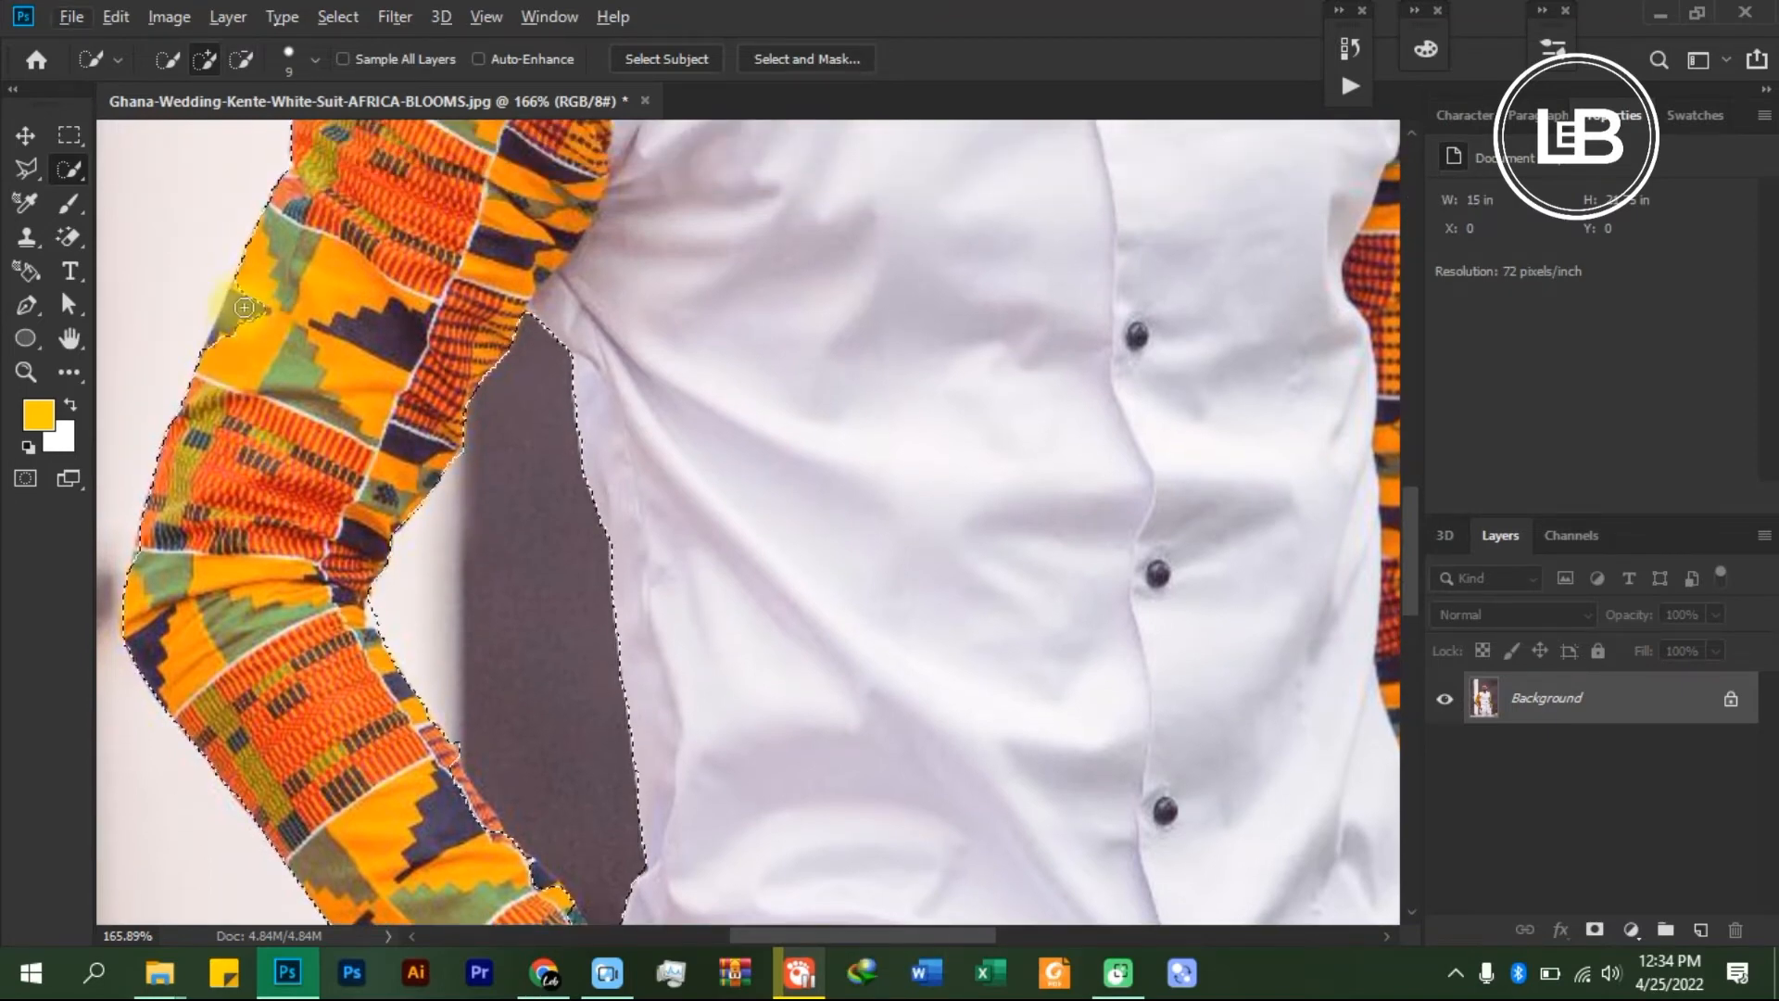
{"action": "left_click_drag", "start_coordinate": [220, 347], "coordinate": [244, 302]}
- Add a layer mask from the finished selection to hide the photo's background around the man
{"action": "scroll", "coordinate": [534, 324], "scroll_direction": "up", "scroll_amount": 10}
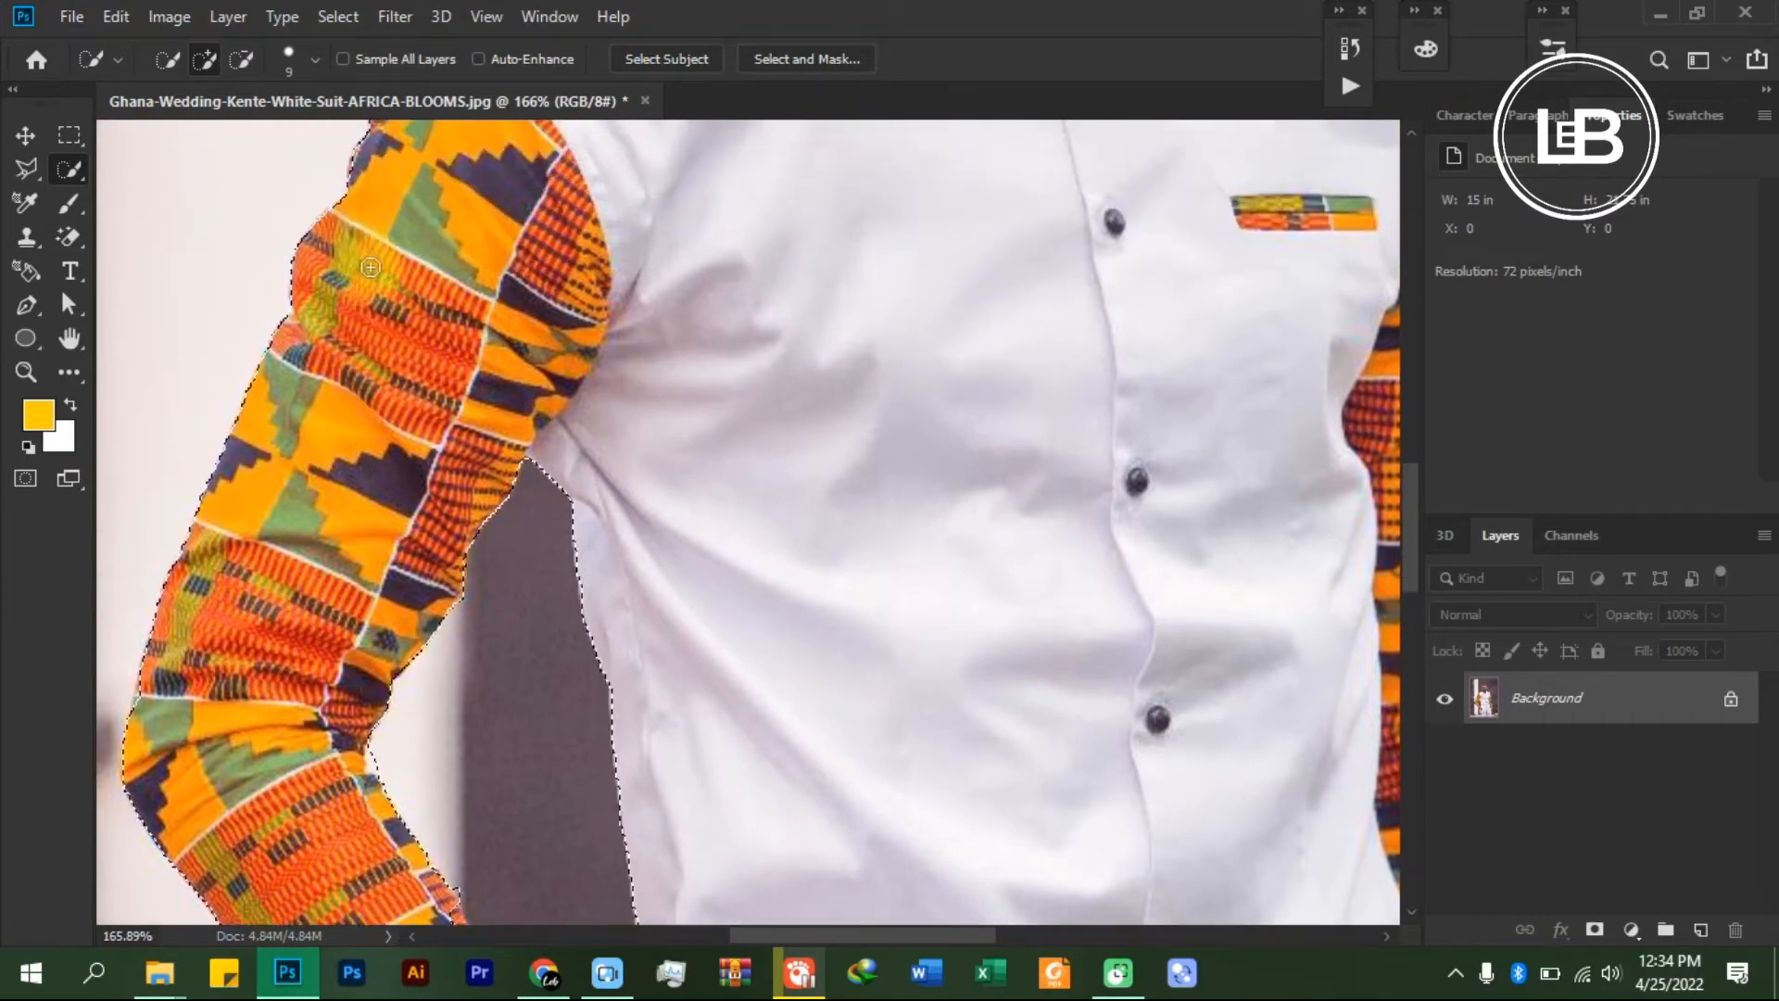
{"action": "scroll", "coordinate": [945, 324], "scroll_direction": "up", "scroll_amount": 15}
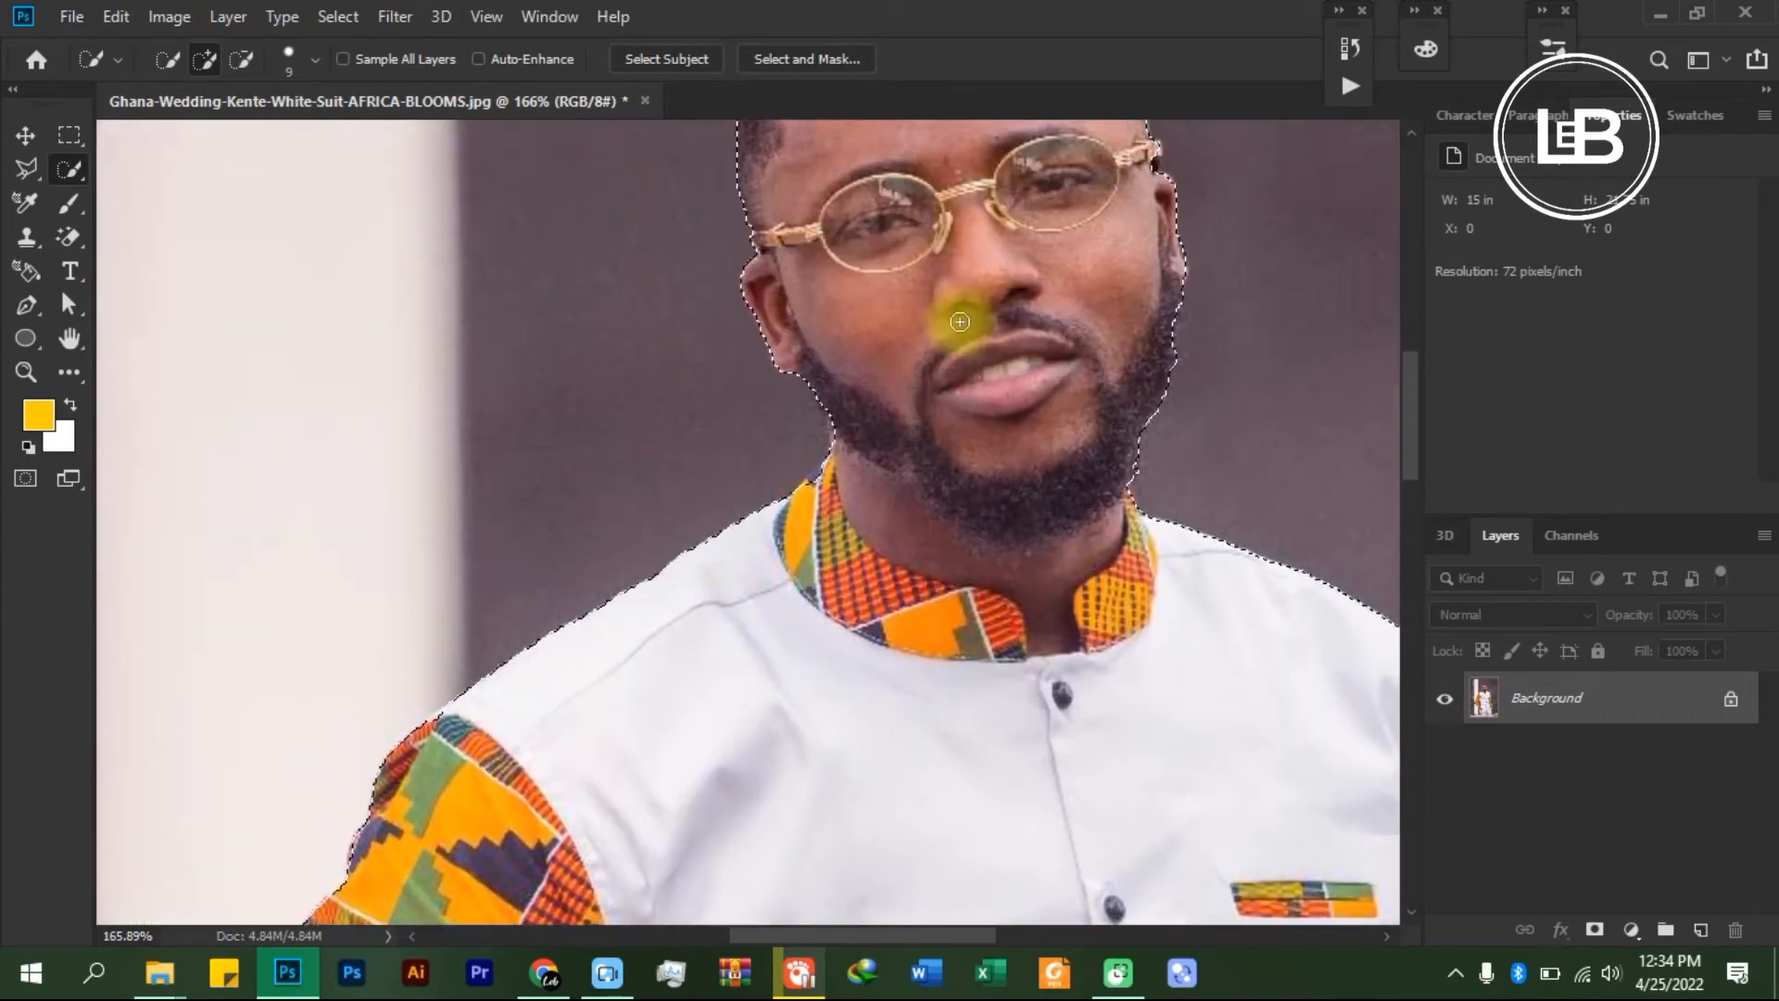
{"action": "scroll", "coordinate": [946, 381], "scroll_direction": "down", "scroll_amount": 6, "text": "alt"}
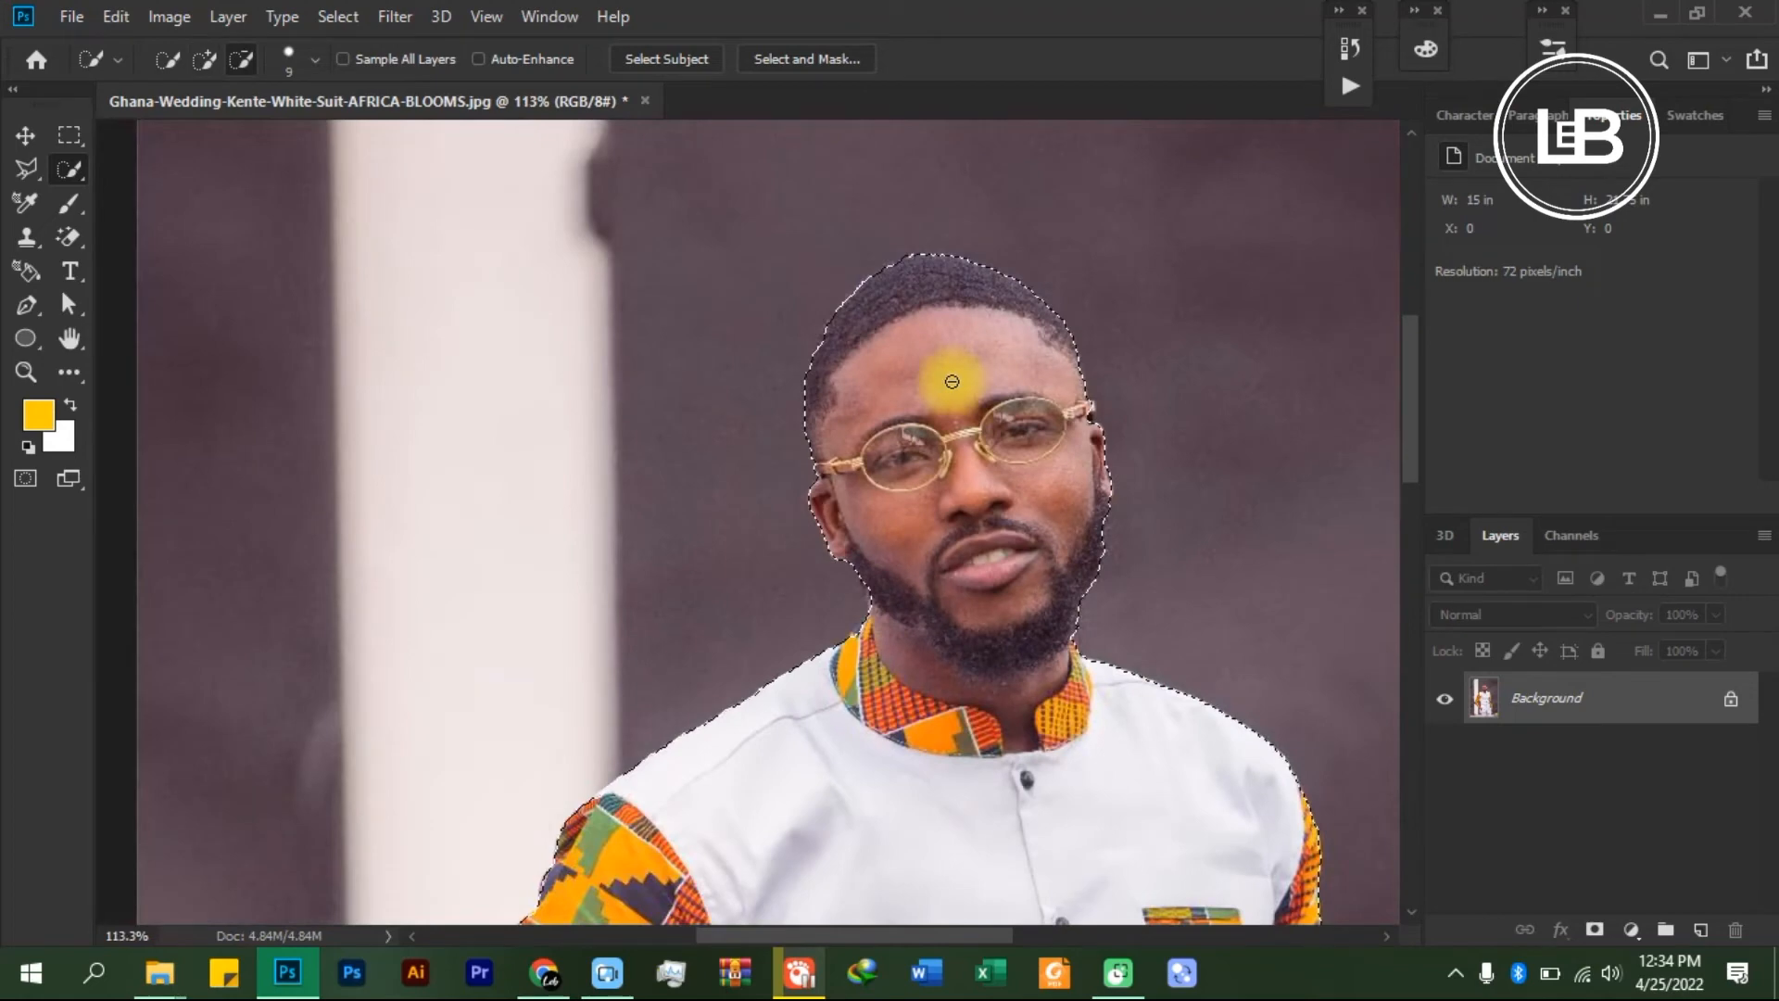
{"action": "scroll", "coordinate": [952, 381], "scroll_direction": "down", "scroll_amount": 1, "text": "alt"}
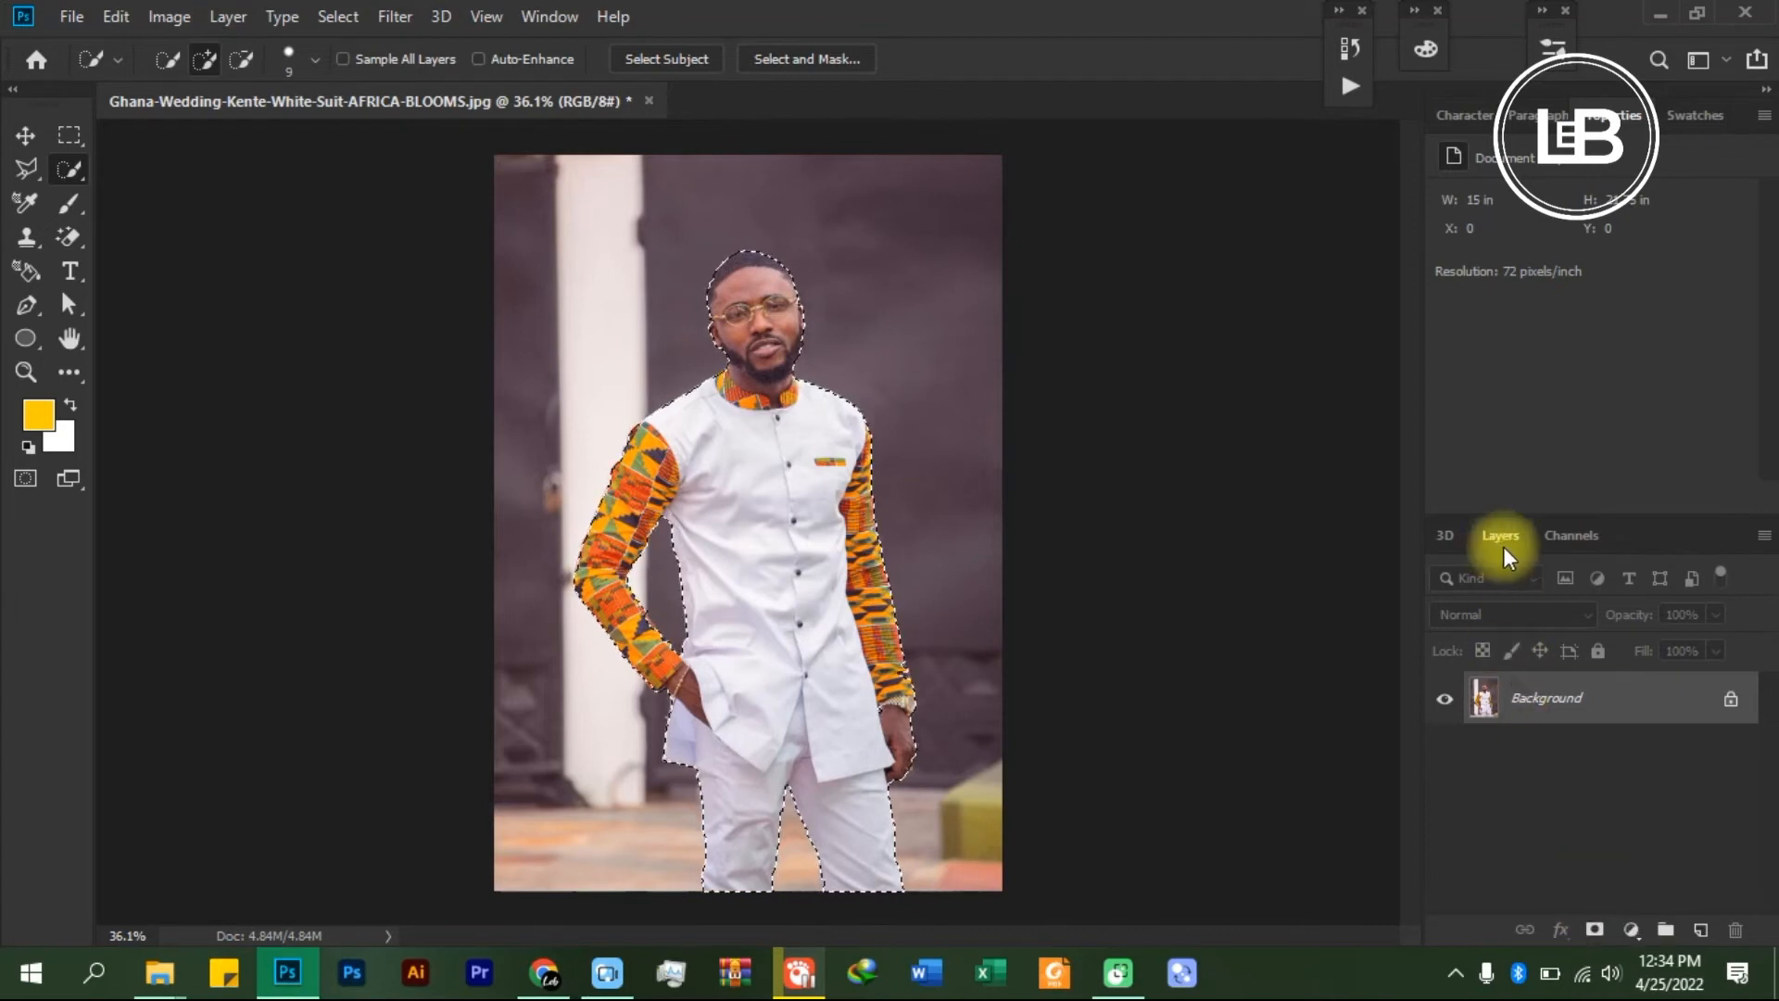
{"action": "left_click", "coordinate": [1595, 932]}
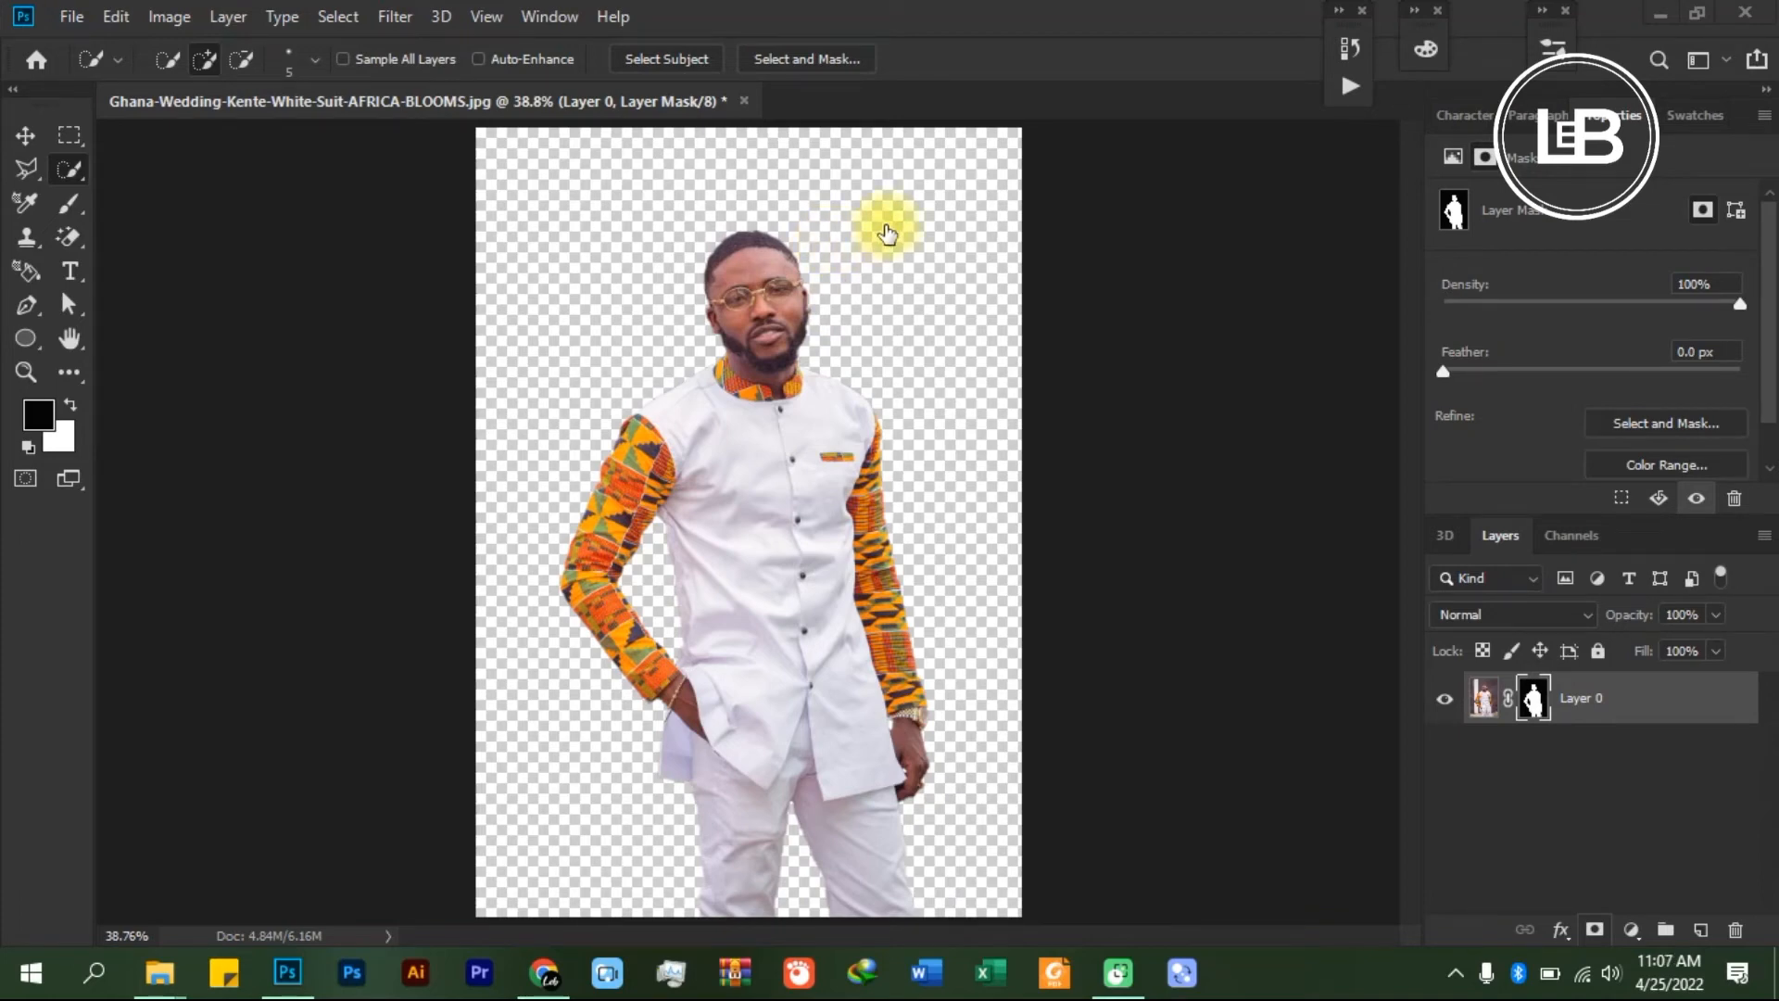
- Place the image pexels-dids-2911521 from the Desktop as an embedded object in the document
{"action": "left_click", "coordinate": [70, 17]}
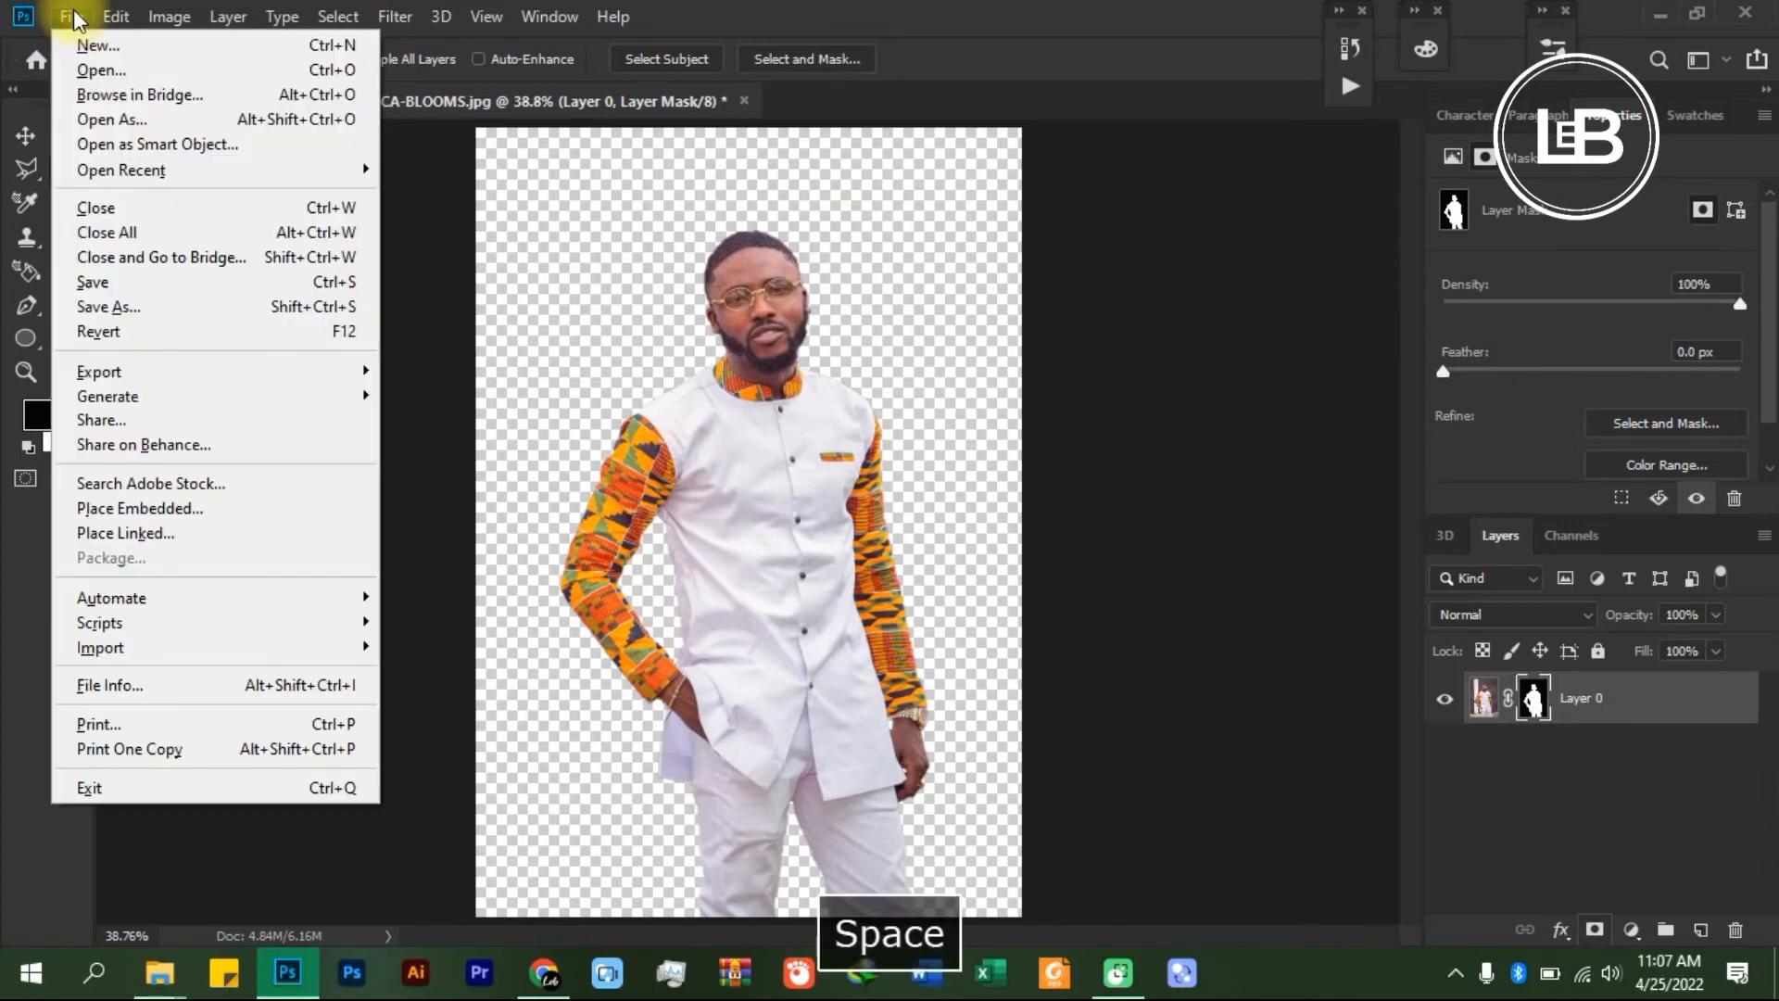
{"action": "mouse_move", "coordinate": [104, 26]}
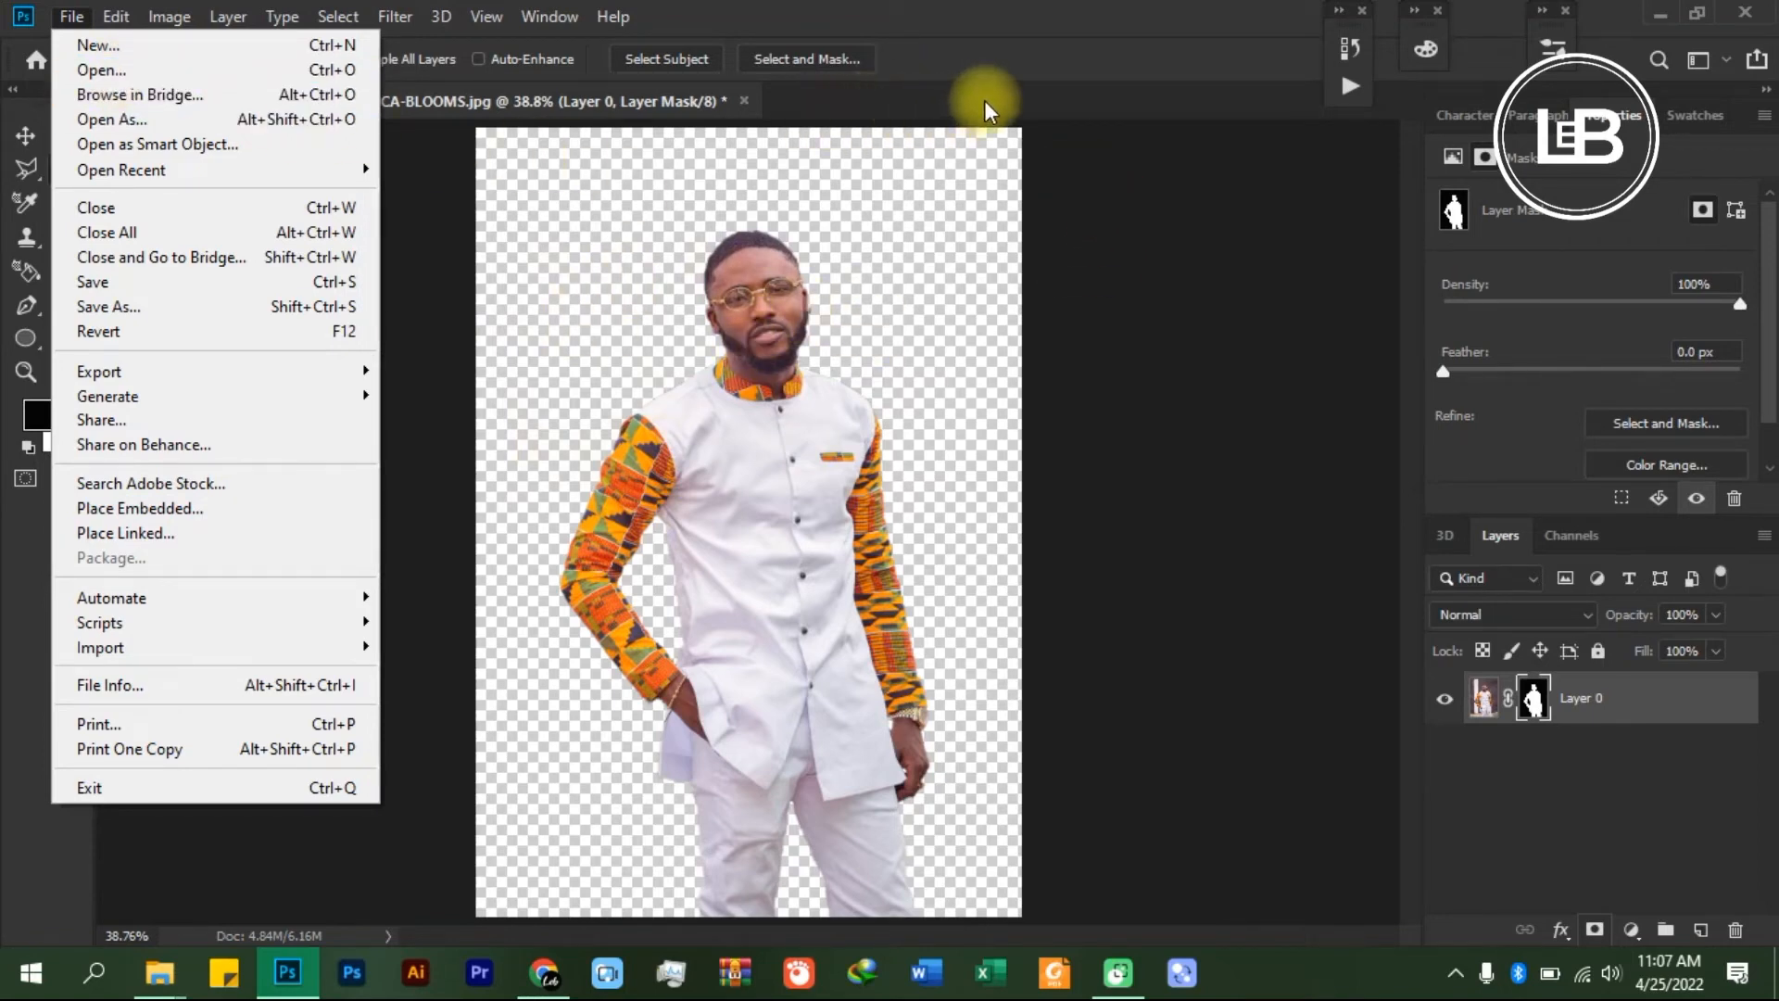
{"action": "left_click", "coordinate": [141, 508]}
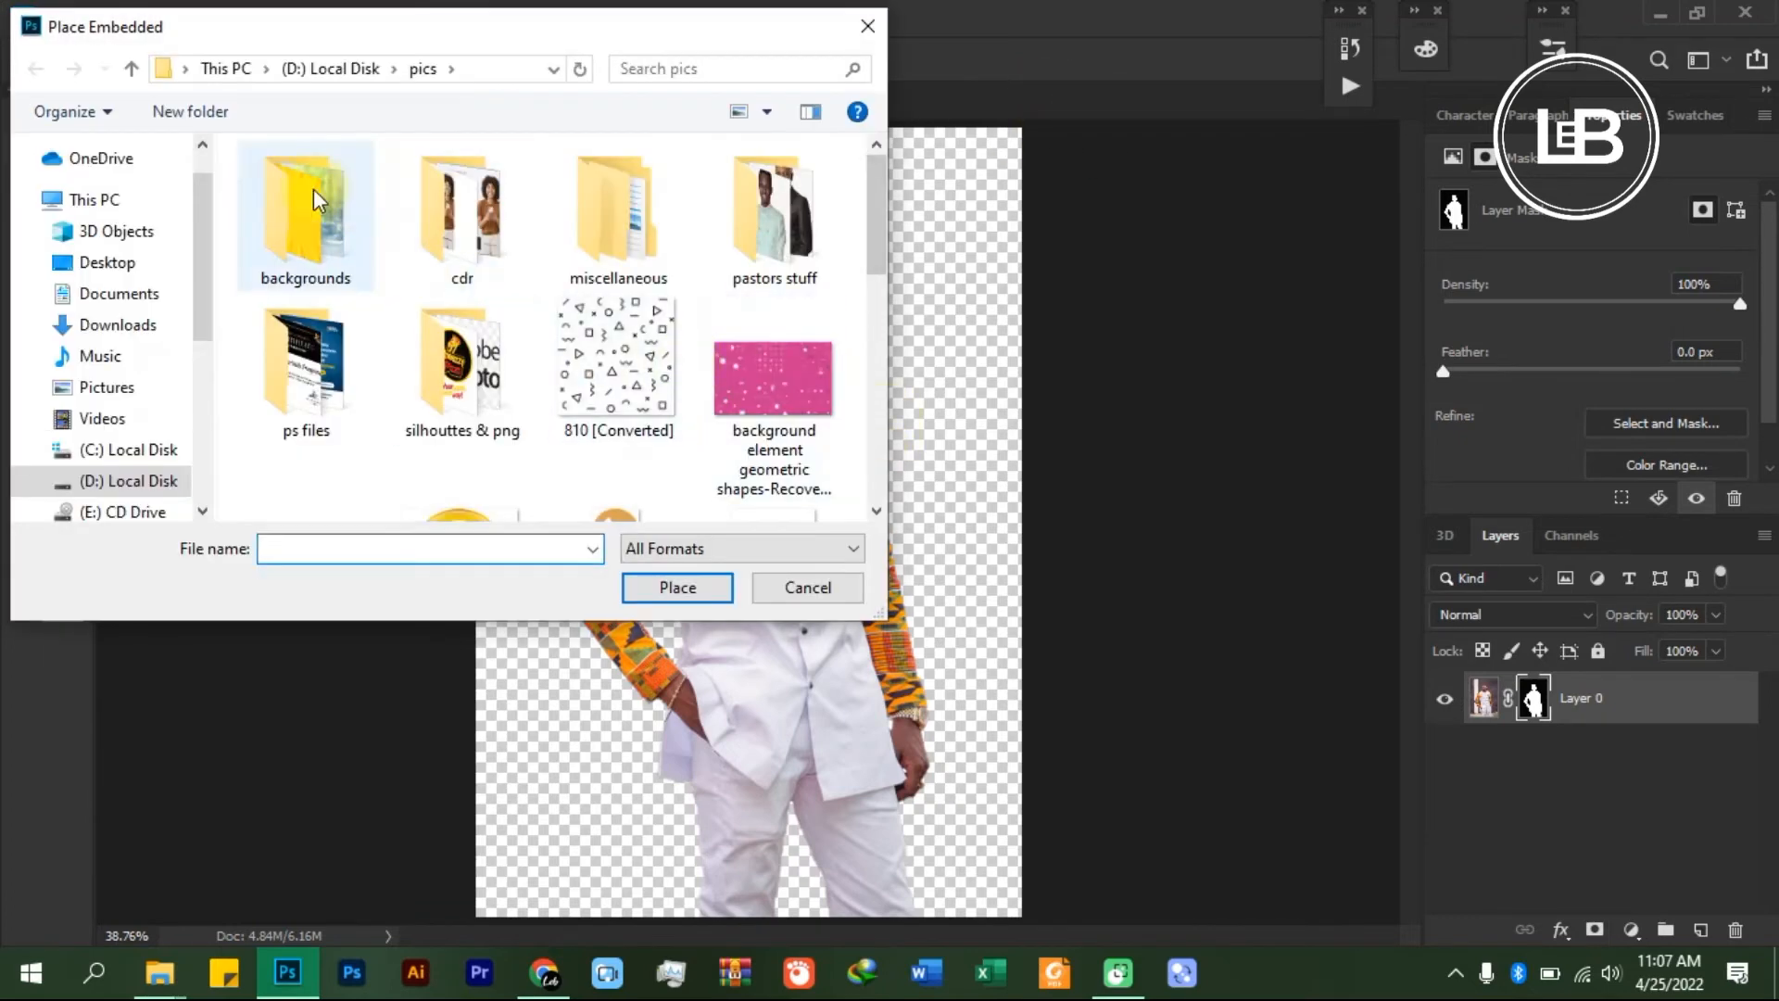
{"action": "left_click", "coordinate": [146, 268]}
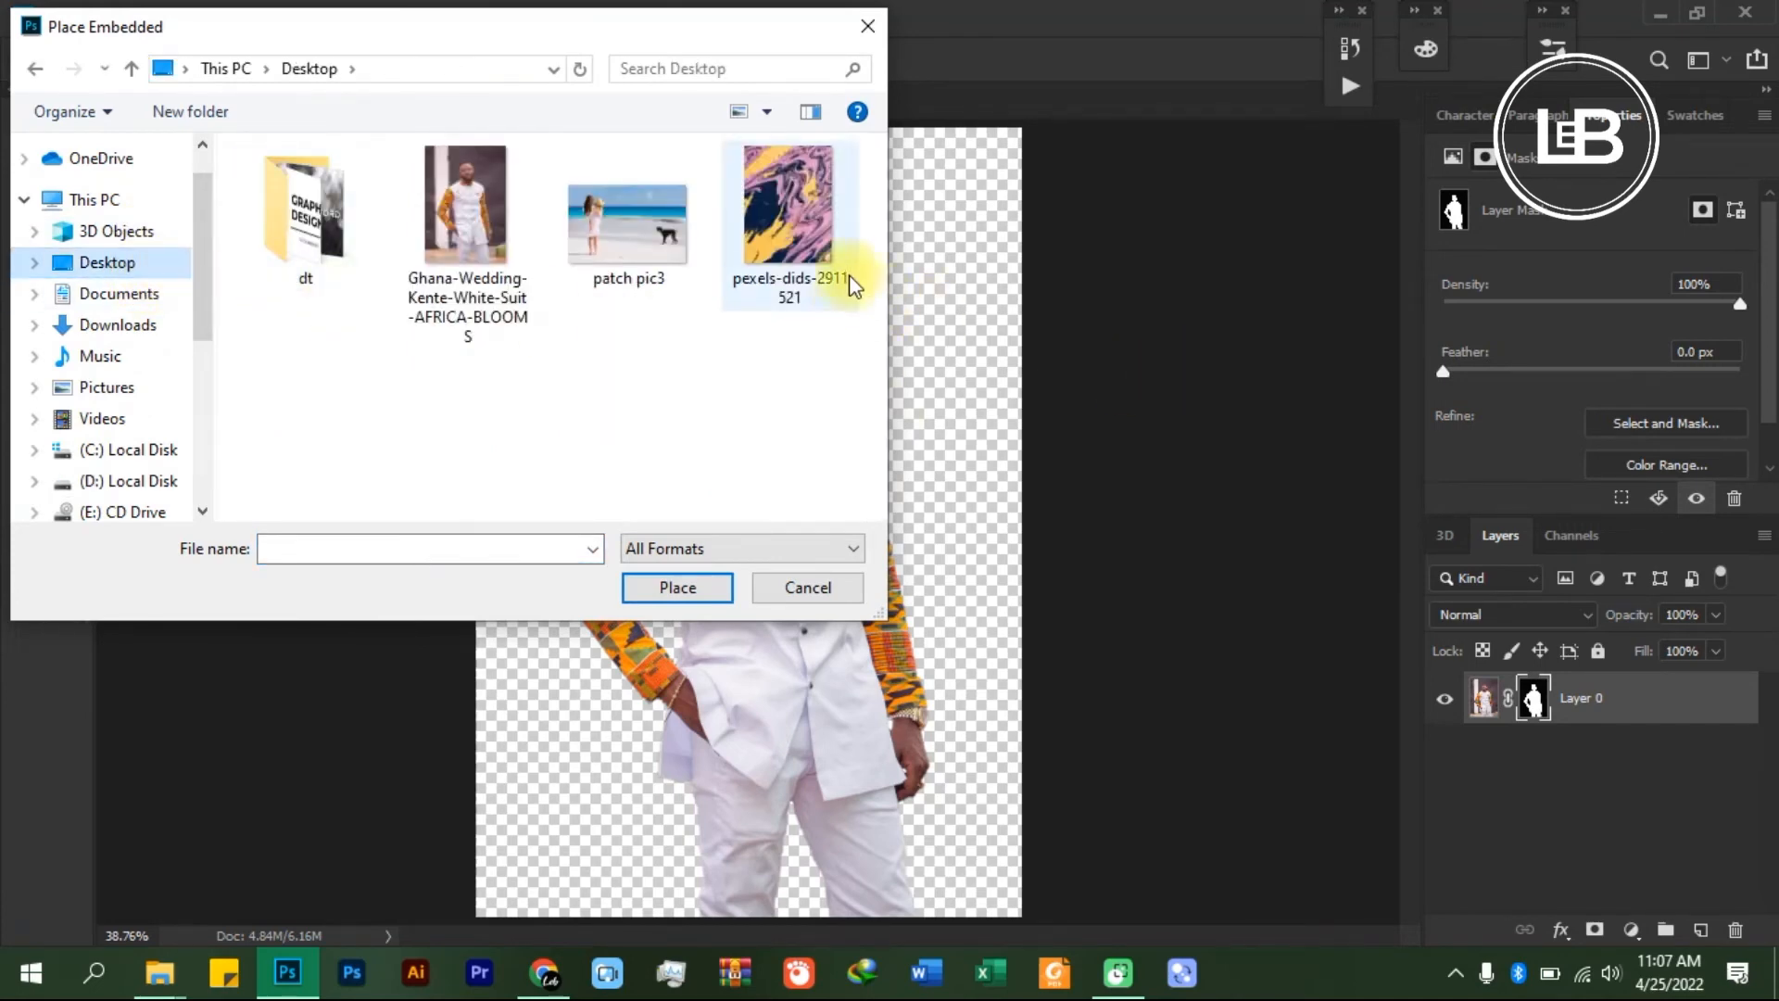
{"action": "left_click", "coordinate": [804, 224]}
{"action": "left_click", "coordinate": [665, 576]}
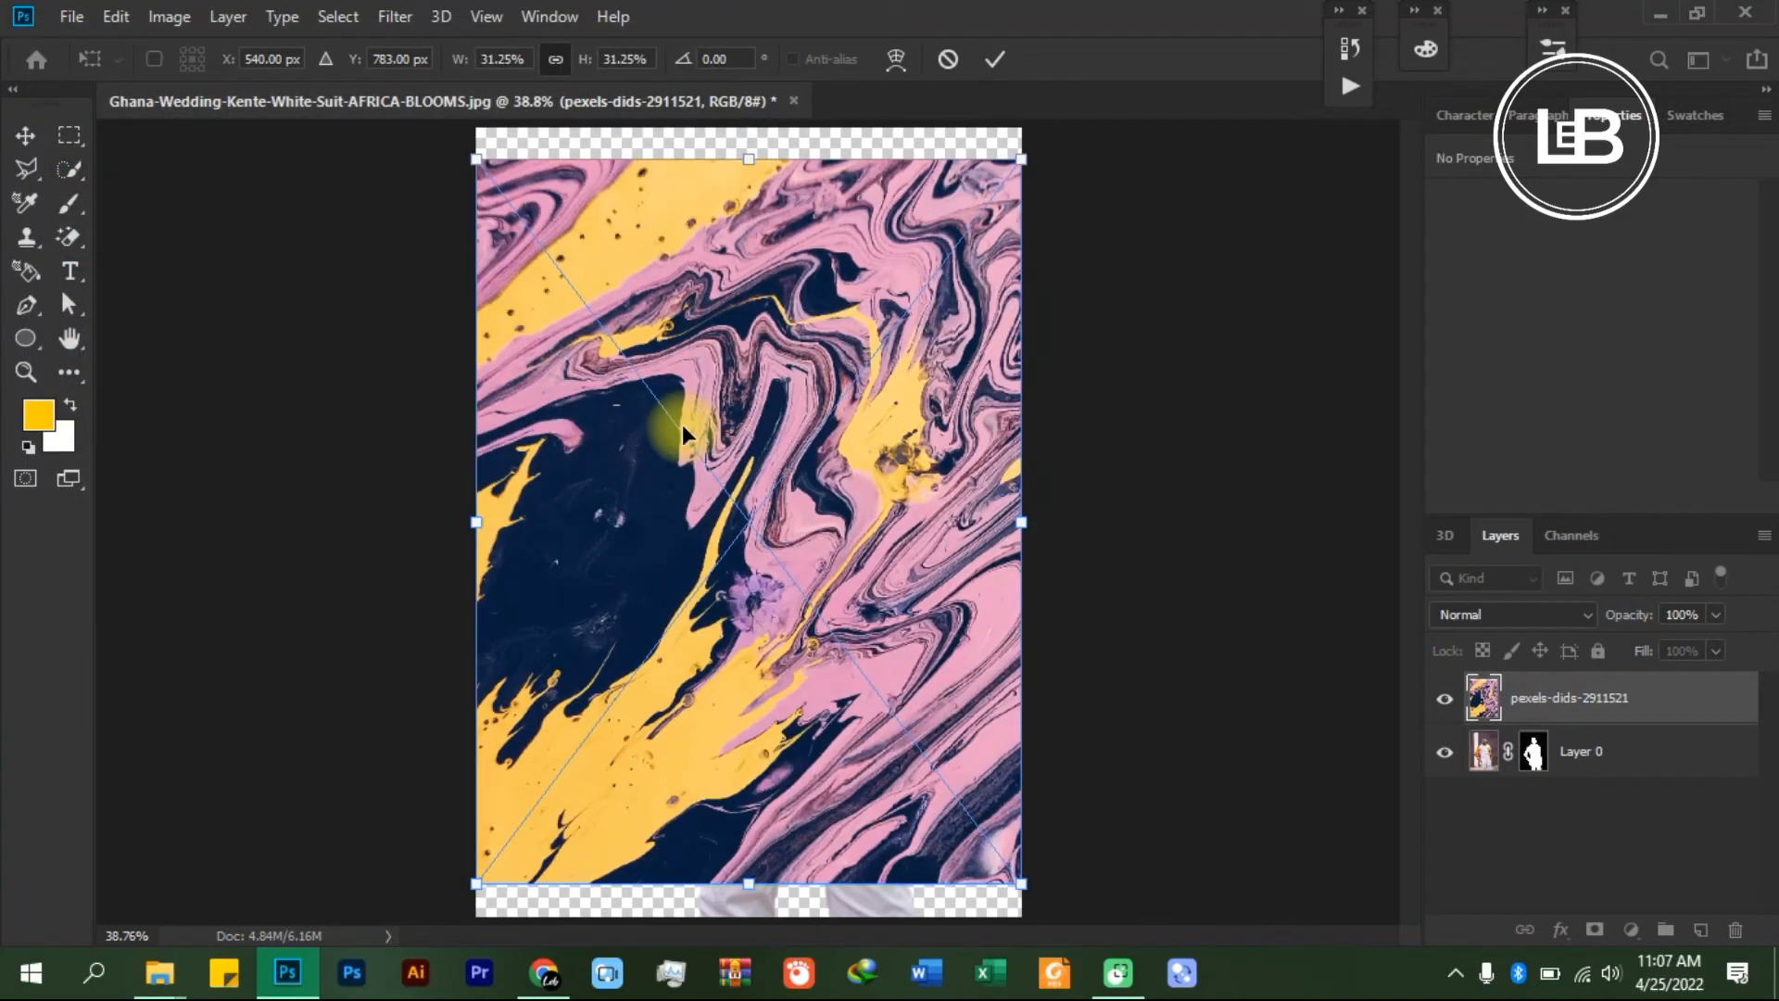
- Scale the placed marbled image up around its centre to about 37% so it covers the whole canvas, and commit it
{"action": "scroll", "coordinate": [802, 596], "scroll_direction": "down", "scroll_amount": 3, "text": "alt"}
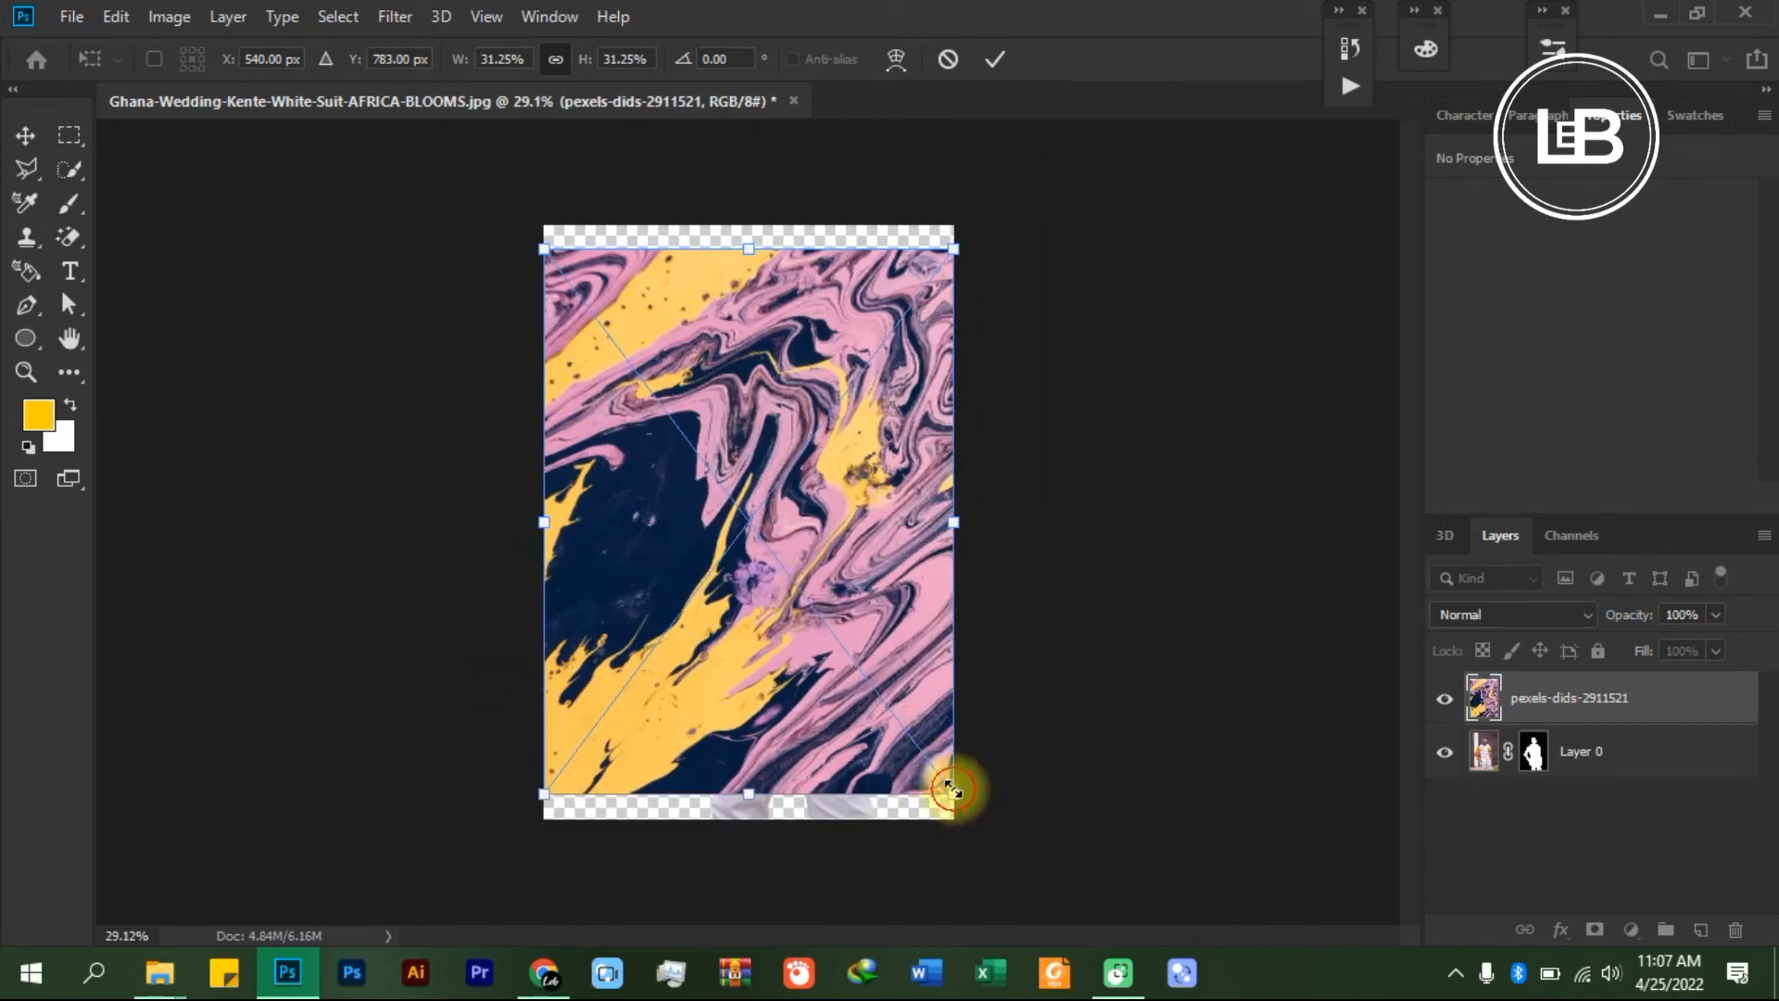
{"action": "left_click_drag", "start_coordinate": [953, 791], "coordinate": [1006, 827]}
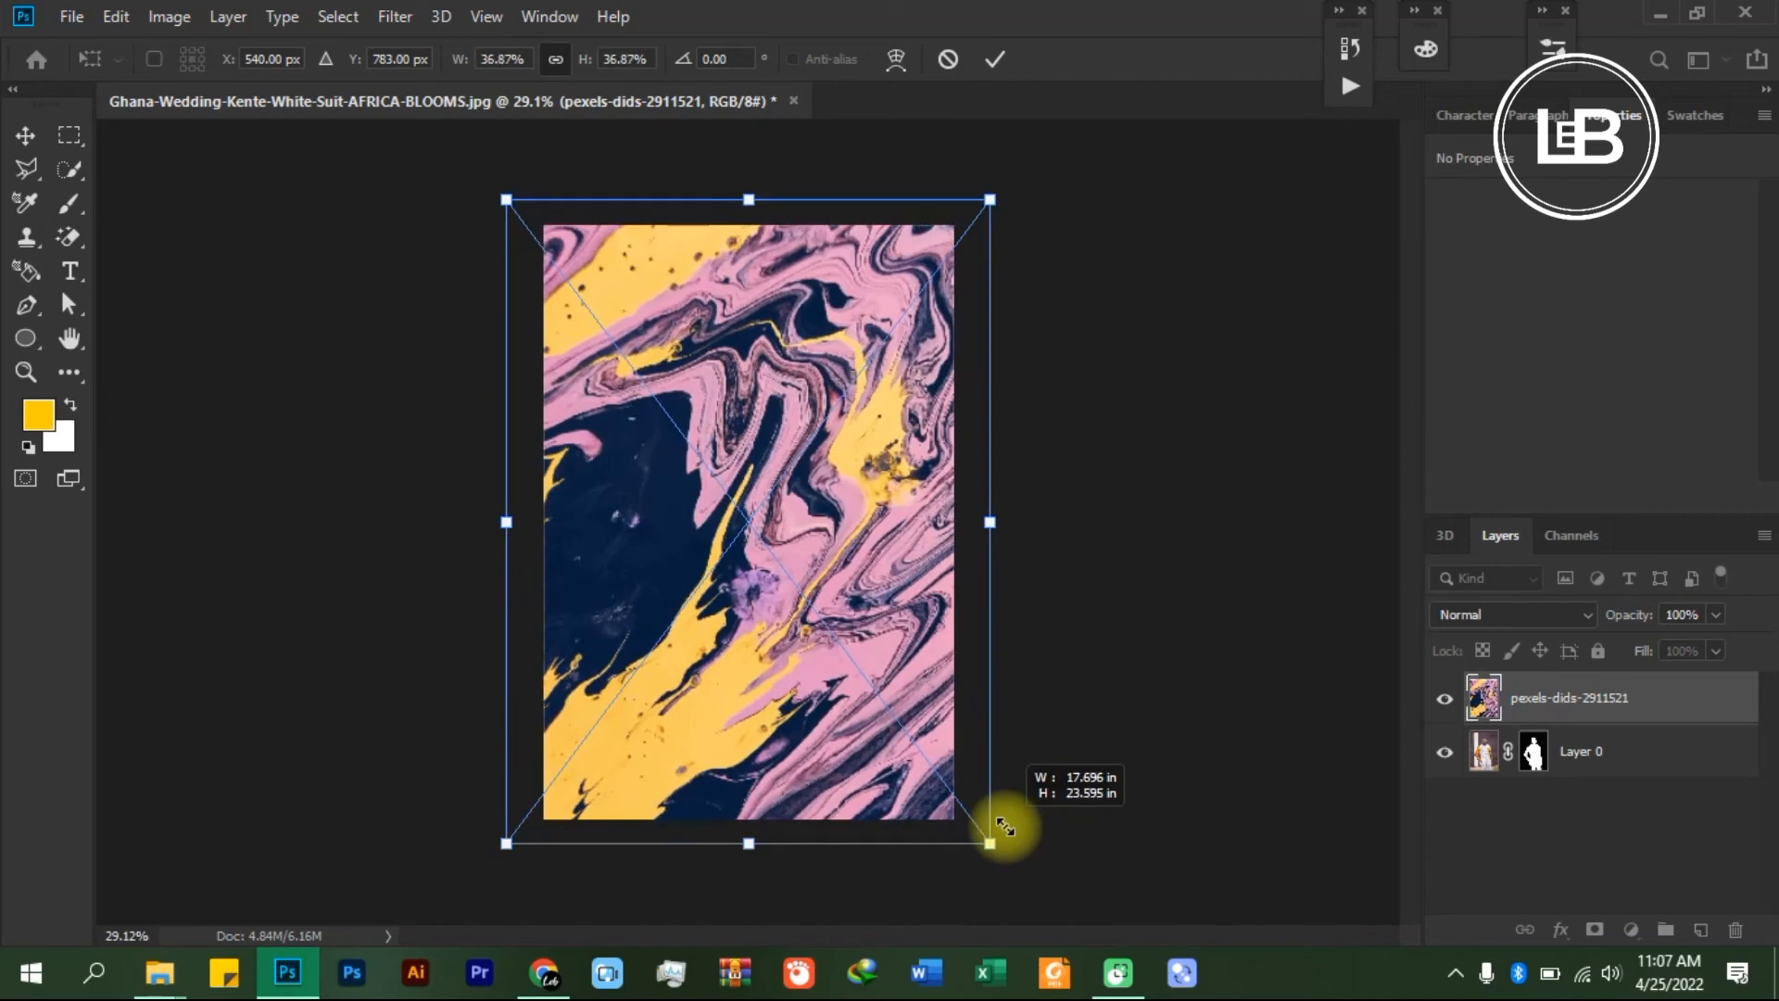
{"action": "left_click", "coordinate": [993, 56]}
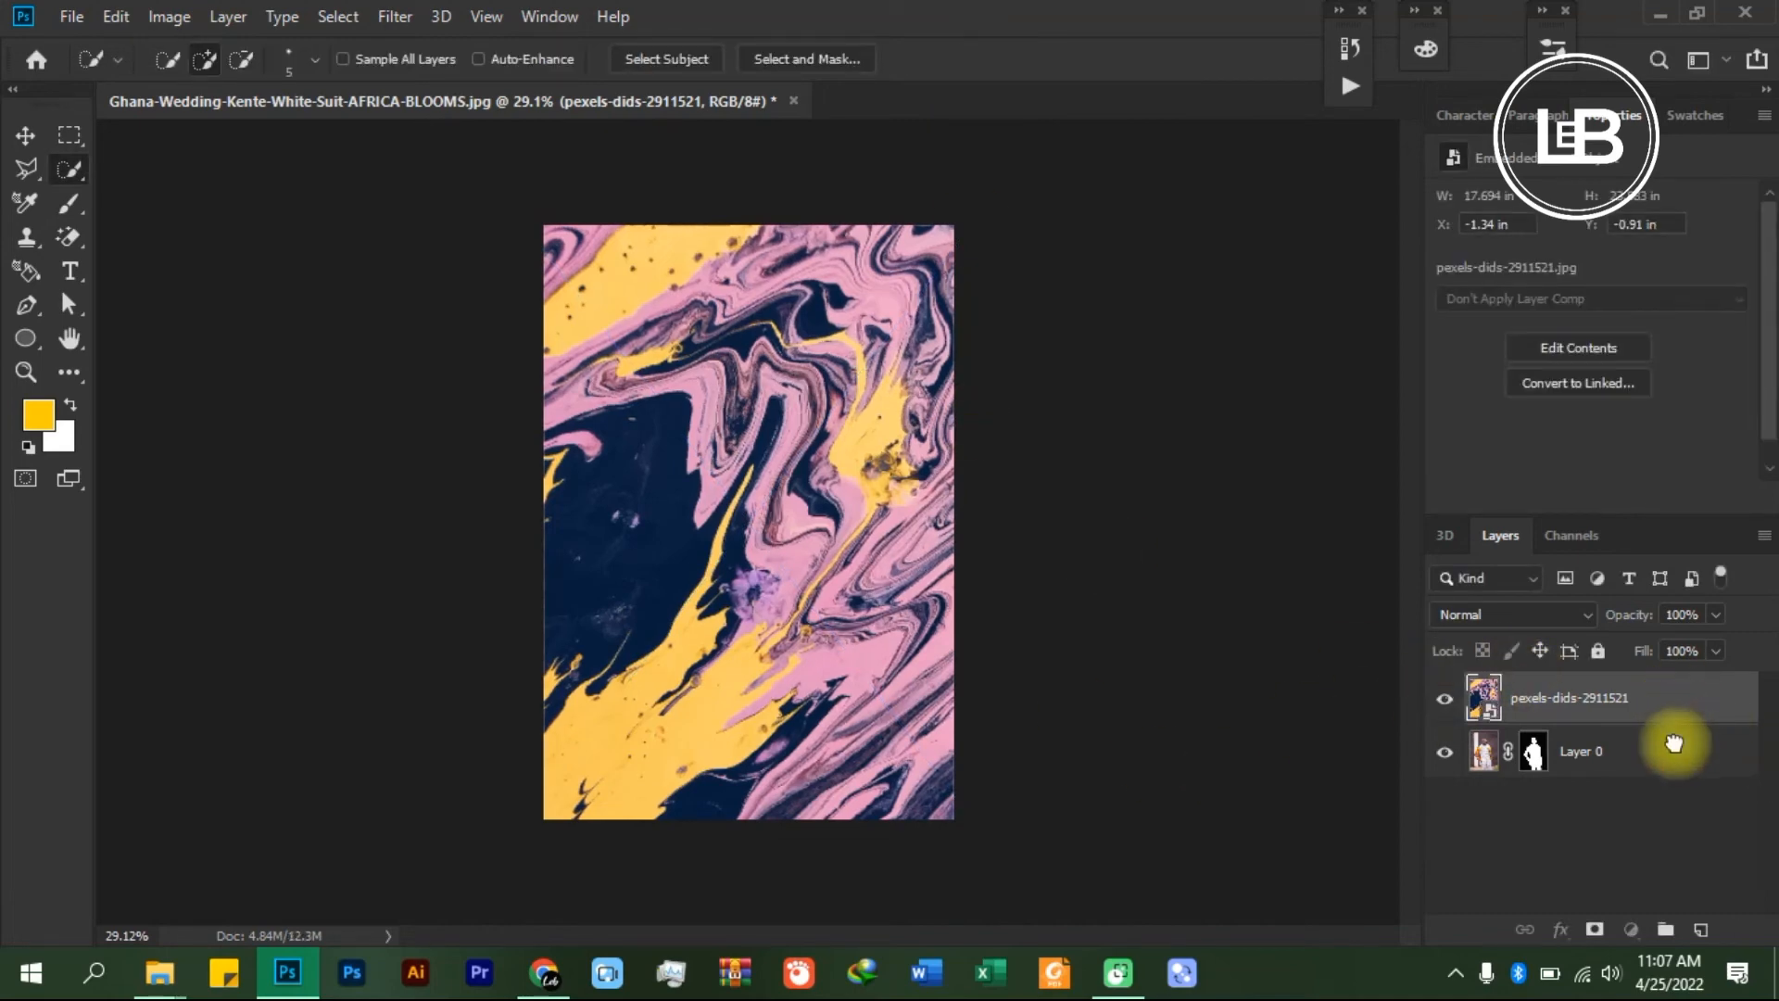
- Reorder the layers so the masked Layer 0 with the man sits above the pexels-dids-2911521 image
{"action": "left_click_drag", "start_coordinate": [1675, 769], "coordinate": [1478, 669]}
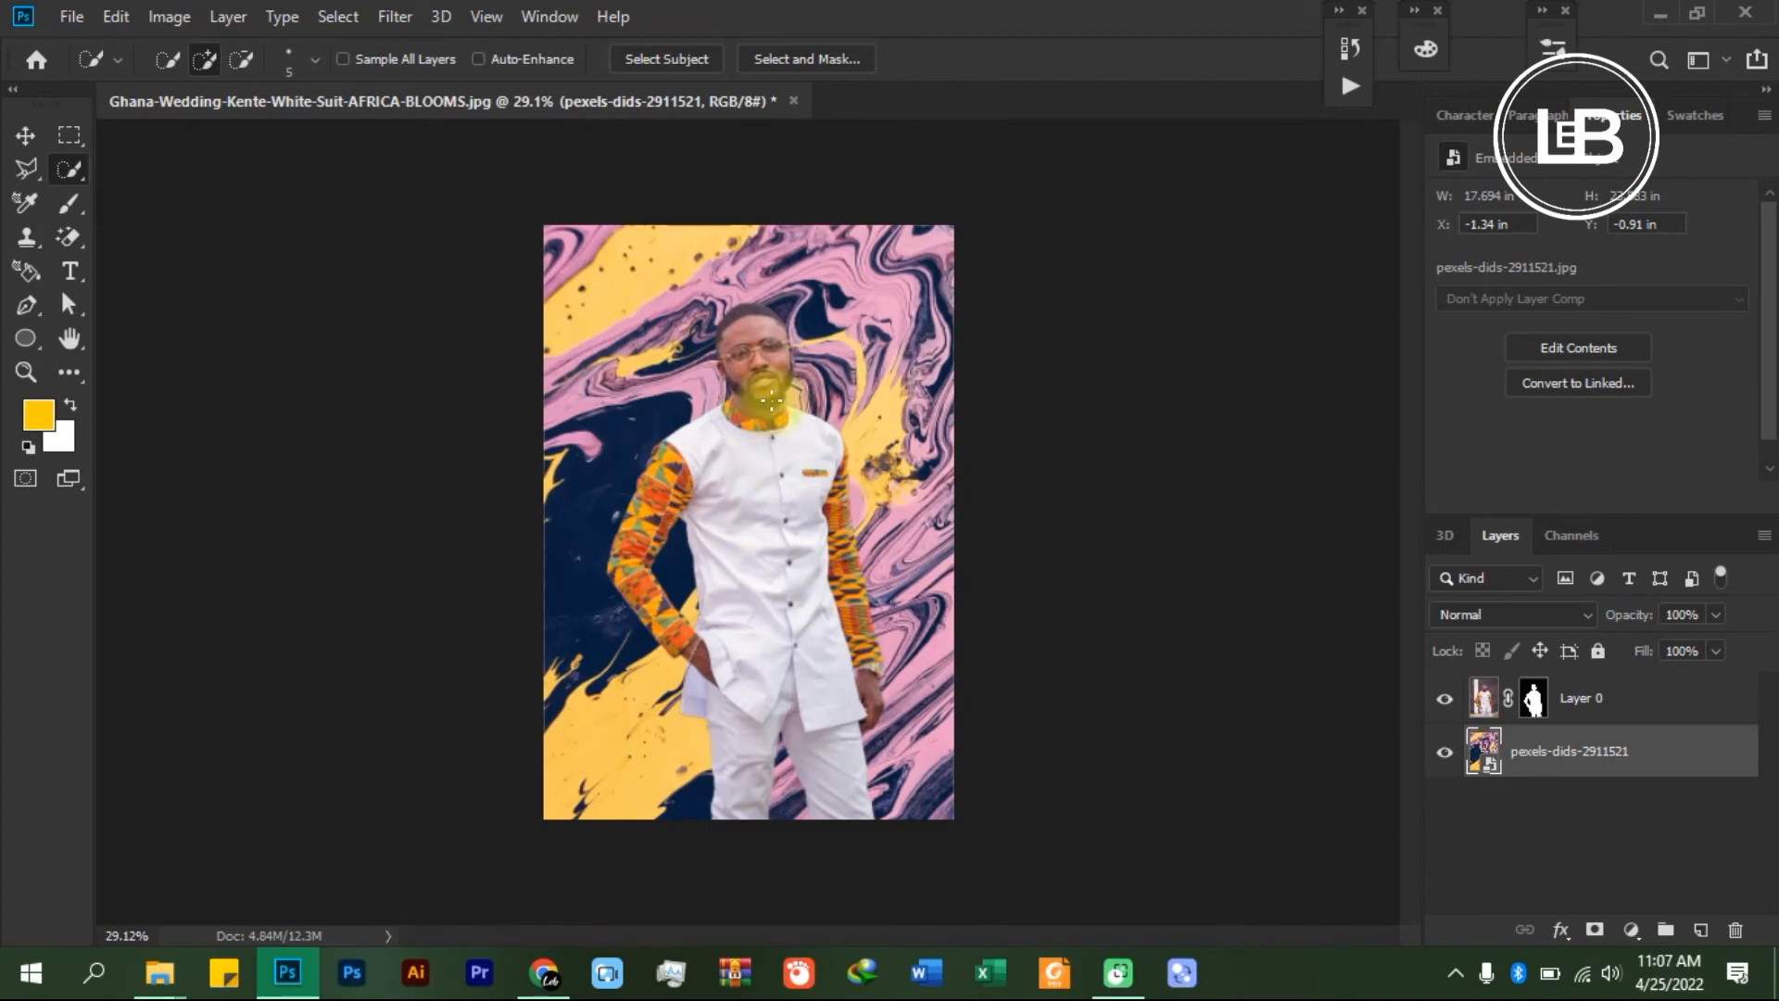
{"action": "scroll", "coordinate": [759, 436], "scroll_direction": "up", "scroll_amount": 3}
{"action": "scroll", "coordinate": [843, 374], "scroll_direction": "down", "scroll_amount": 2}
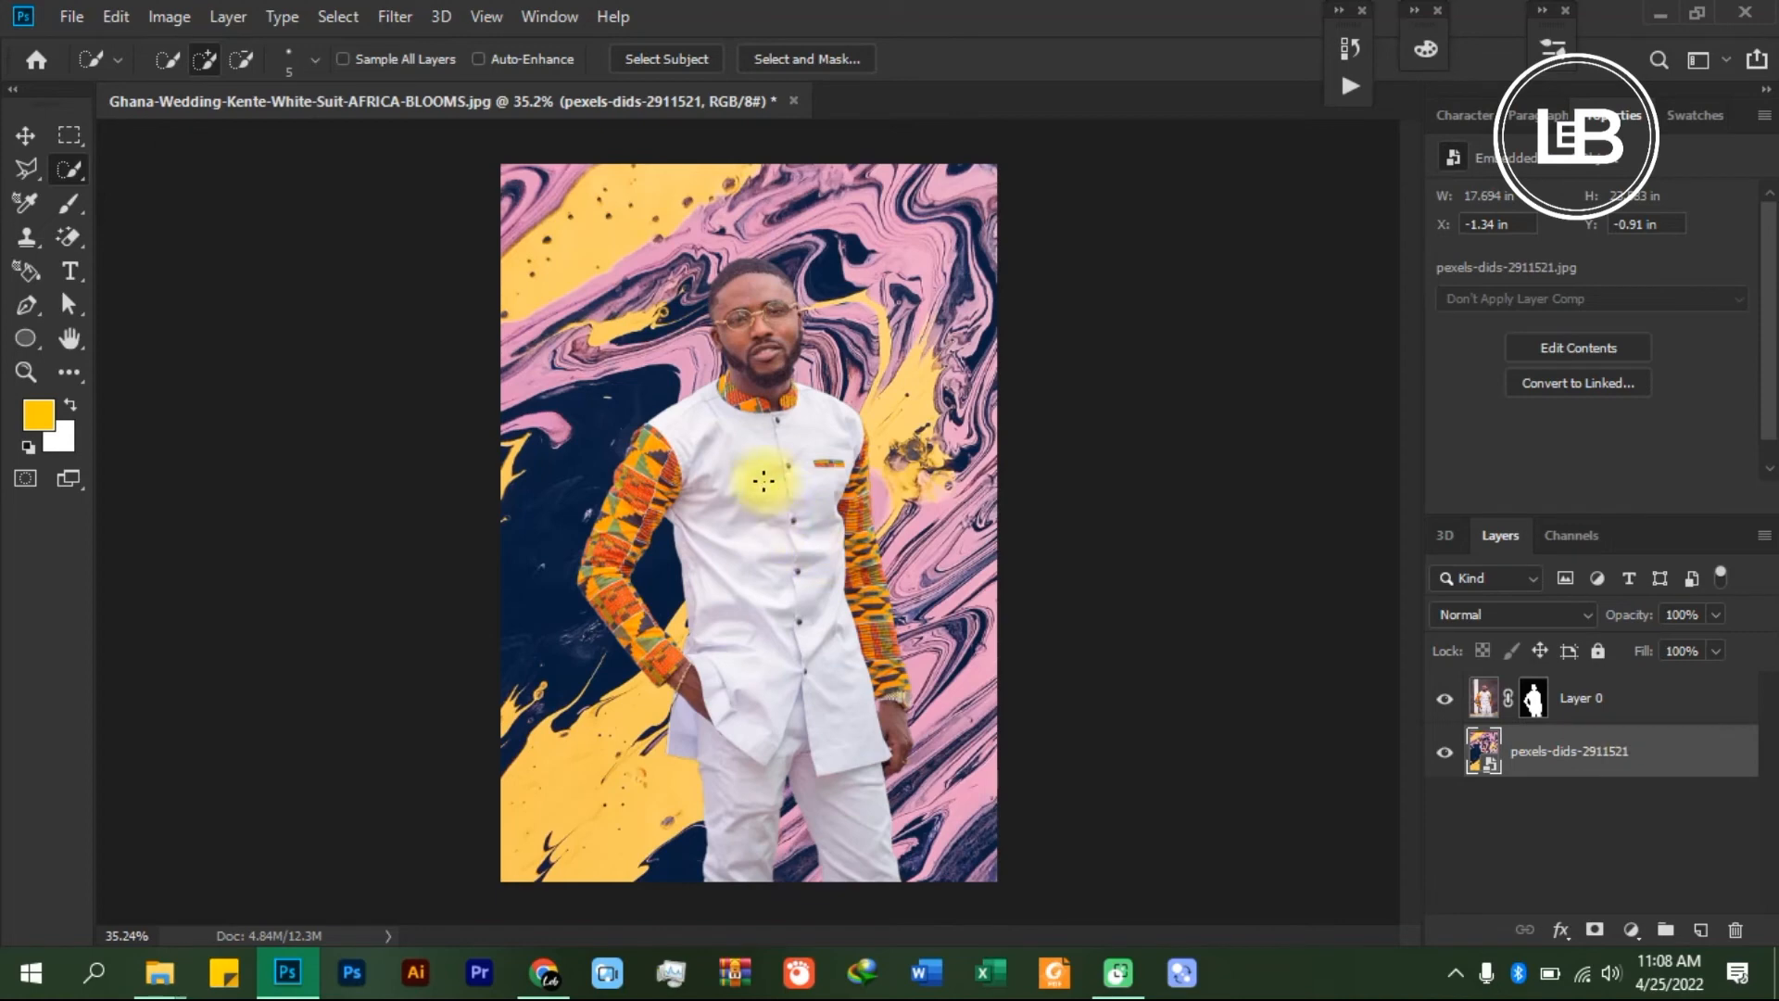
- Apply a Gaussian Blur with a 10-pixel radius to the pexels-dids-2911521 layer and collapse its smart filter list
{"action": "left_click", "coordinate": [393, 19]}
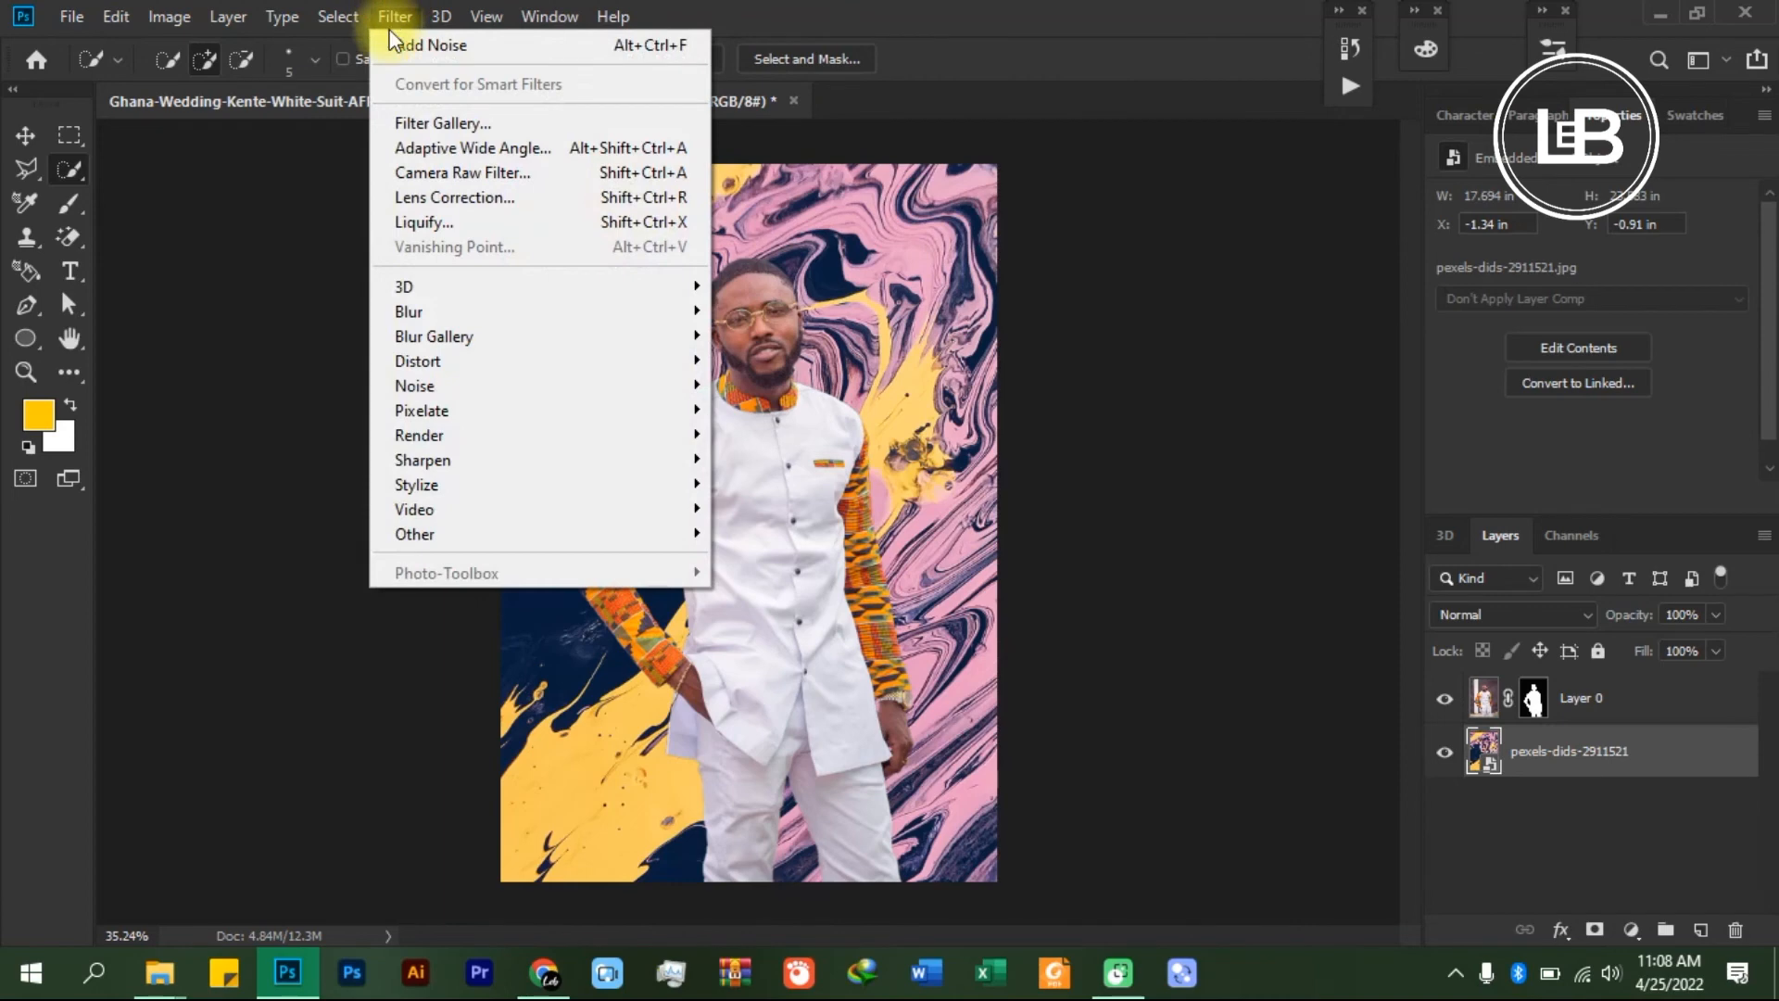
{"action": "mouse_move", "coordinate": [607, 318]}
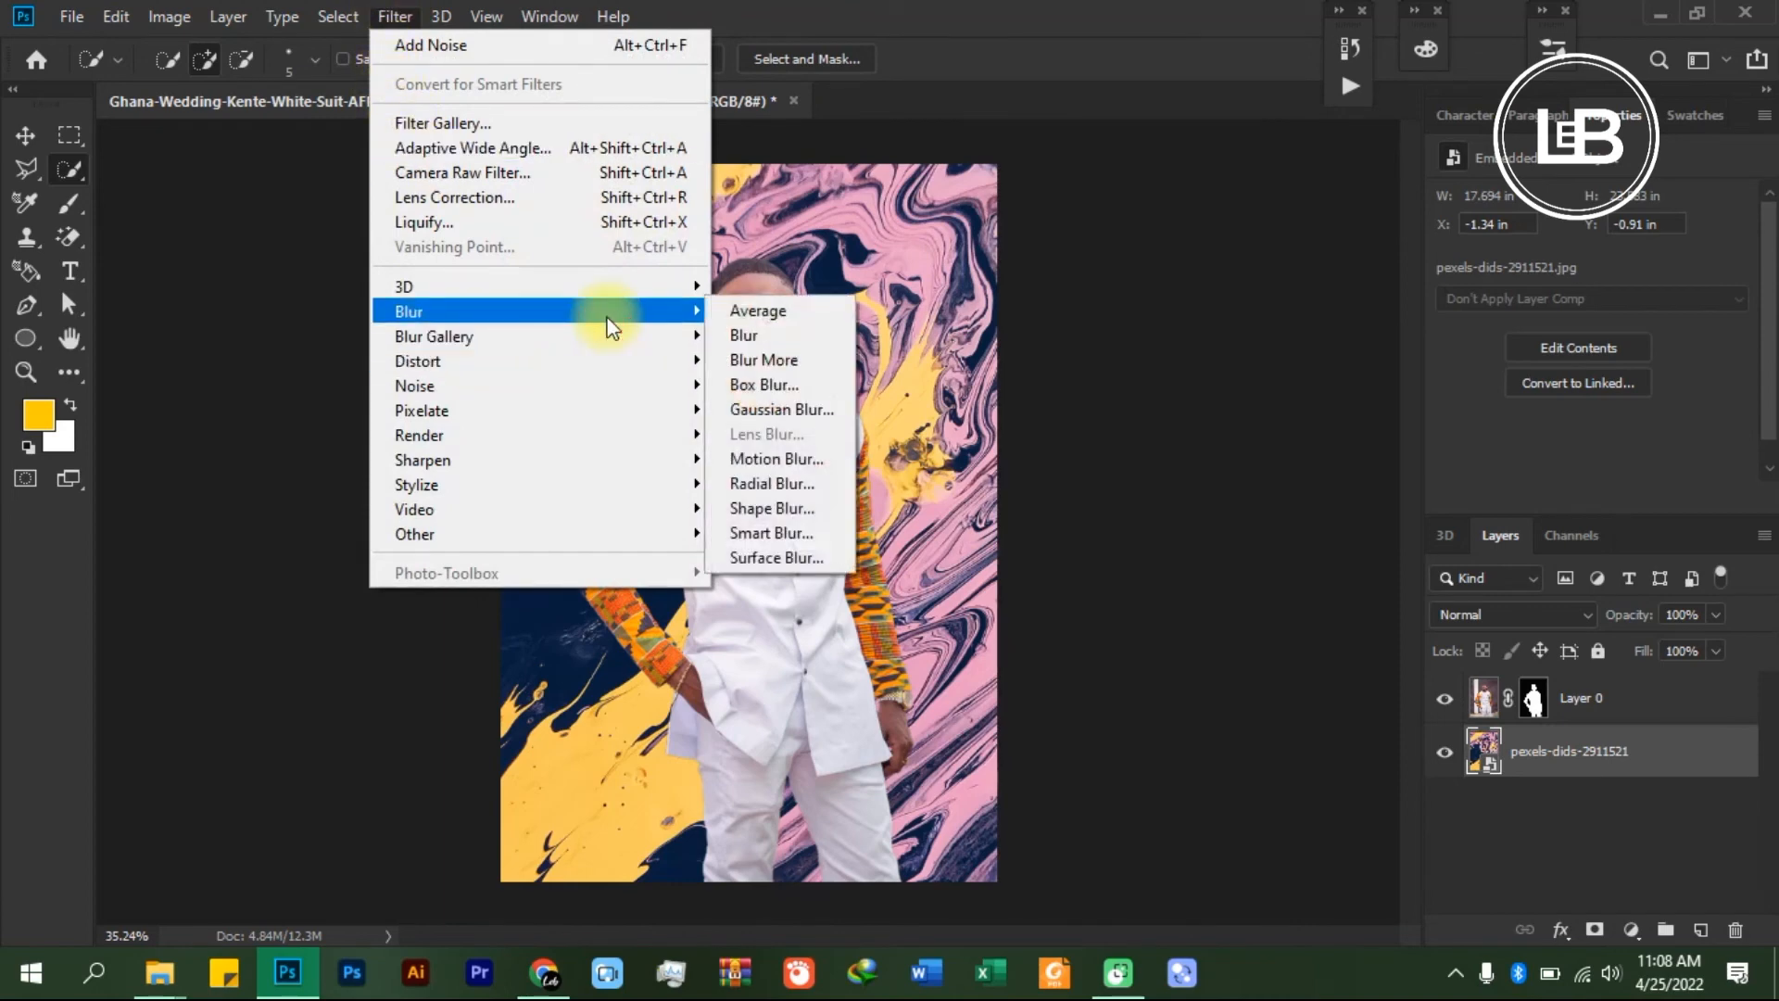
{"action": "left_click", "coordinate": [783, 409]}
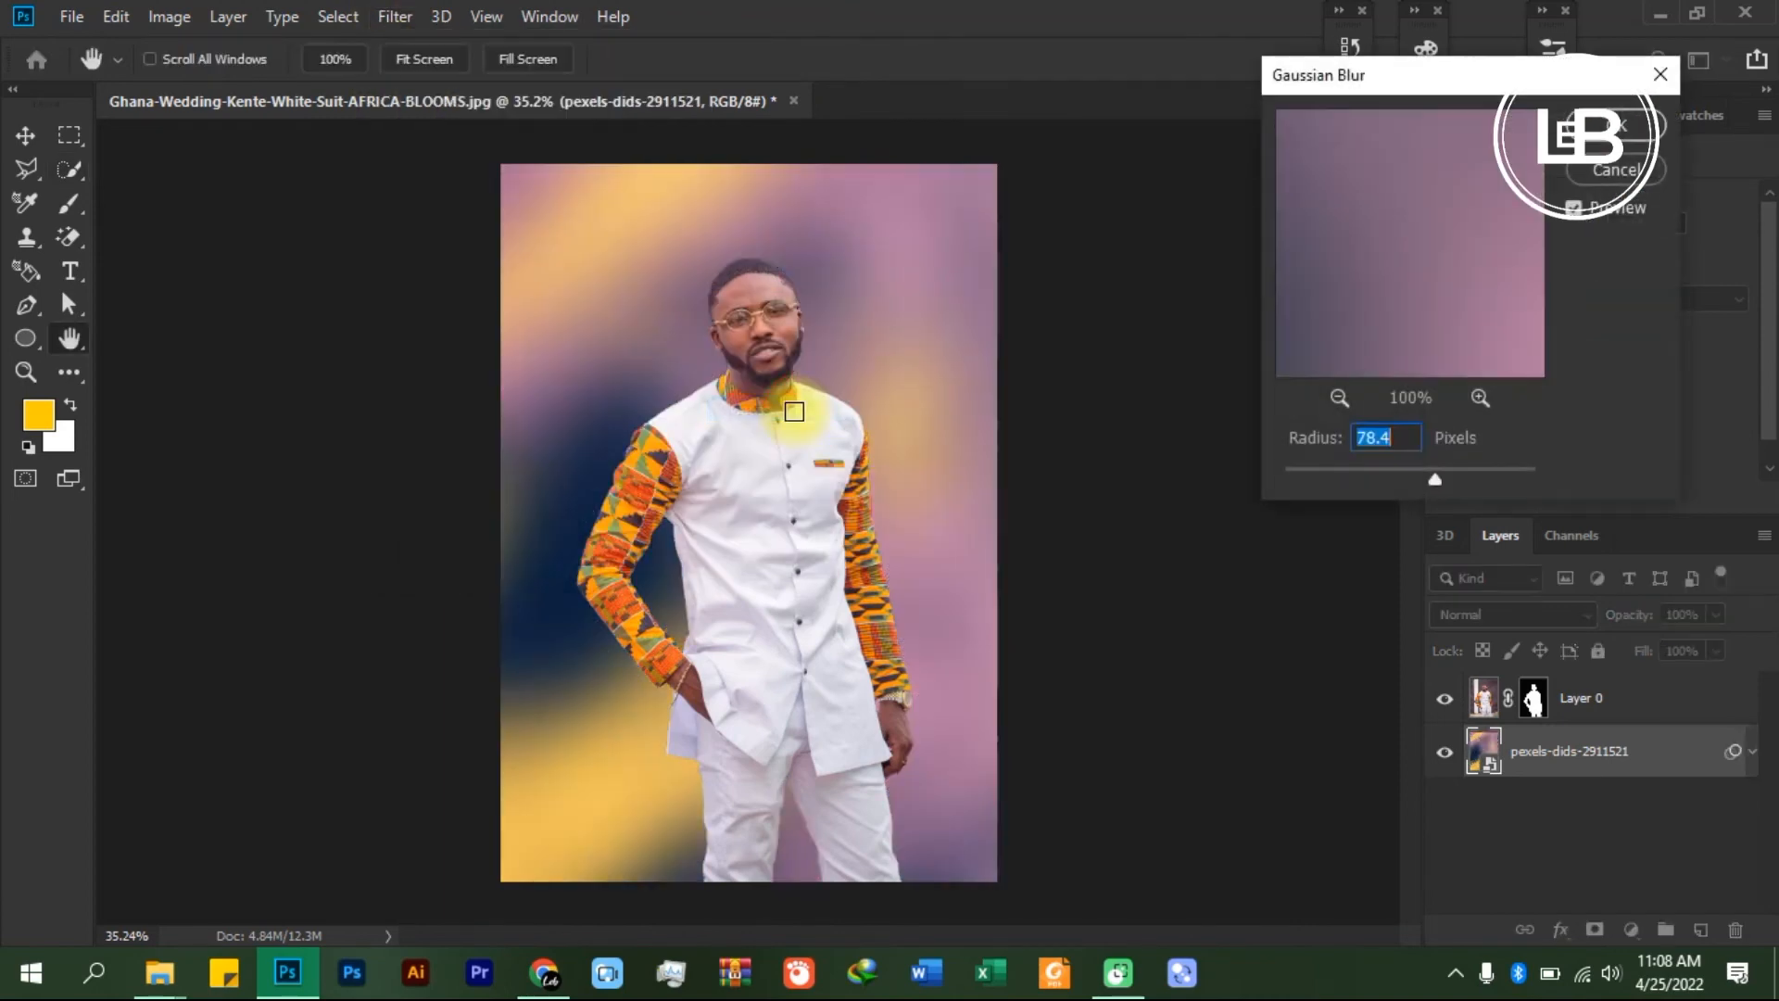
{"action": "left_click", "coordinate": [1405, 480]}
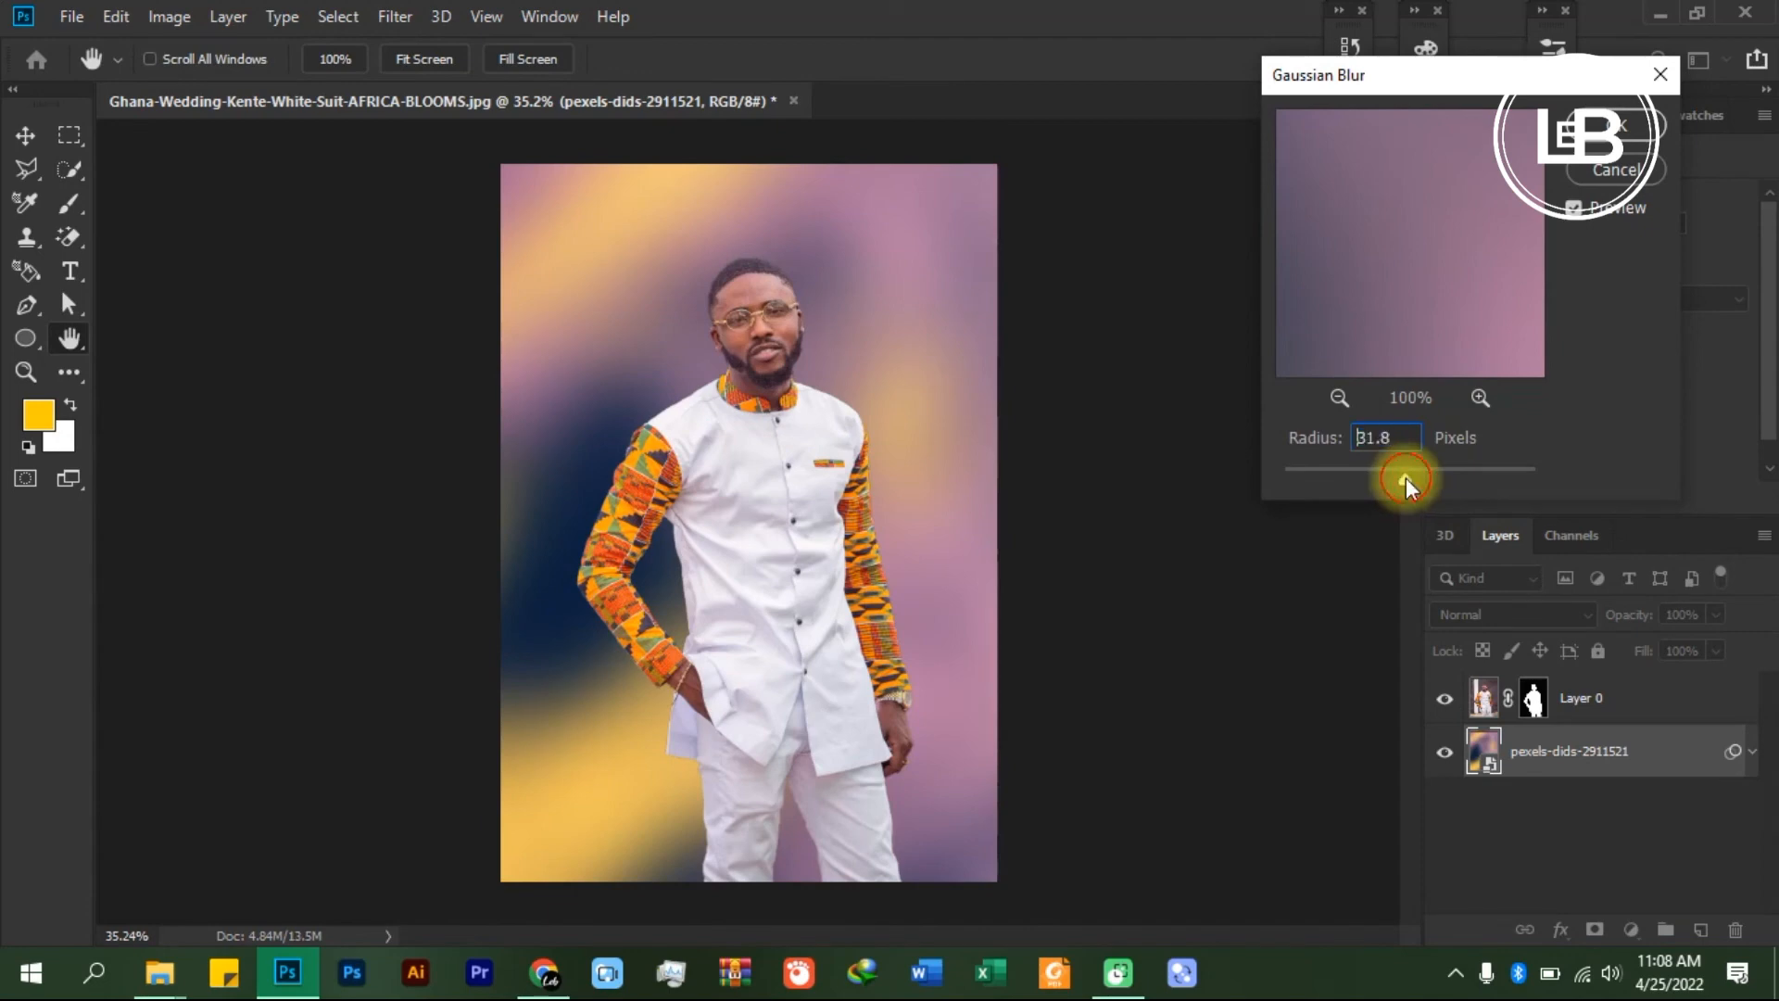
{"action": "left_click", "coordinate": [1385, 476]}
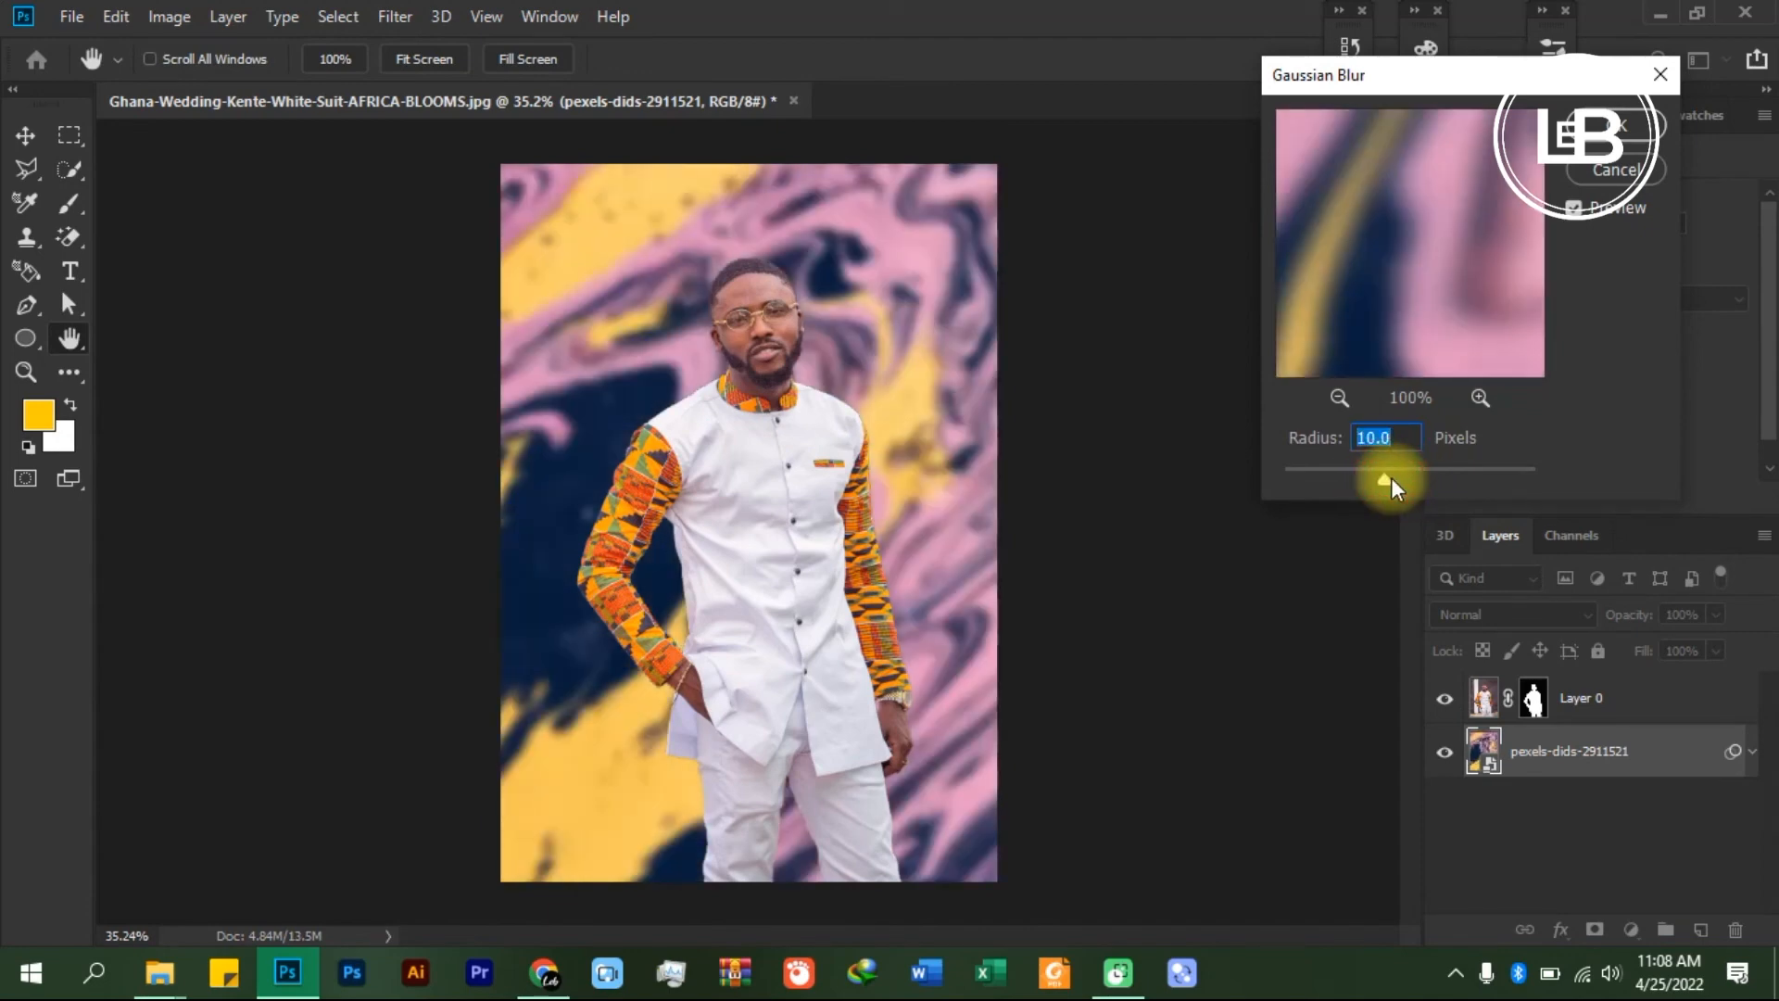
{"action": "mouse_move", "coordinate": [1392, 476]}
{"action": "left_mouse_down"}
{"action": "mouse_move", "coordinate": [1354, 476]}
{"action": "mouse_move", "coordinate": [1383, 477]}
{"action": "left_mouse_up"}
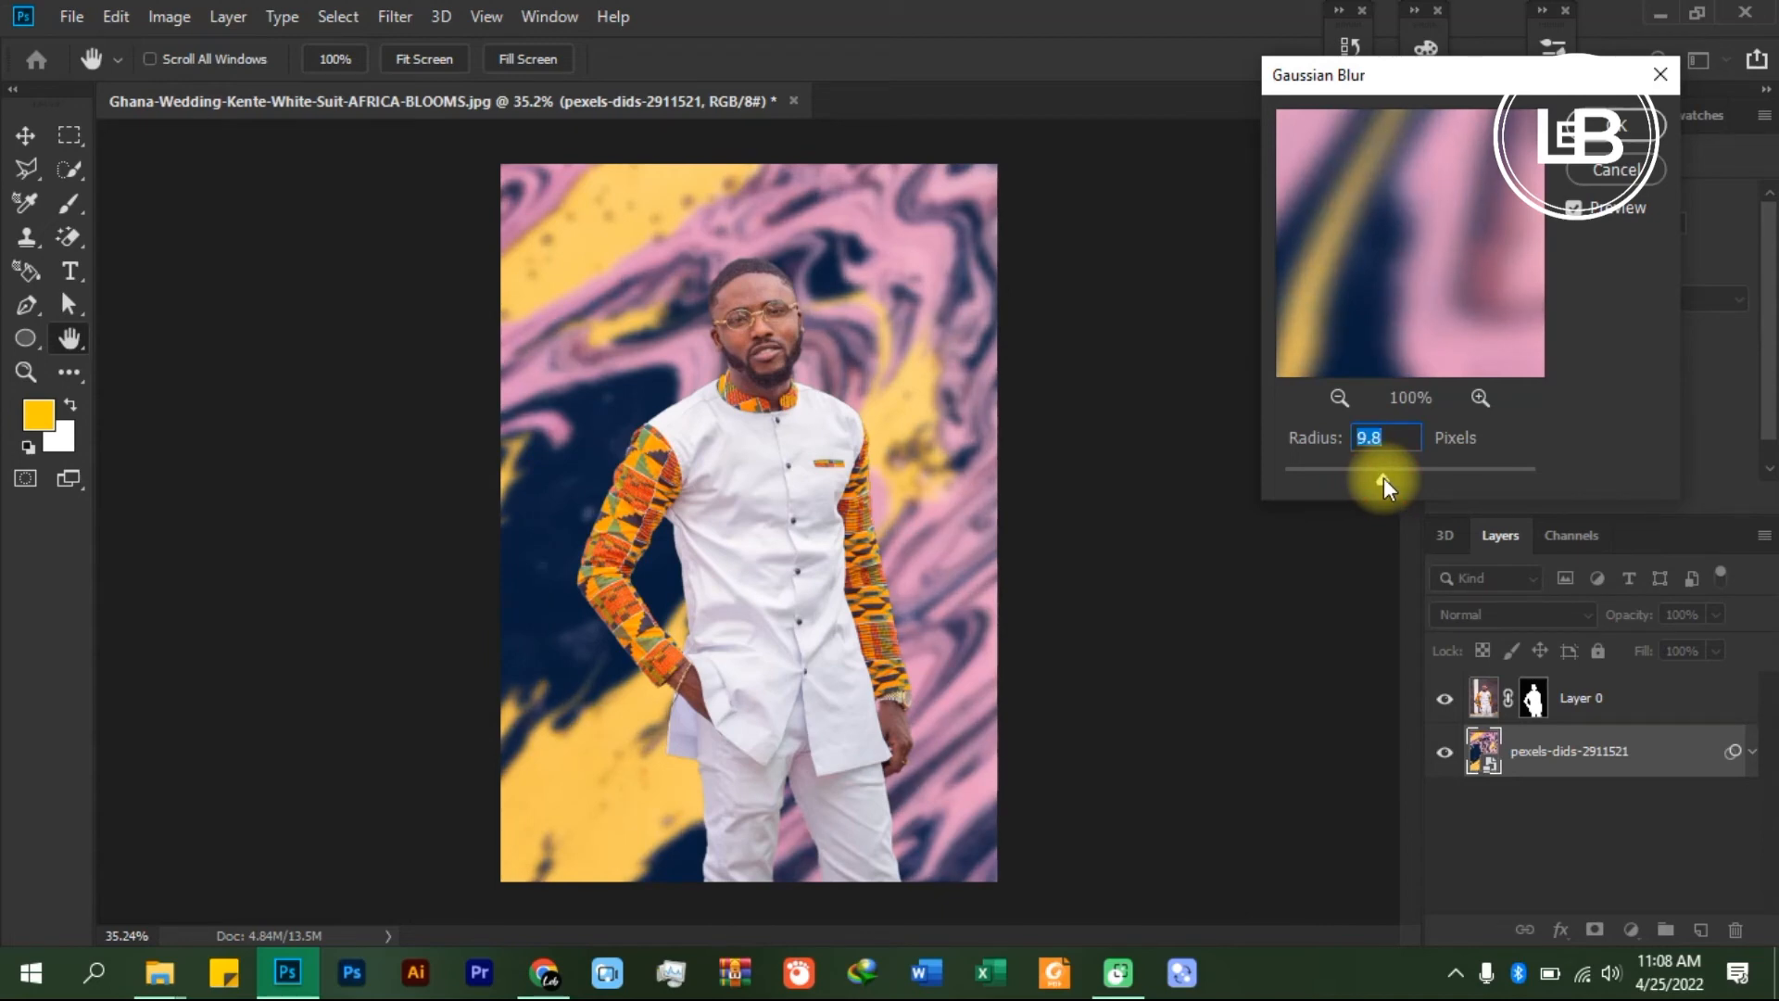
{"action": "type", "text": "10"}
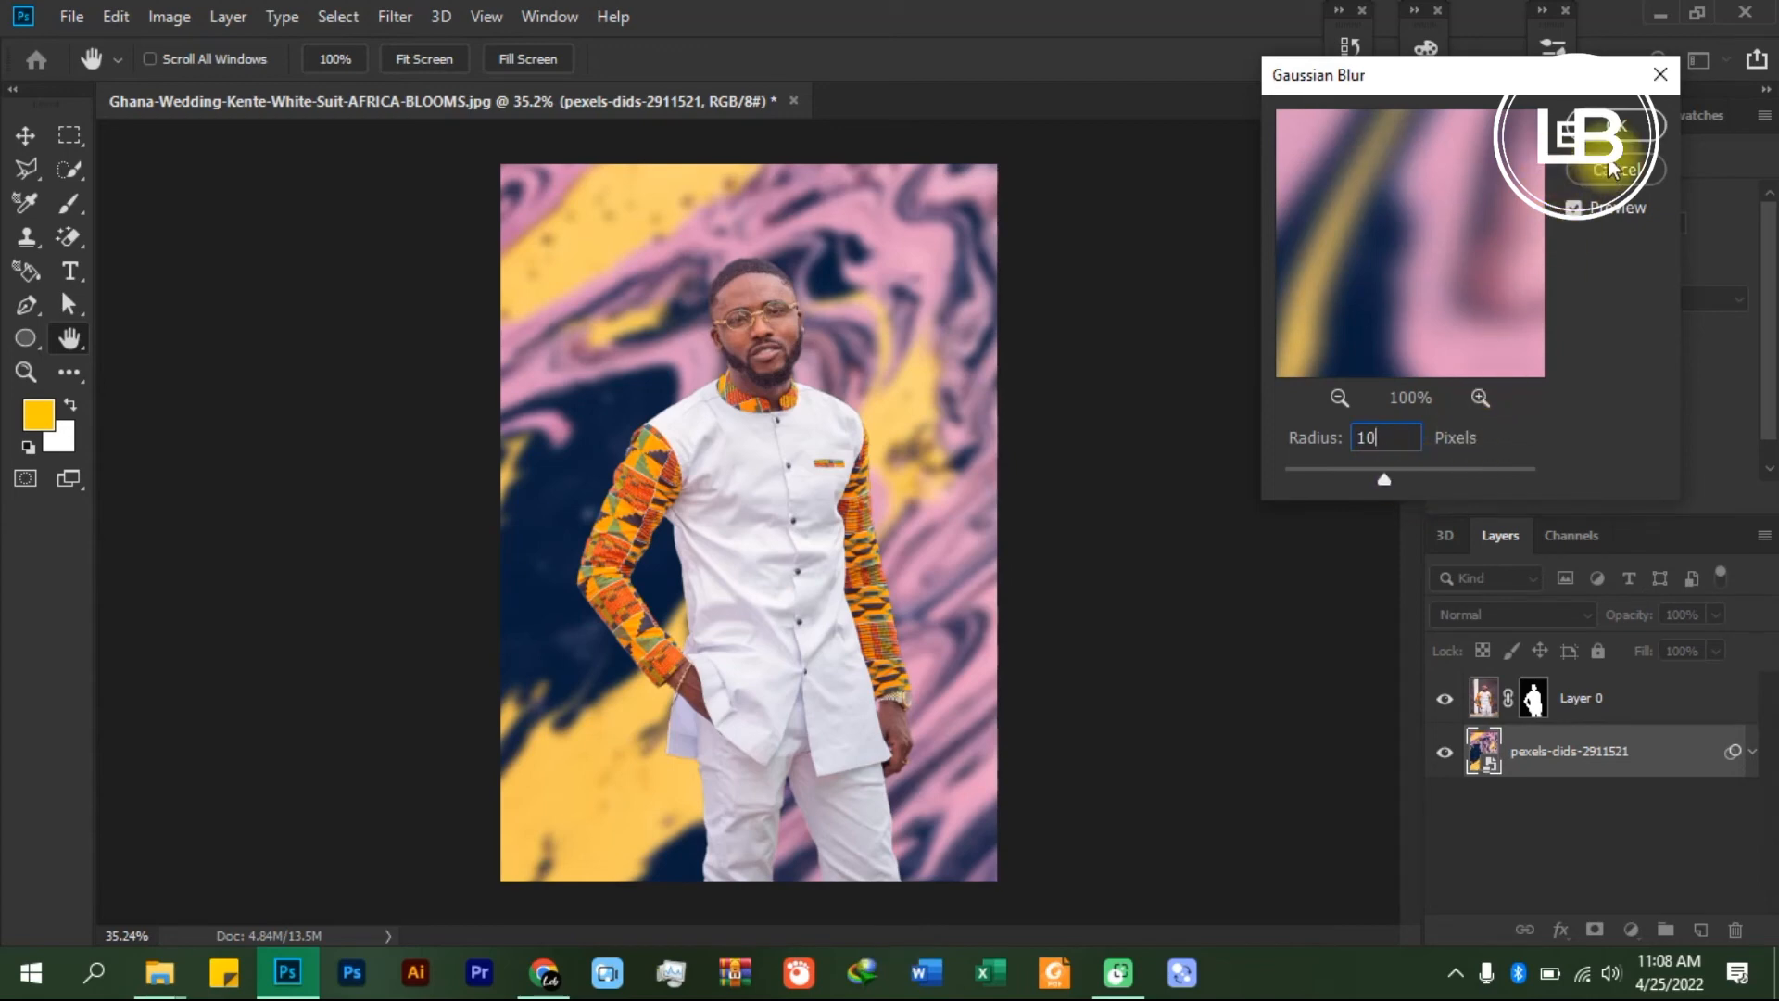
{"action": "left_click", "coordinate": [1623, 120]}
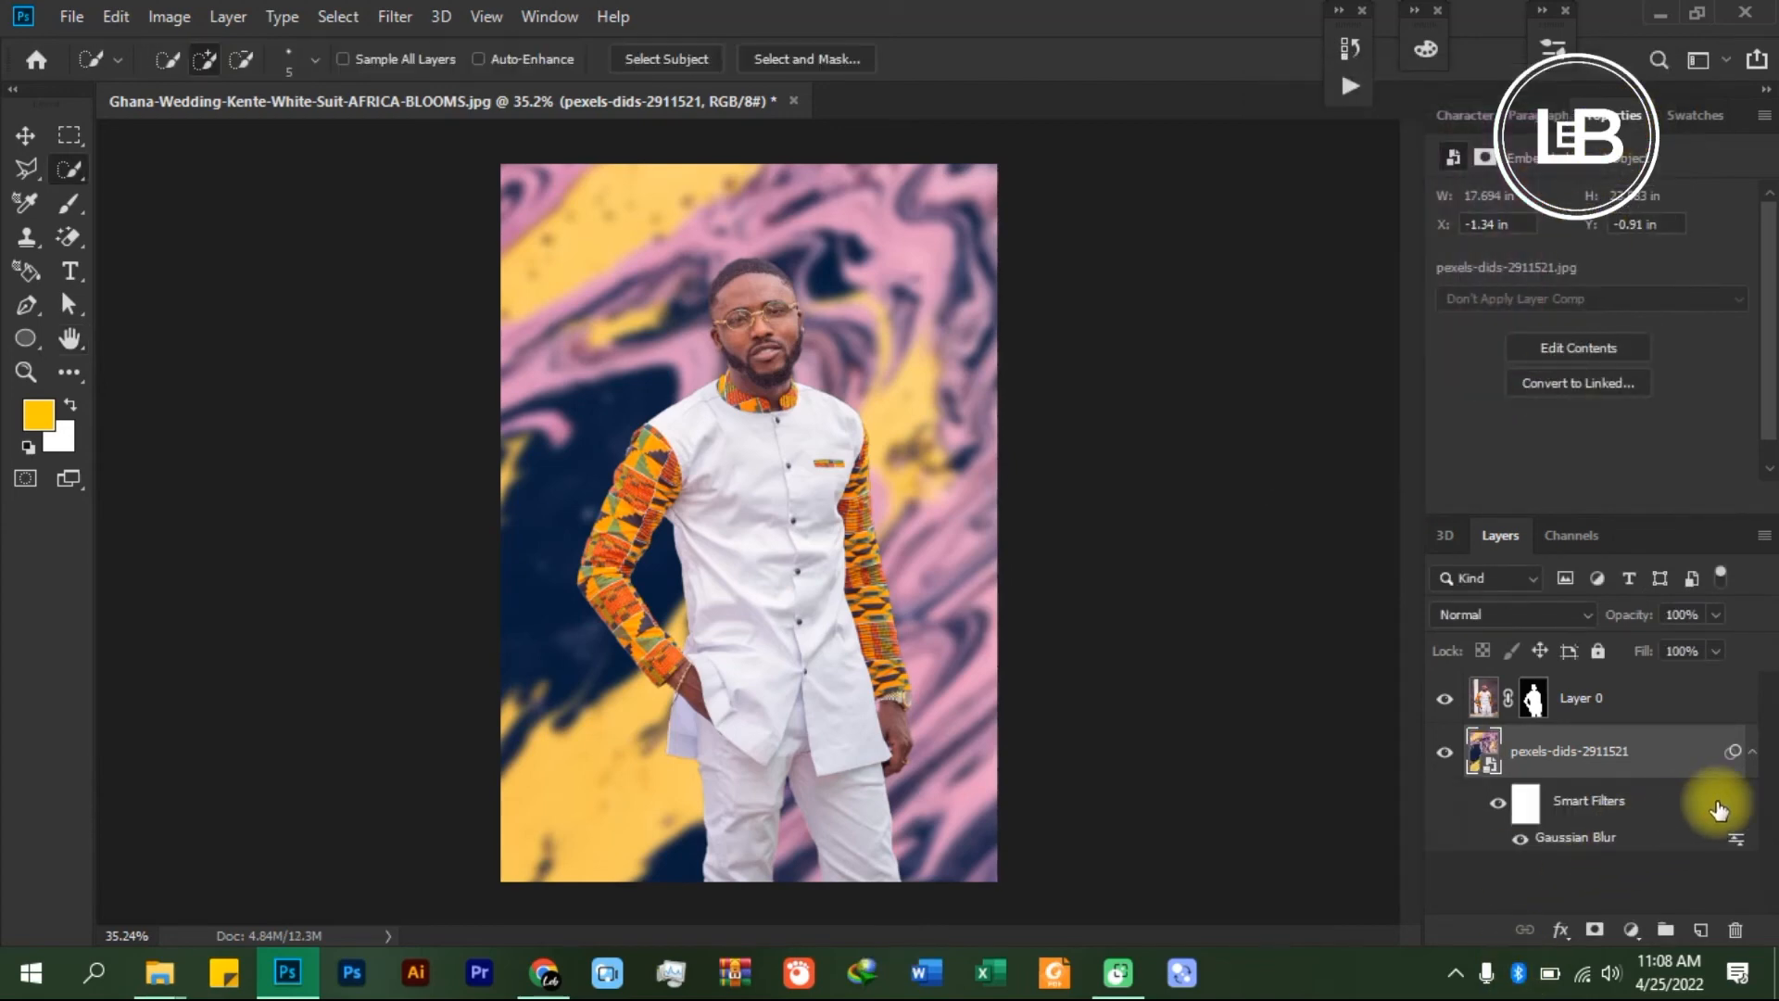
{"action": "left_click", "coordinate": [1753, 751]}
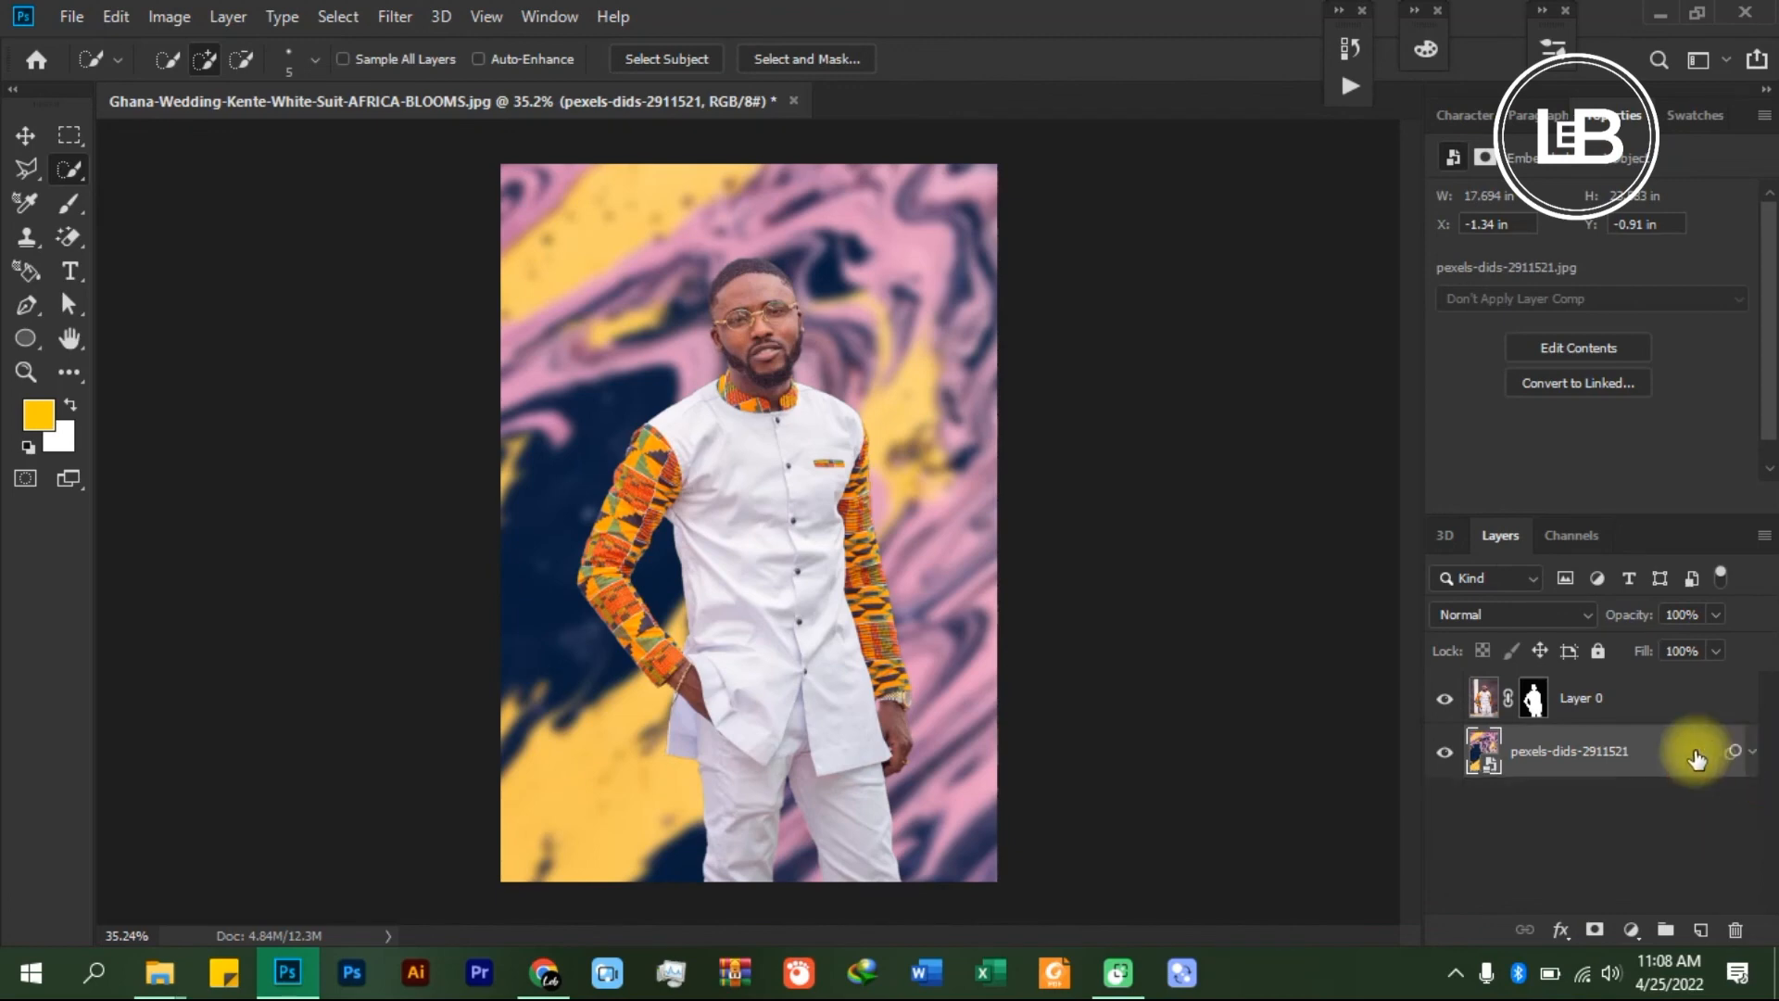
- Start saving the document under Save As to the Desktop, with JPEG as the file format
{"action": "left_click", "coordinate": [72, 15]}
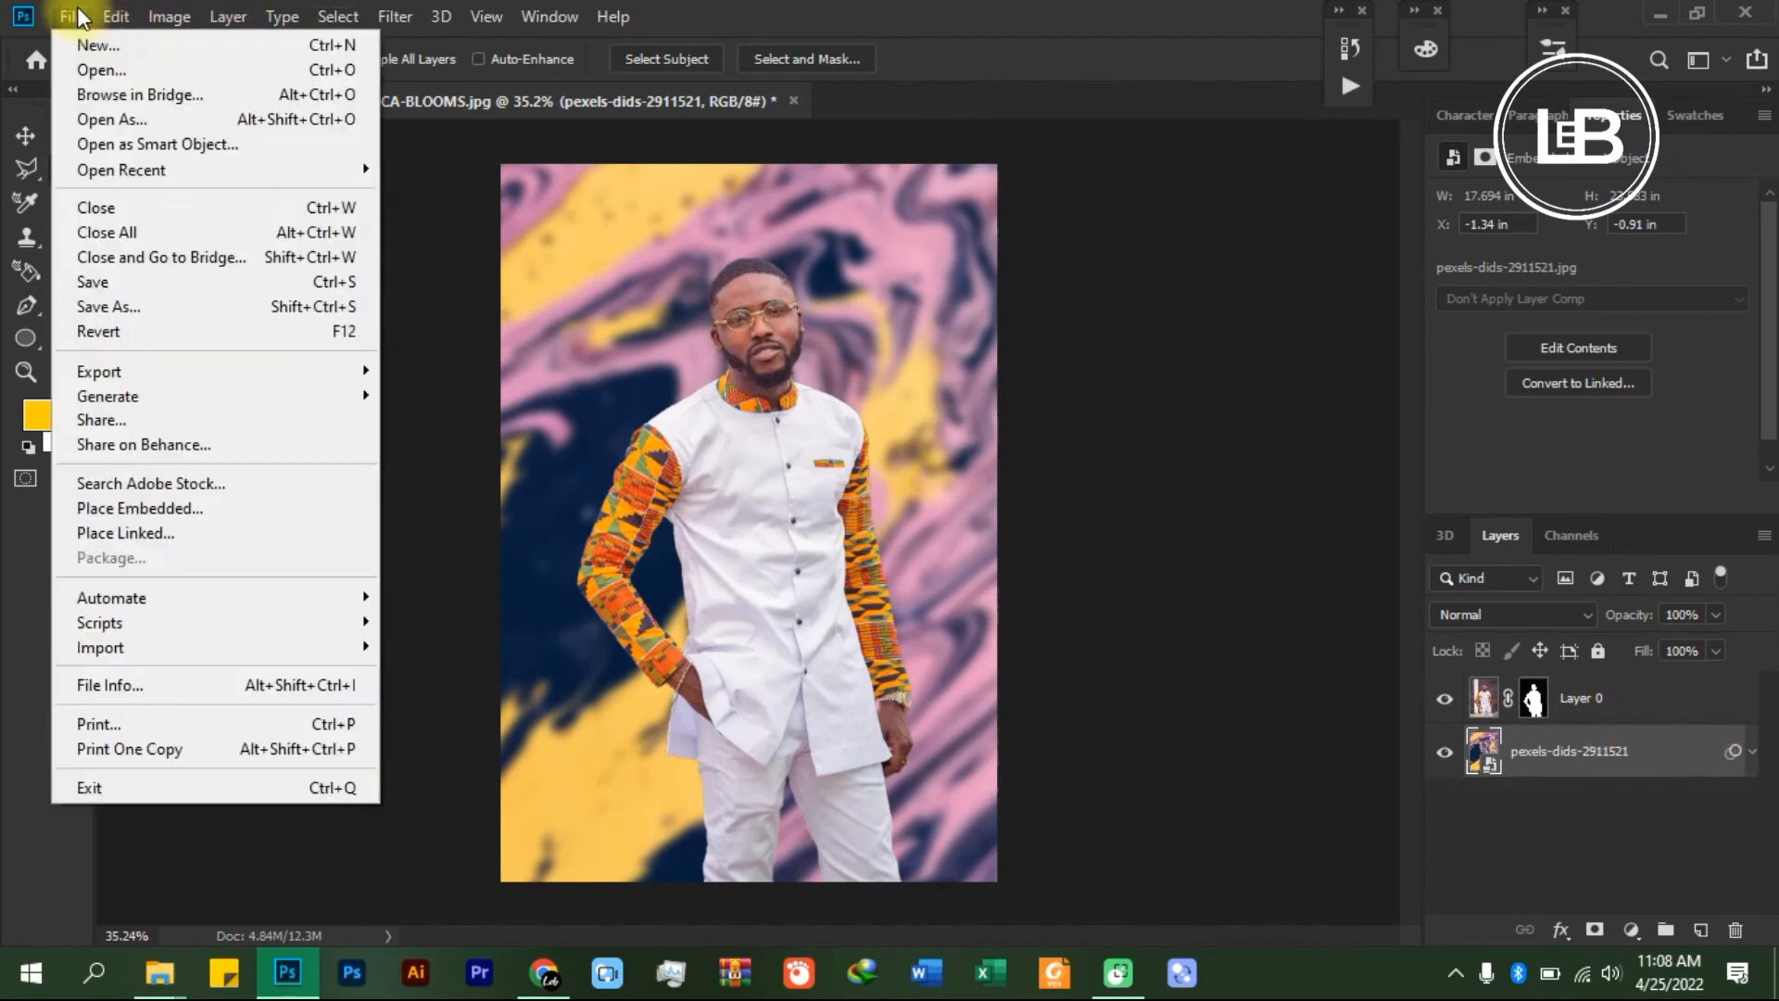
{"action": "left_click", "coordinate": [131, 306]}
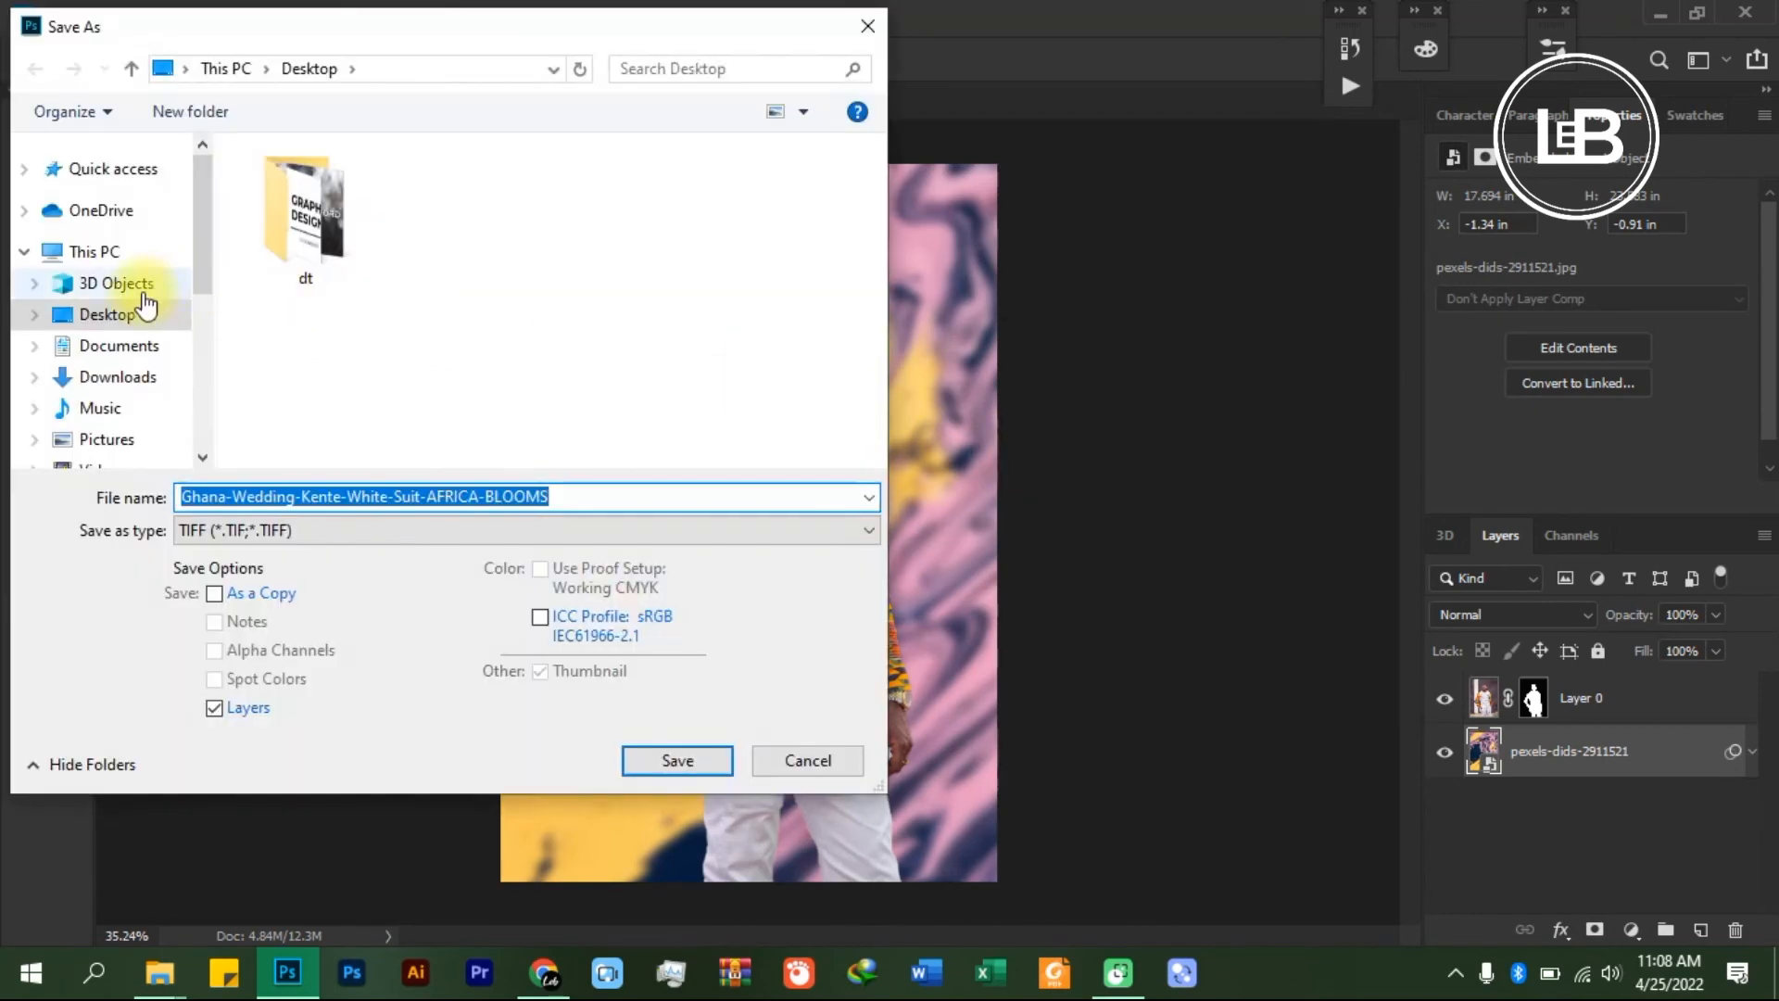
{"action": "left_click", "coordinate": [170, 313]}
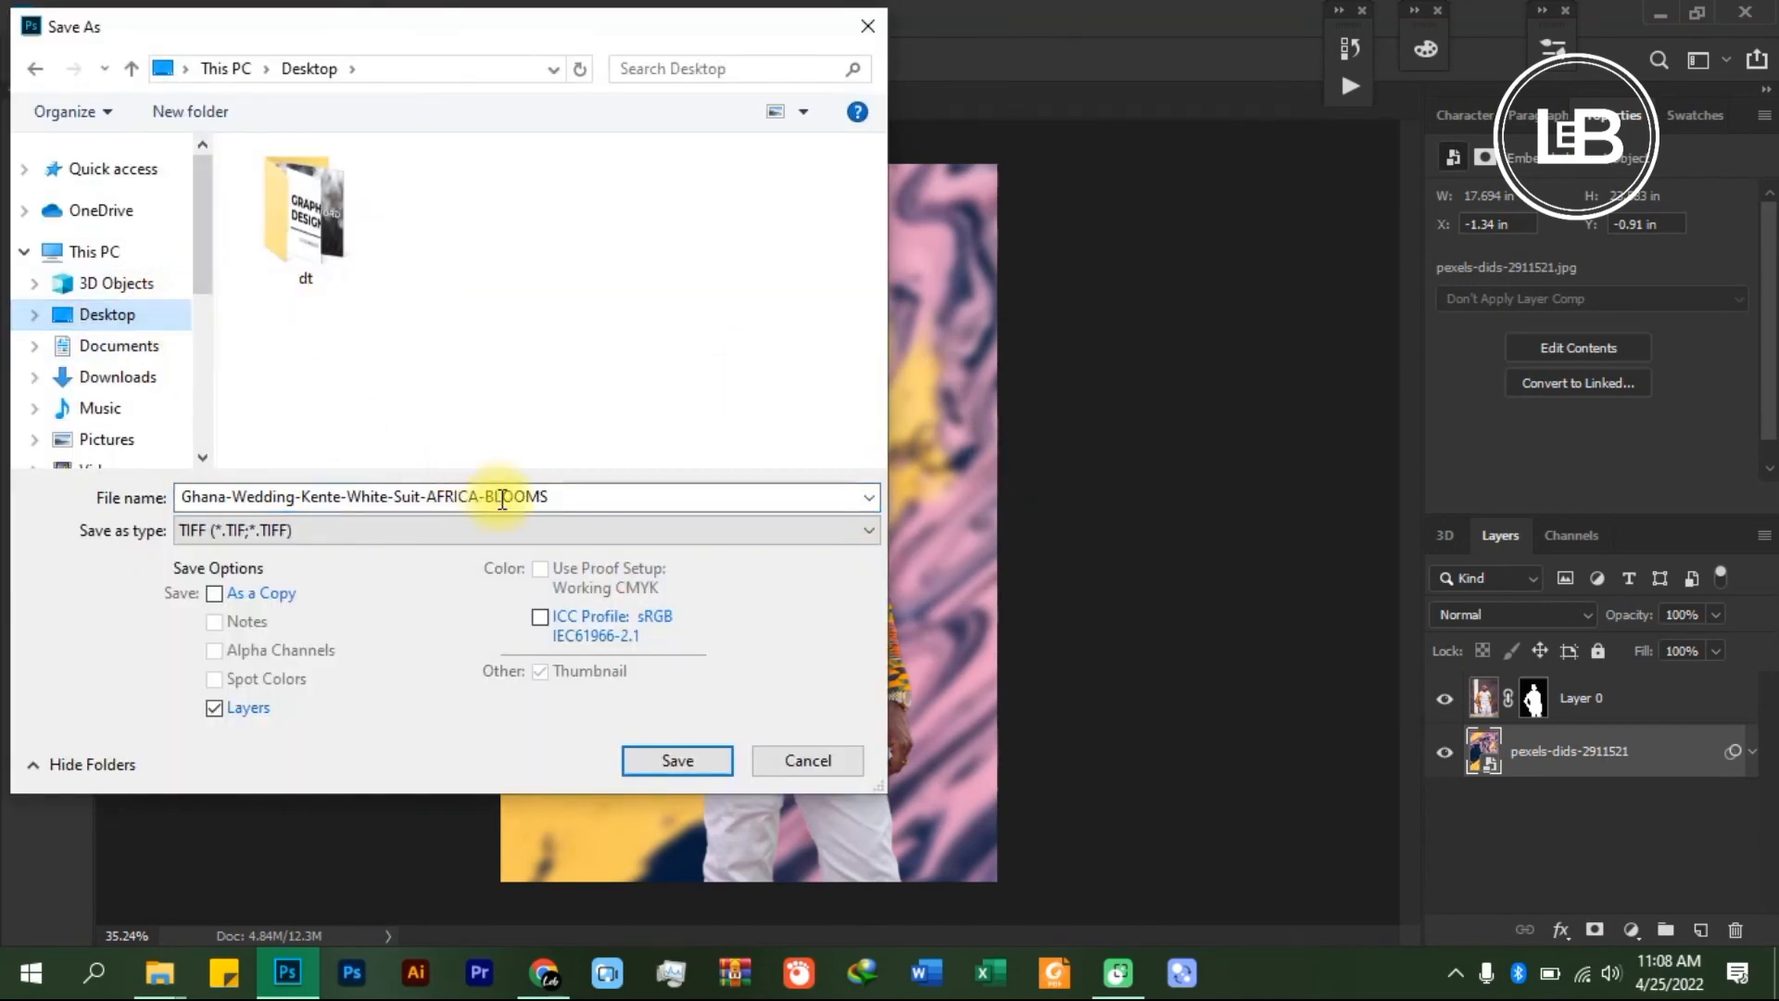
{"action": "double_click", "coordinate": [588, 492]}
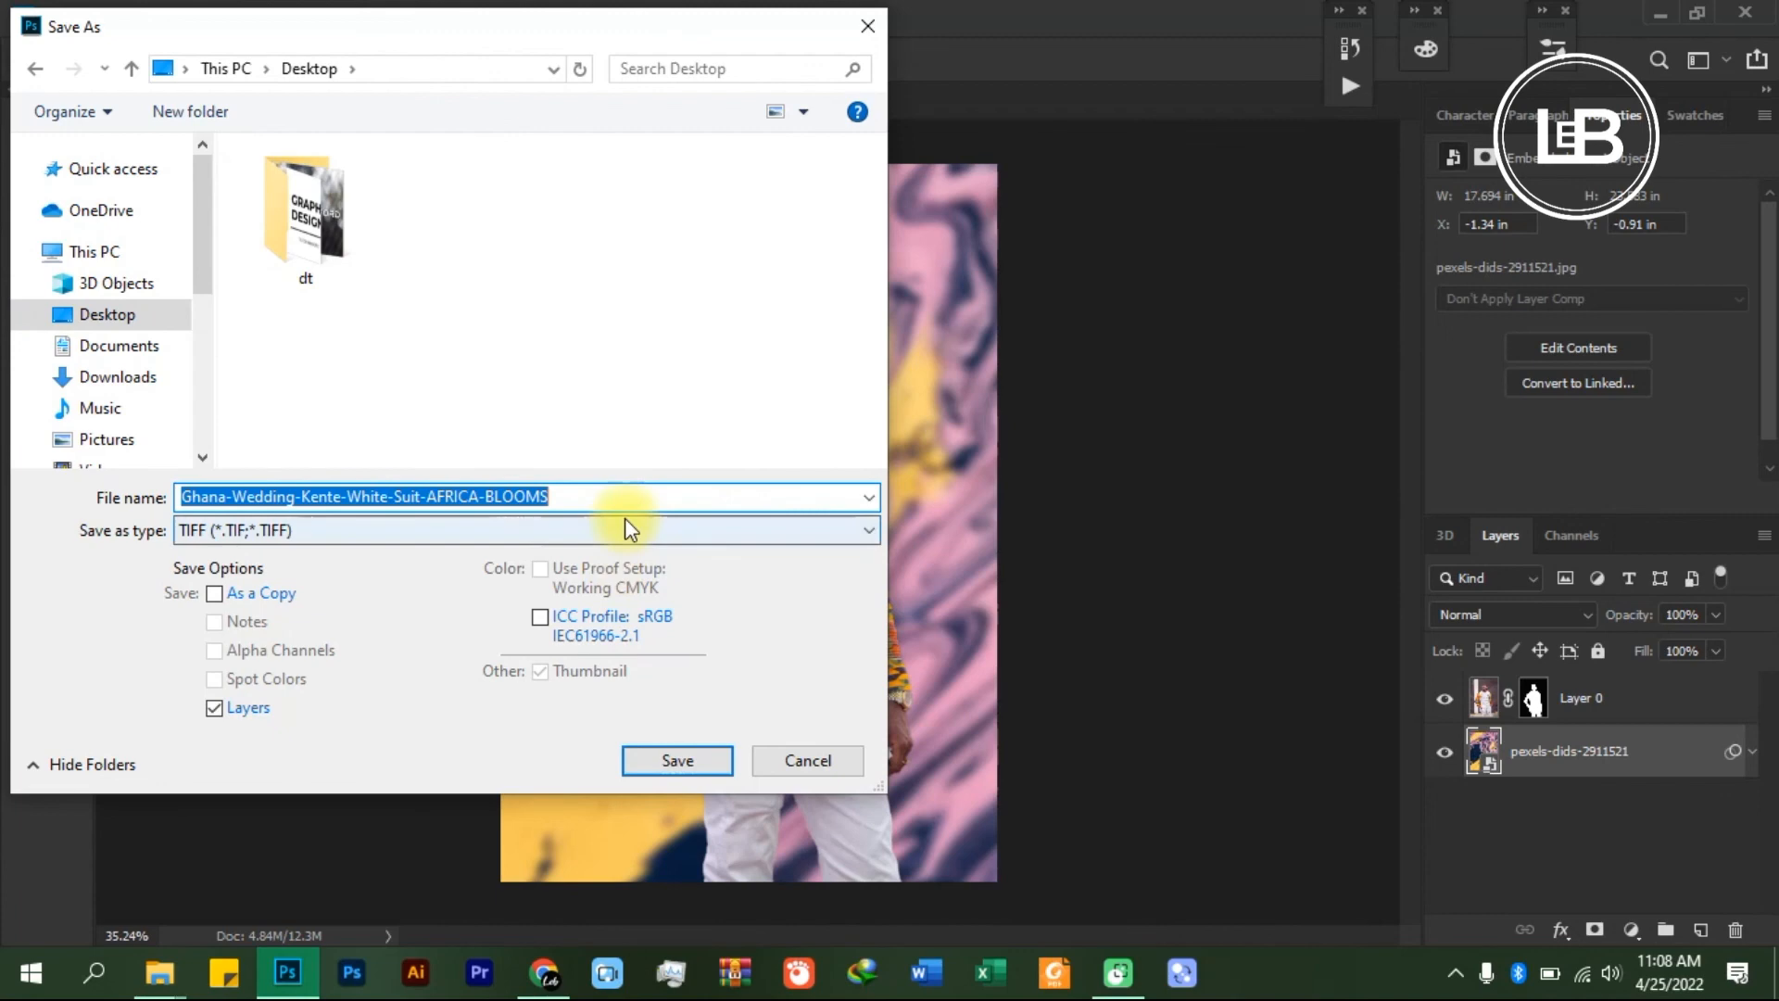
{"action": "left_click", "coordinate": [626, 523]}
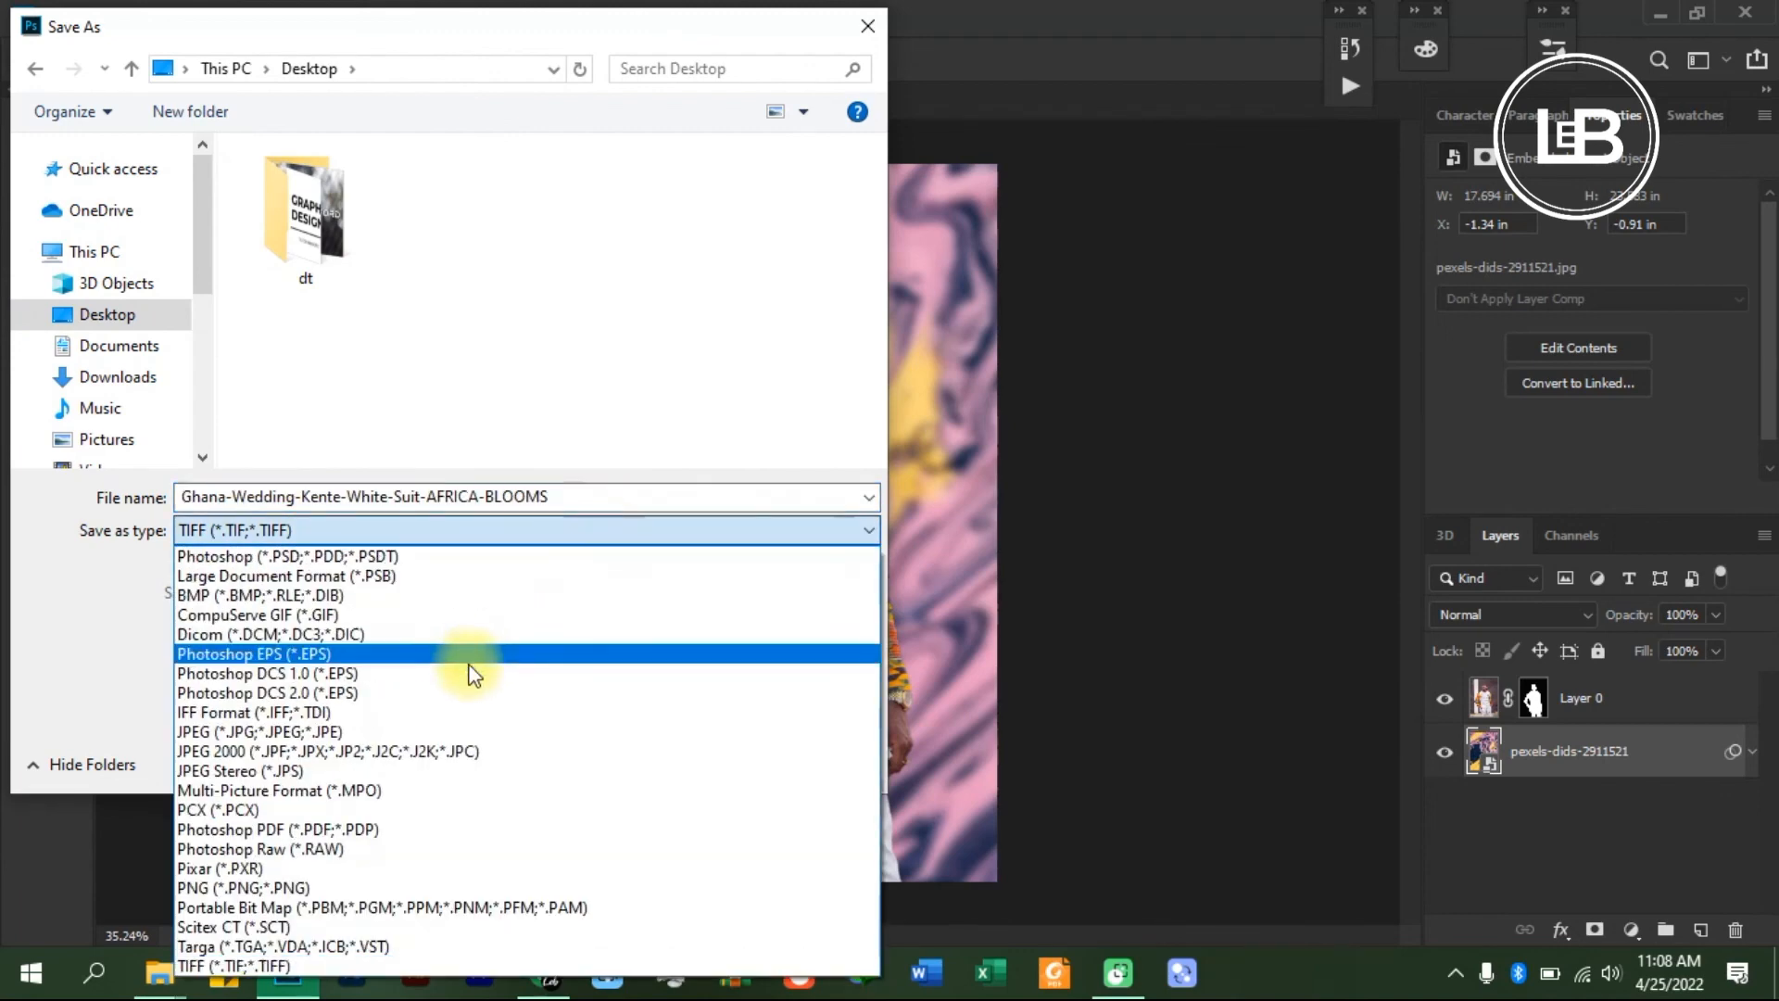
{"action": "left_click", "coordinate": [439, 731]}
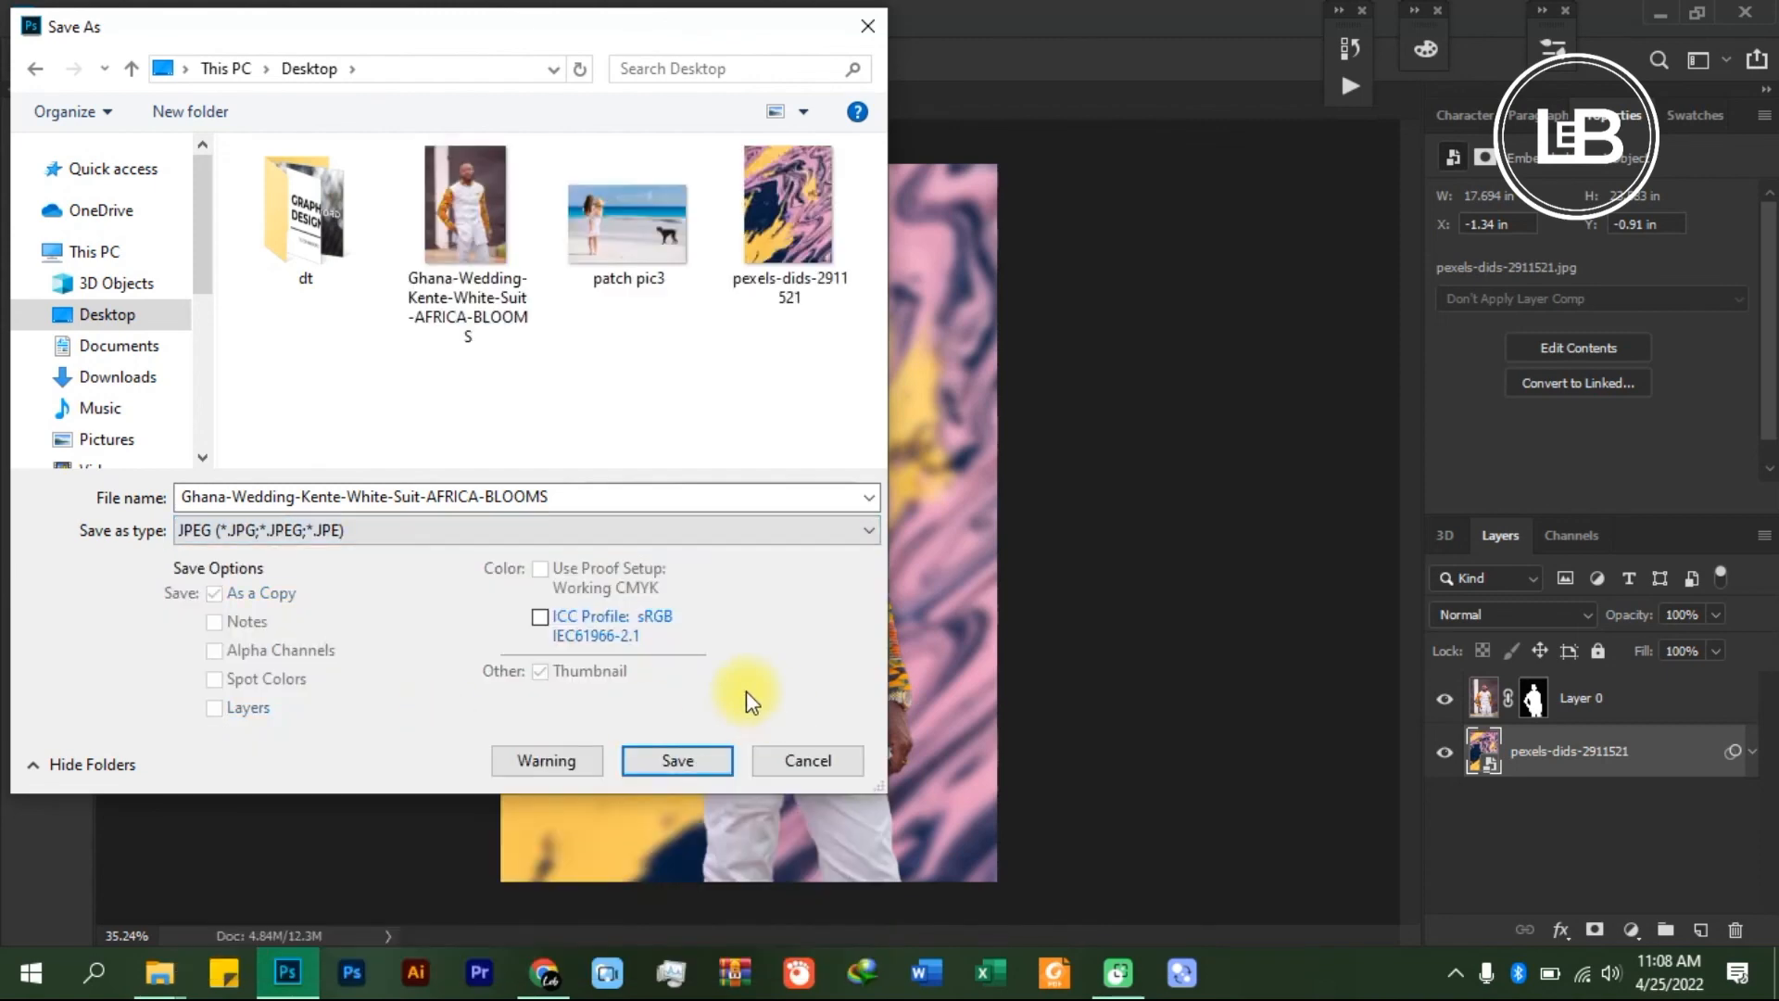
- Decline replacing the existing JPEG and save the copy under the file name "man with kente"
{"action": "left_click", "coordinate": [676, 758]}
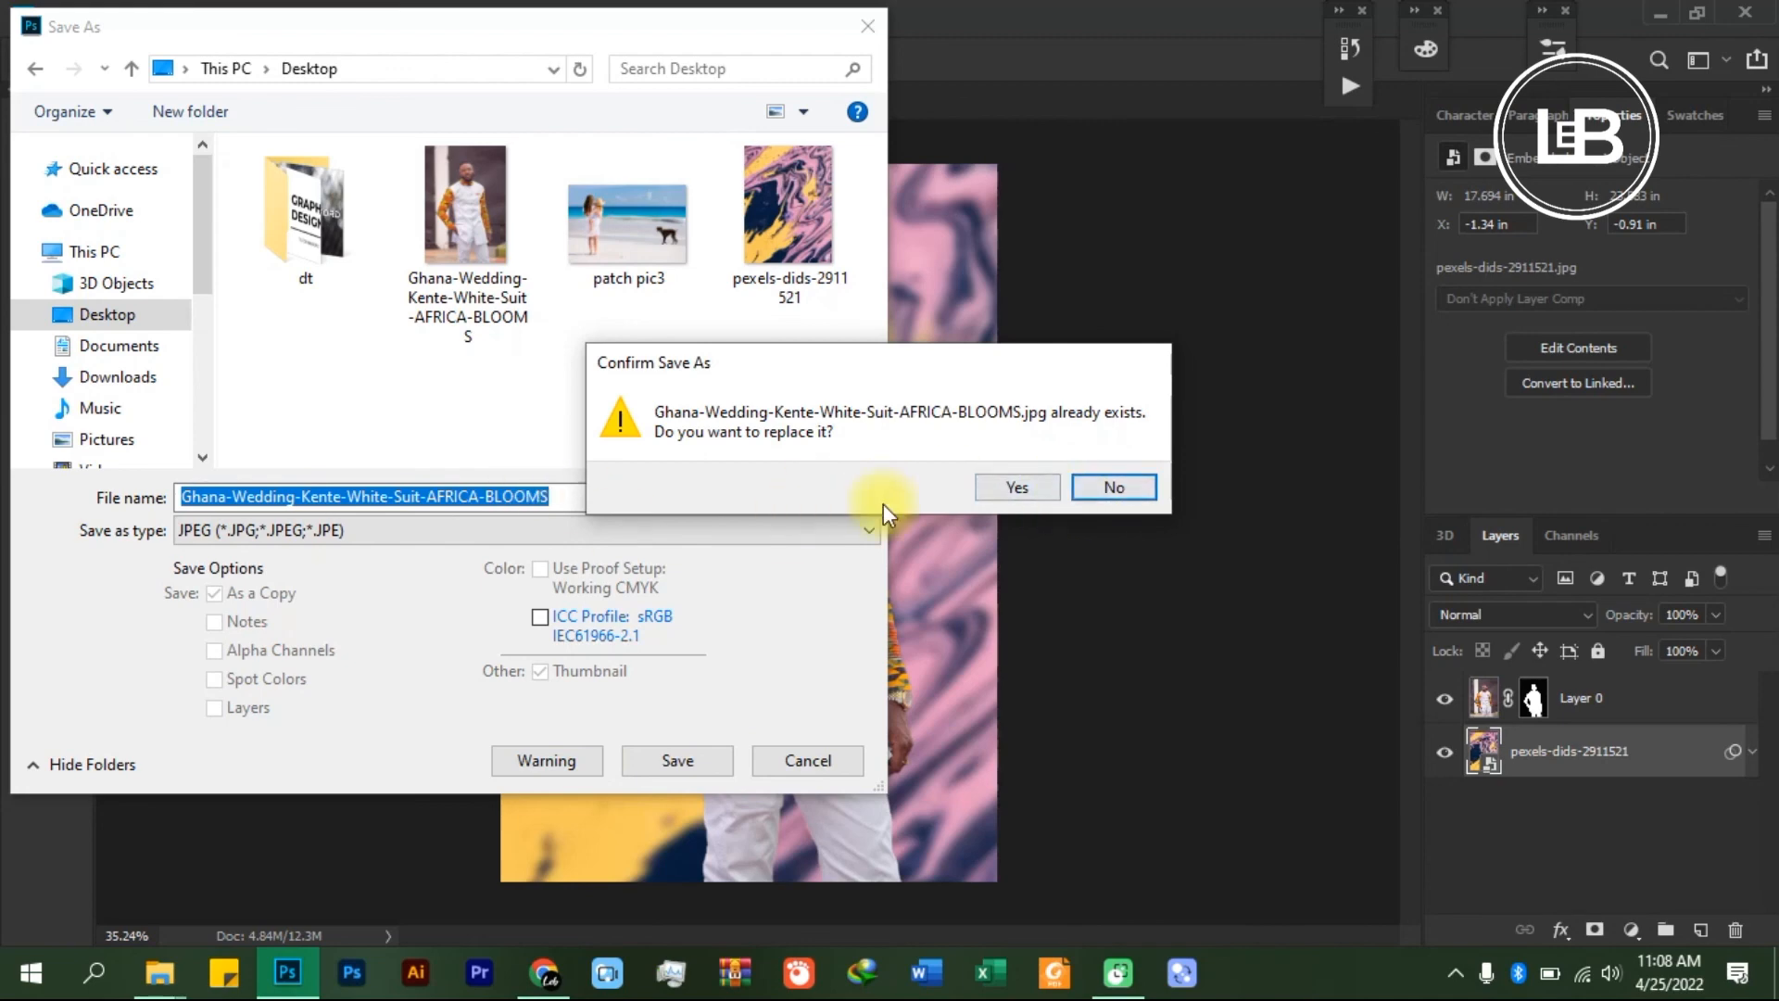
{"action": "left_click", "coordinate": [1056, 490]}
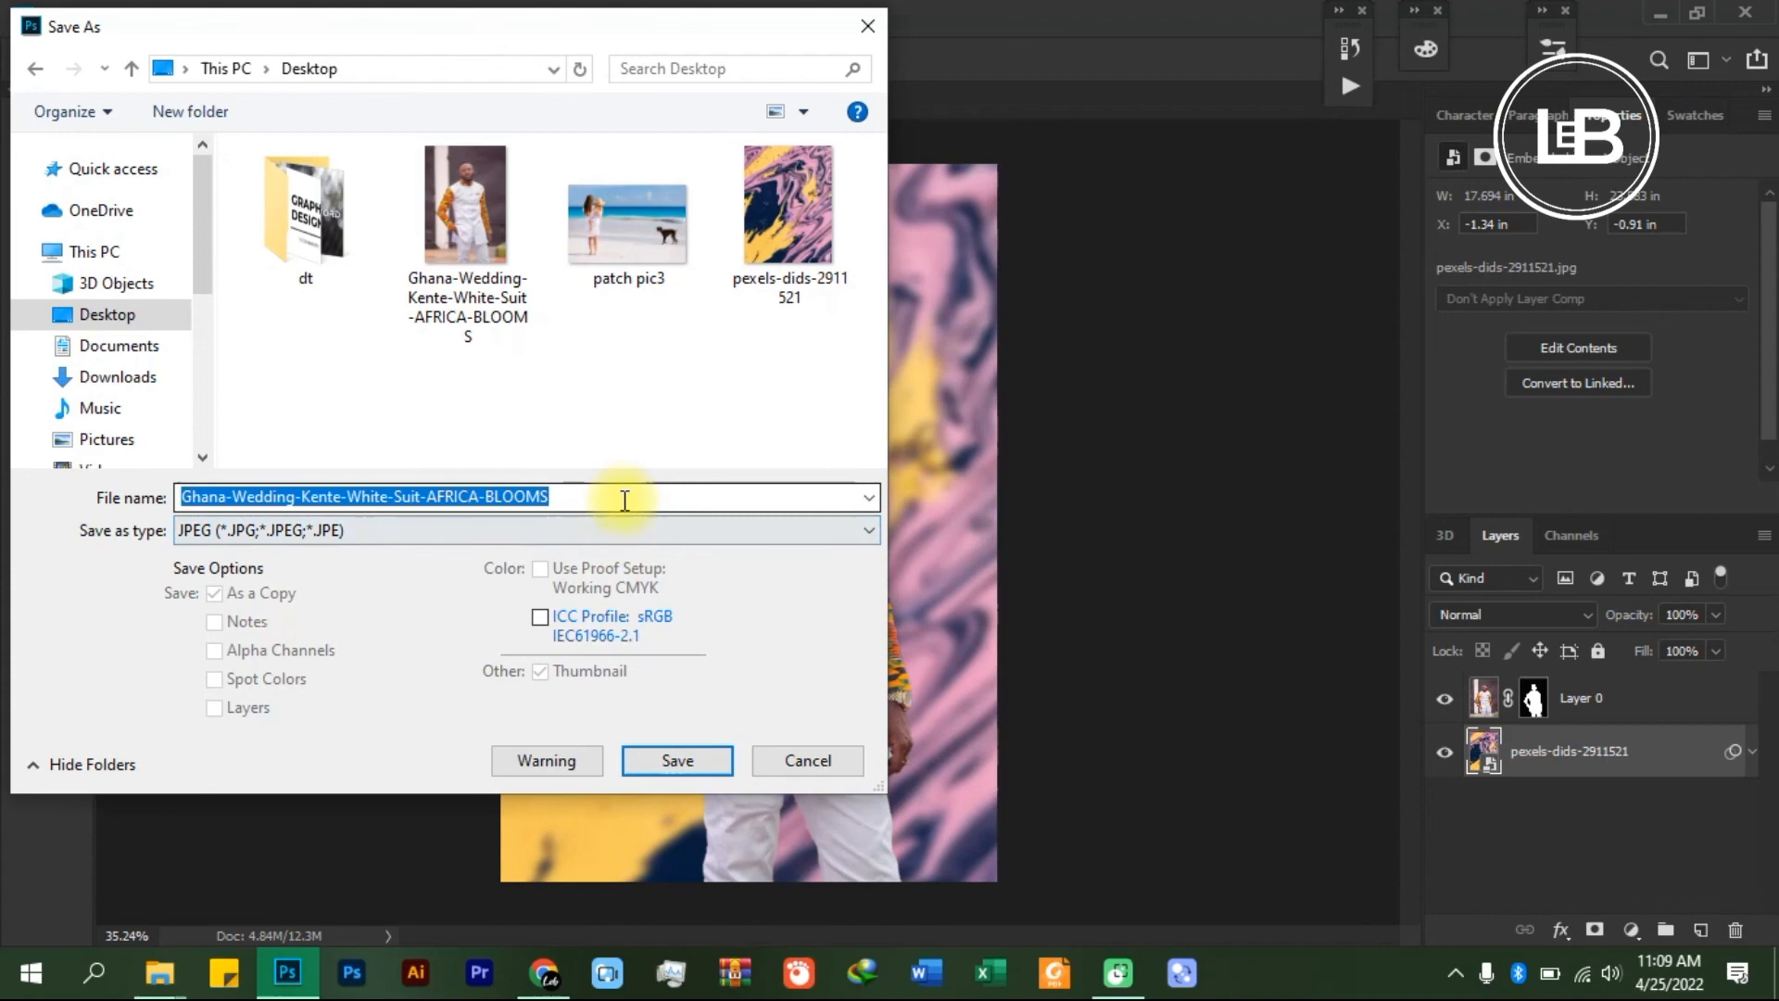
{"action": "type", "text": "mn"}
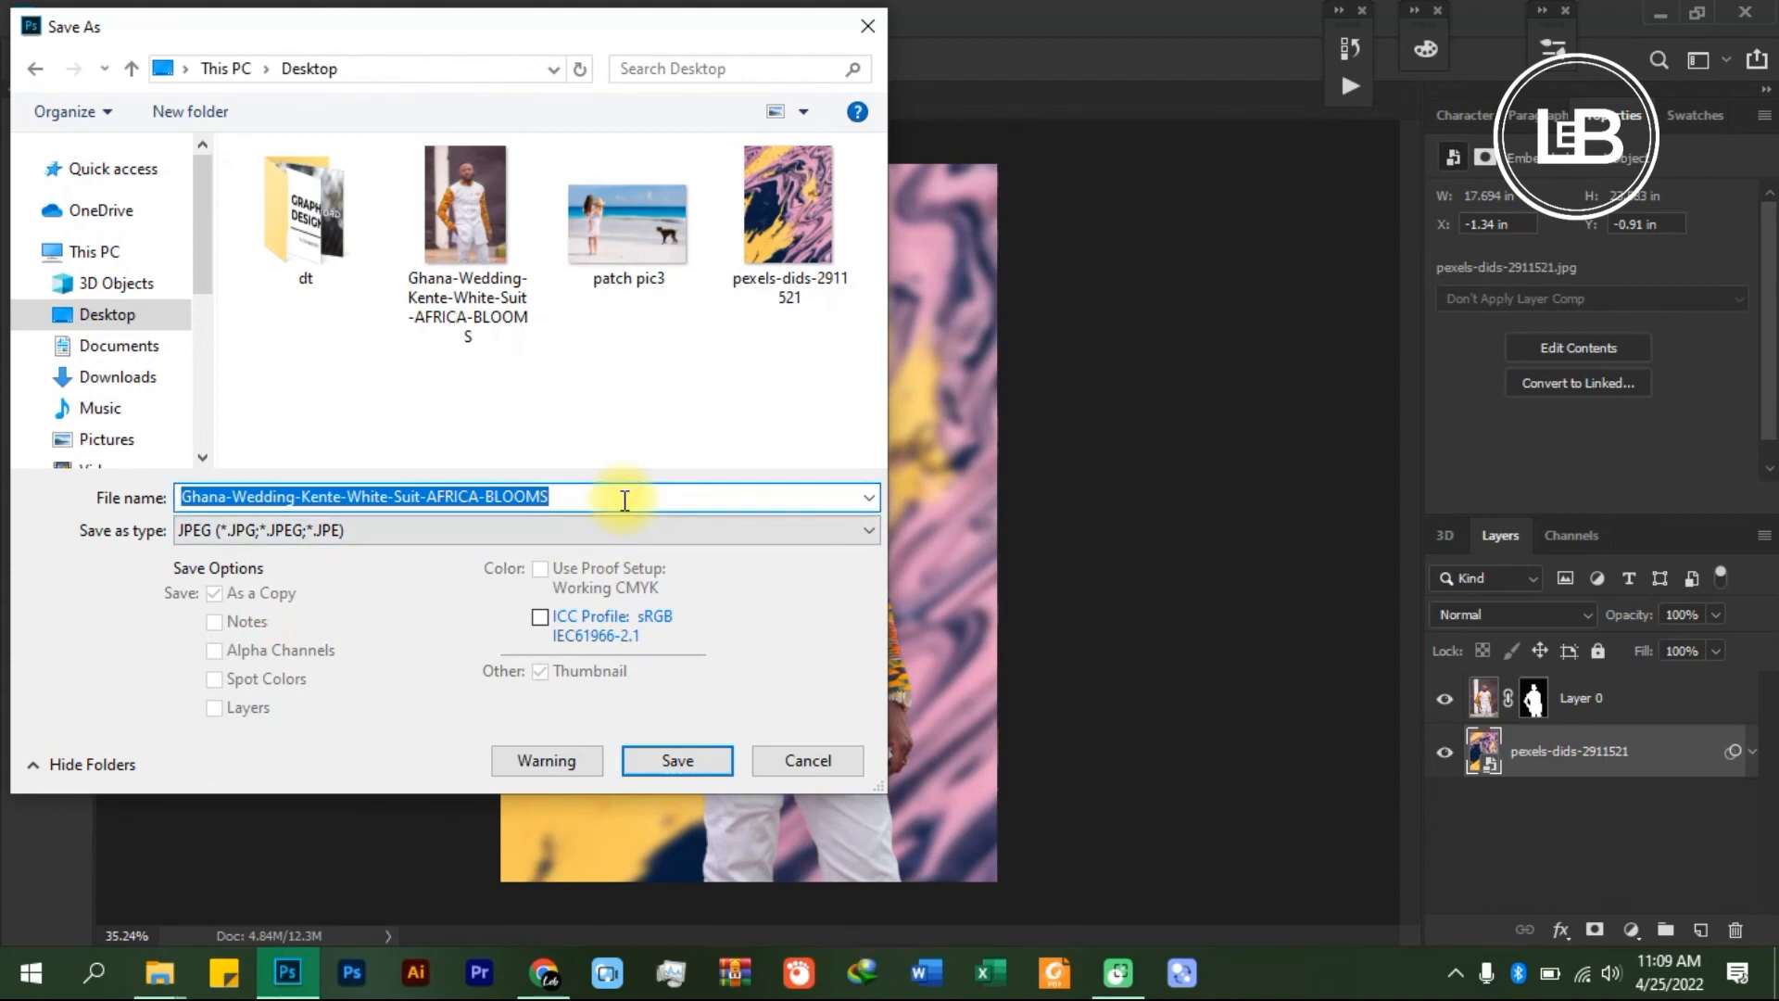
{"action": "type", "text": "man with"}
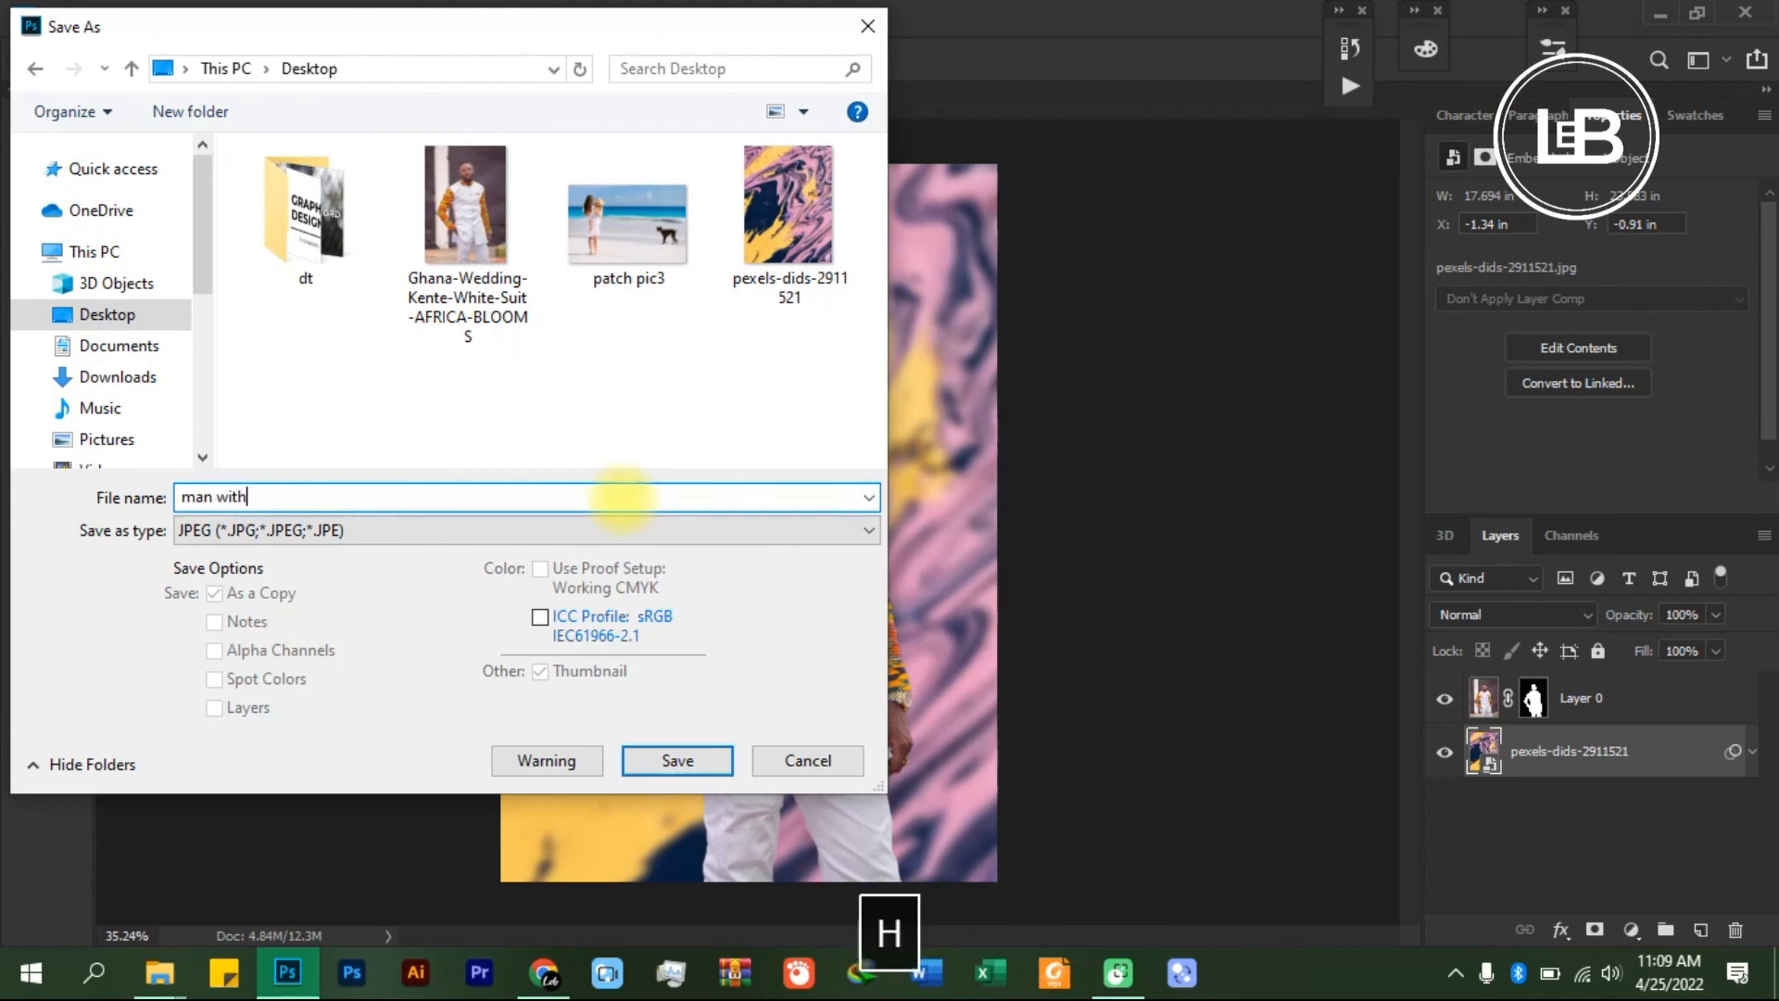
{"action": "type", "text": " kente"}
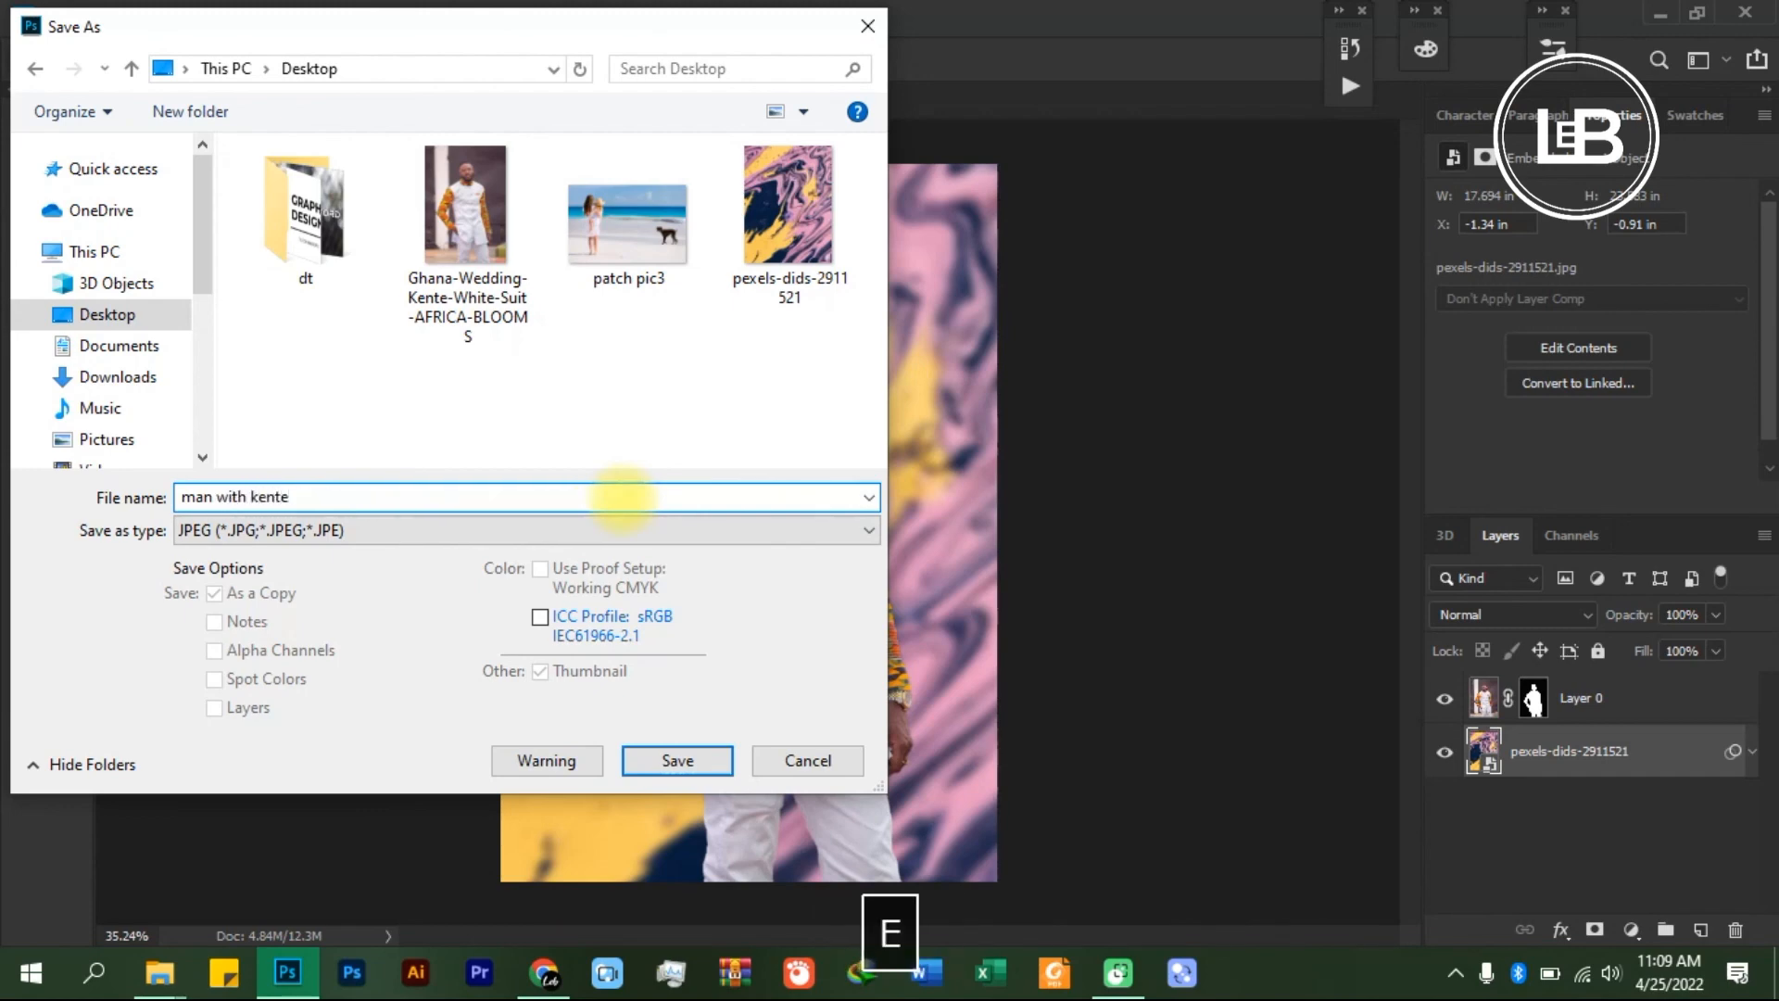
{"action": "key", "text": "Return"}
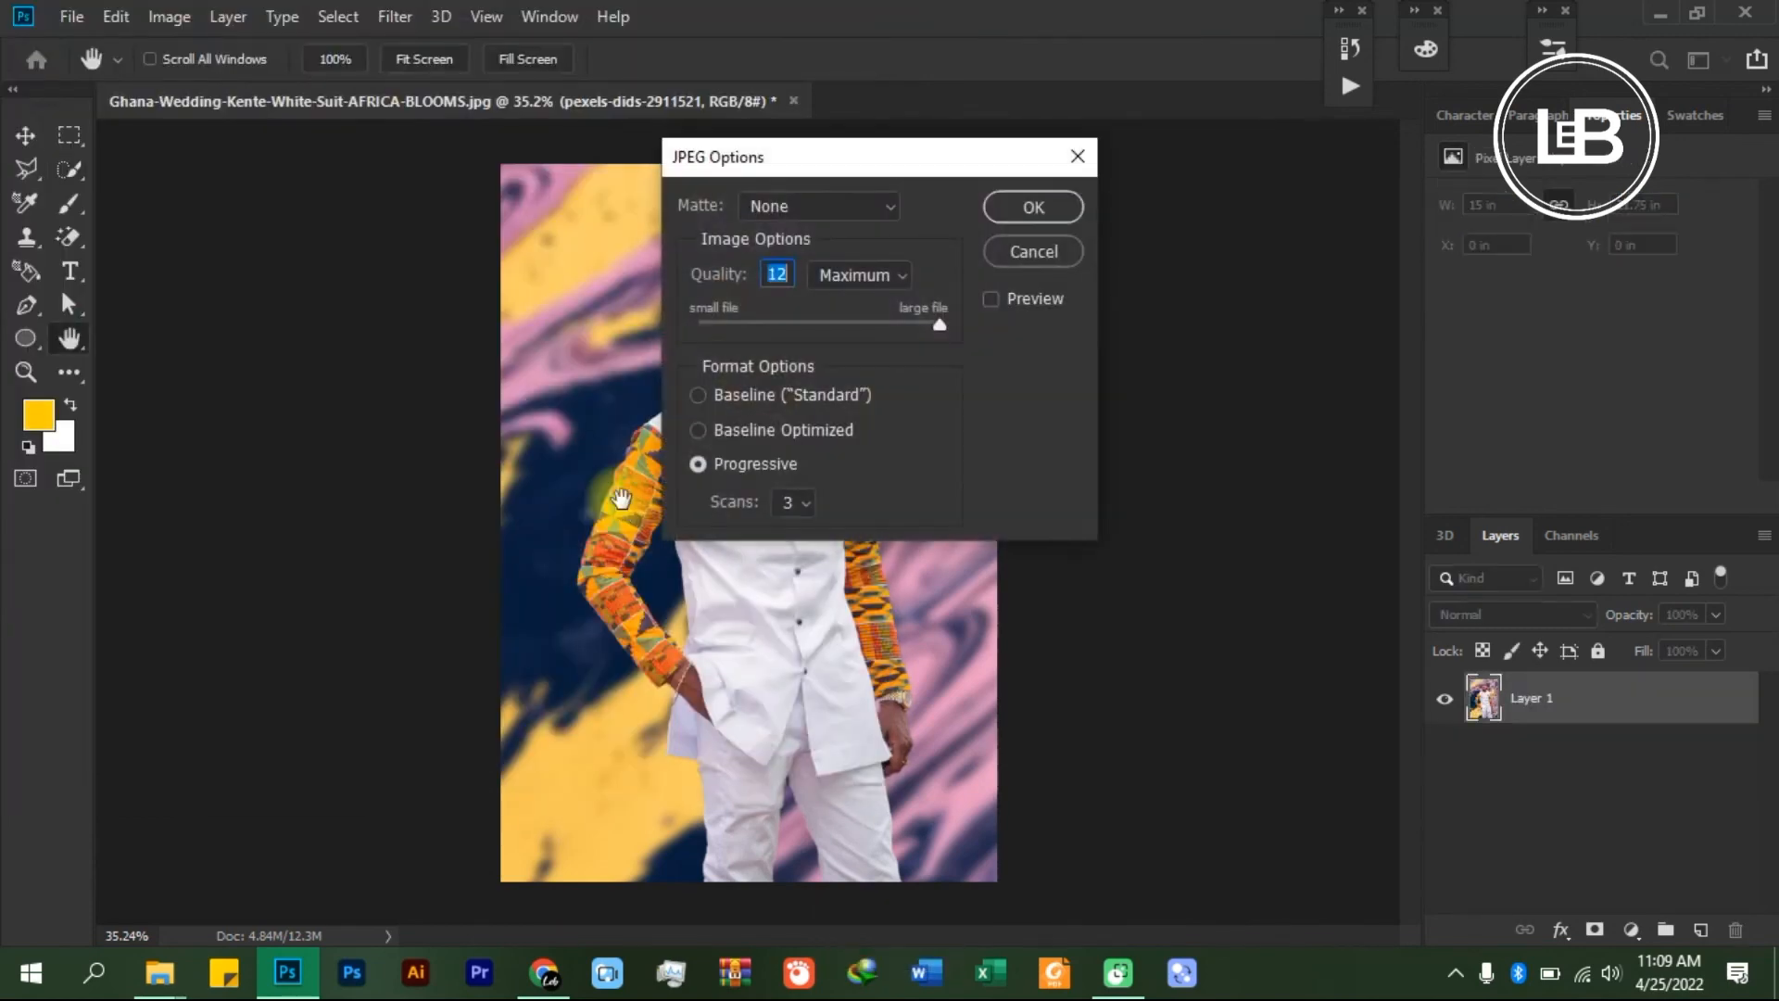
- Set the JPEG quality to Maximum (12) with the Progressive format option kept, and finish the export
{"action": "left_click", "coordinate": [890, 293]}
{"action": "left_click", "coordinate": [875, 361]}
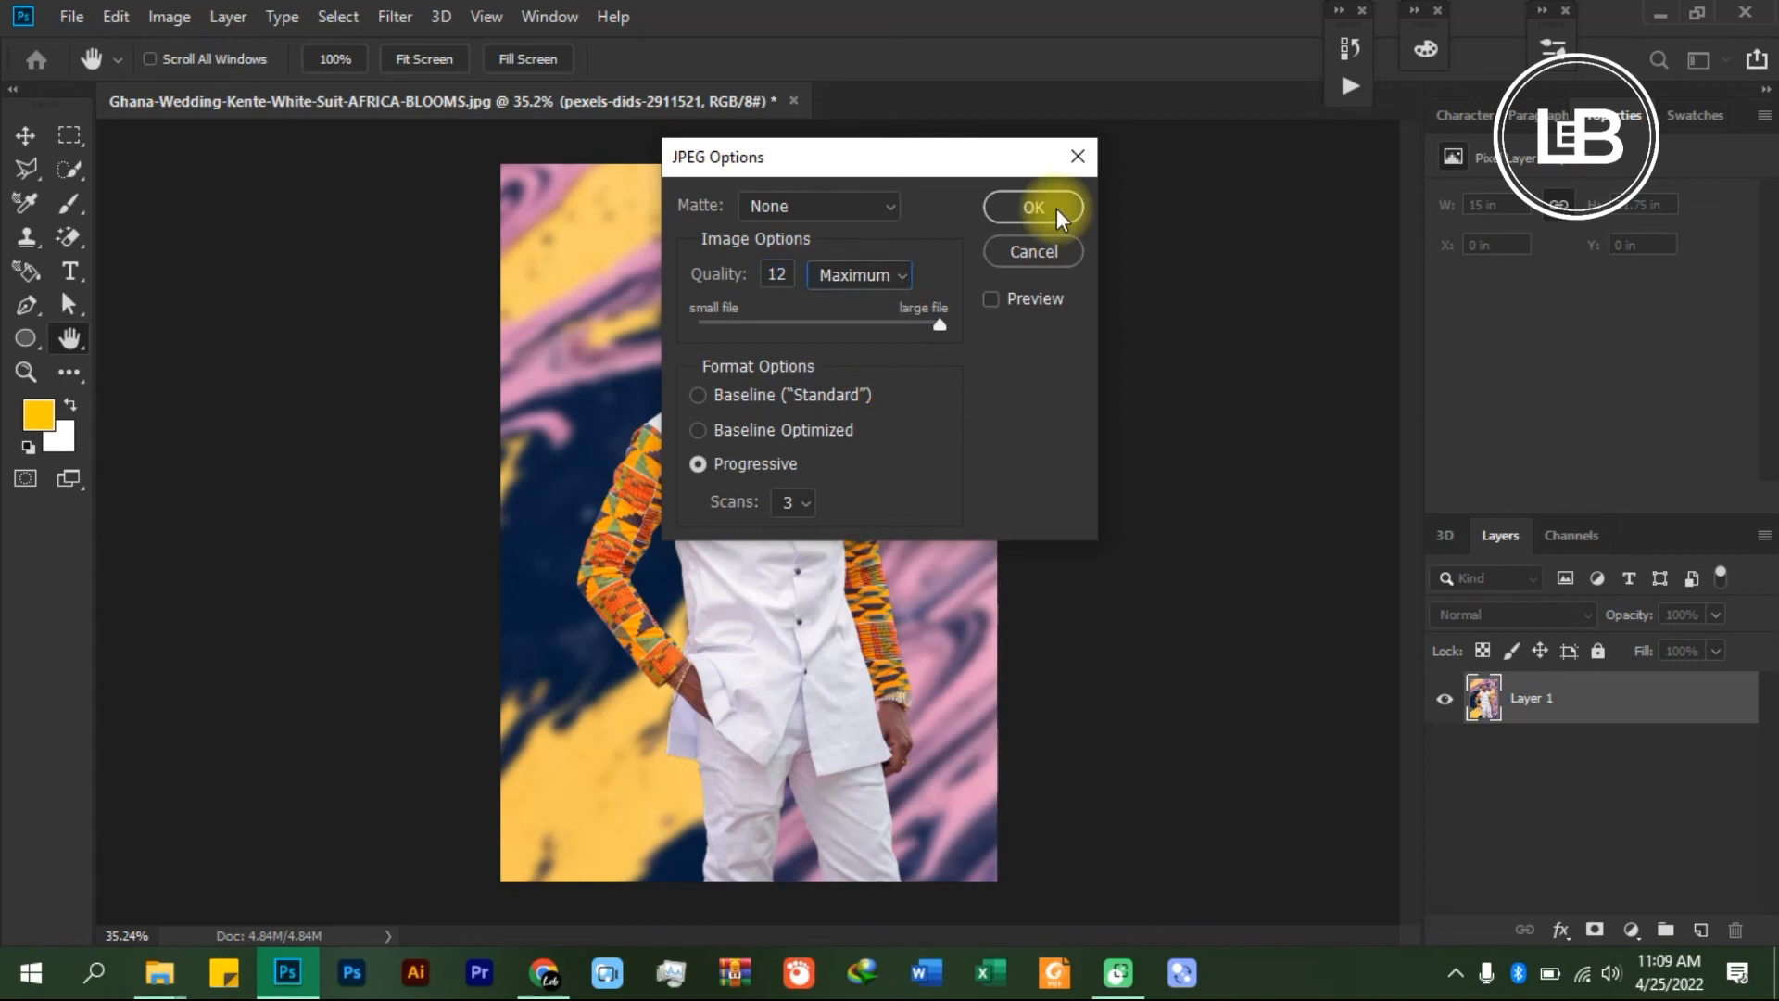
{"action": "left_click", "coordinate": [1033, 207]}
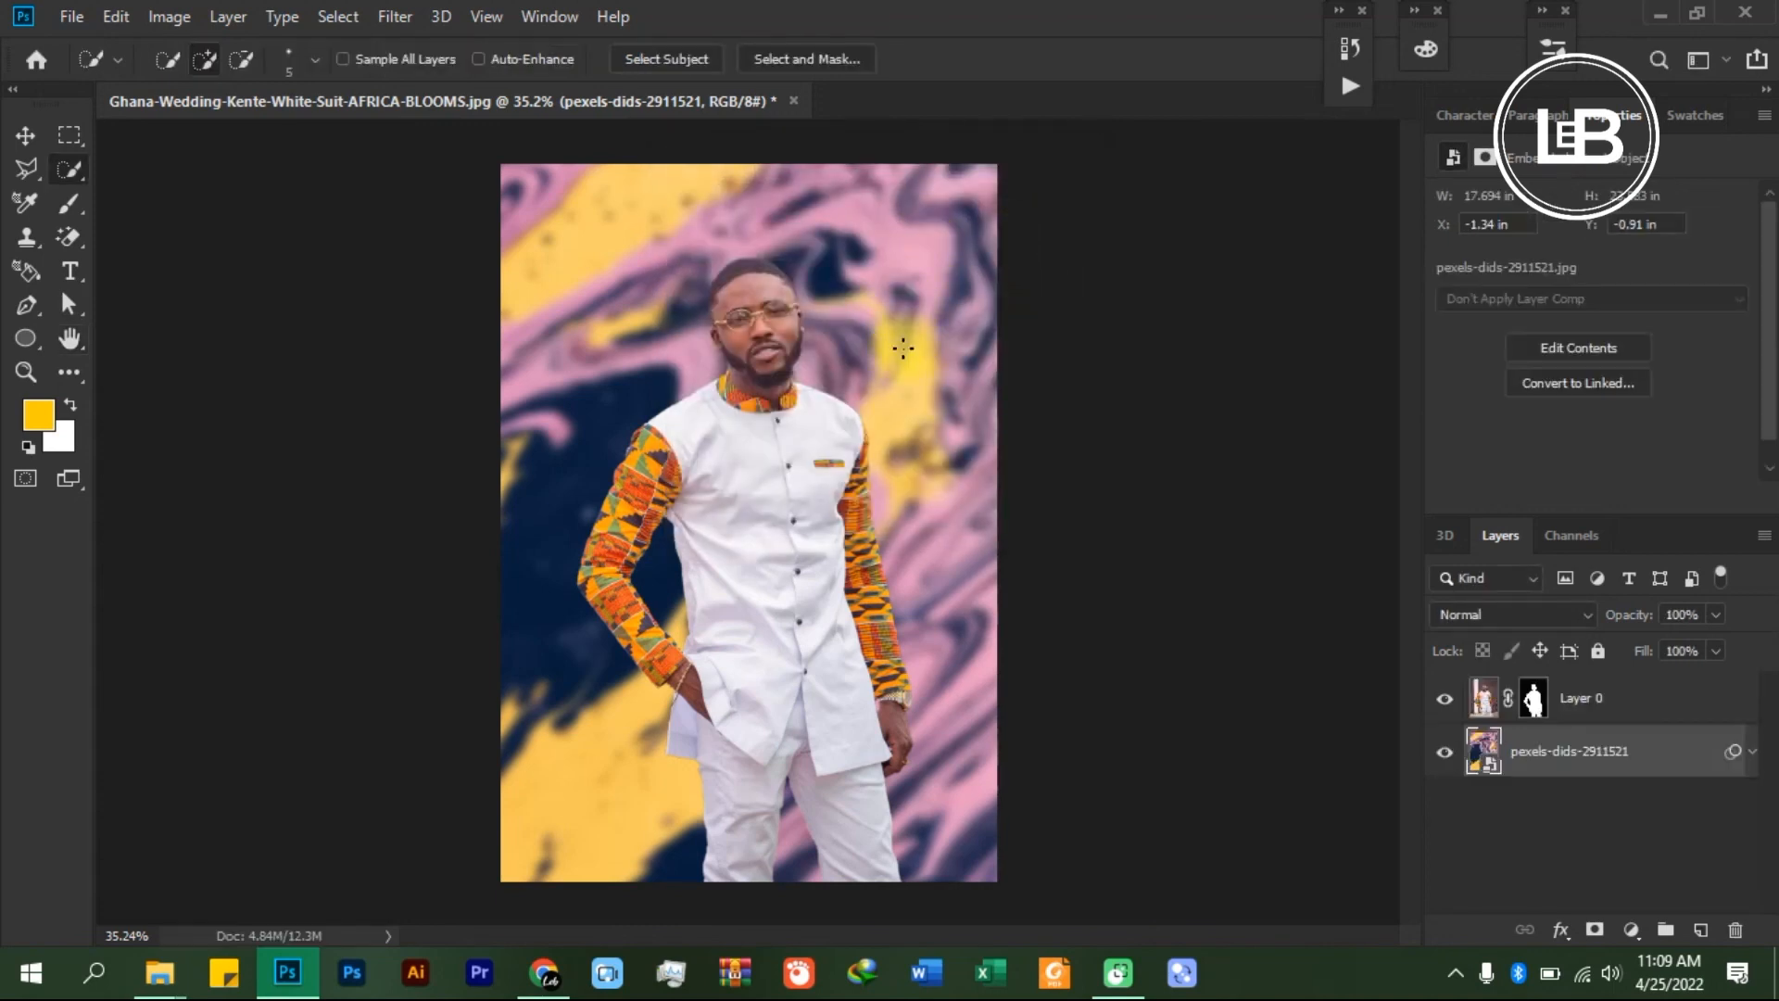